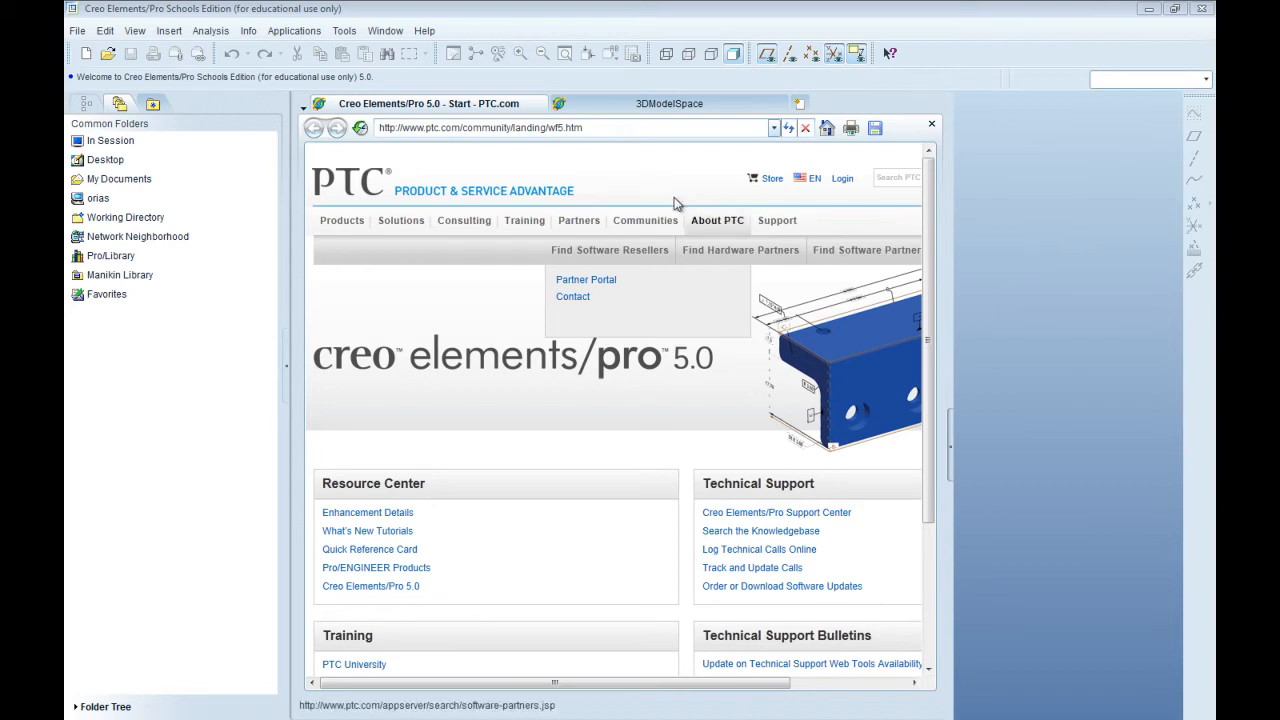
Create a new solid part named cam using the default template.
left_click(85, 54)
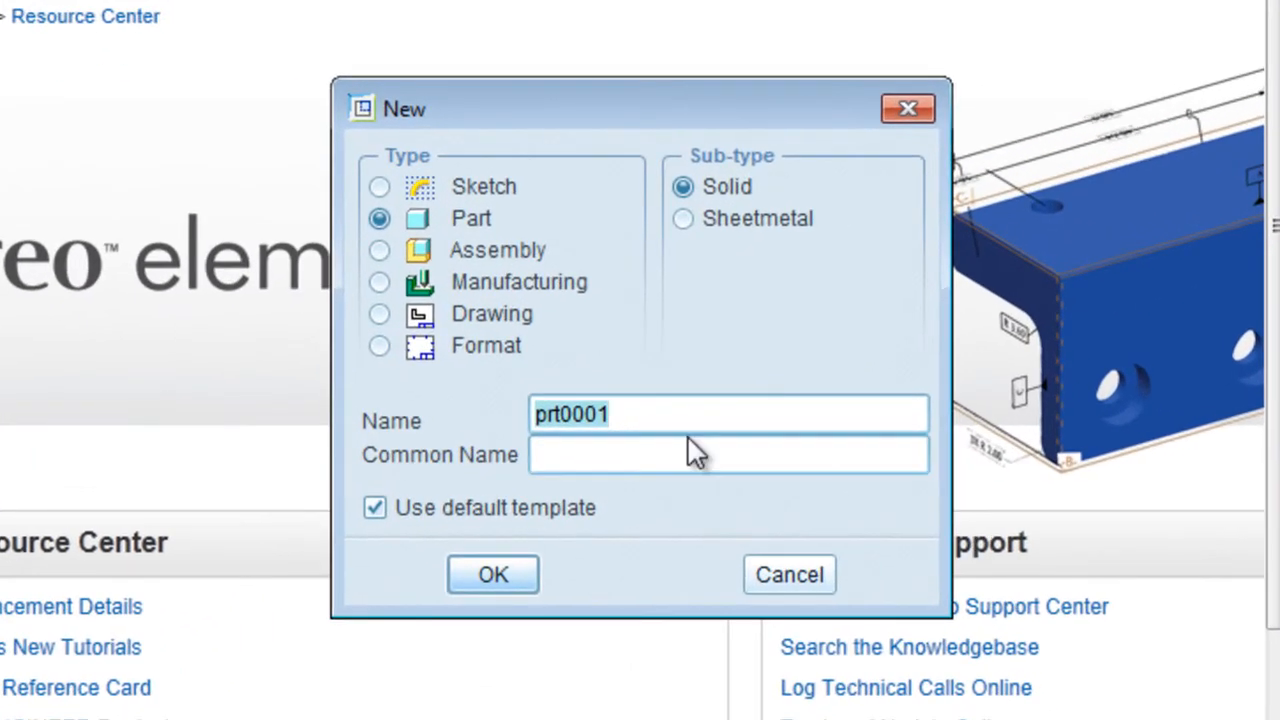
type("cam")
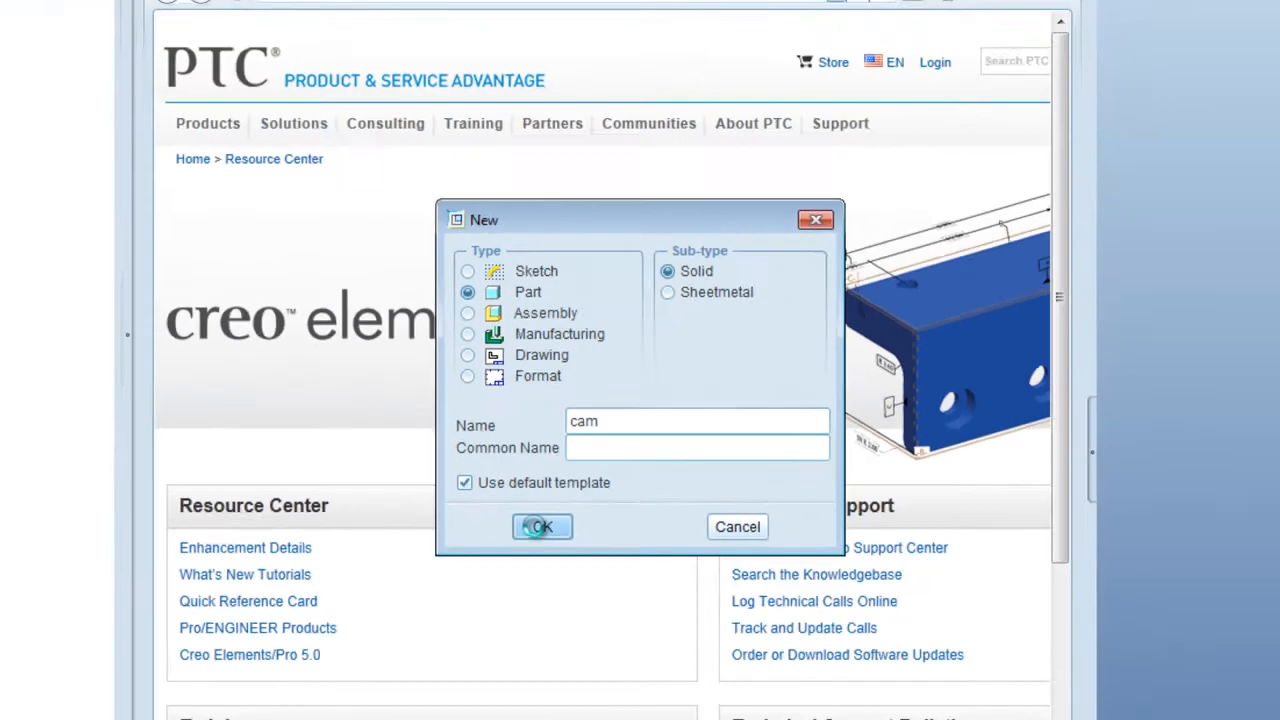
left_click(483, 580)
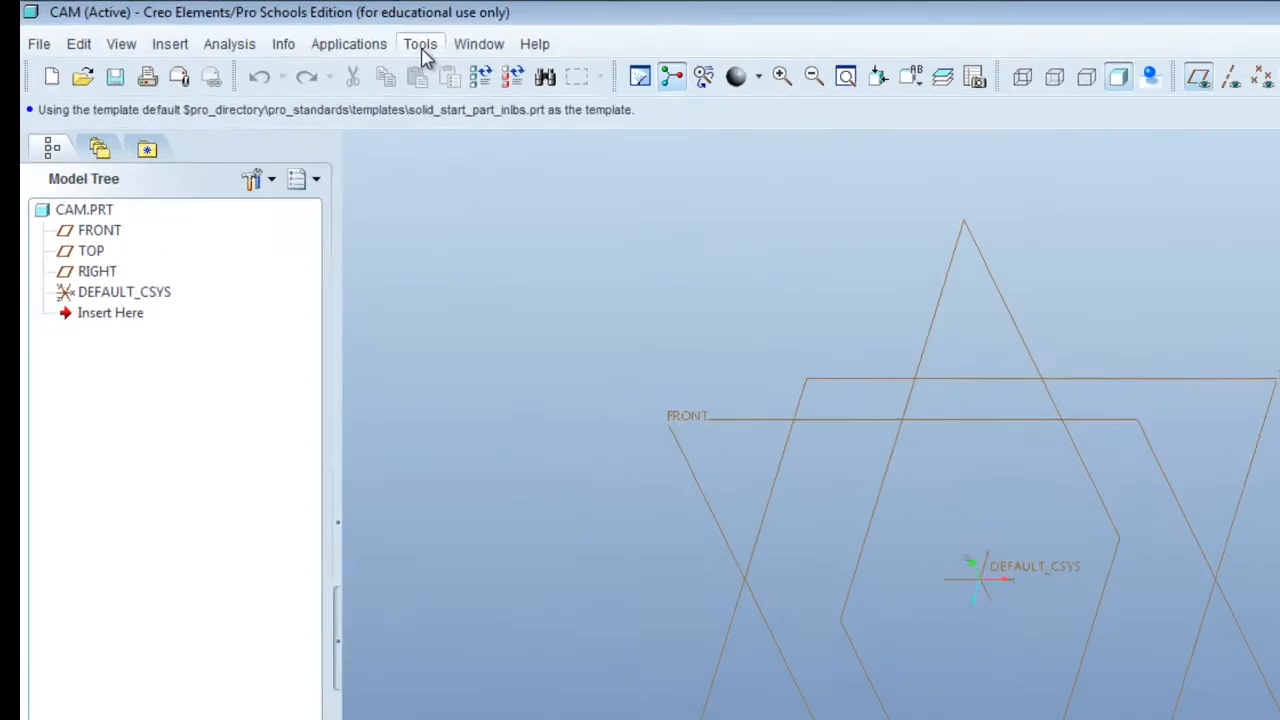
Import the relations from lego_rel.txt in the Pro LEGO folder into the part's relations.
left_click(344, 30)
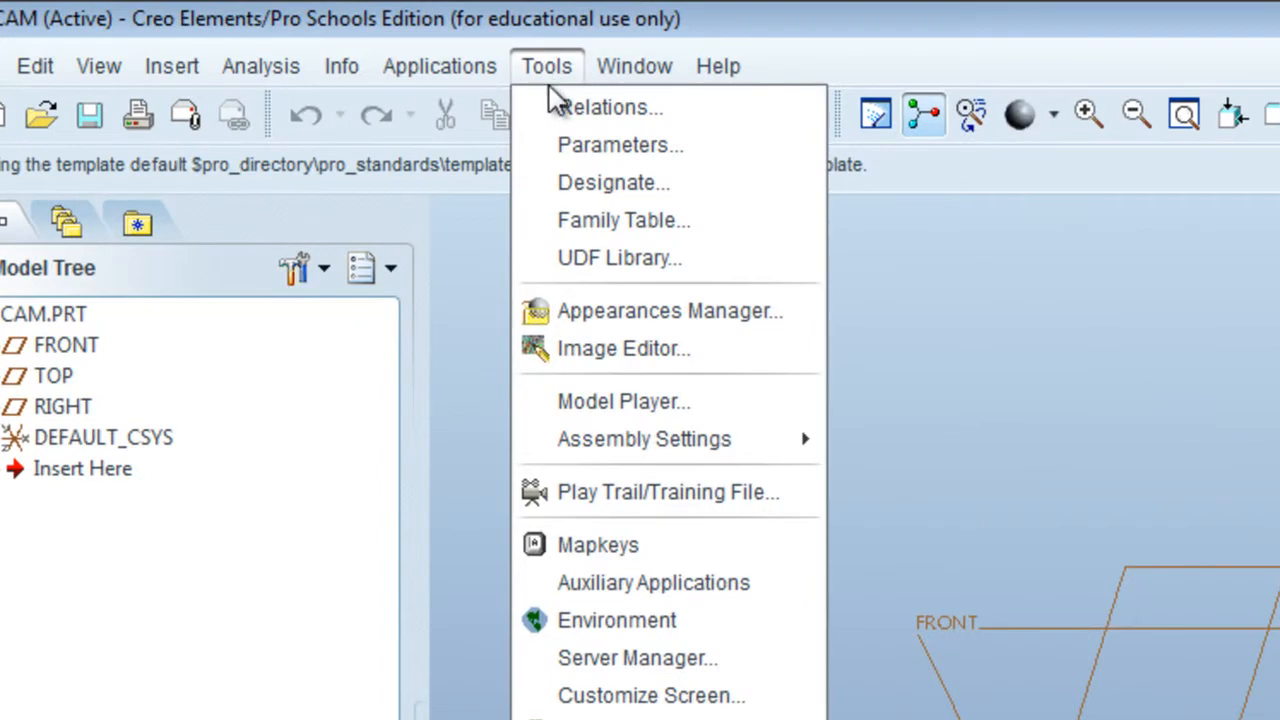
left_click(554, 109)
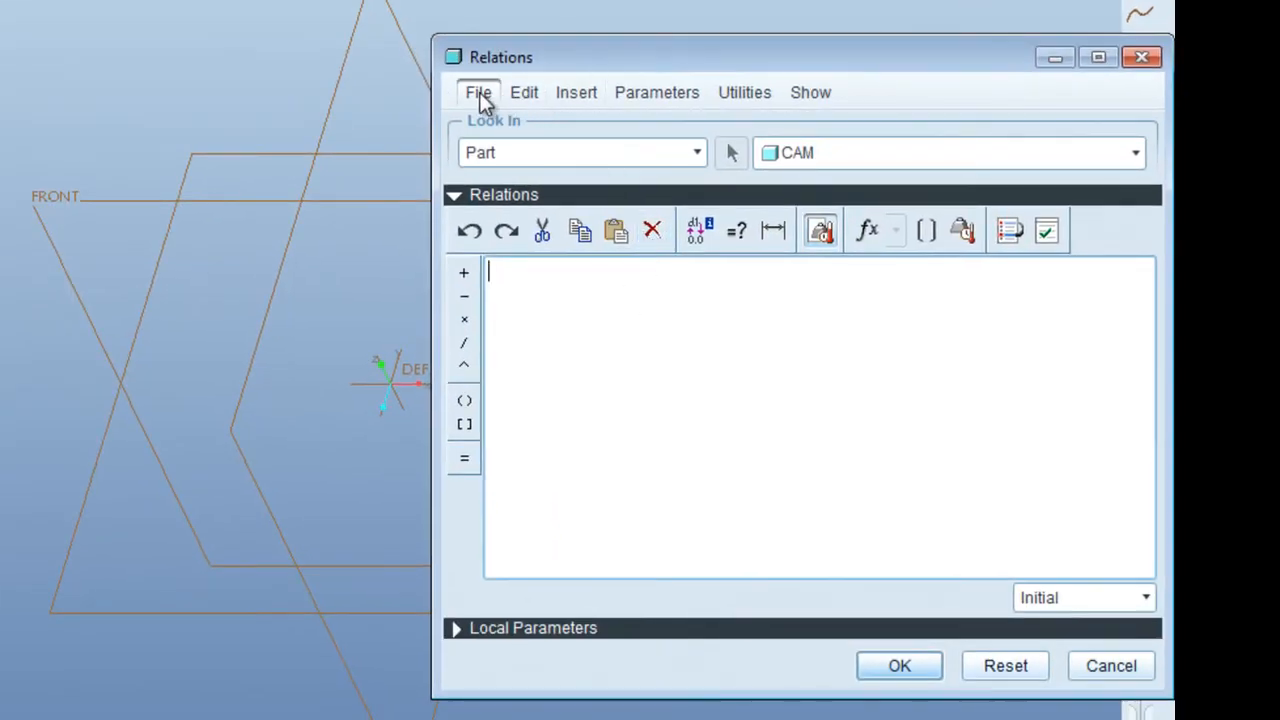
left_click(479, 92)
left_click(492, 126)
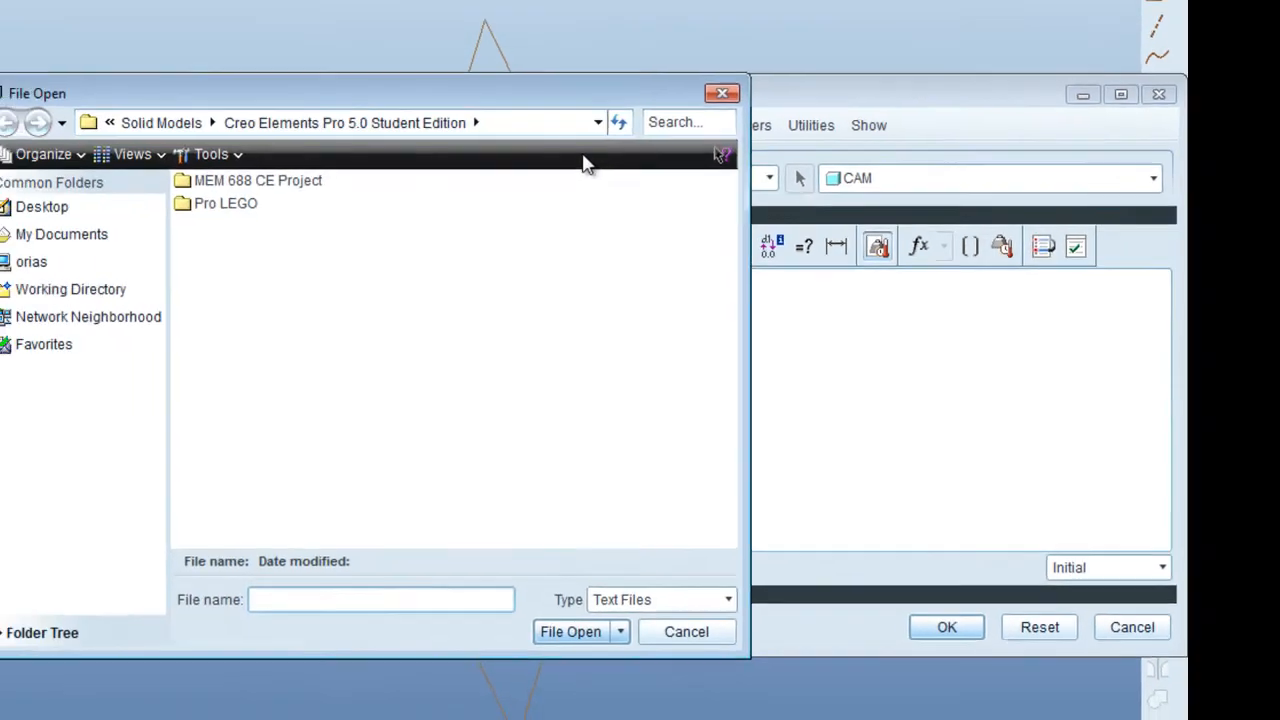
double_click(205, 201)
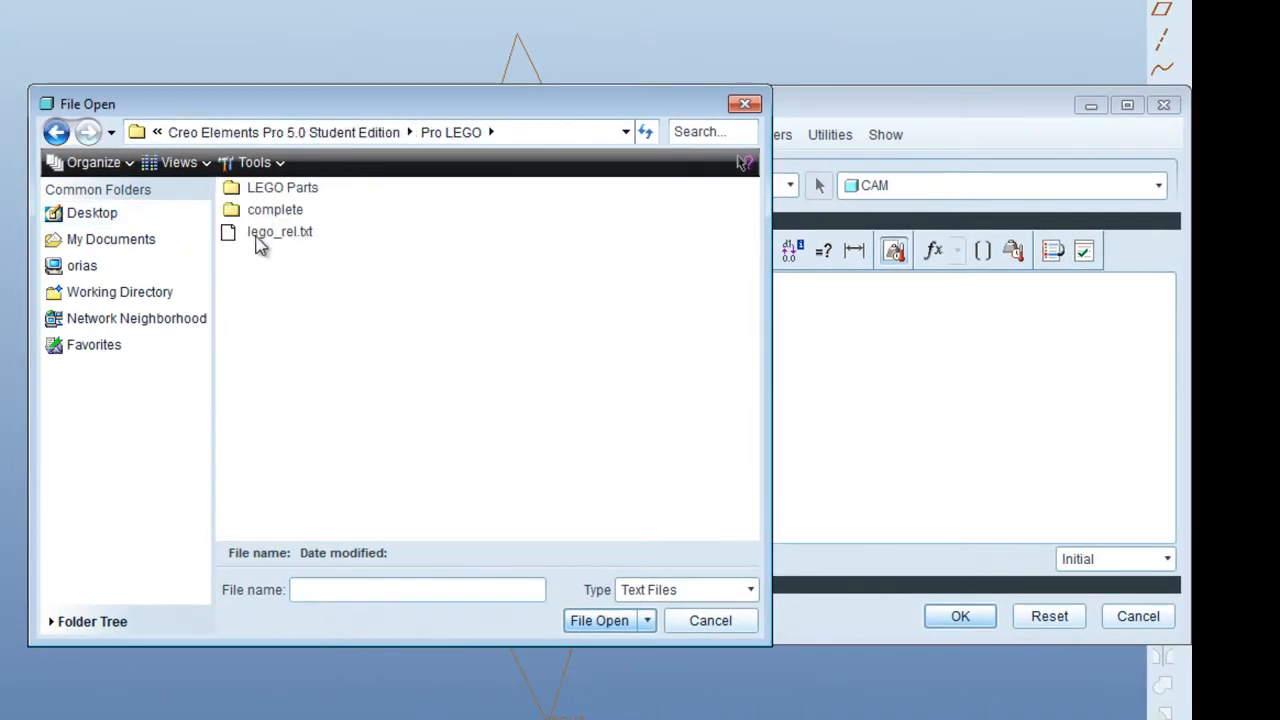
left_click(276, 235)
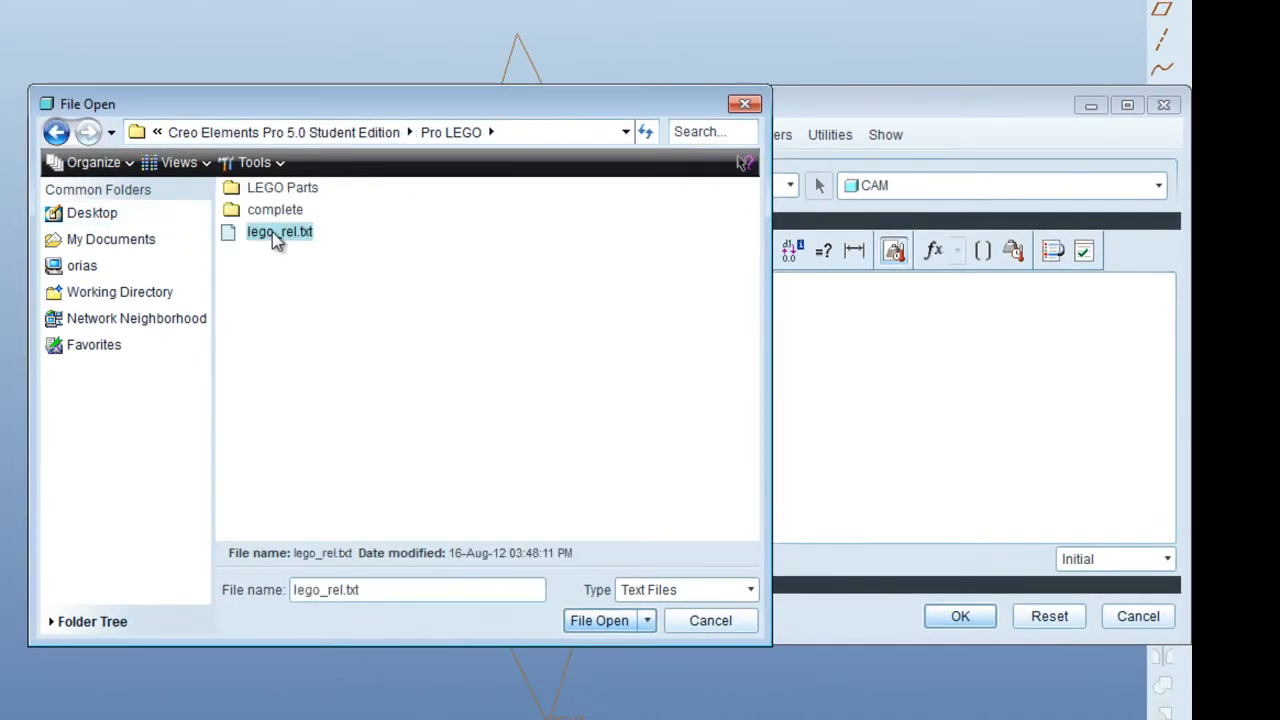
left_click(596, 622)
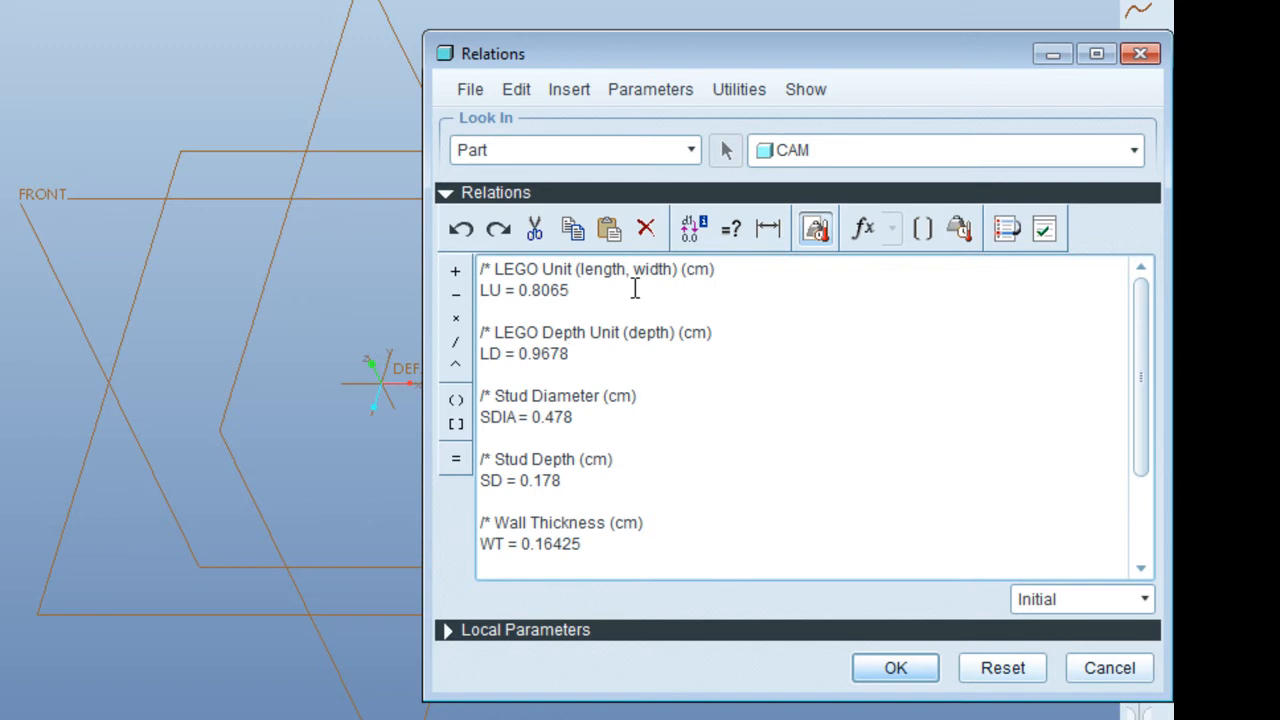
Add the comment "/* Beam Diameter (cm)" and the relation BD = 0.744 between the LEGO depth unit and stud diameter relations.
key("Return")
key("Return")
type("/*")
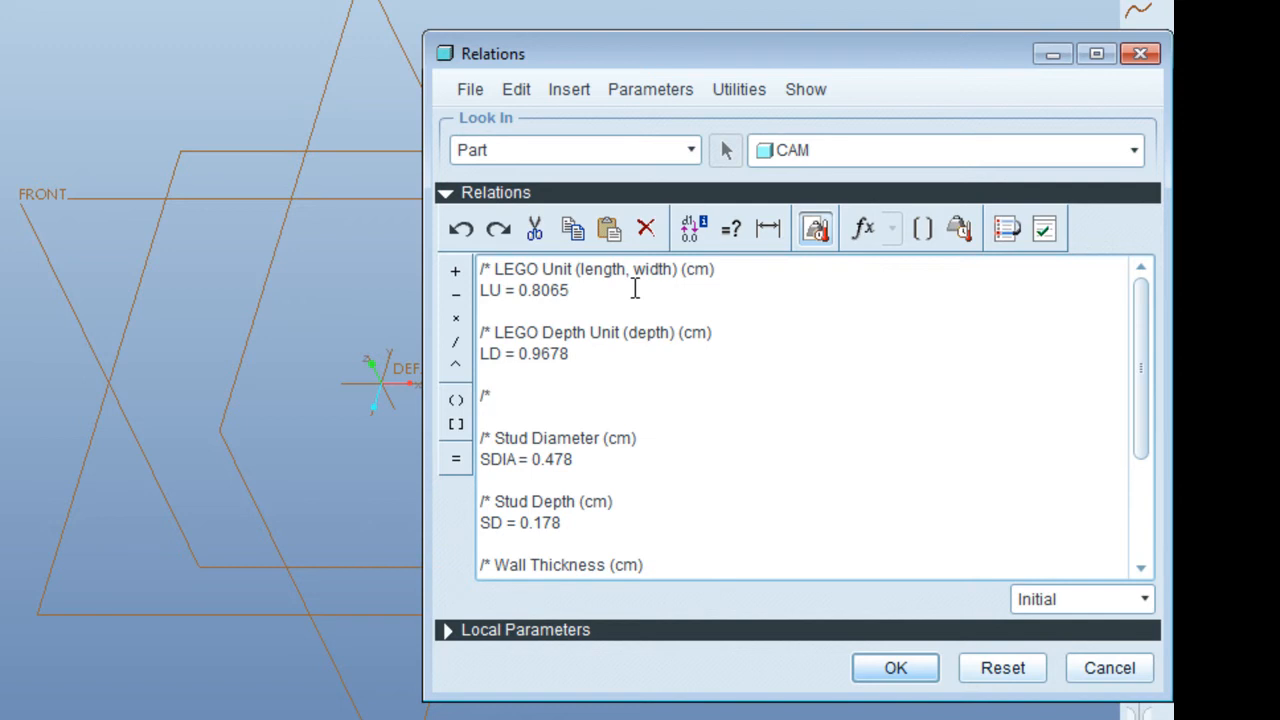
type(" Beam Diameter")
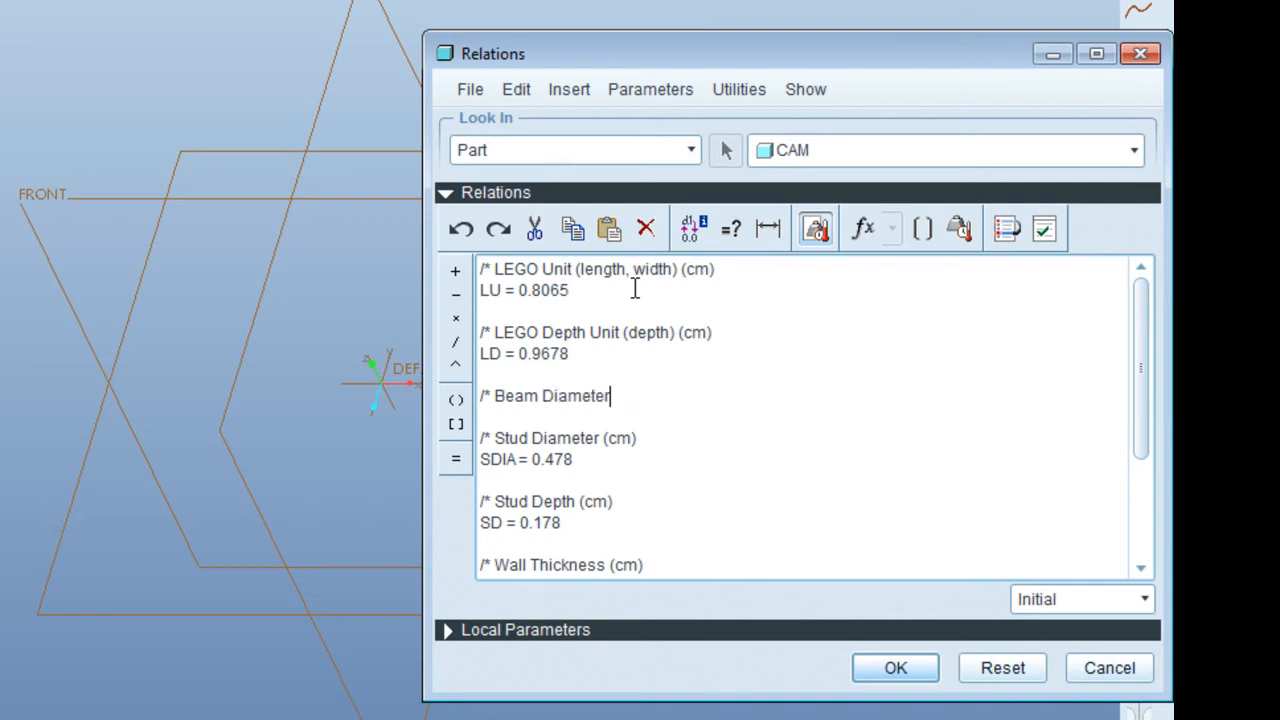
key("Return")
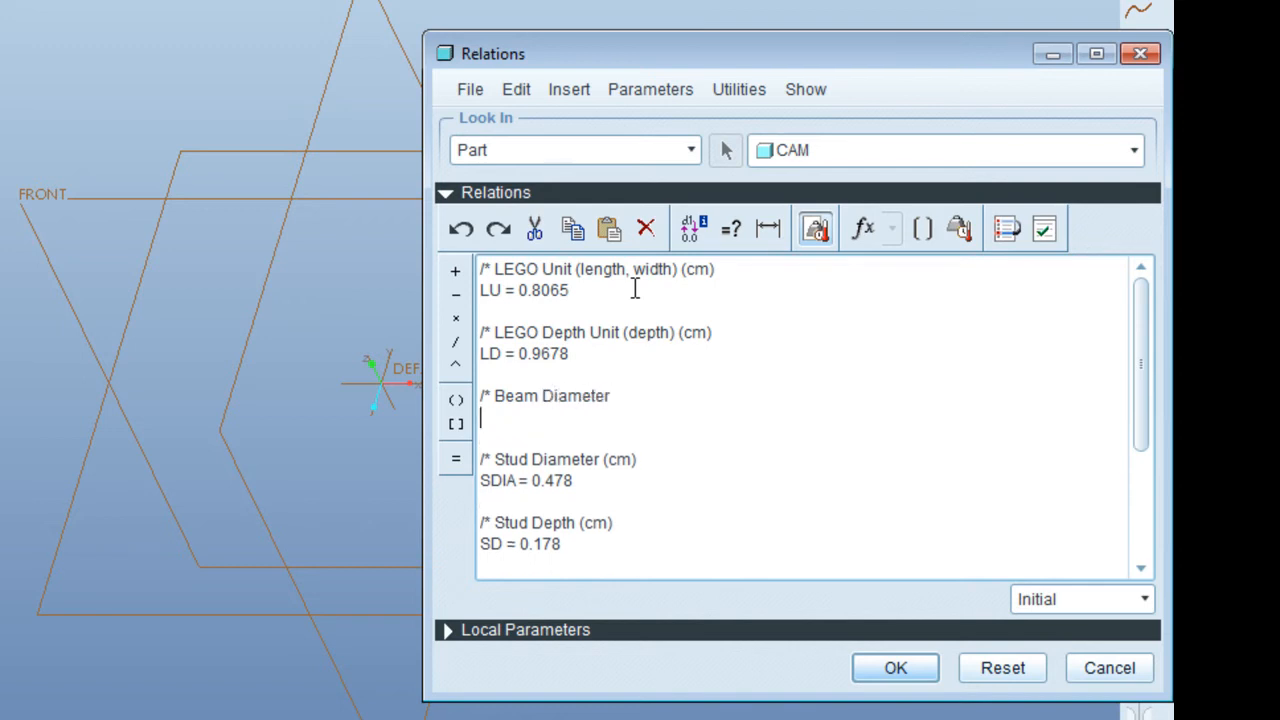
type("BD = 0.744")
key("Up")
key("End")
type("(cm)")
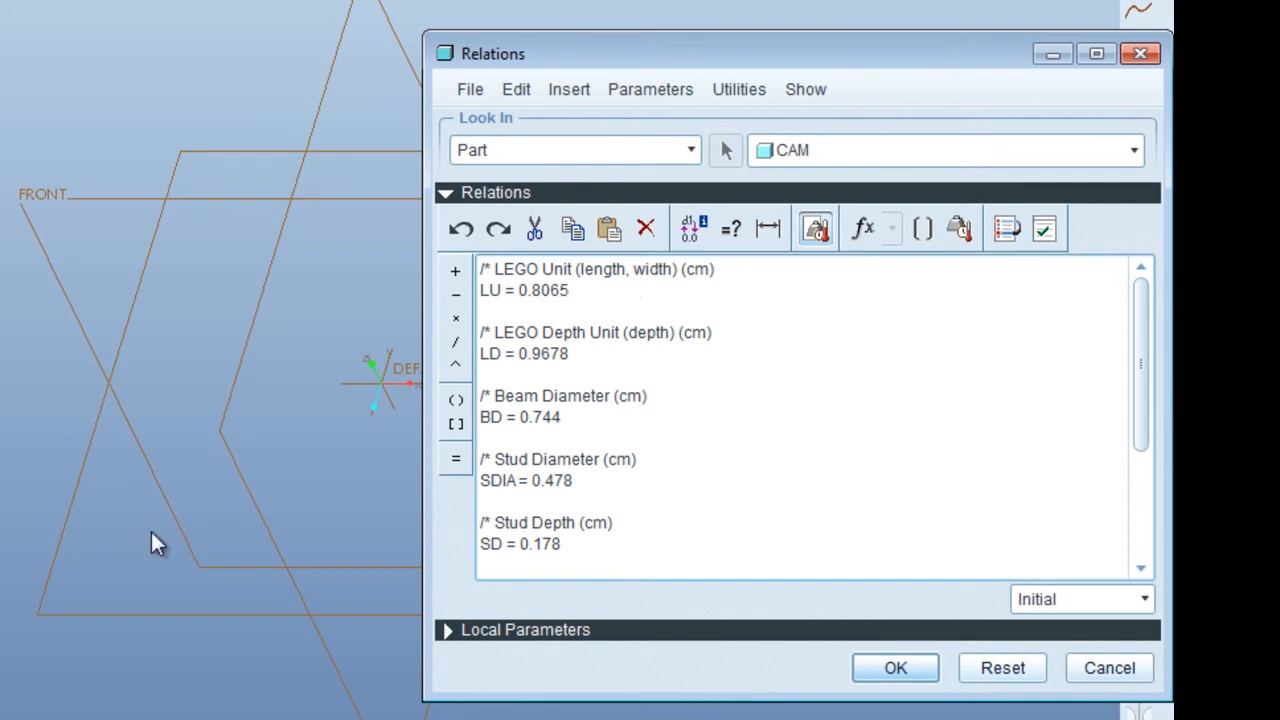
Export the relations to lego_rel.txt in the Pro LEGO folder and accept the part's relations.
left_click(462, 92)
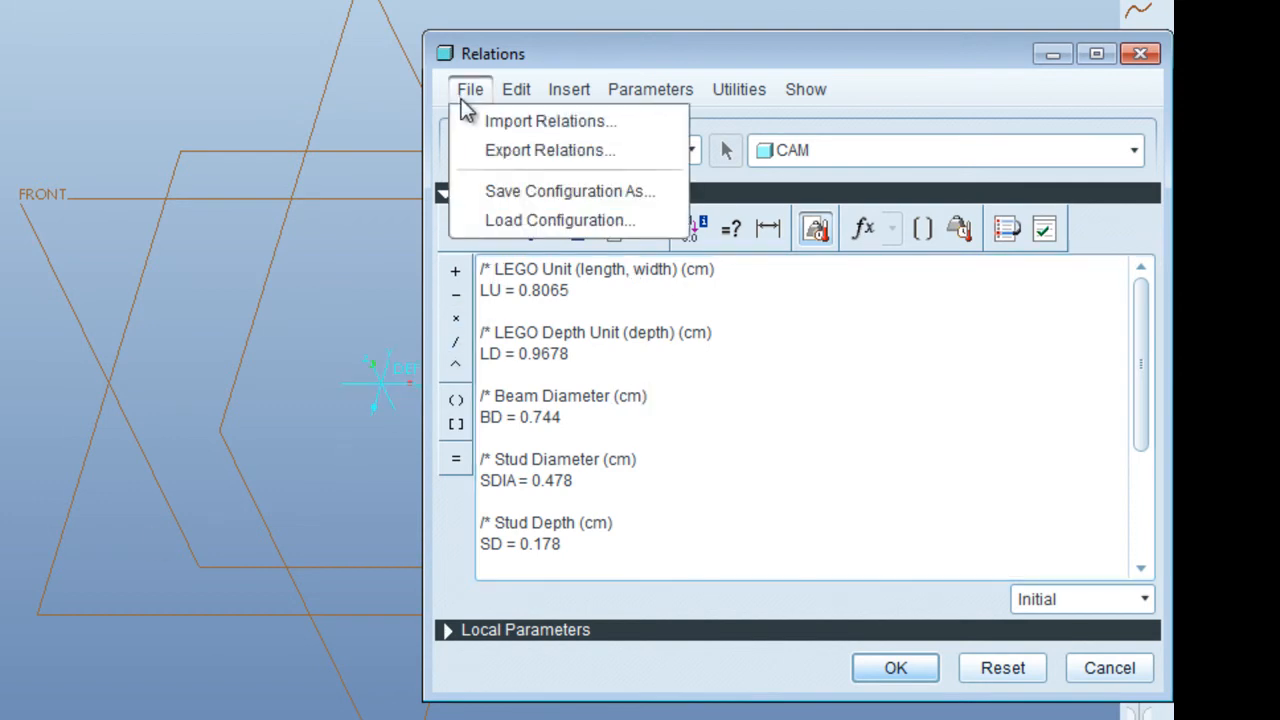
left_click(482, 157)
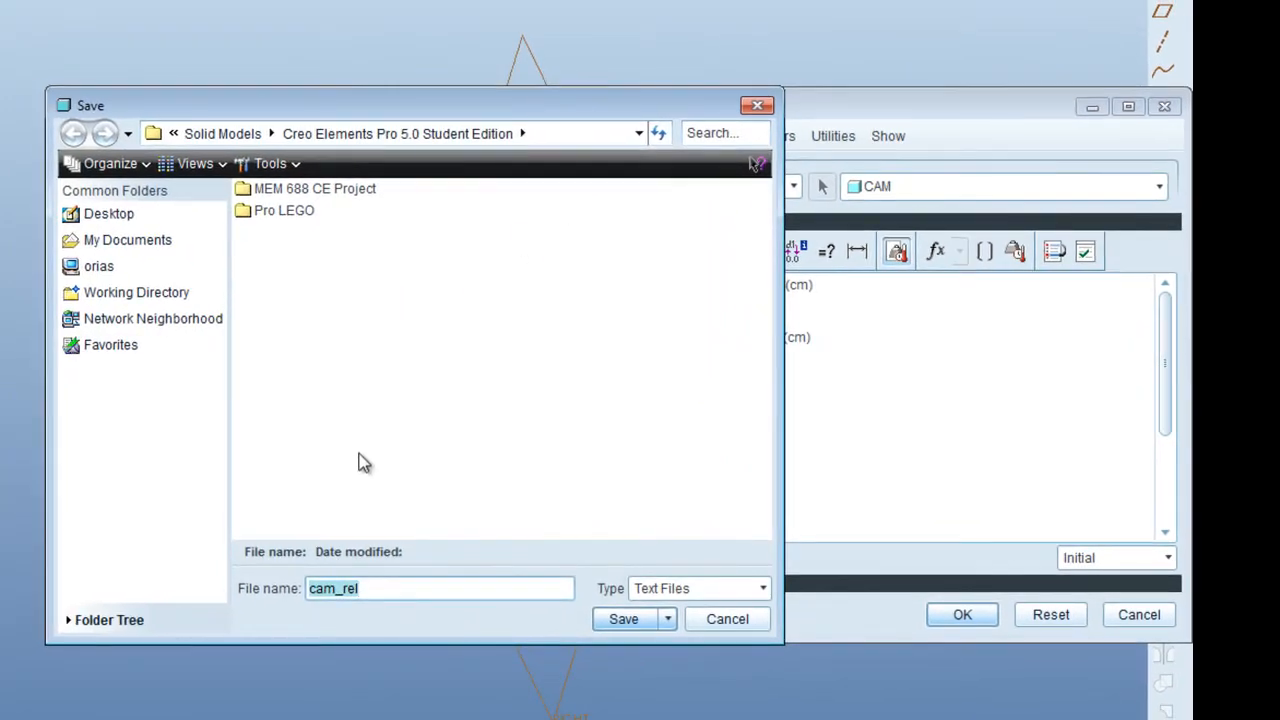
double_click(290, 212)
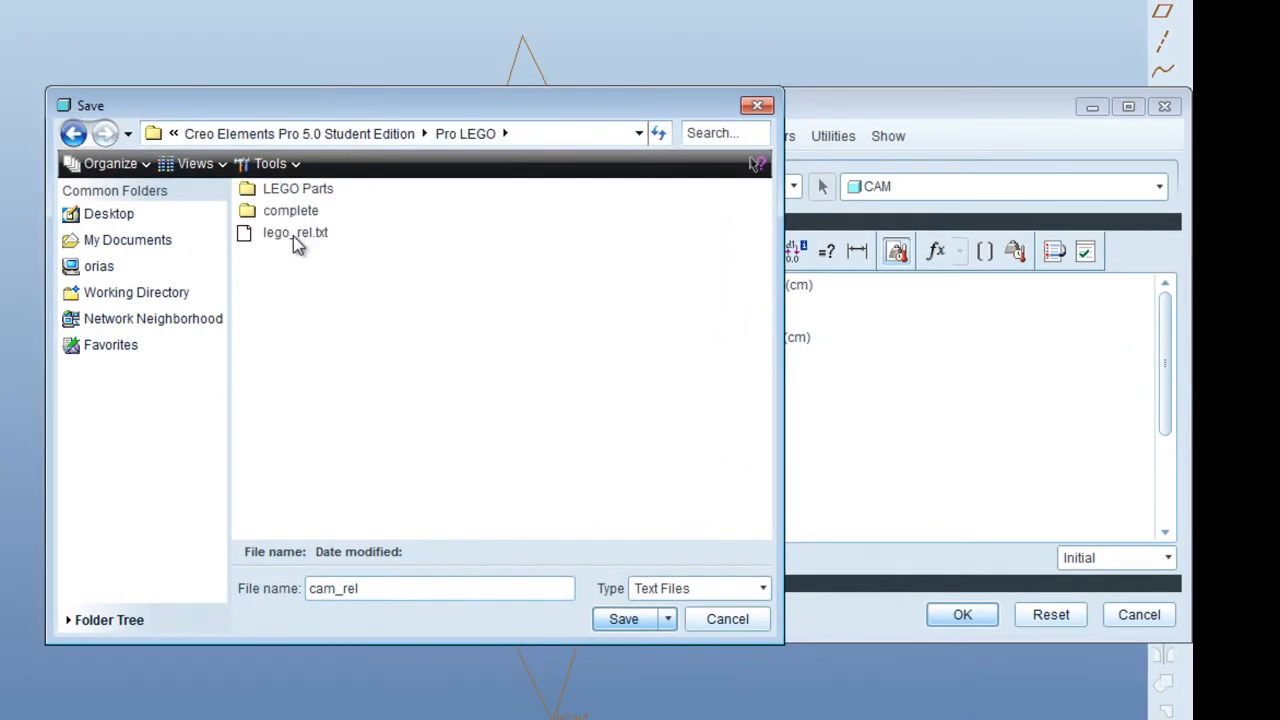
left_click(293, 233)
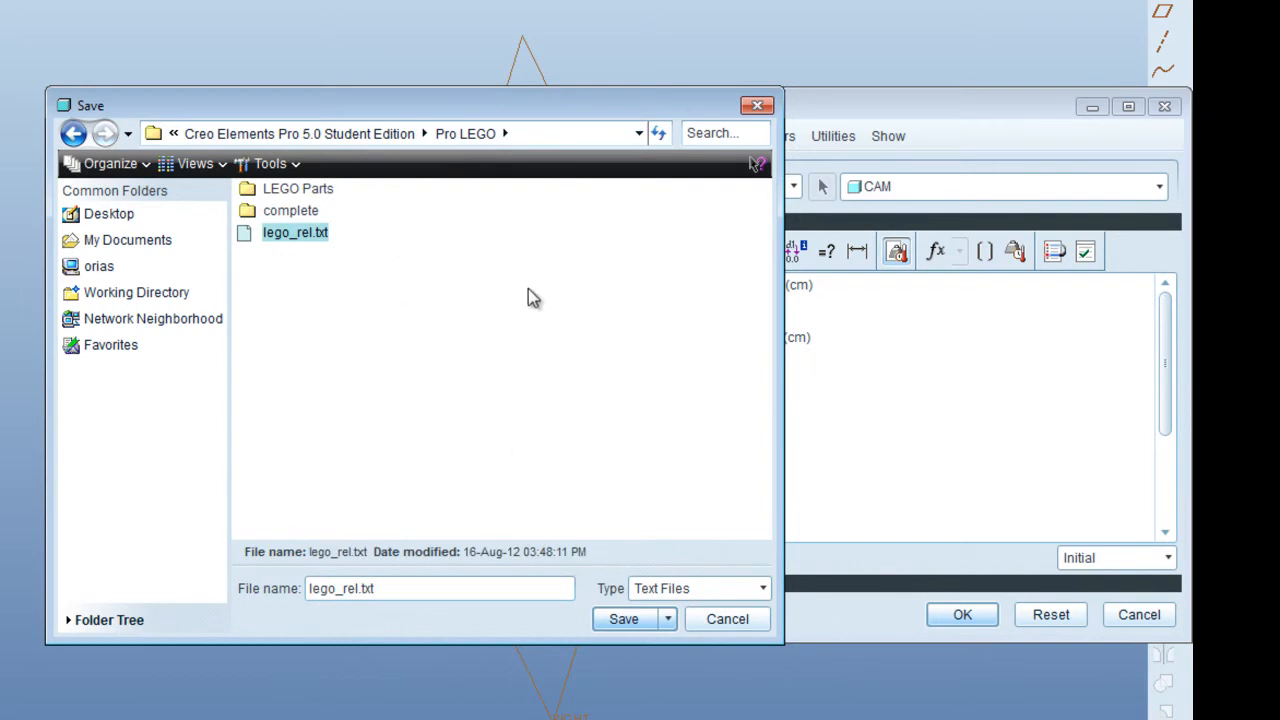
left_click(619, 621)
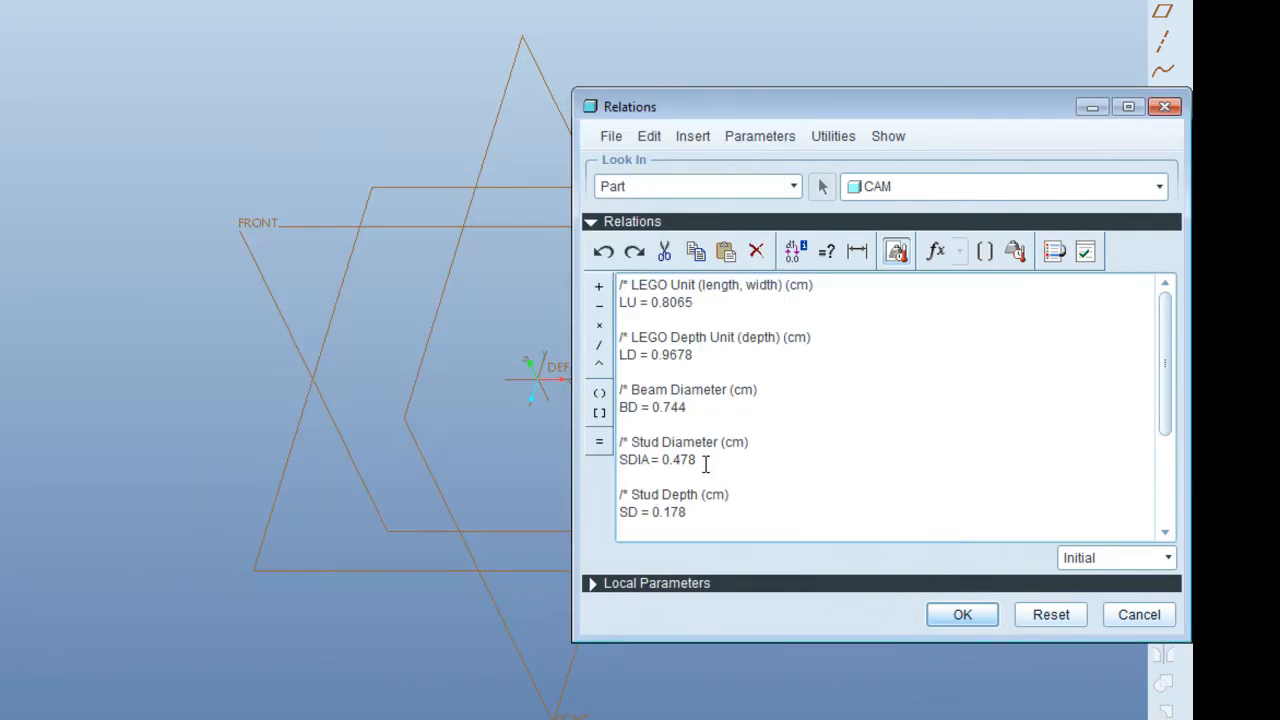
left_click(961, 615)
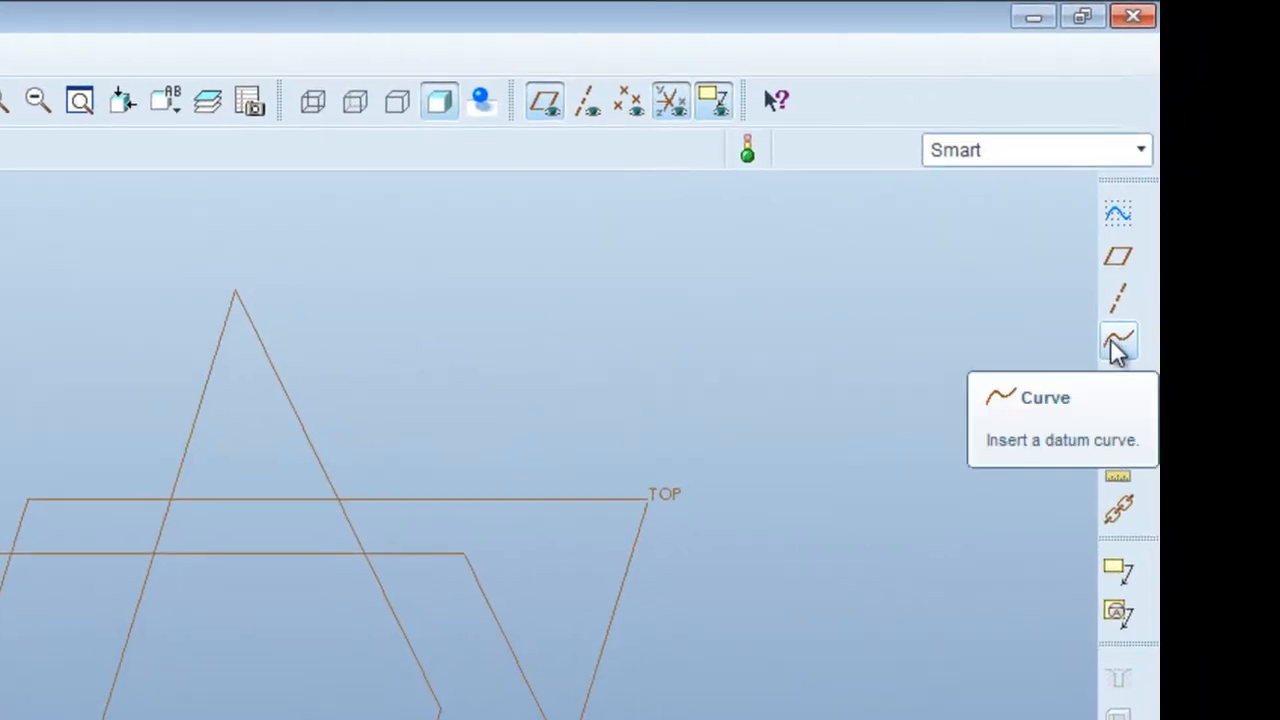
Start a datum curve from equation, referencing DEFAULT_CSYS with the Cartesian coordinate type.
left_click(1117, 345)
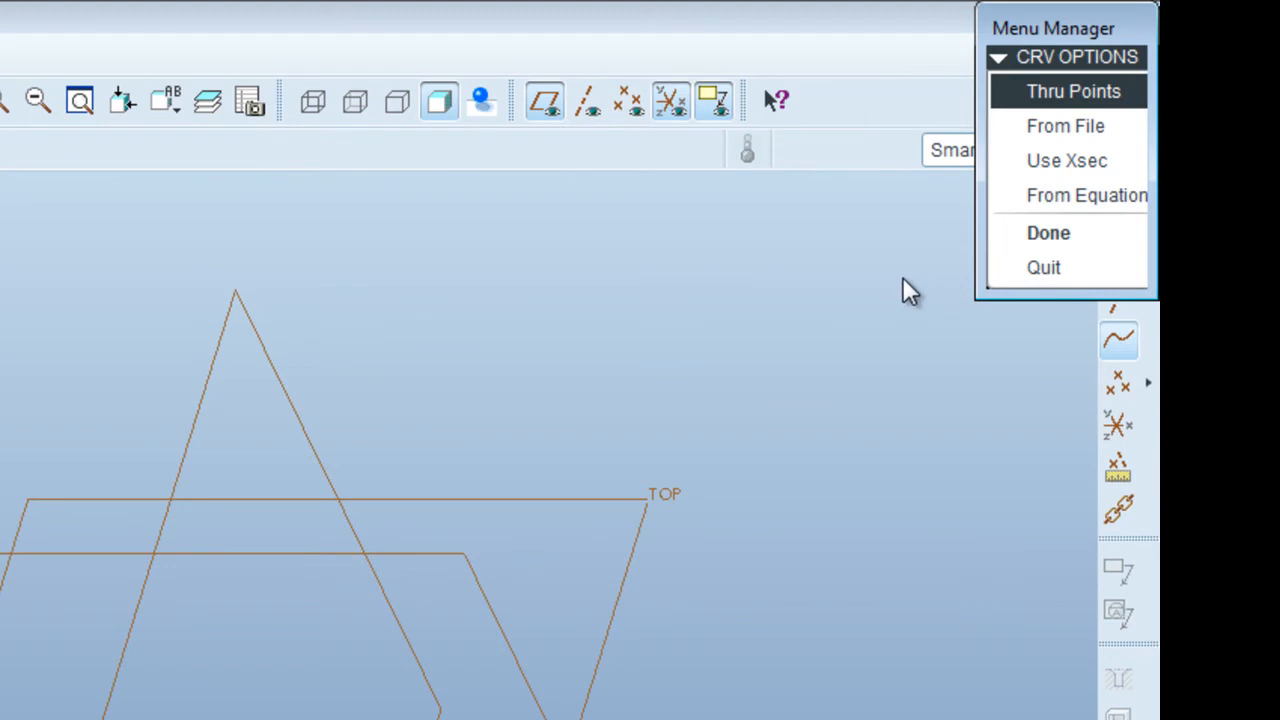
left_click(1053, 200)
left_click(1045, 232)
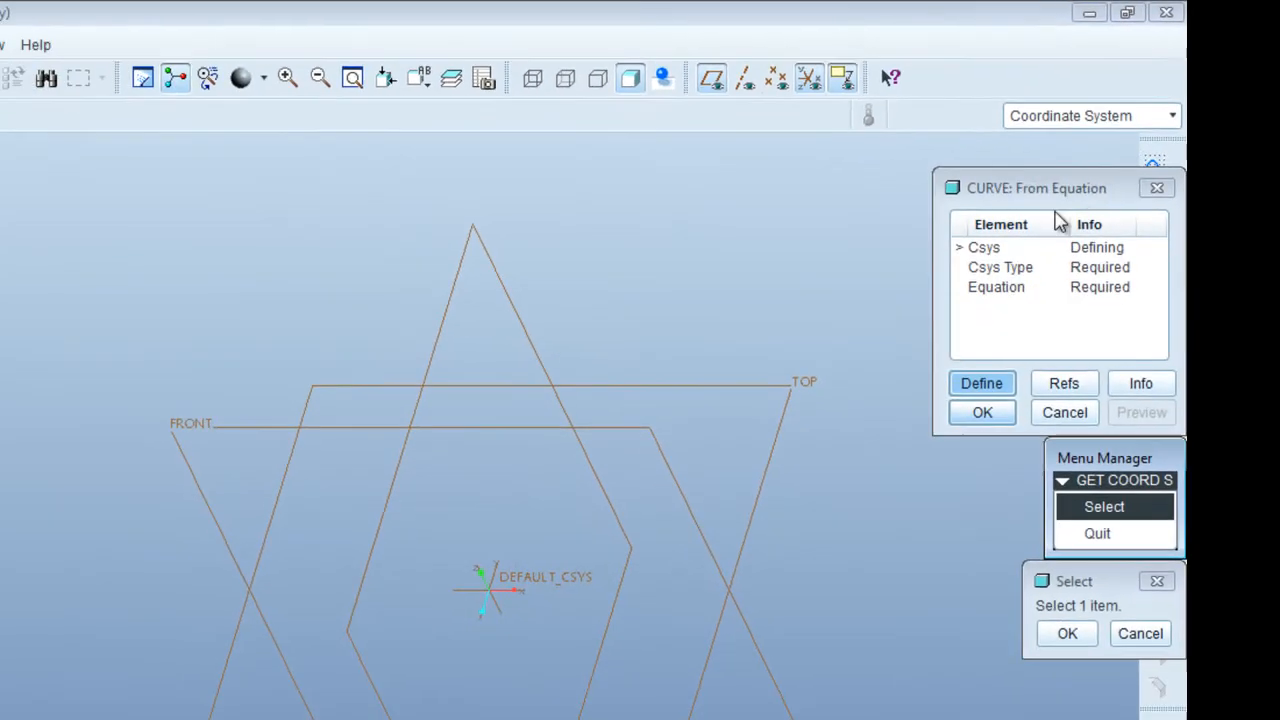
left_click(568, 565)
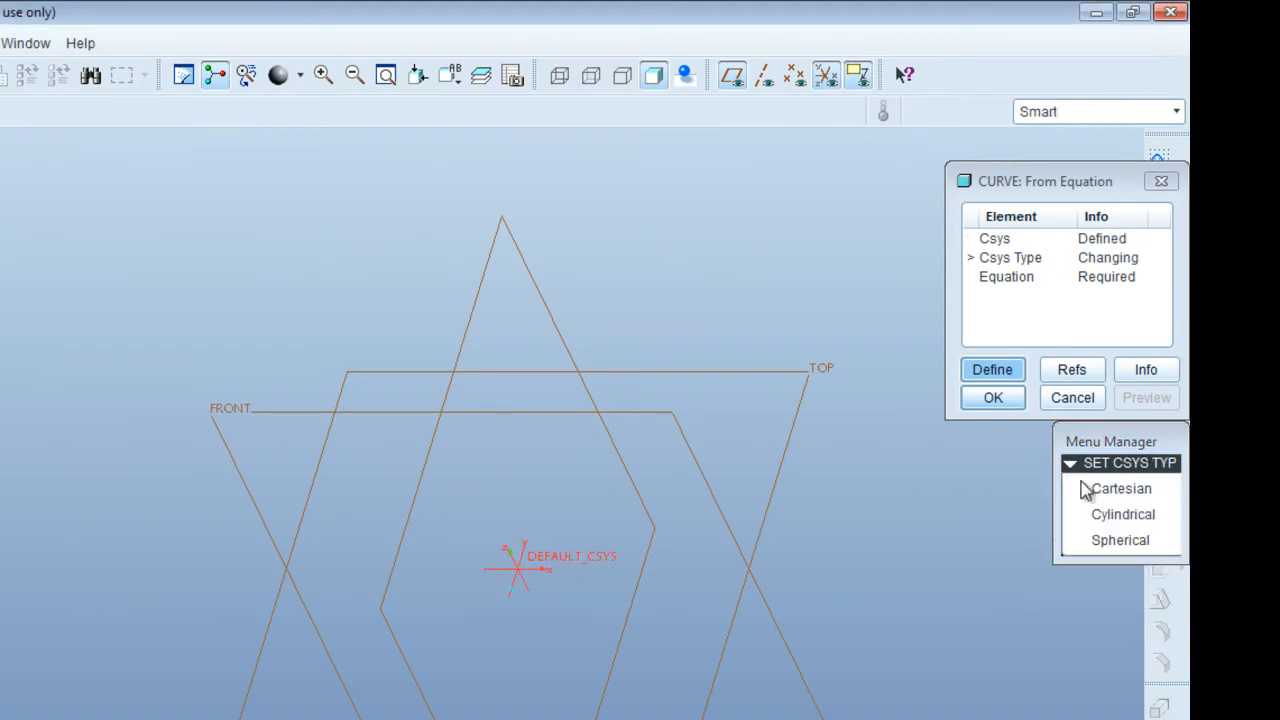
left_click(1118, 490)
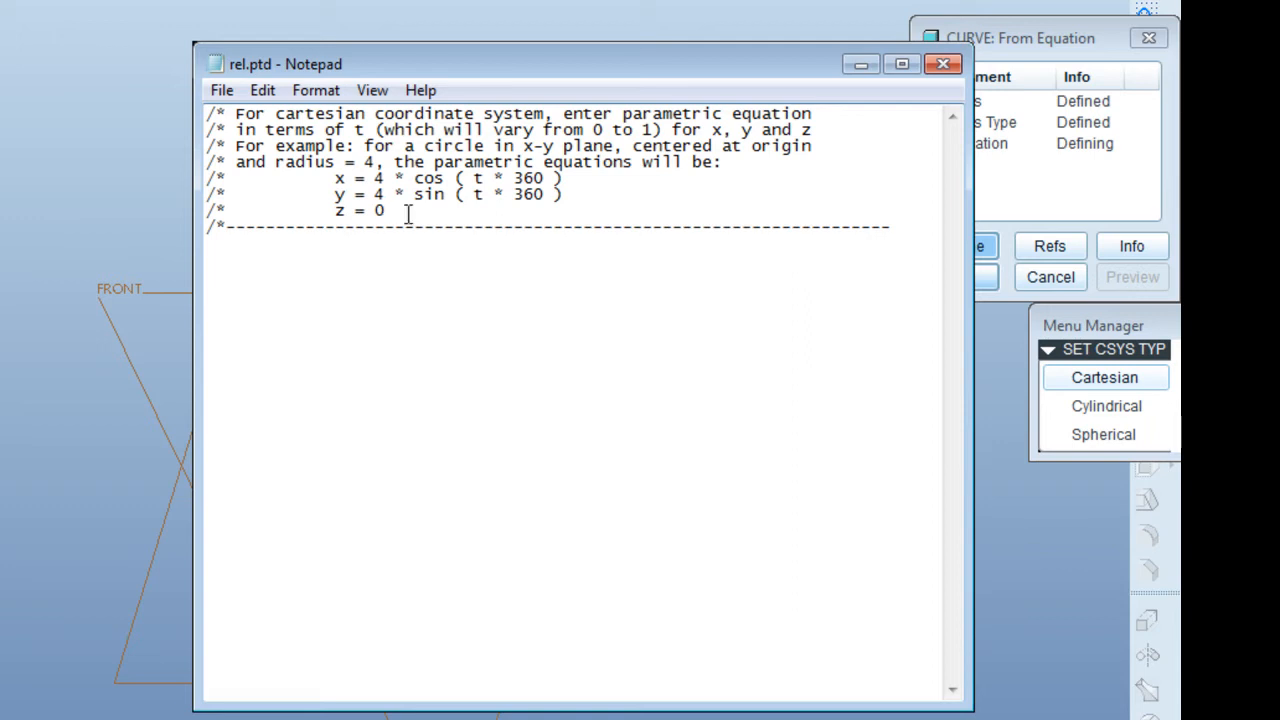
Copy the example x, y and z circle equations below the header and strip their comment marks so they are active equations.
left_click_drag(393, 211, 337, 179)
key("ctrl+c")
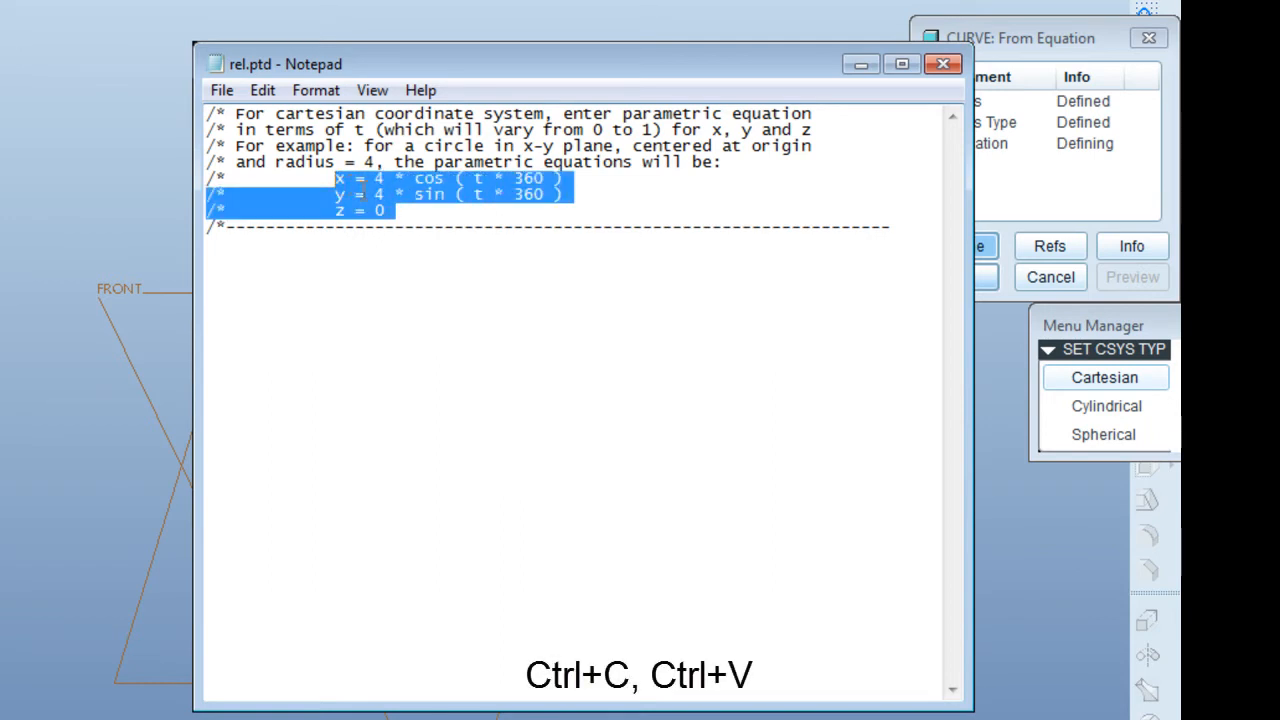
left_click(256, 266)
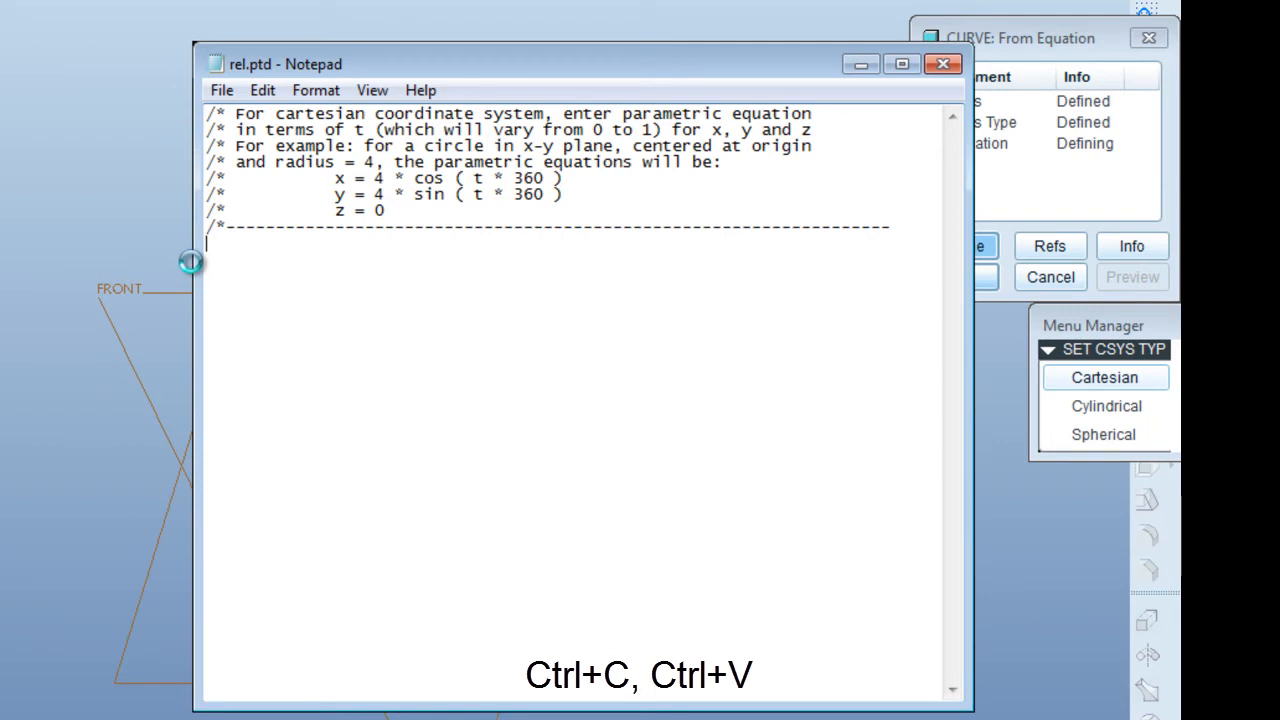
key("ctrl+v")
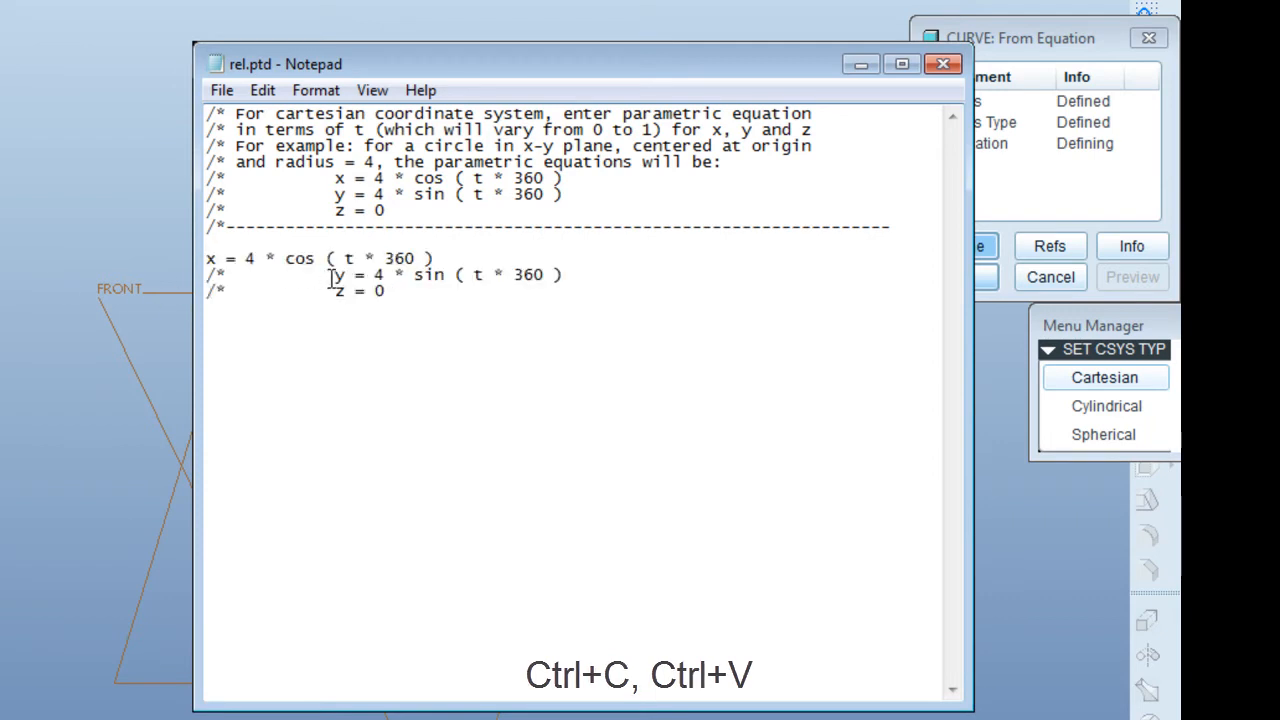
left_click_drag(326, 280, 220, 291)
key("BackSpace")
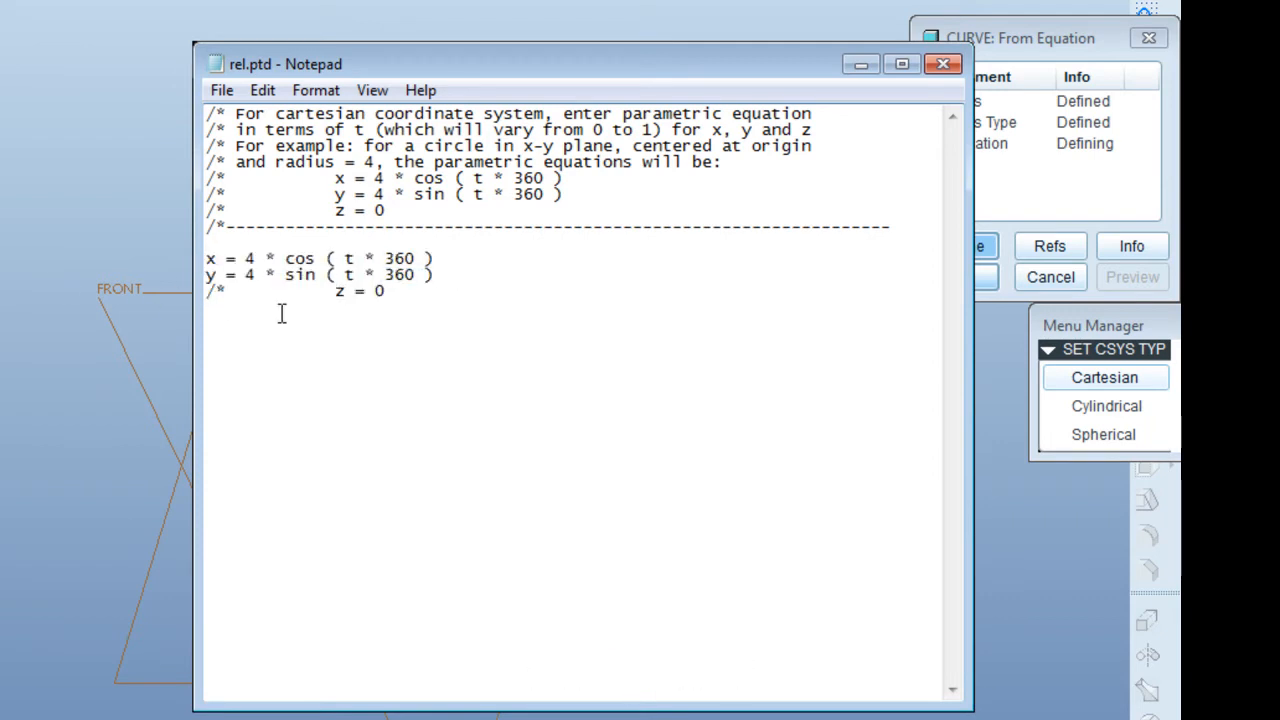
left_click_drag(335, 293, 209, 293)
key("BackSpace")
Save and close the equation file and preview the resulting curve.
left_click(222, 90)
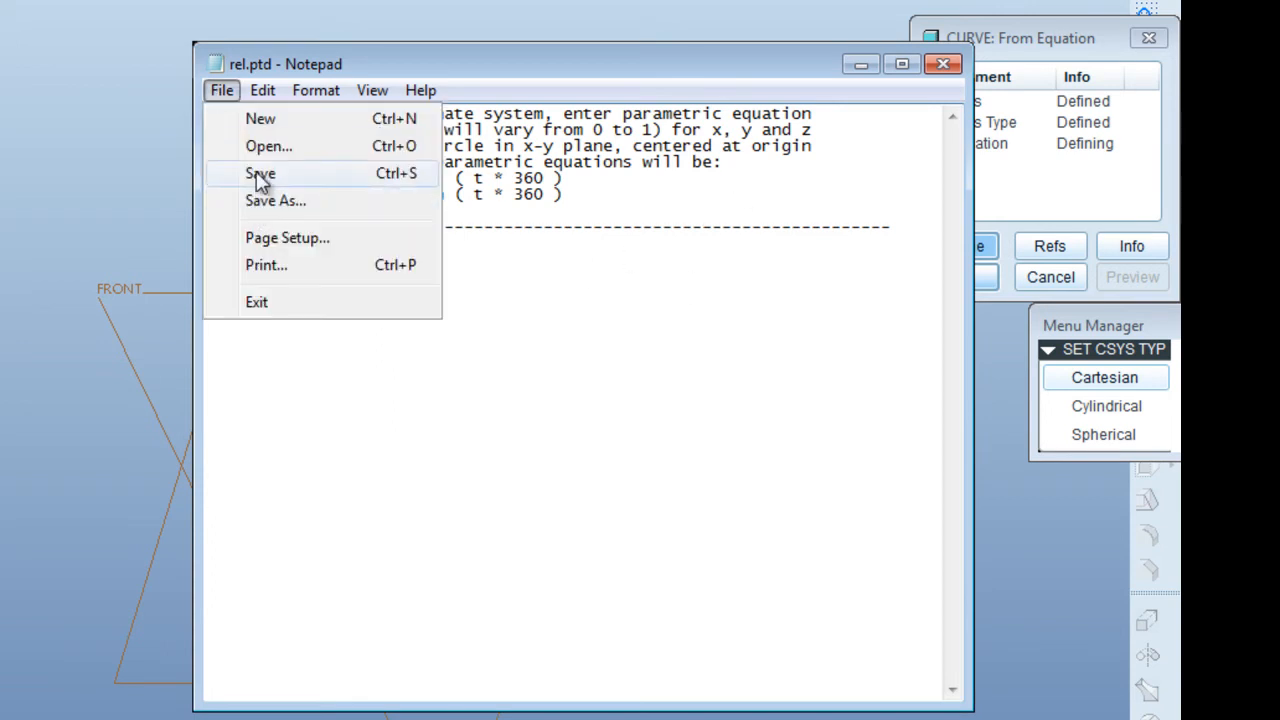
left_click(260, 176)
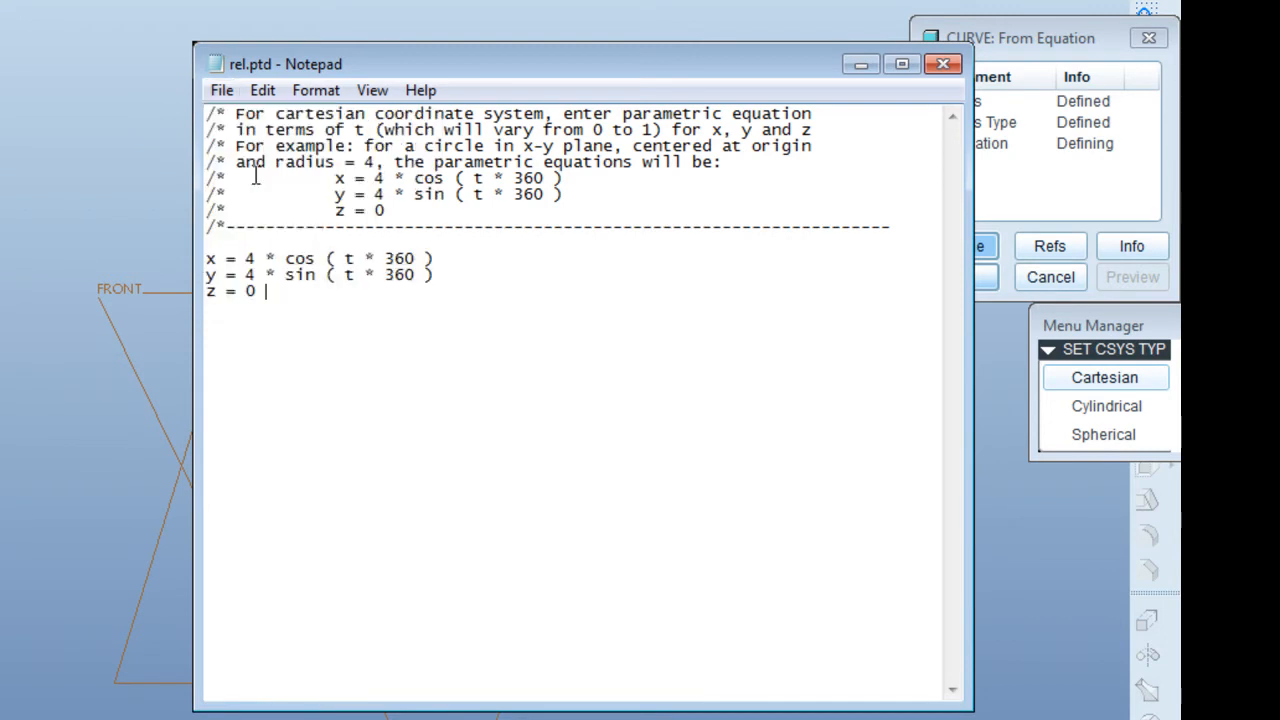
left_click(942, 68)
left_click(1128, 278)
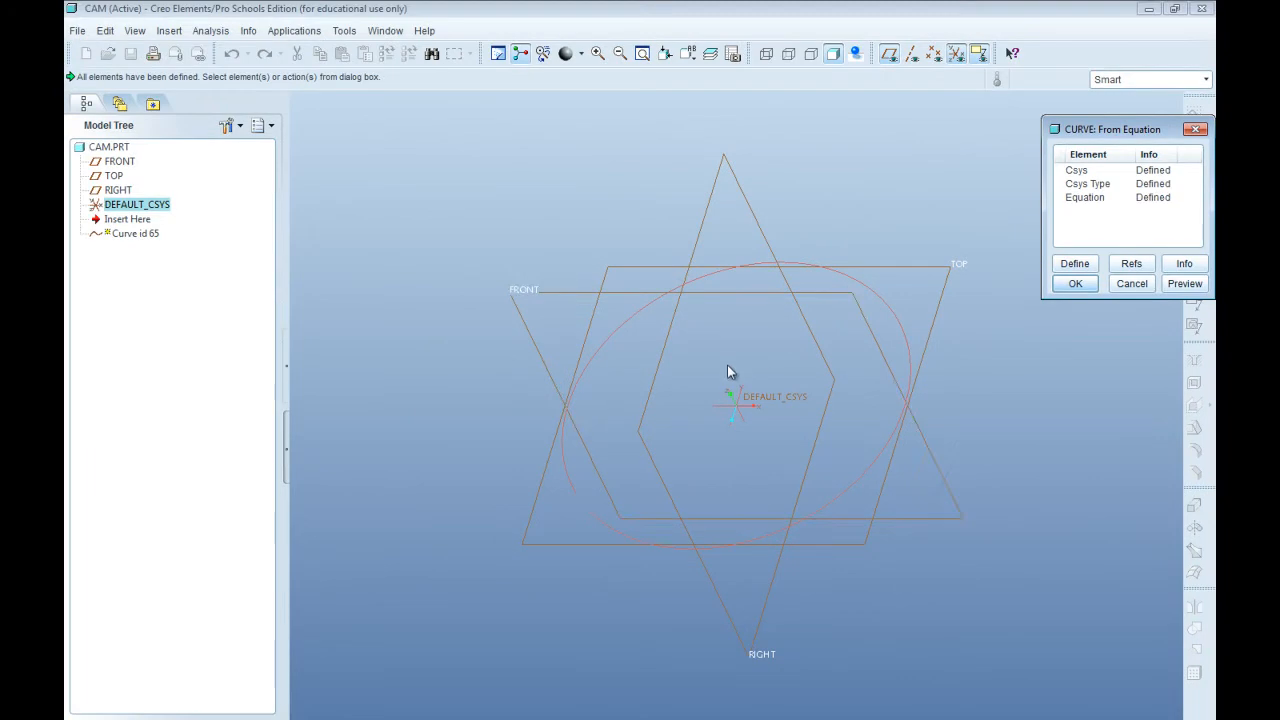
mouse_move(808, 212)
middle_mouse_down()
mouse_move(827, 186)
mouse_move(813, 228)
middle_mouse_up()
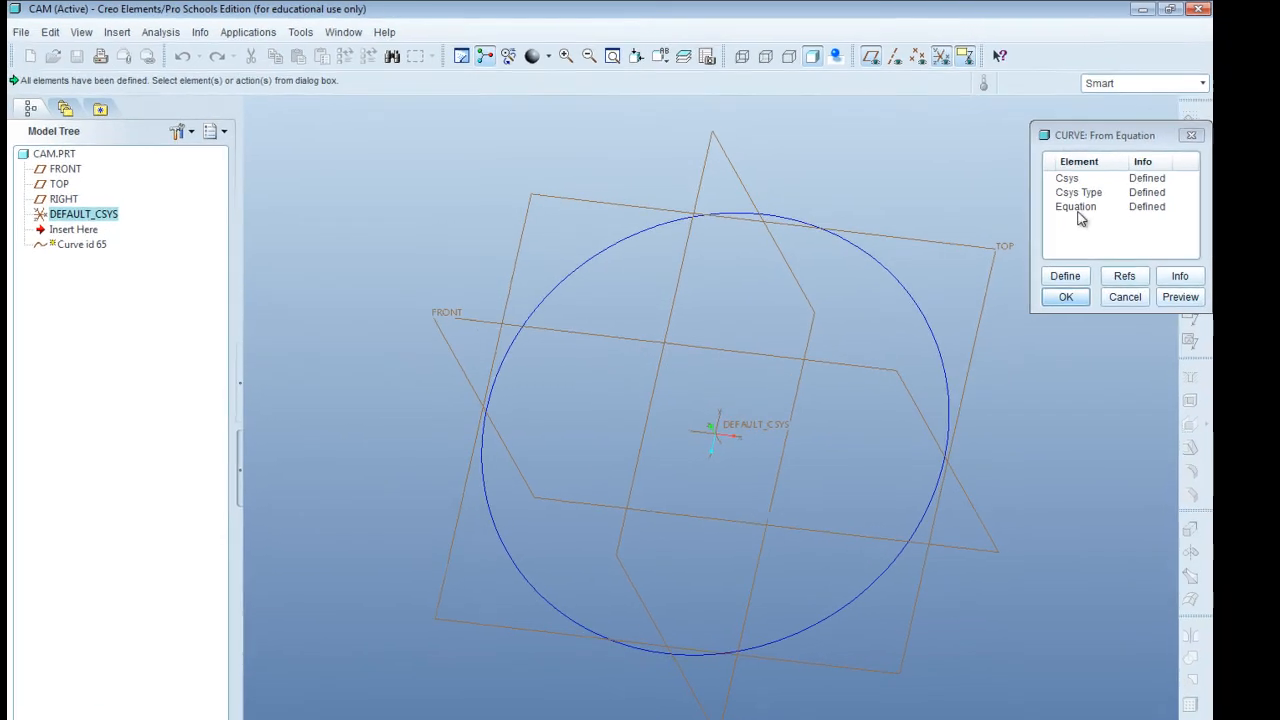
Redefine the curve's equation with z = t, save the file and preview the curve from several angles.
left_click(1079, 212)
left_click(1064, 276)
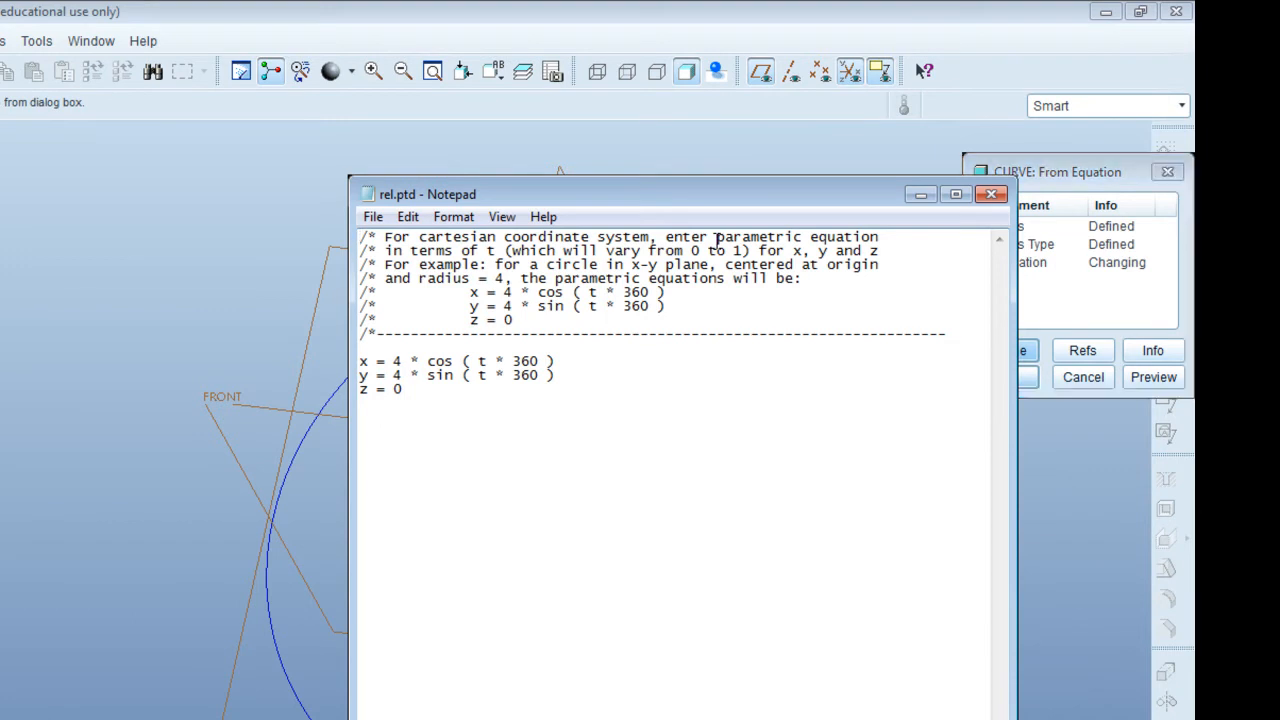
left_click_drag(393, 389, 410, 391)
type("t")
key("ctrl+s")
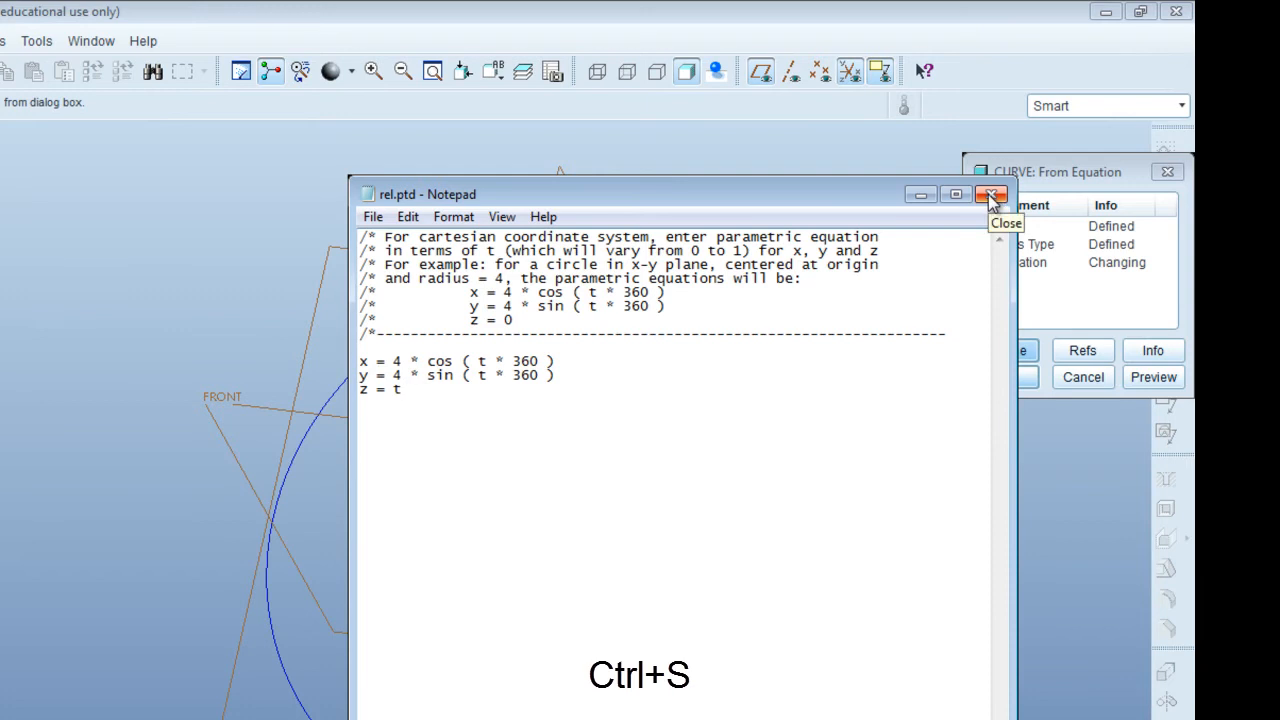
left_click(992, 196)
left_click(1140, 385)
middle_click_drag(899, 462, 760, 372)
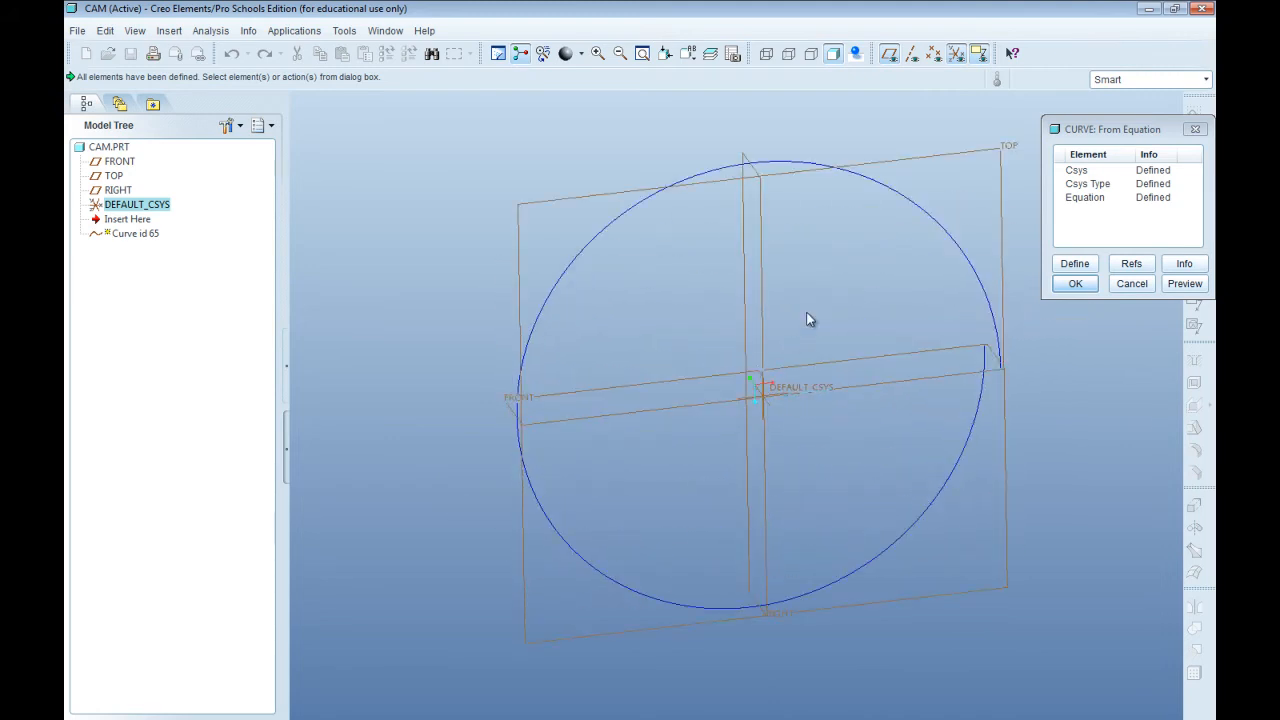
middle_click_drag(887, 233, 782, 426)
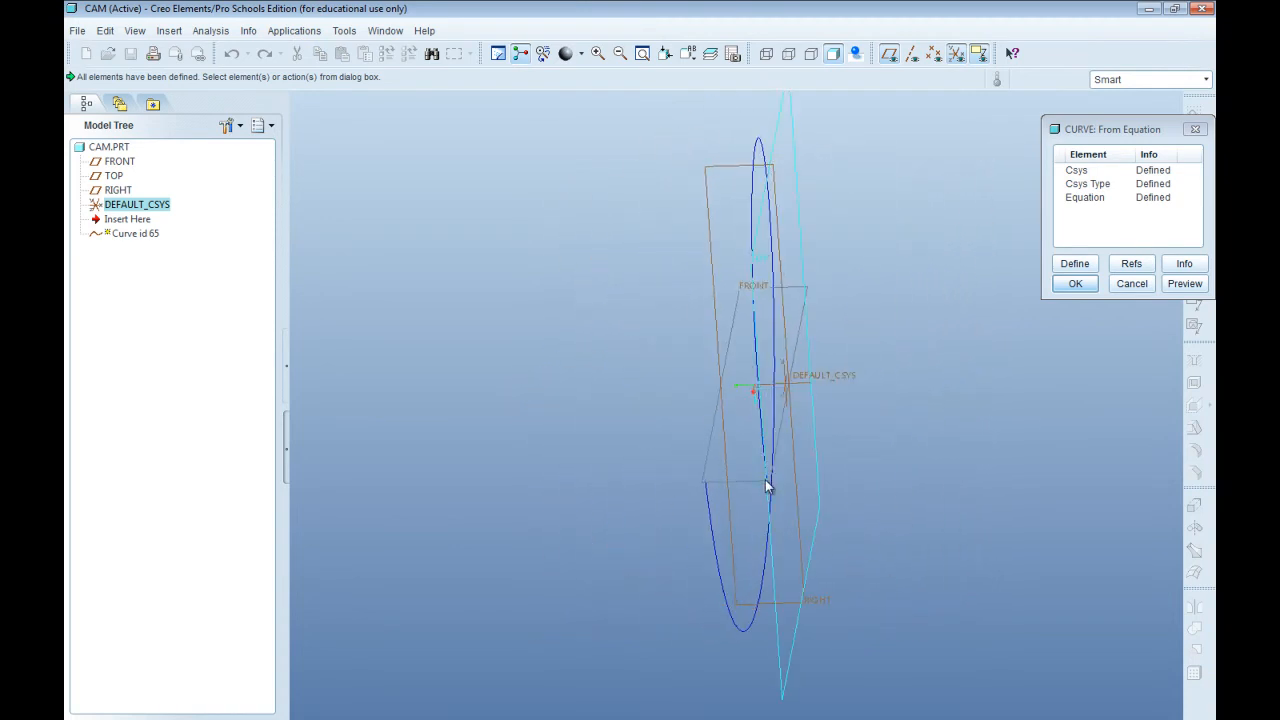
Reopen the curve's equation definition and delete the existing x, y and z equations below the header.
middle_click_drag(706, 490, 763, 480)
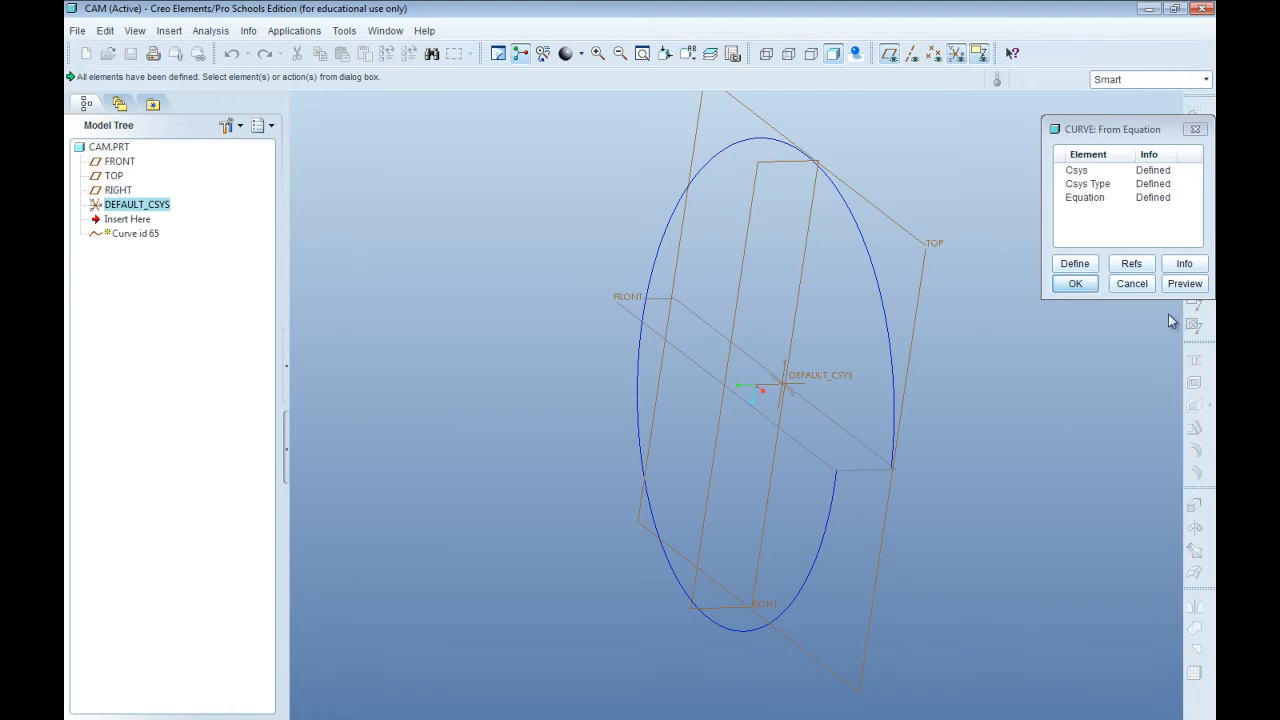
left_click(1088, 198)
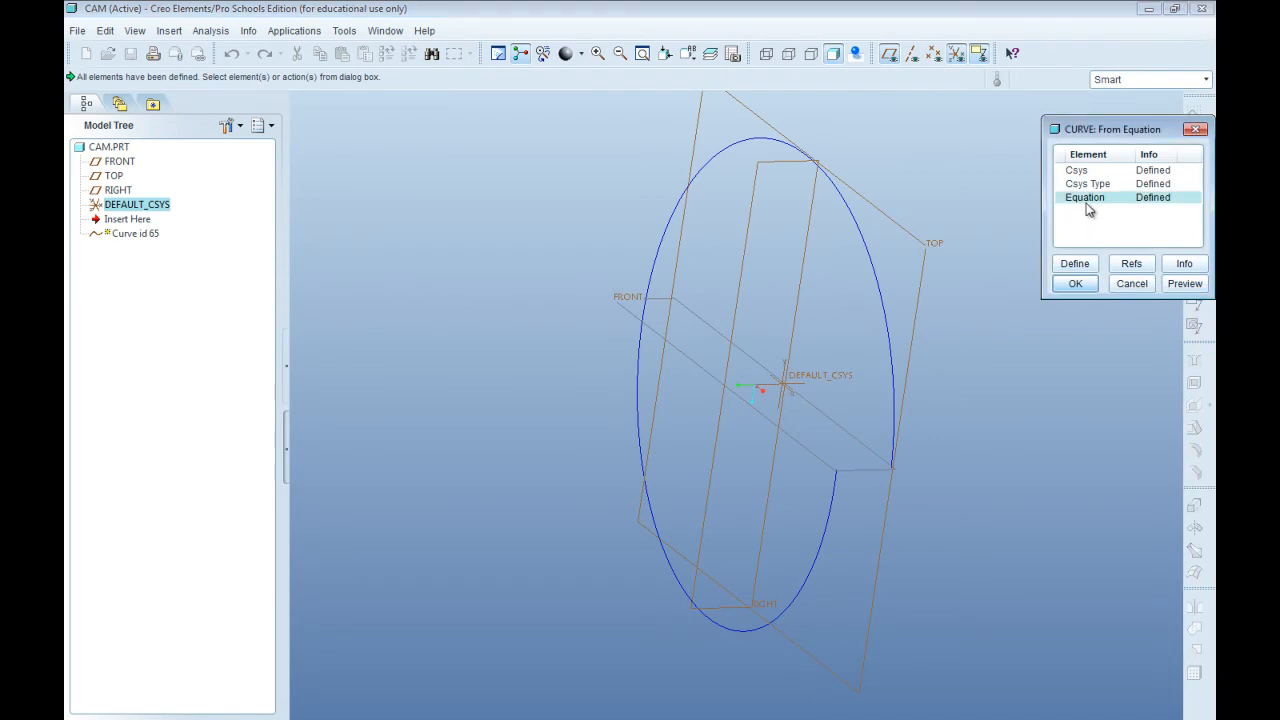
left_click(1075, 264)
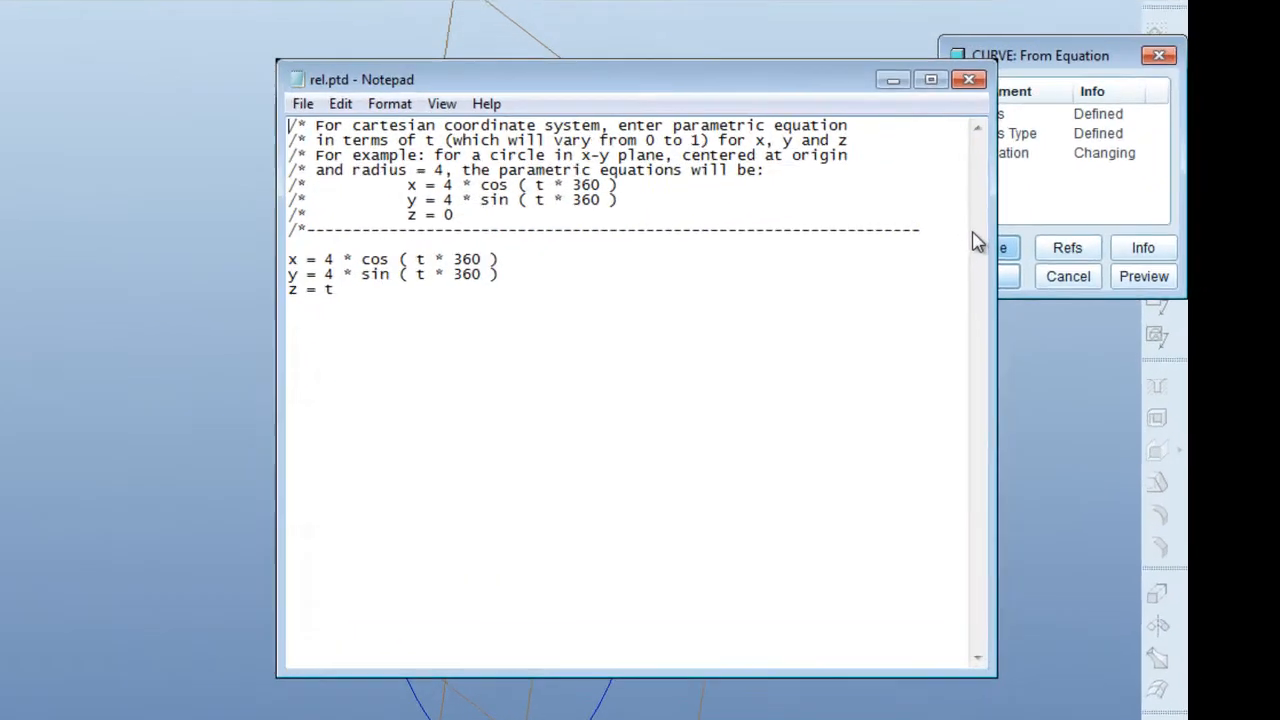
left_click_drag(278, 290, 205, 256)
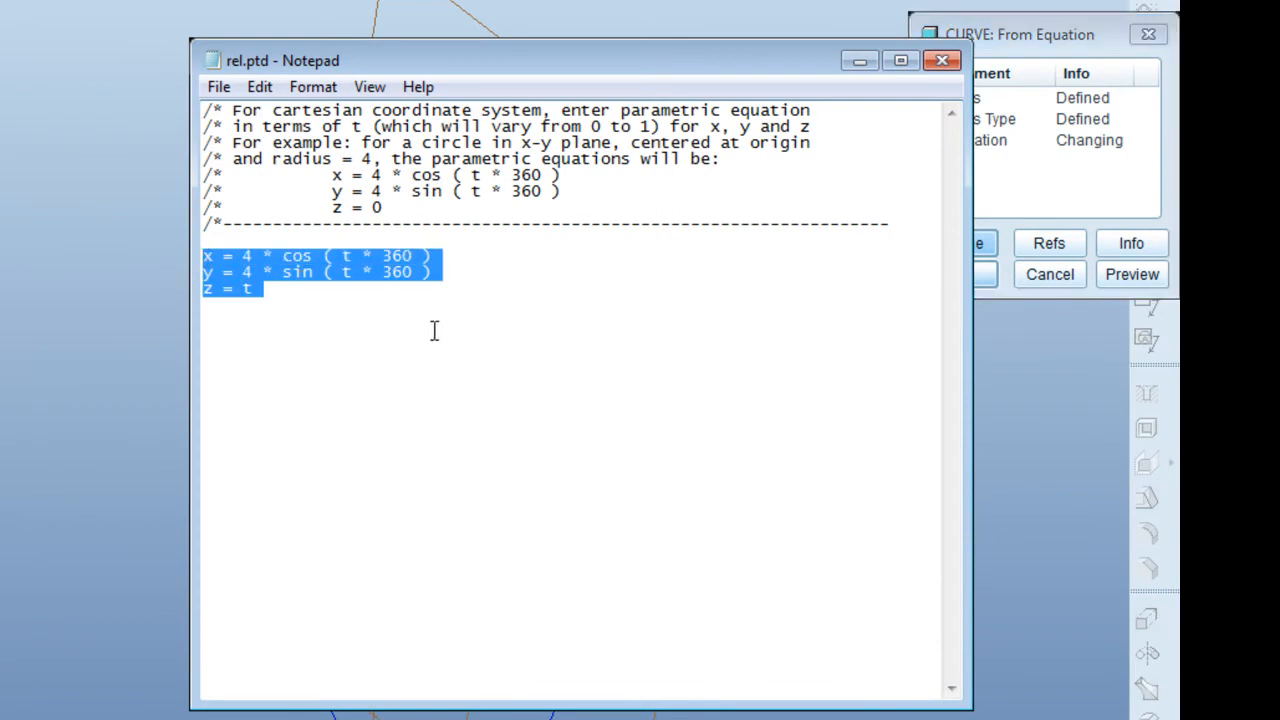
key("Delete")
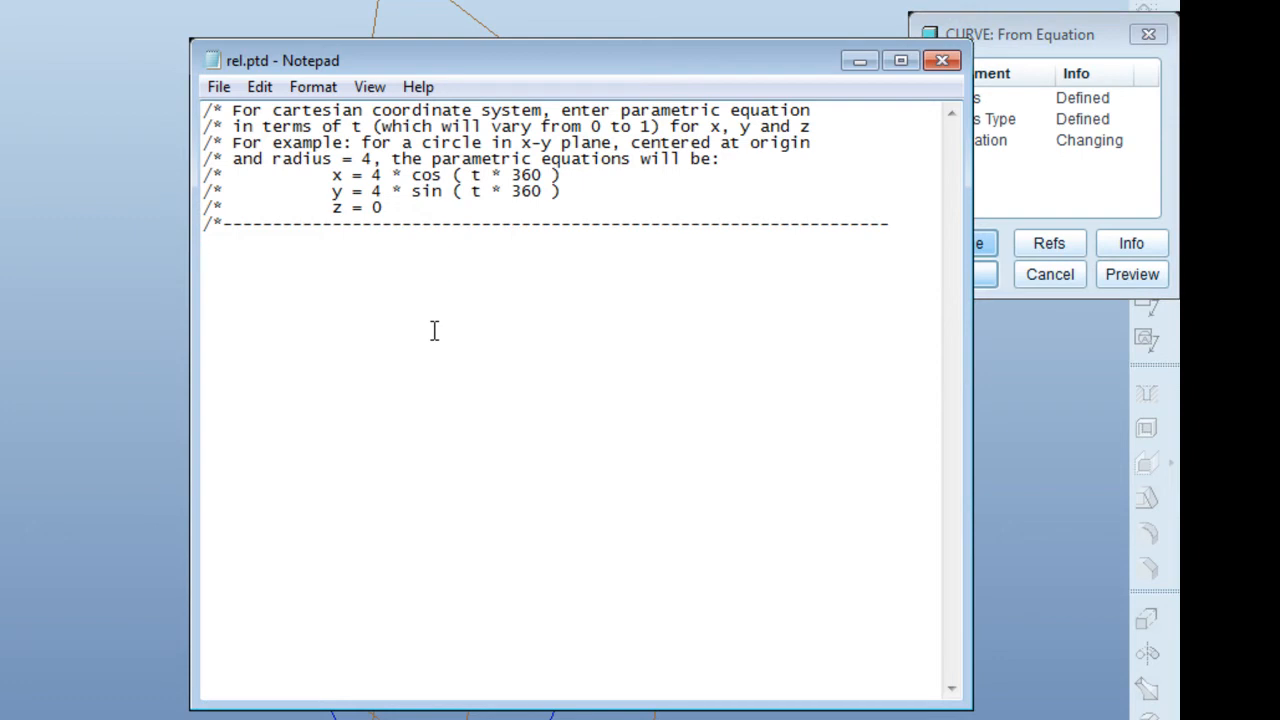
Enter the equations x = LU*cos(t*180) and y = (LU + BD)/2*sin(t*180) for the curve.
type("x = LU*cos(t*18")
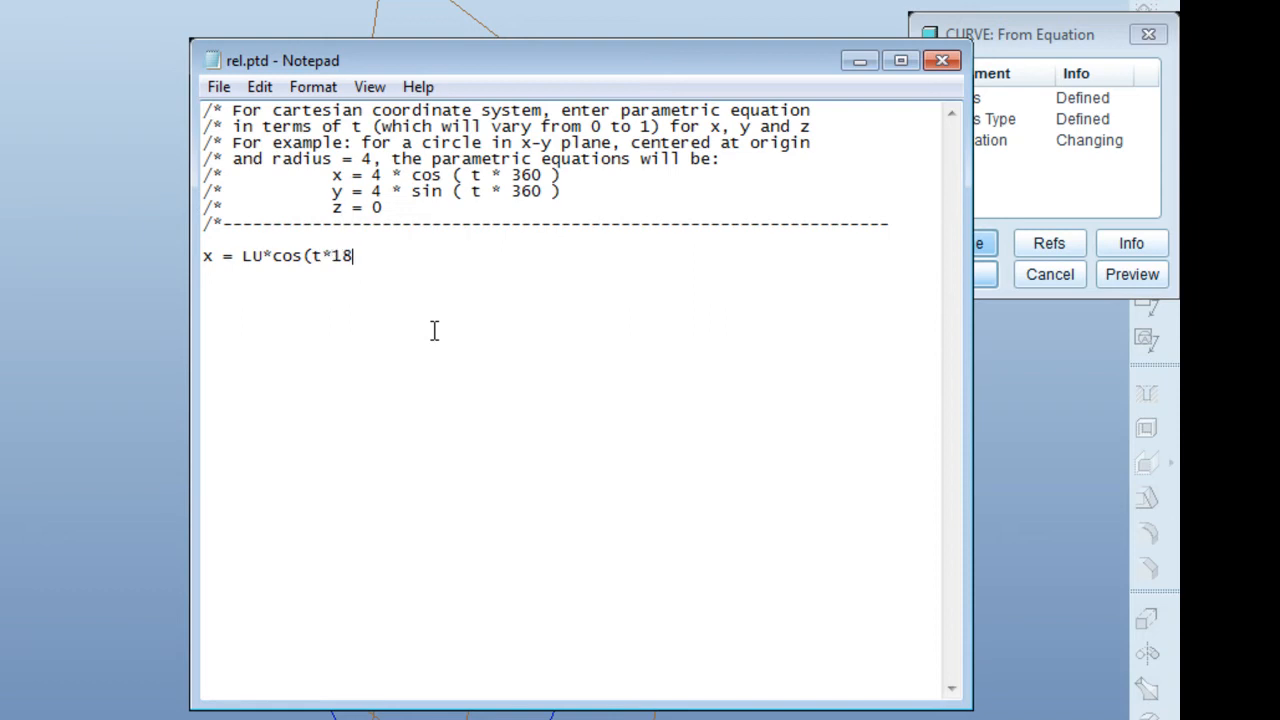
type("0)")
key("Return")
type("y = (LU + BD)")
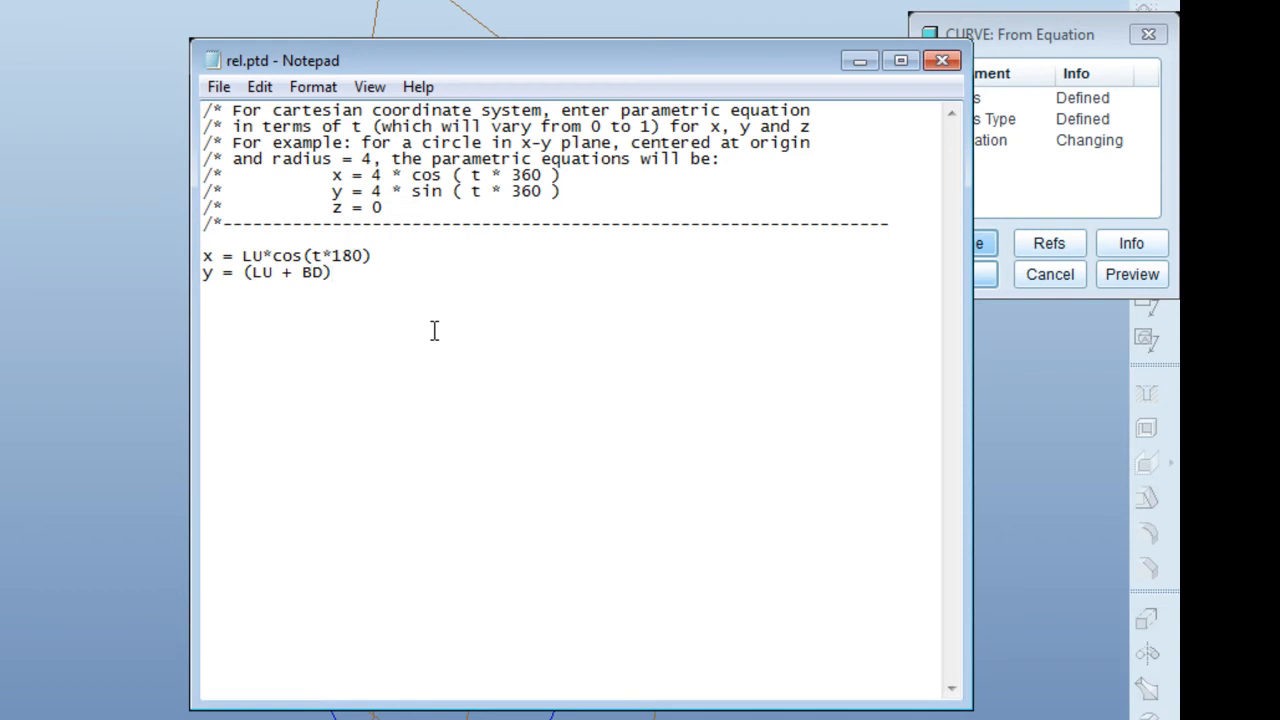
type("/2*sin(t*180)")
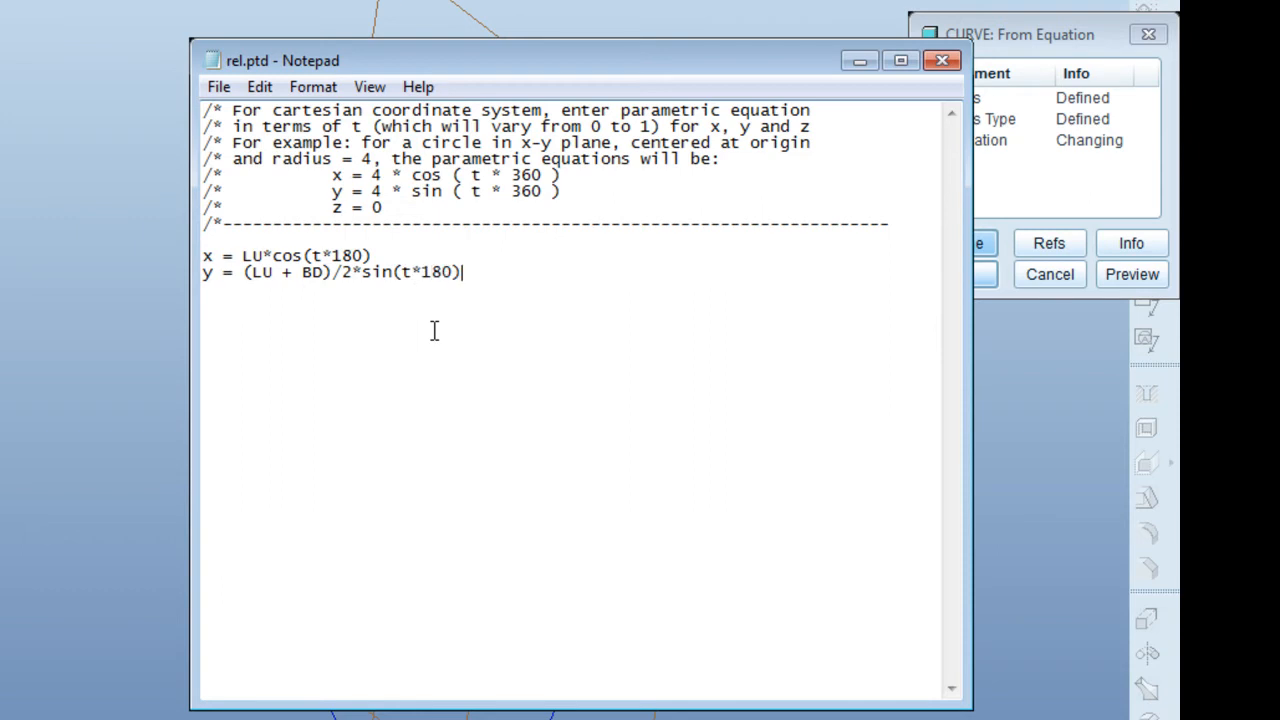
Make the y equation negative so it reads y = -(LU + BD)/2*sin(t*180), and add z = 0 below it.
key("Home")
key("Right")
key("Right")
type("-")
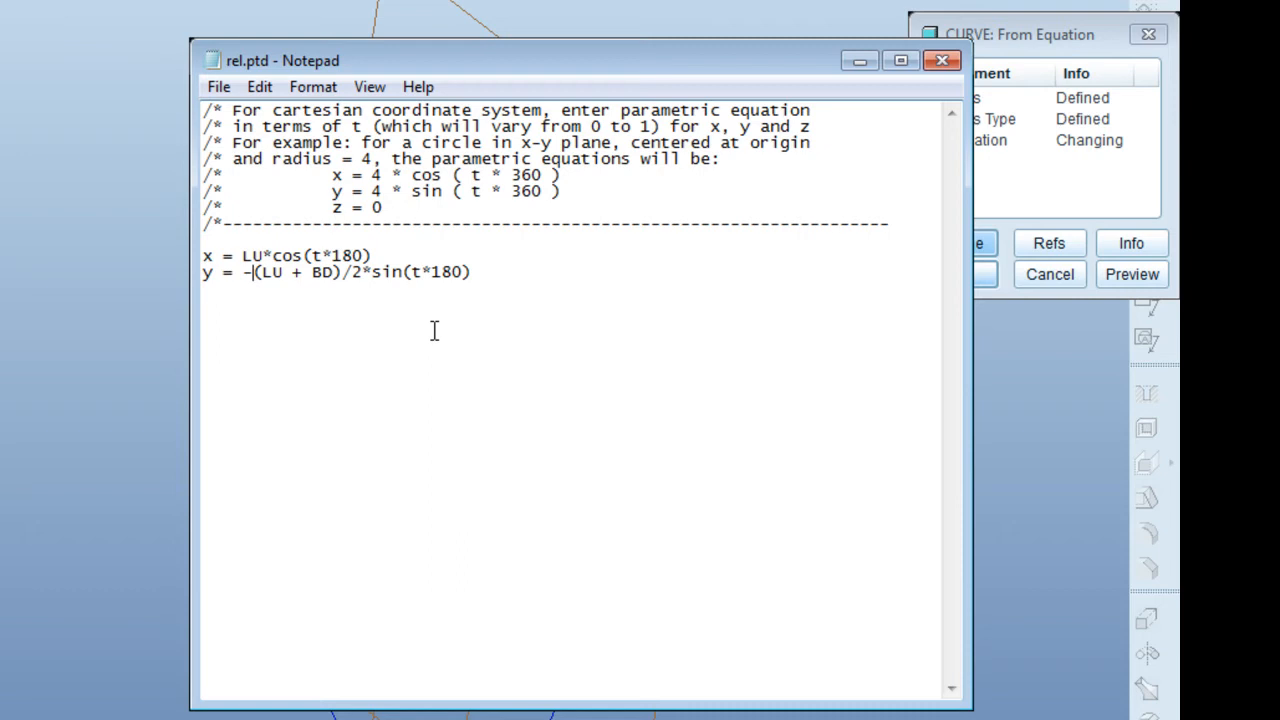
key("End")
key("Return")
type("z = 0")
Save and close the equation file, preview the curve, and accept the feature.
left_click(942, 60)
left_click(1108, 277)
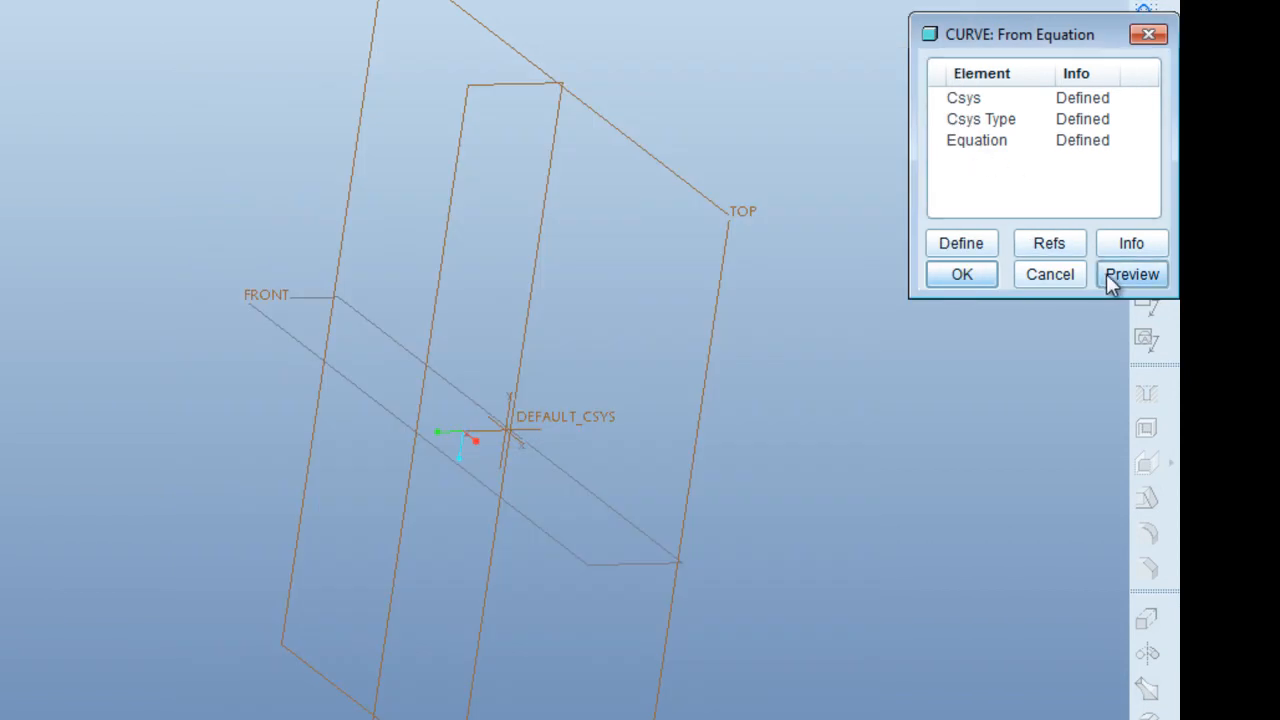
scroll(493, 527, "down", 4)
middle_click_drag(479, 272, 480, 326)
scroll(430, 355, "down", 1)
mouse_move(420, 388)
middle_mouse_down()
mouse_move(449, 340)
mouse_move(500, 354)
mouse_move(483, 360)
mouse_move(490, 374)
middle_mouse_up()
scroll(486, 366, "down", 1)
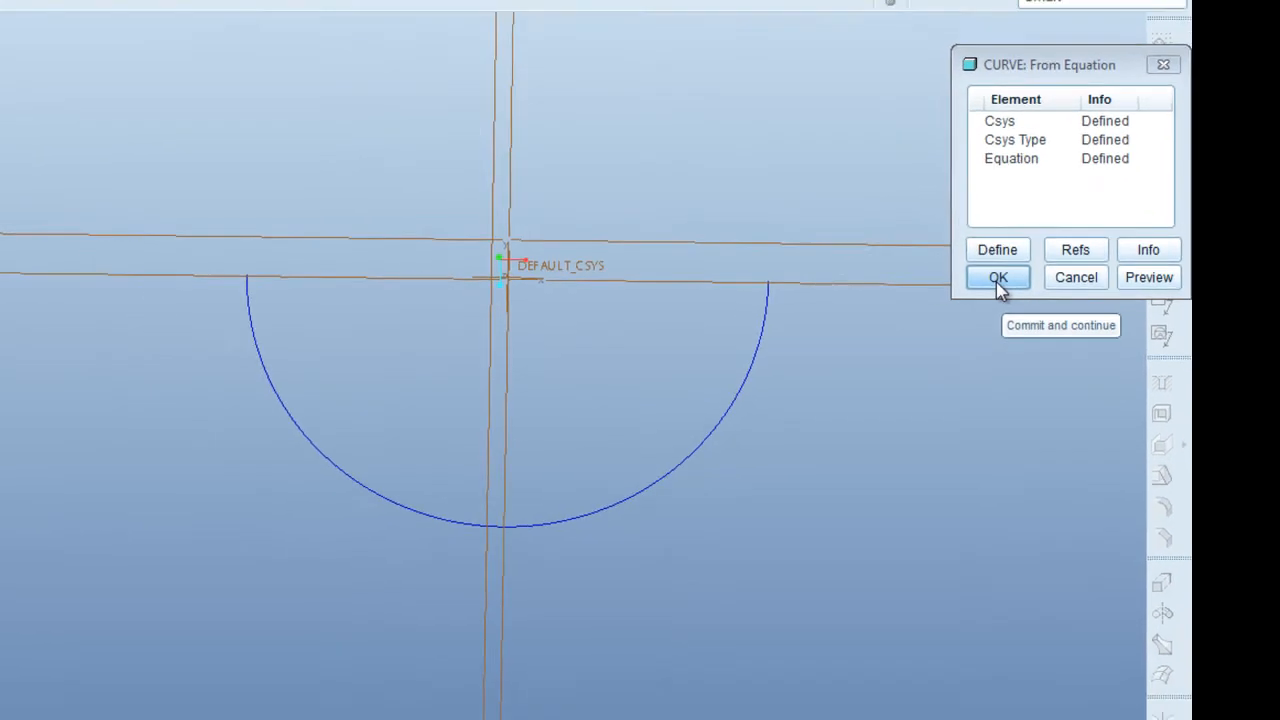
left_click(998, 280)
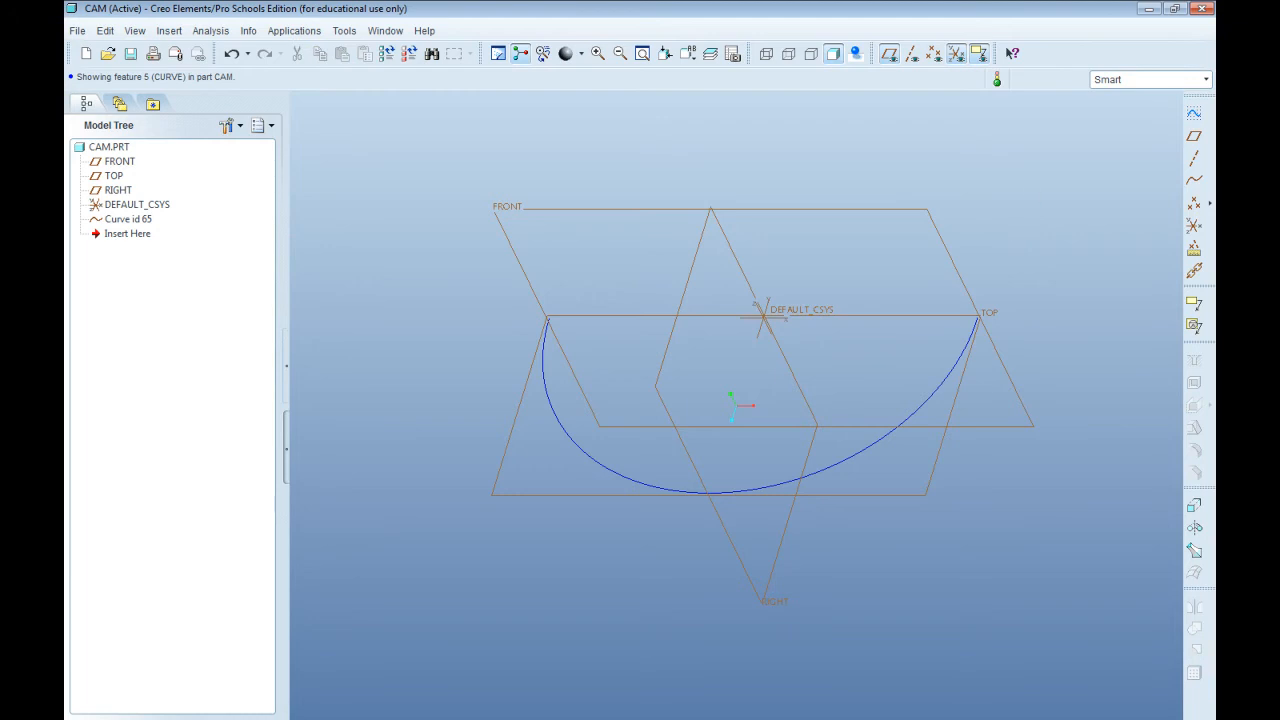
Start a second datum curve from equation, referencing DEFAULT_CSYS with the Cartesian coordinate type.
left_click(1192, 182)
left_click(1165, 104)
left_click(1157, 123)
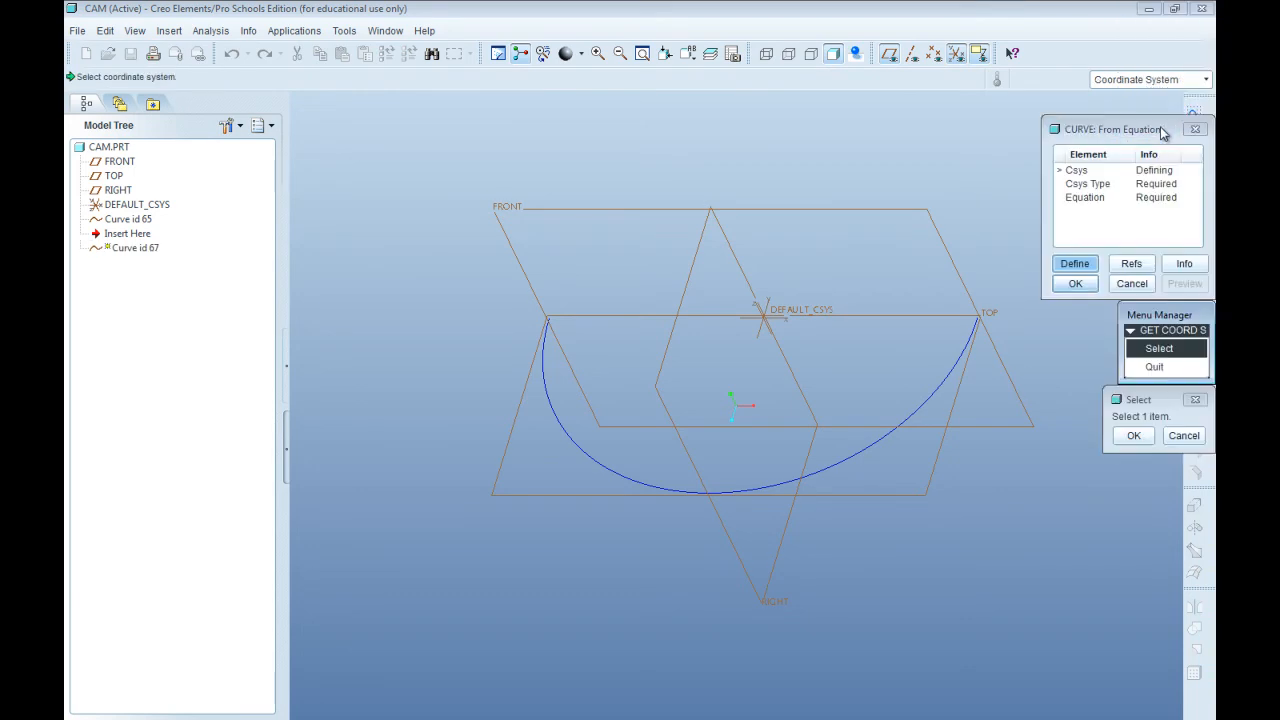
left_click(778, 312)
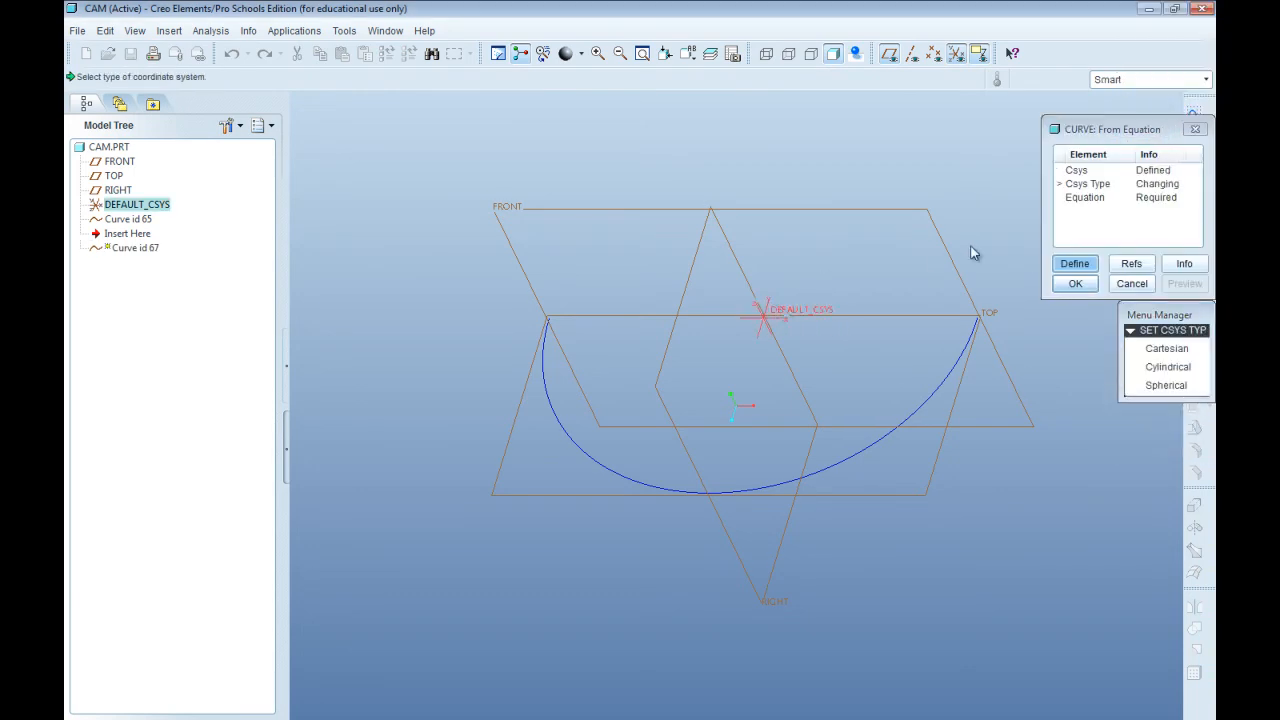
left_click(1149, 350)
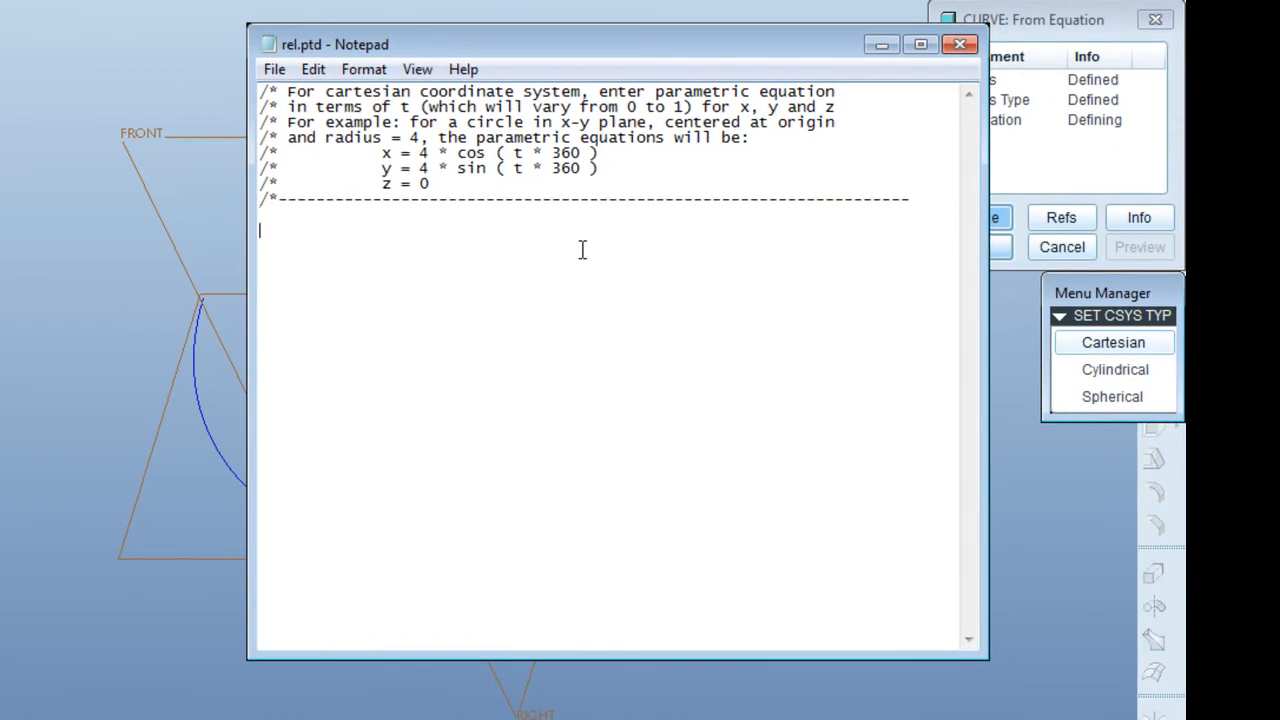
Define the second curve with x = LU*cos(t*180), y = (3*LU + BD)/2*sin(t*180) and z = 0.
type("x = LU")
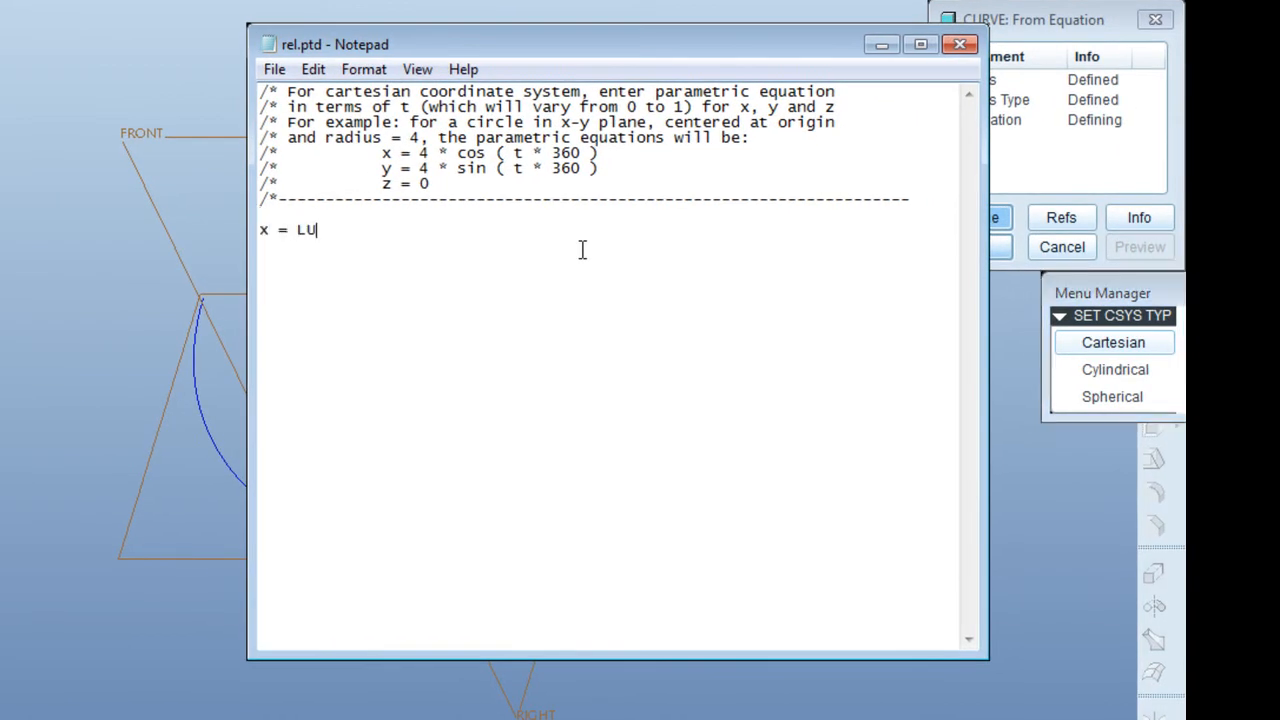
type("*cos(t*180)")
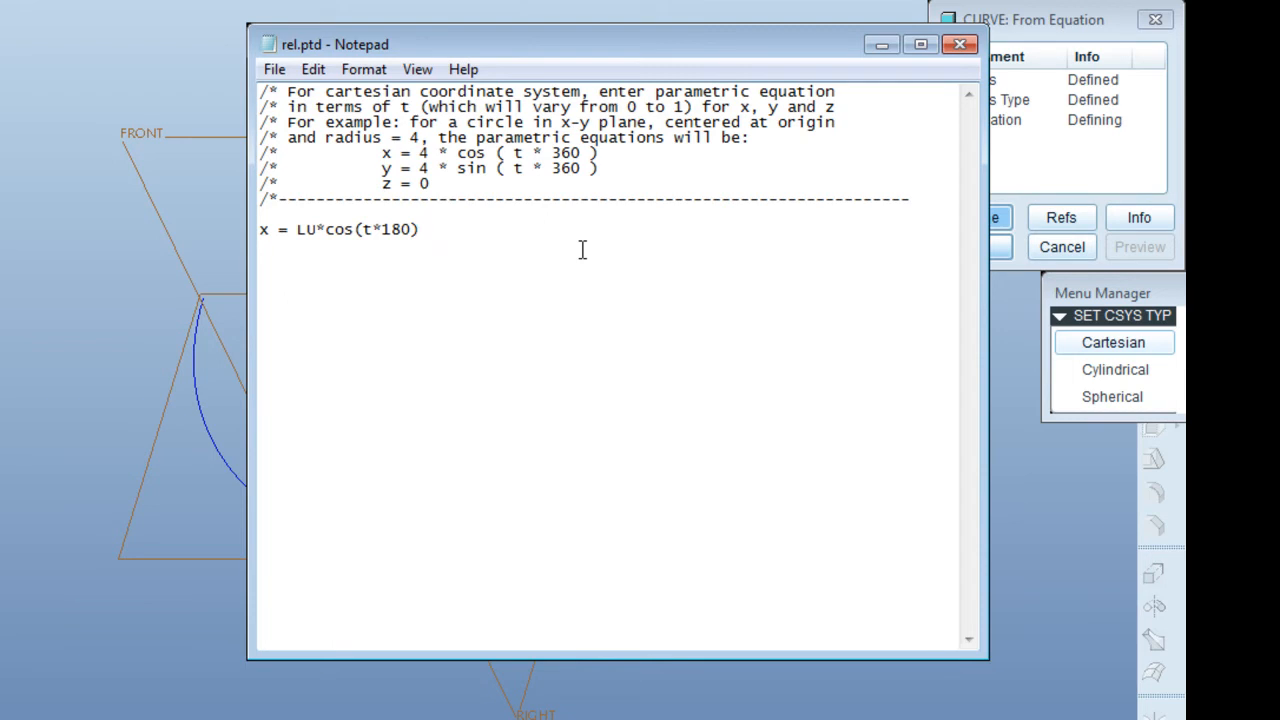
key("Return")
type("y = (")
type("3*LU + BD)/2")
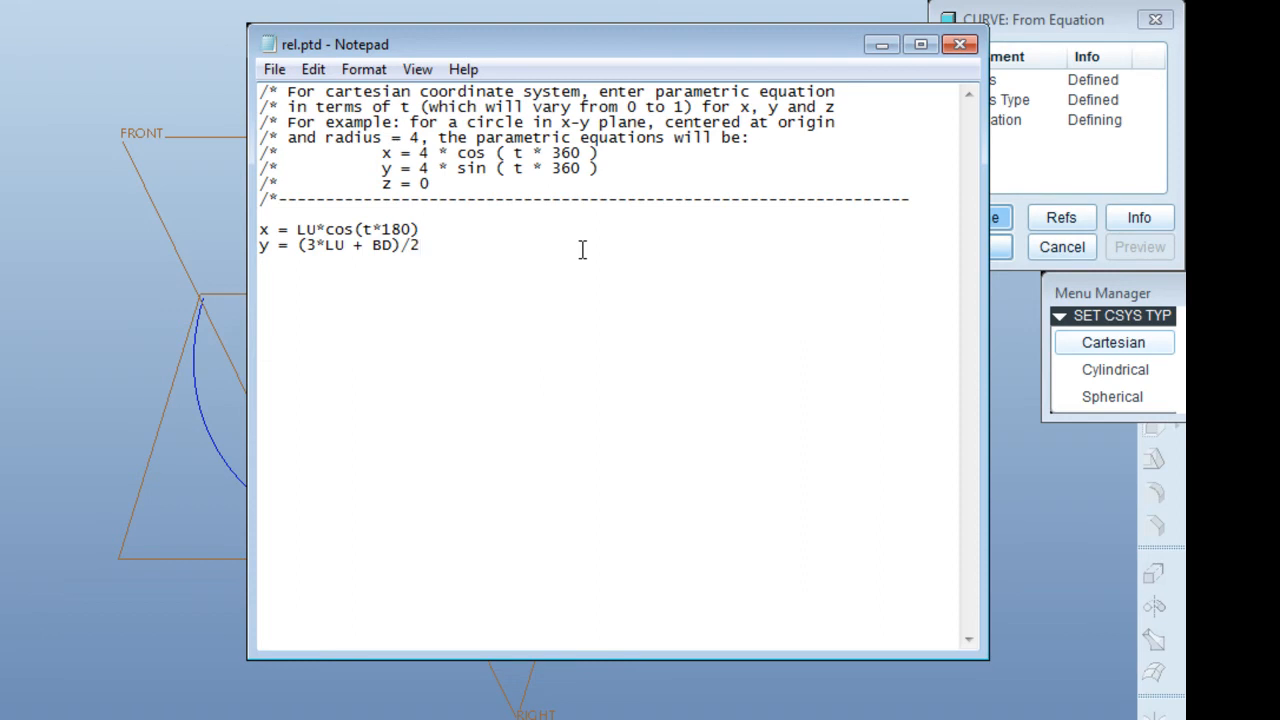
type("*sin(t*180)")
key("Return")
type("z = 0")
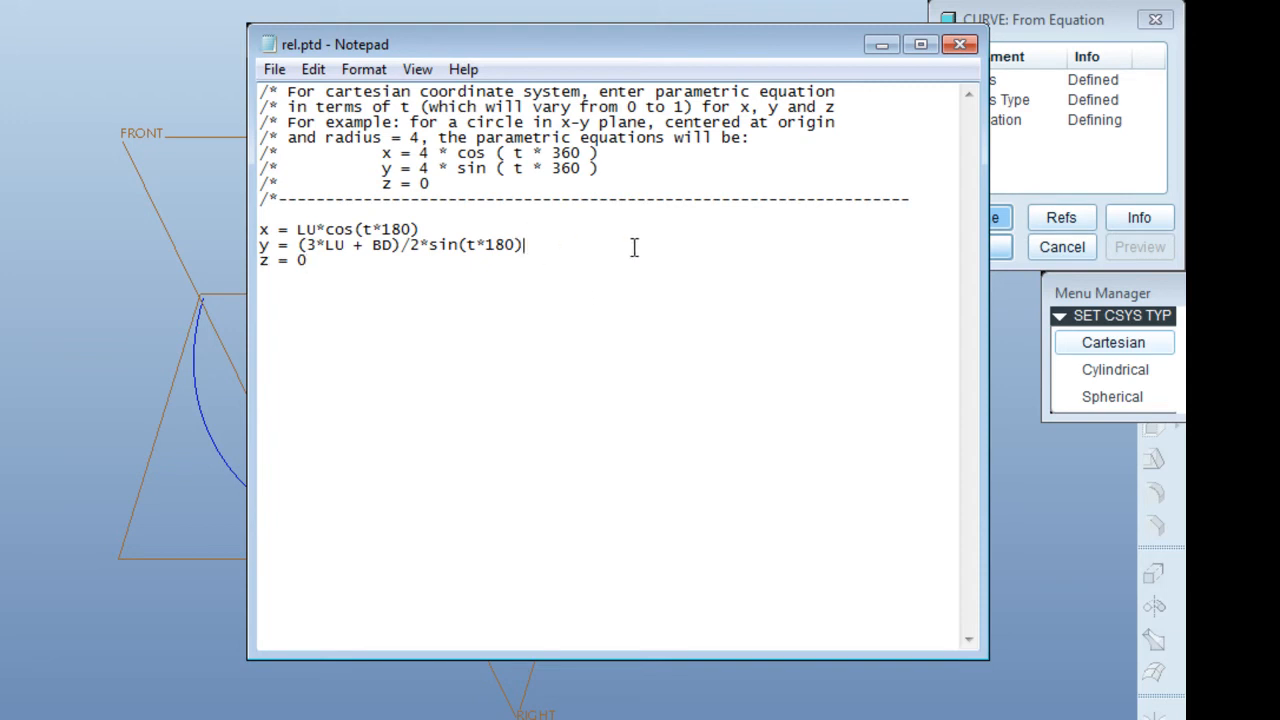
Save and close the second curve's equation file, preview both curves together, and accept the feature.
left_click(962, 44)
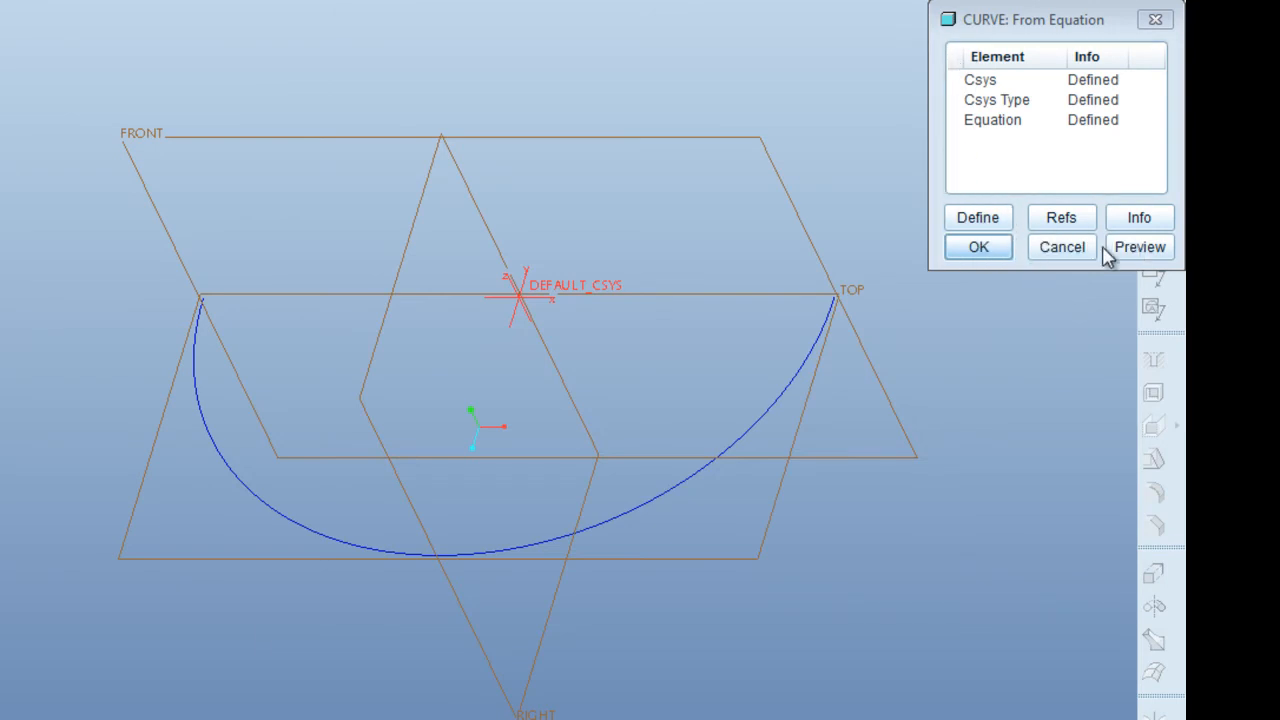
left_click(1140, 246)
middle_click_drag(851, 391, 526, 365)
mouse_move(617, 157)
middle_mouse_down()
mouse_move(657, 220)
mouse_move(691, 206)
mouse_move(680, 209)
middle_mouse_up()
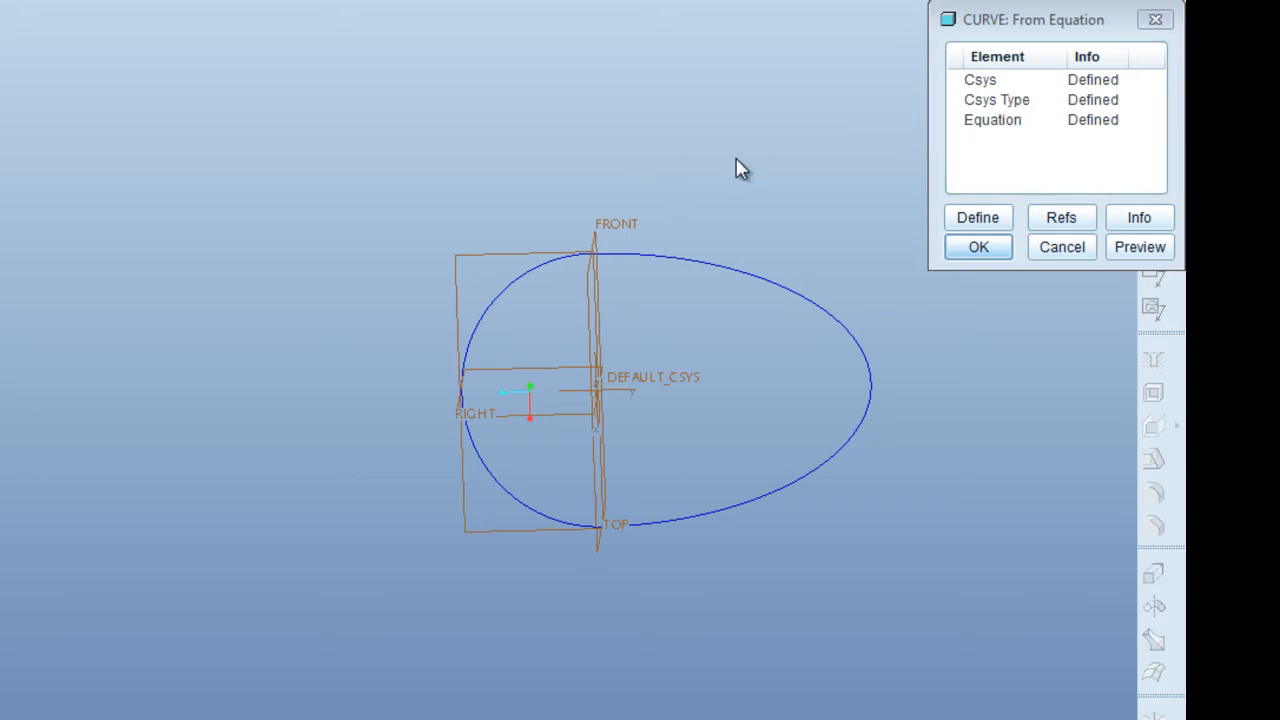
left_click(970, 249)
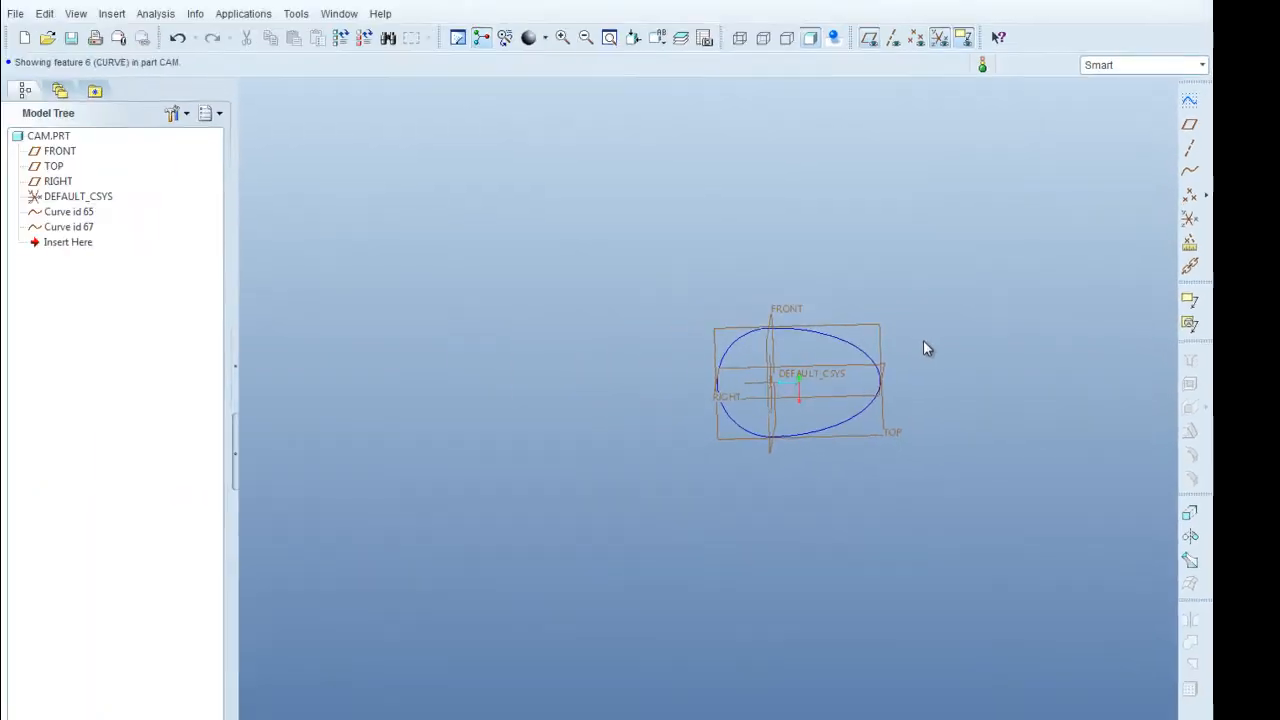
Start a sketch on the TOP datum plane with FRONT as the bottom orientation reference.
key("ctrl+d")
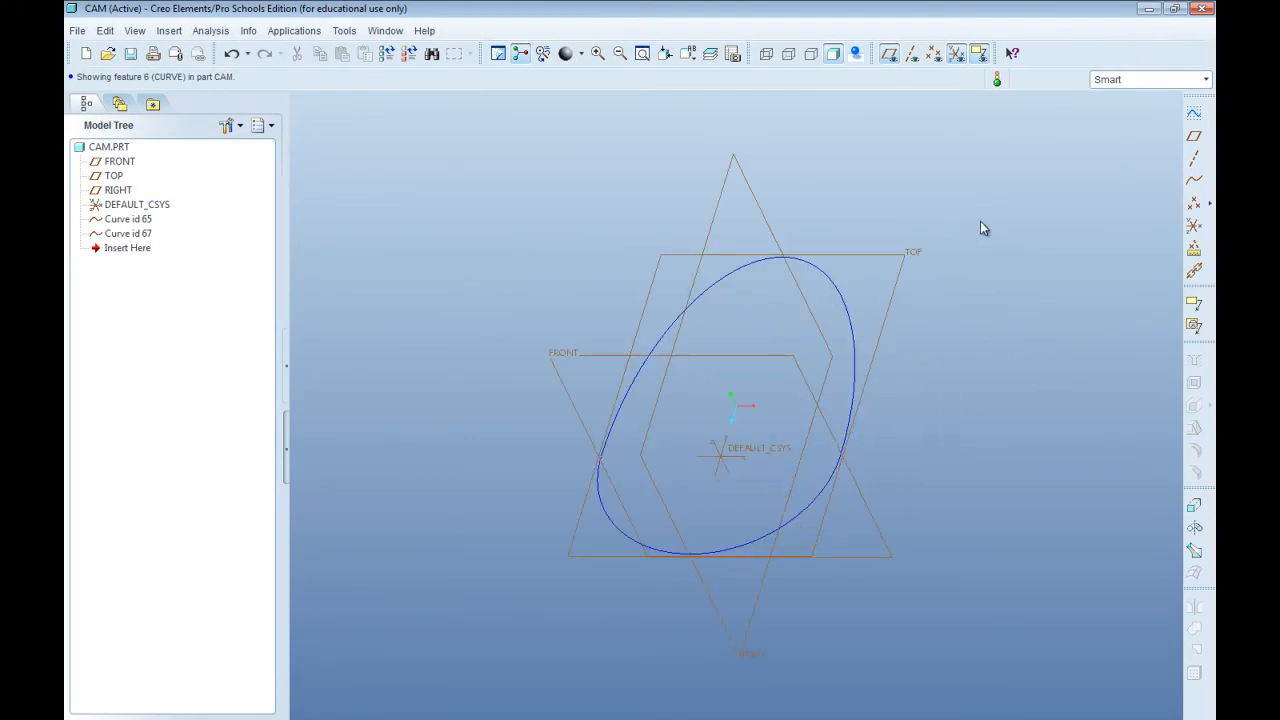
left_click(1192, 118)
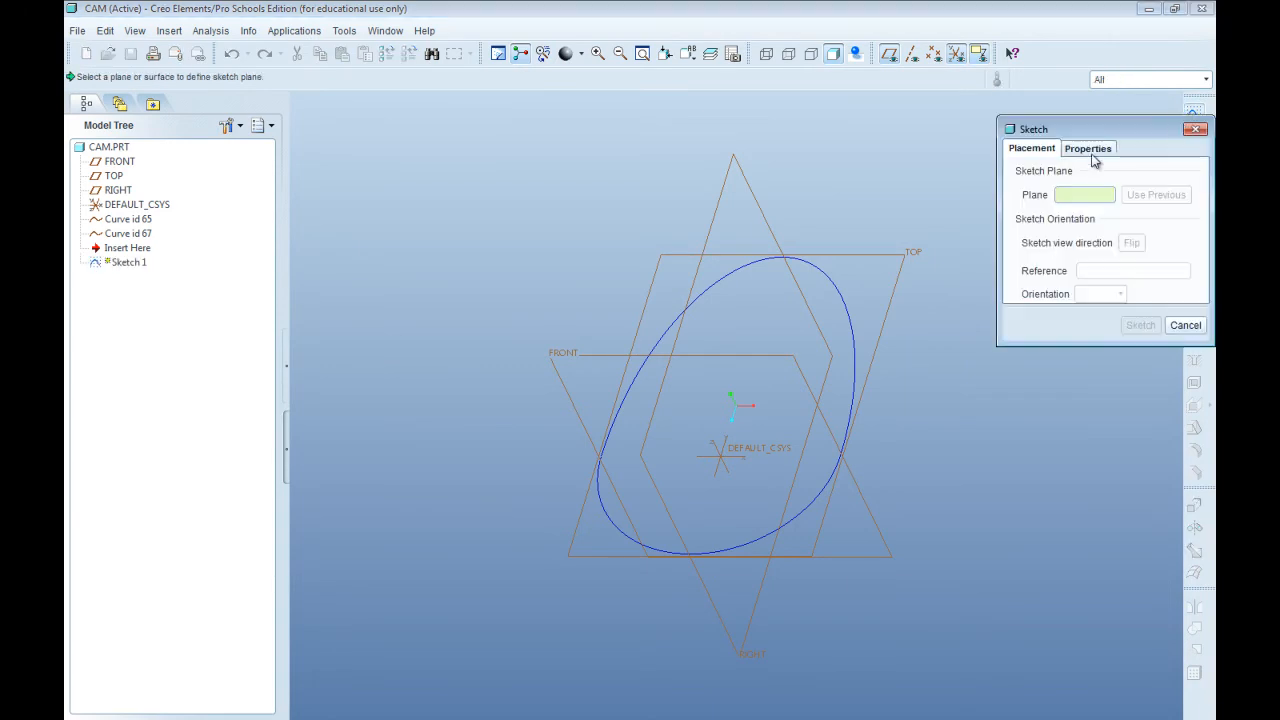
left_click(908, 265)
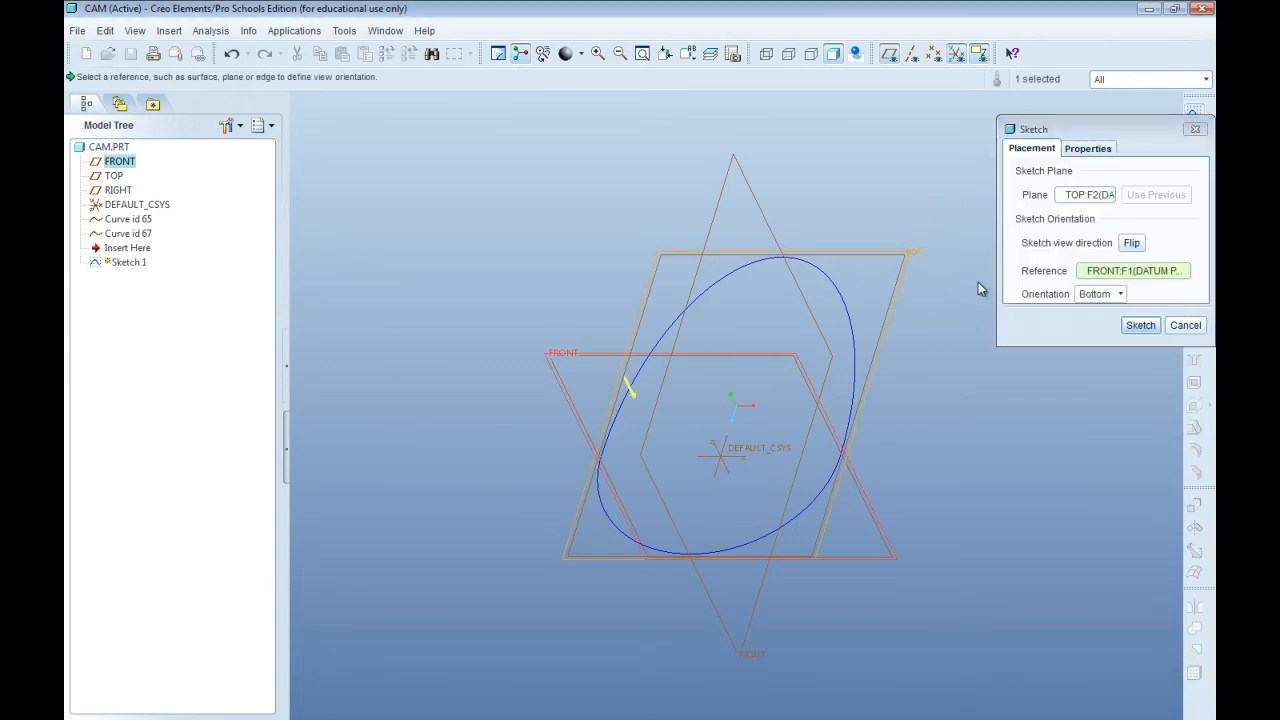
left_click(1137, 325)
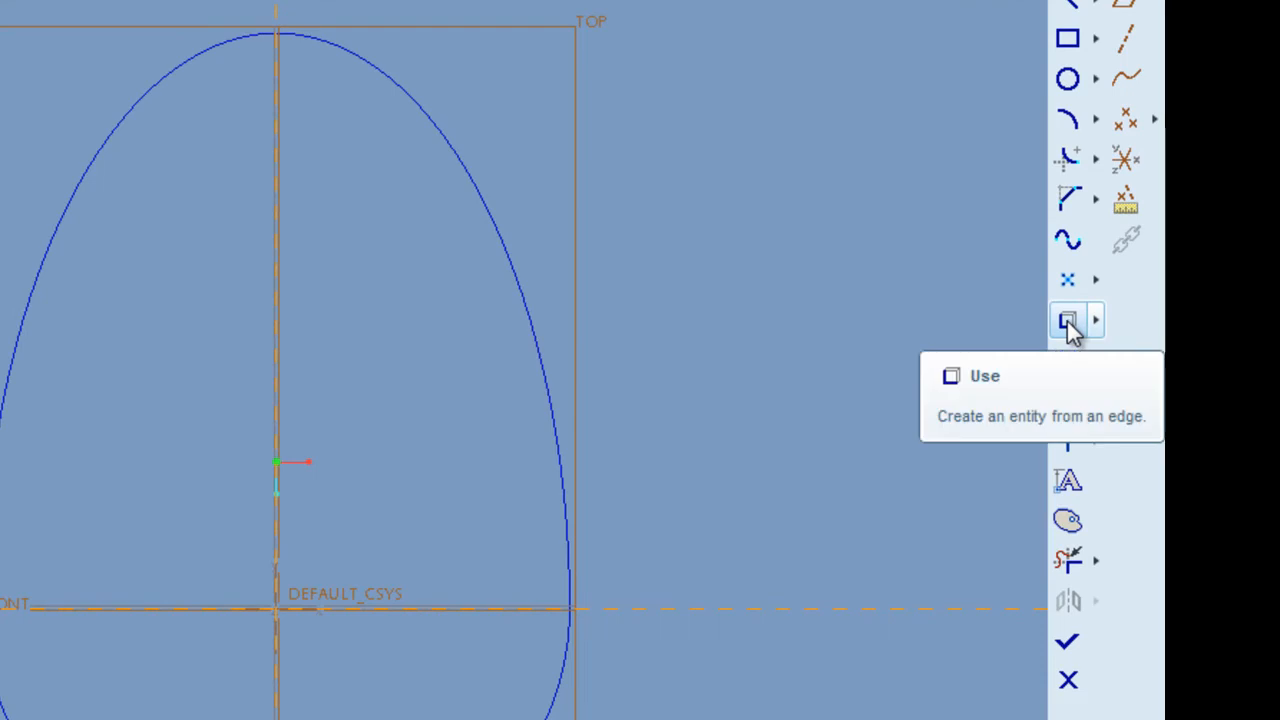
Create sketch entities from both datum curves with the Use tool to form the closed egg-shaped cam outline.
left_click(1067, 322)
left_click(696, 166)
left_click(790, 542)
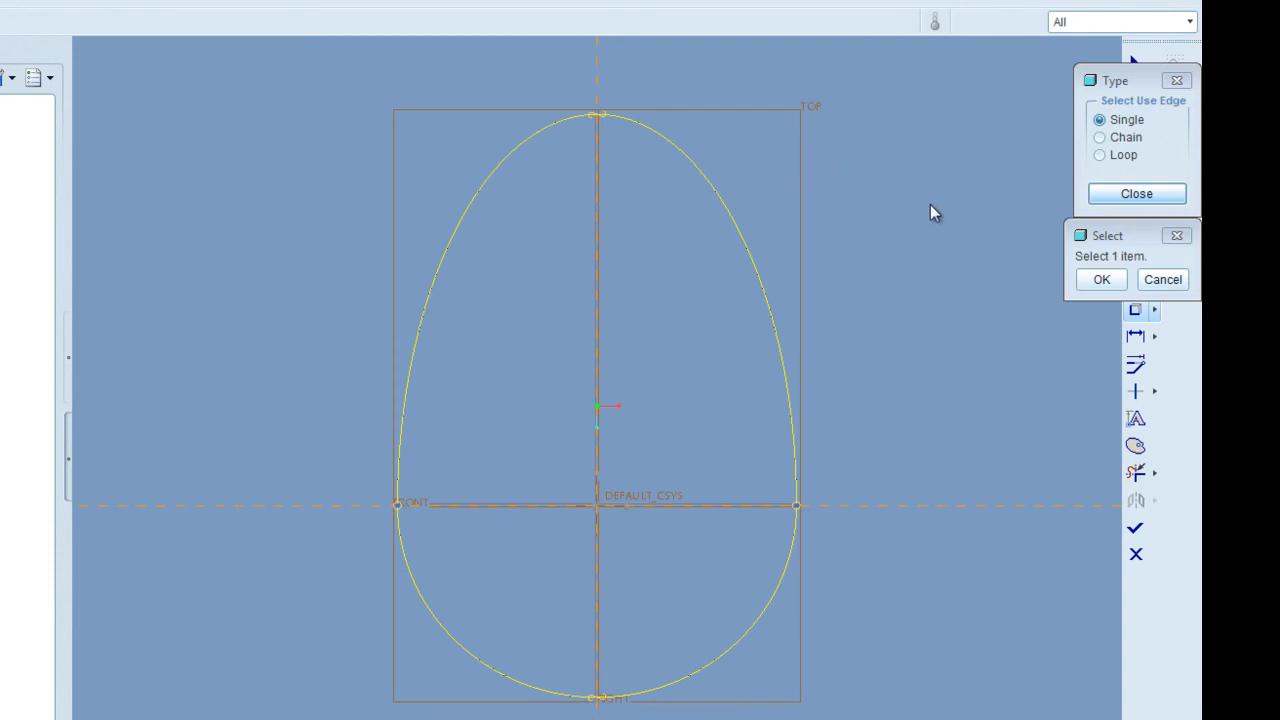
left_click(797, 512)
left_click(1137, 194)
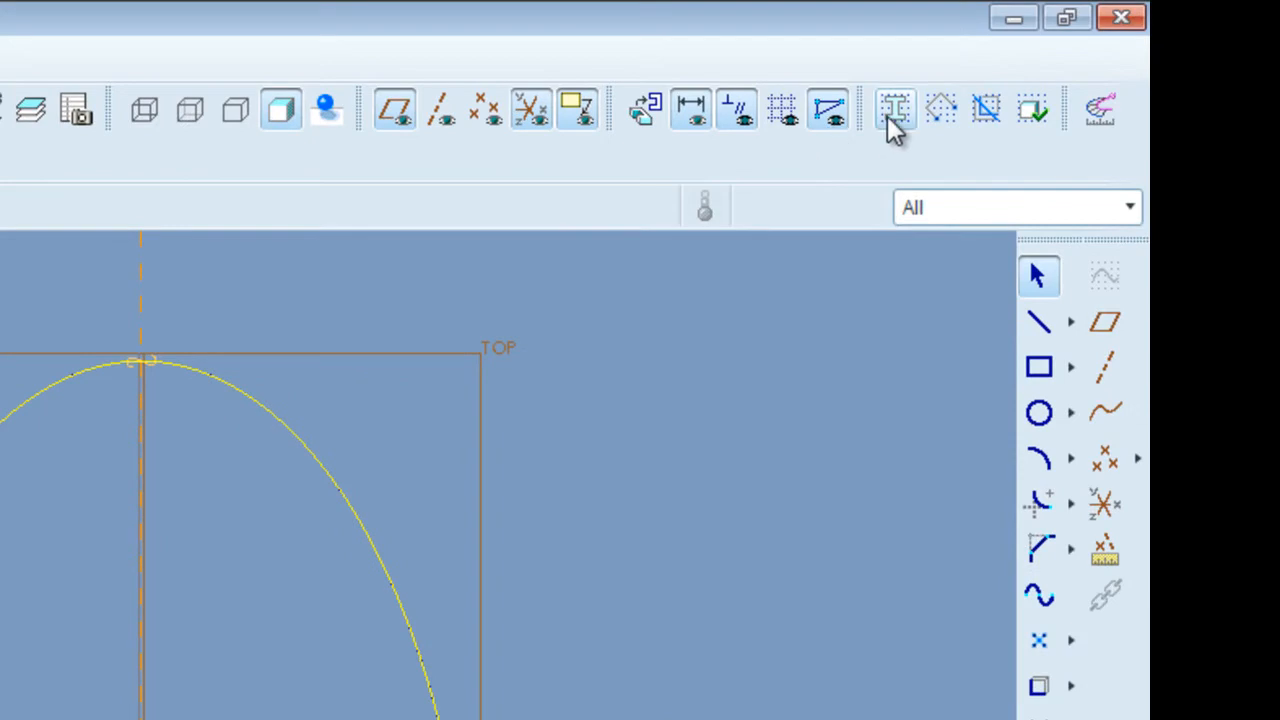
Check the outline with closed-loop shading and finish the sketch.
left_click(934, 72)
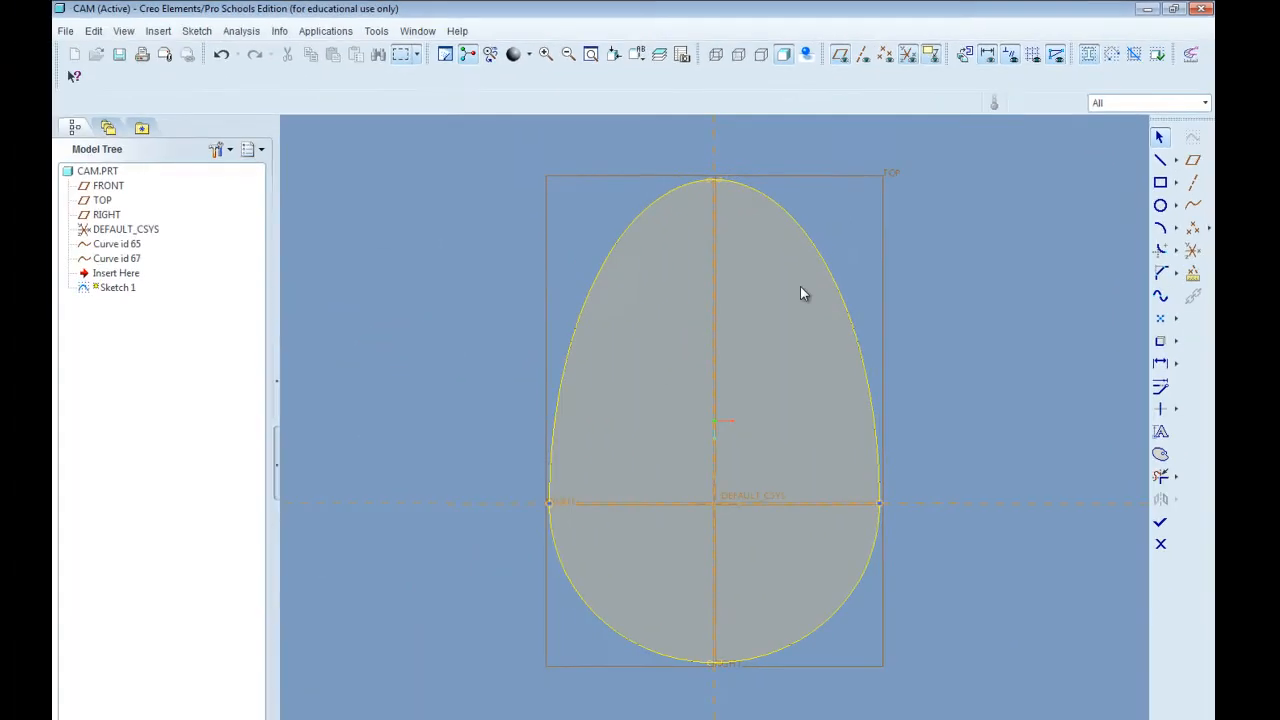
scroll(777, 360, "down", 2)
mouse_move(908, 443)
middle_mouse_down()
mouse_move(891, 363)
mouse_move(865, 371)
middle_mouse_up()
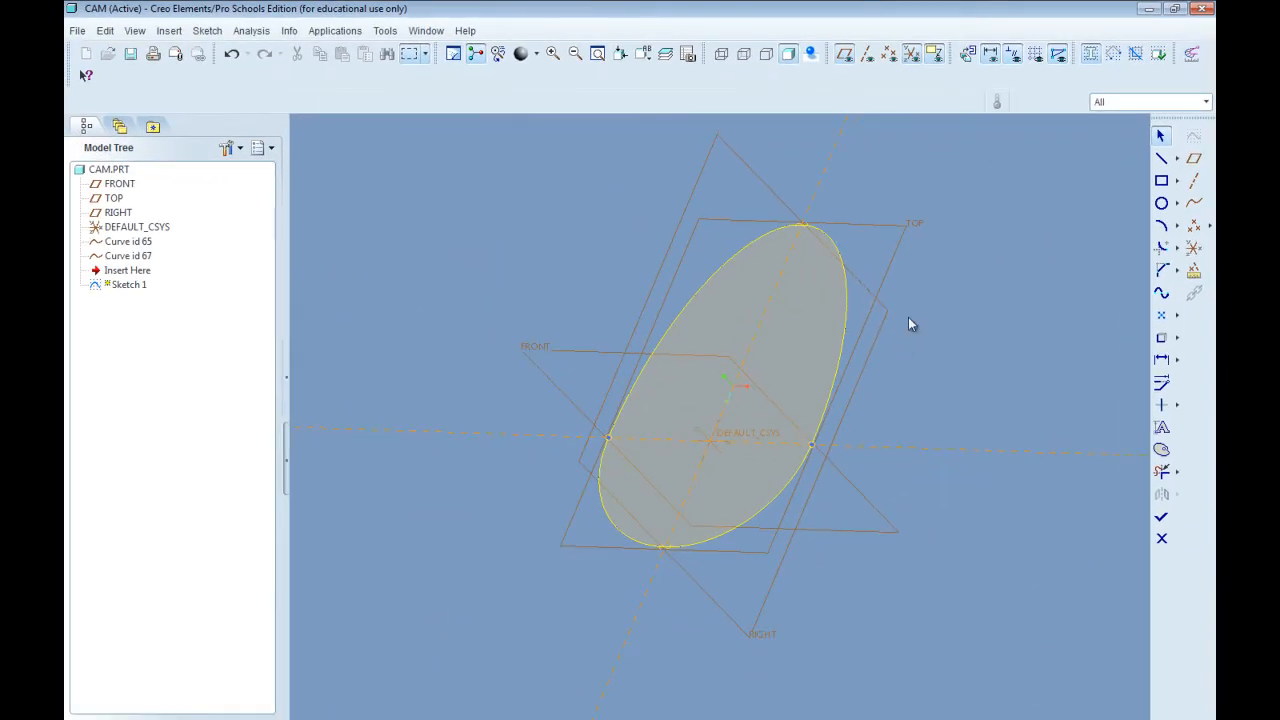
left_click(1161, 517)
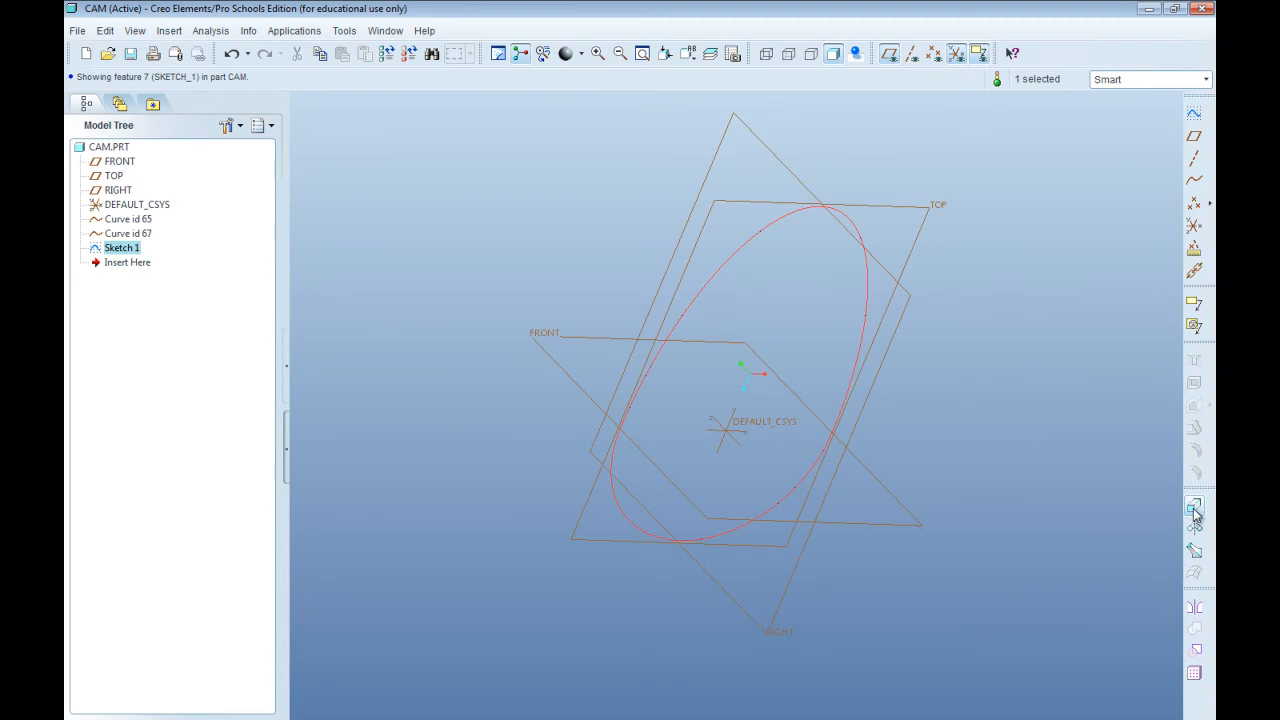
Extrude the egg-shaped cam outline sketch with its depth driven by the relation LU/2.
left_click(1195, 510)
double_click(694, 259)
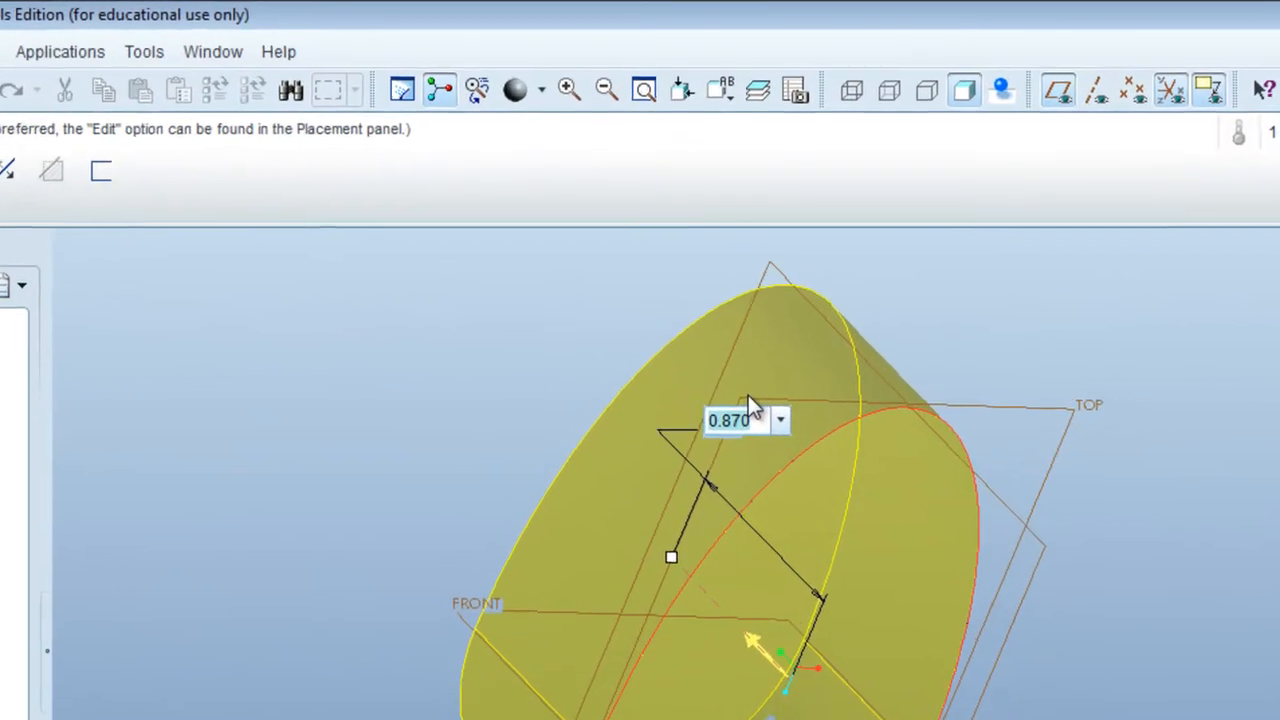
type("LU/2")
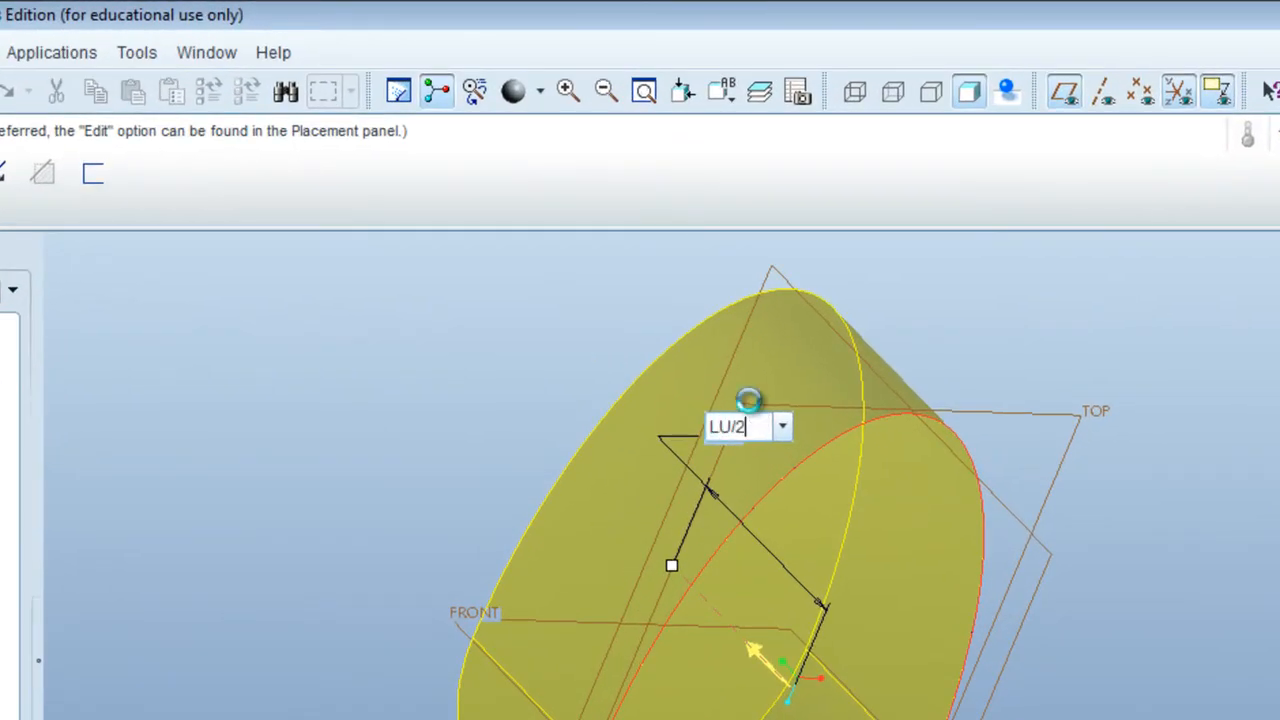
key("Return")
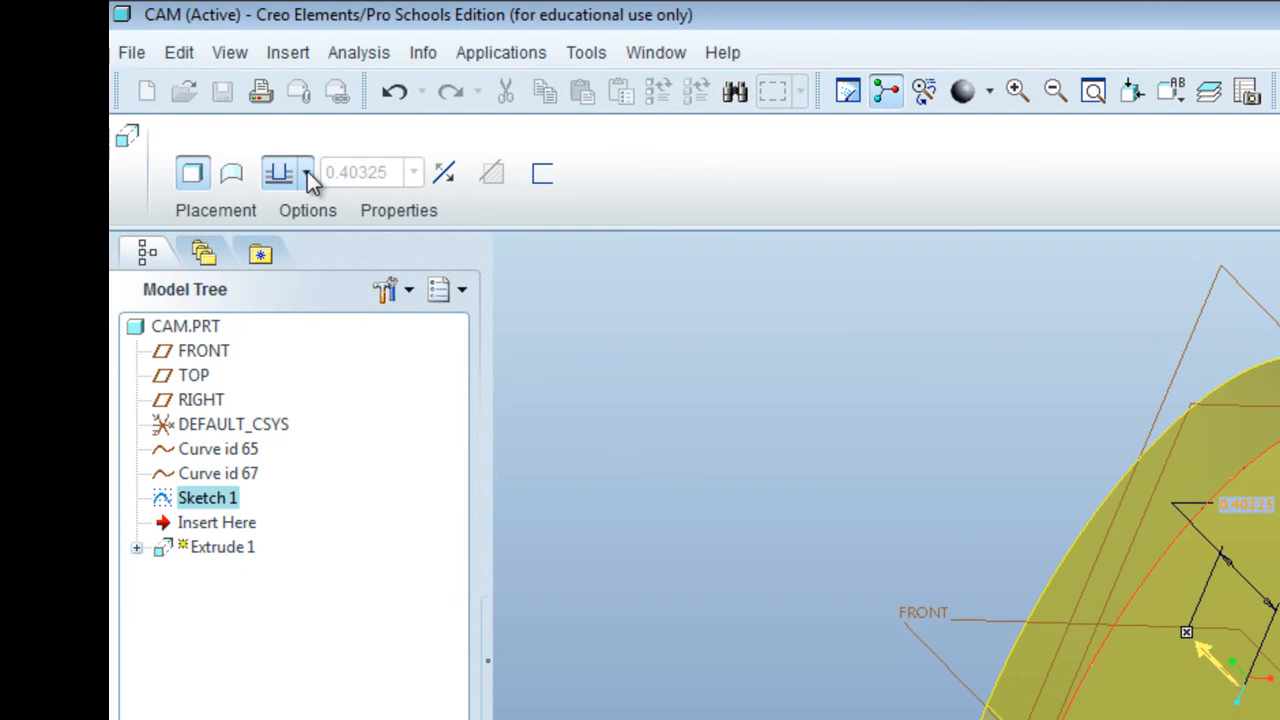
Make the extrusion symmetric about its sketch plane and accept the feature.
left_click(306, 173)
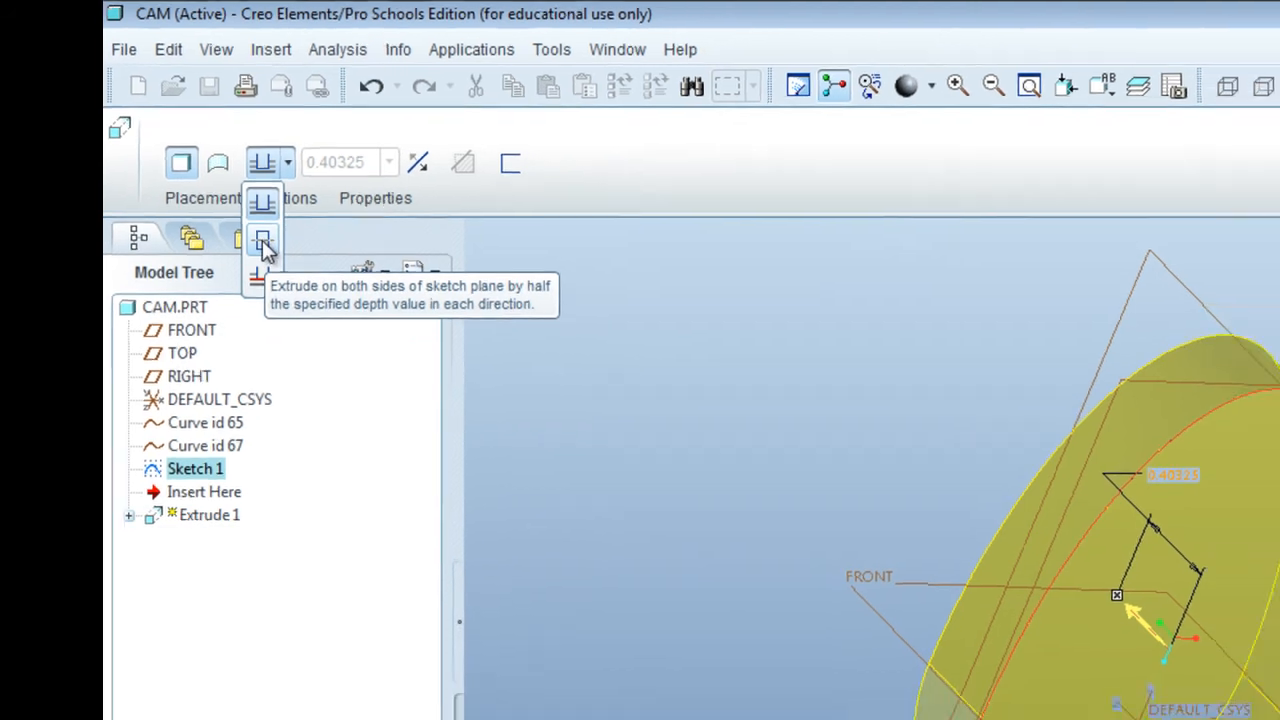
left_click(280, 257)
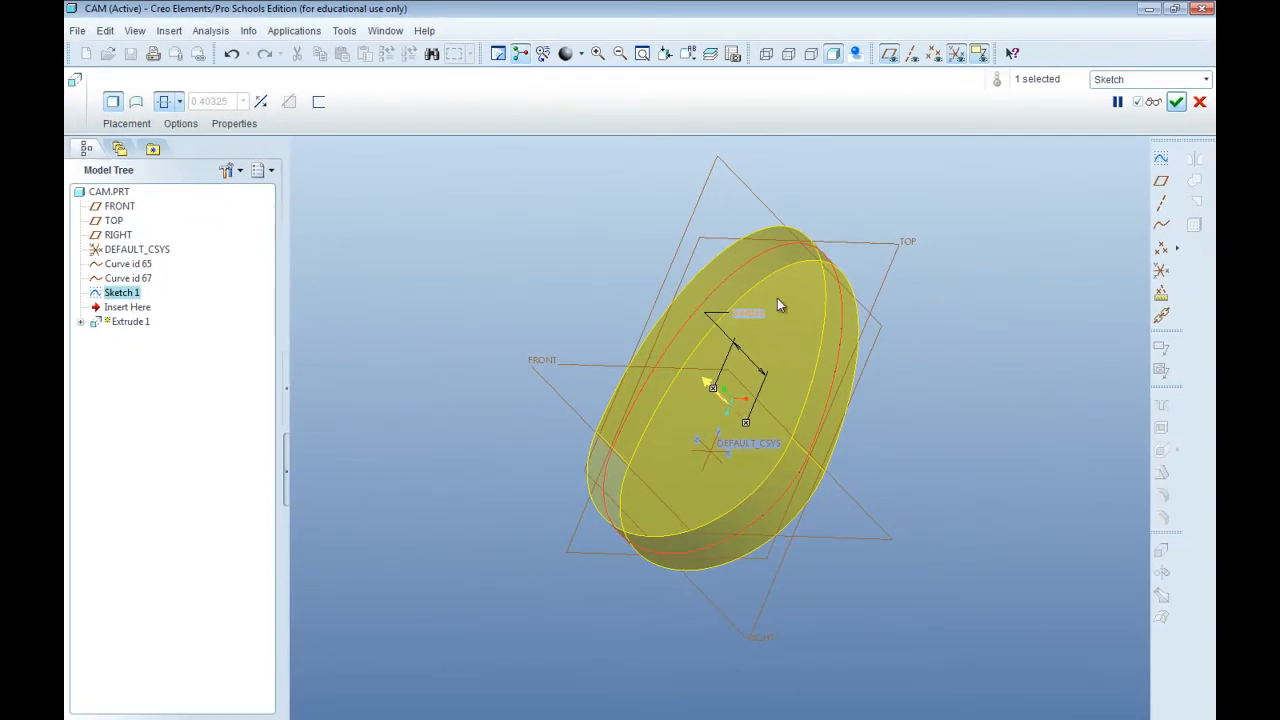
middle_click_drag(931, 331, 826, 247)
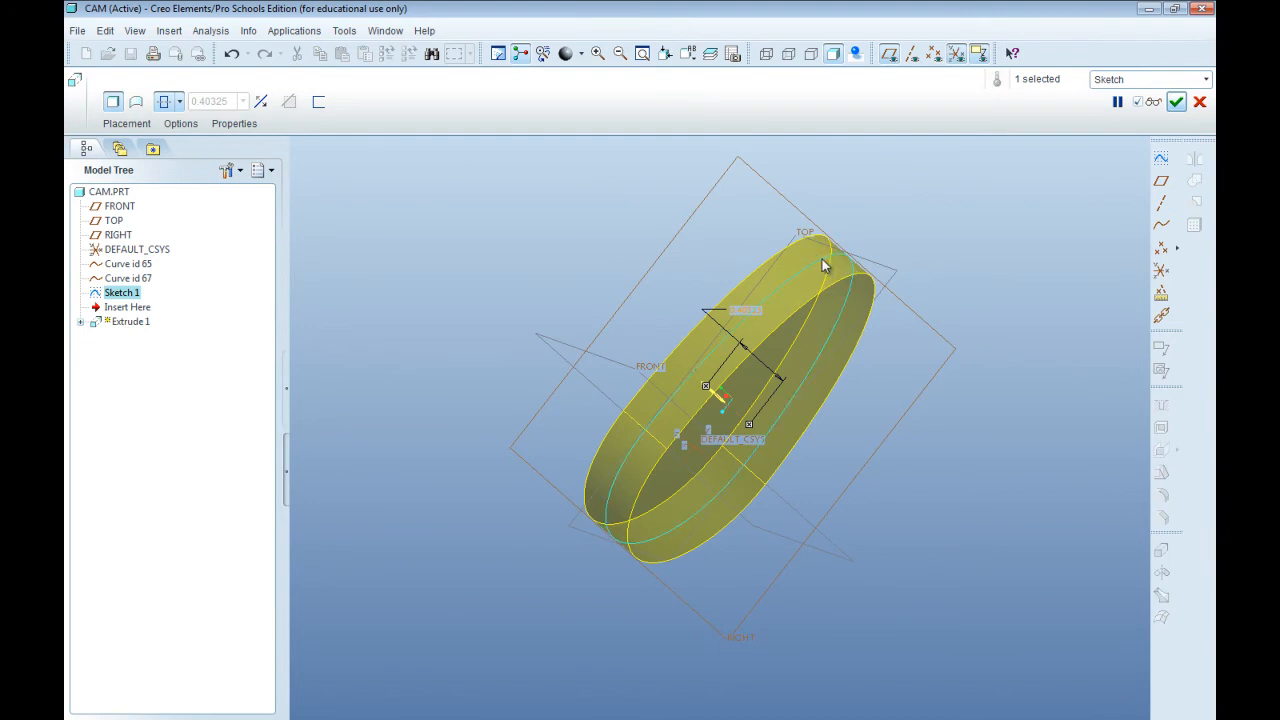
left_click(822, 262)
left_click(1177, 103)
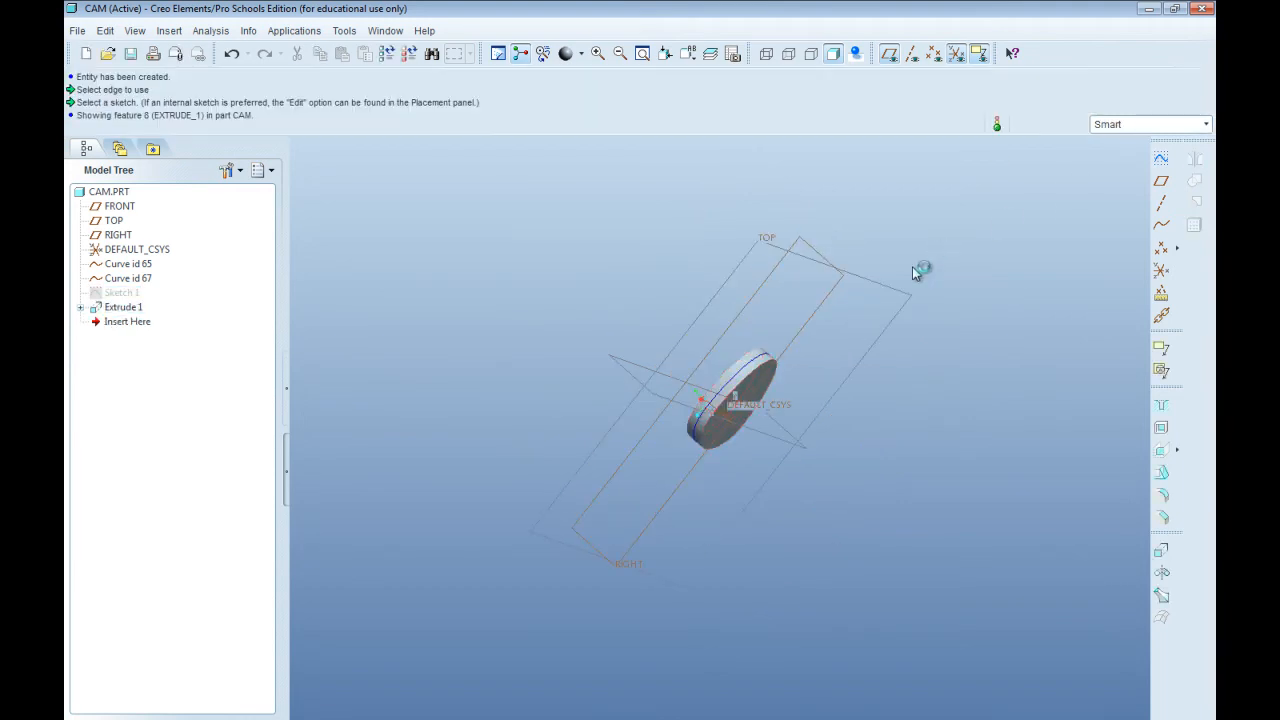
Start a sketch on the cam's large flat face with FRONT as the left orientation reference.
middle_click_drag(834, 306, 737, 437)
scroll(730, 450, "down", 3)
scroll(735, 450, "down", 3)
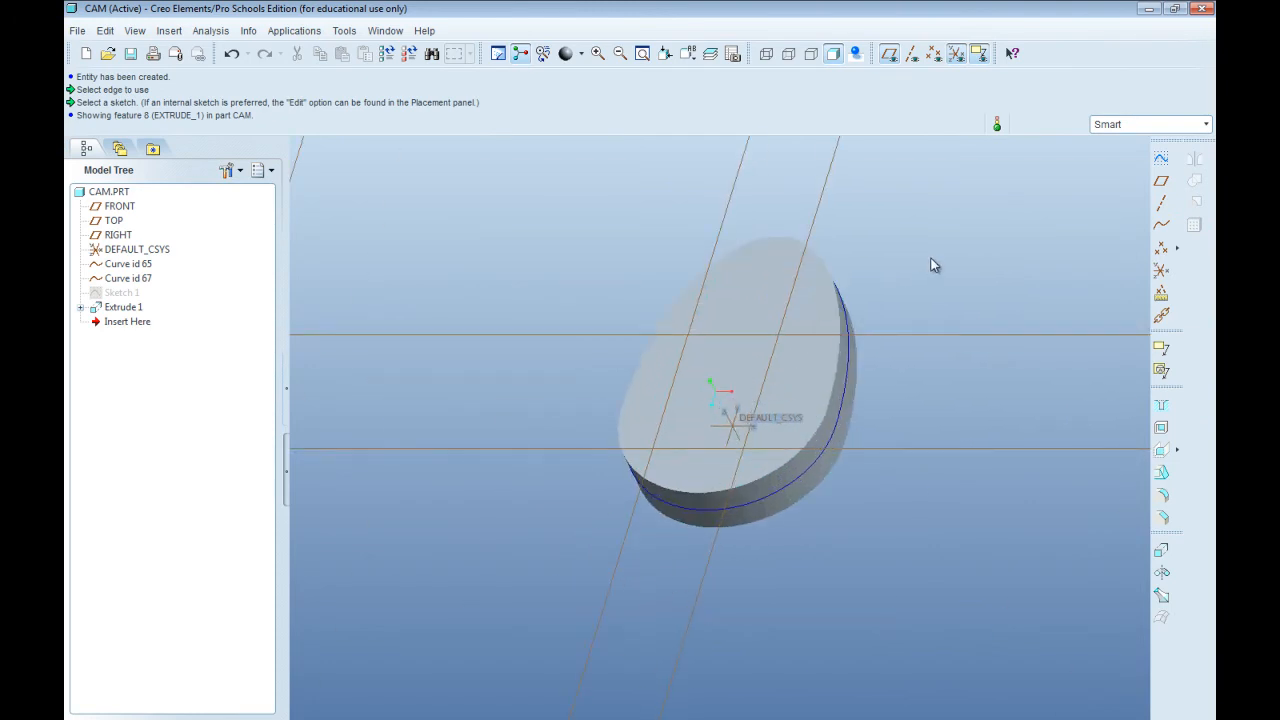
middle_click_drag(931, 312, 901, 369)
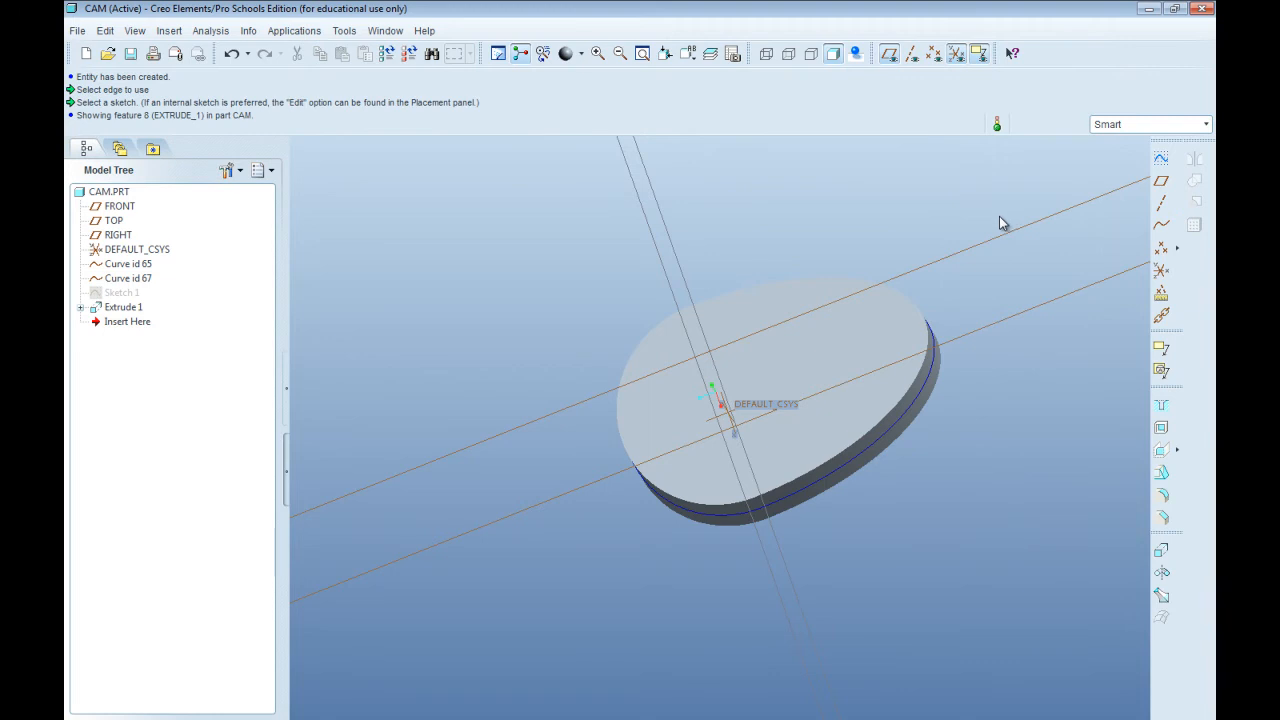
left_click(1161, 158)
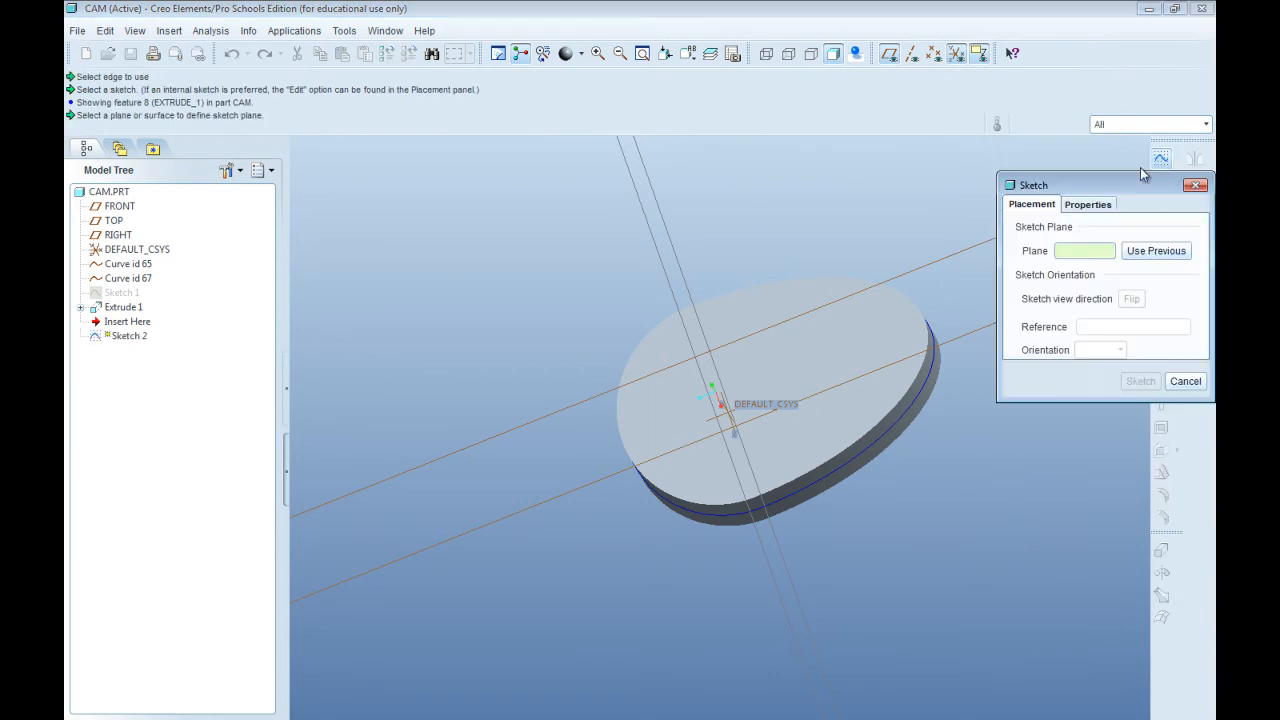
left_click(766, 310)
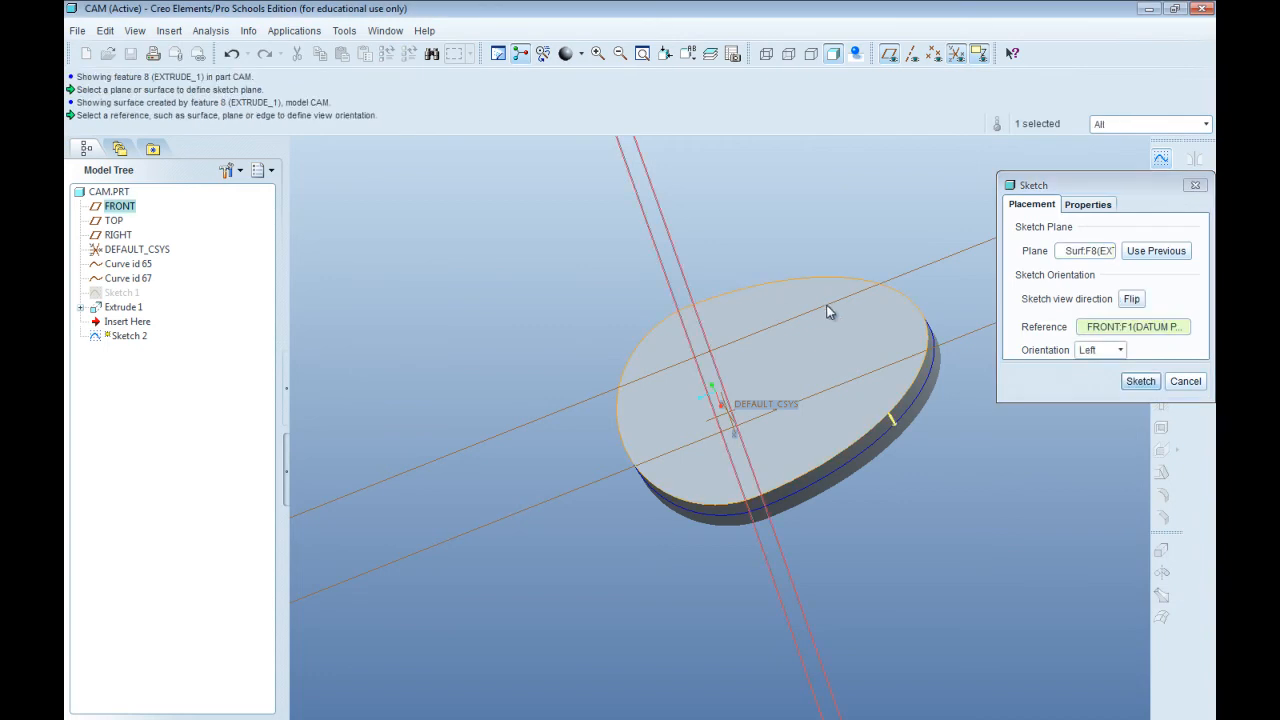
left_click(1140, 381)
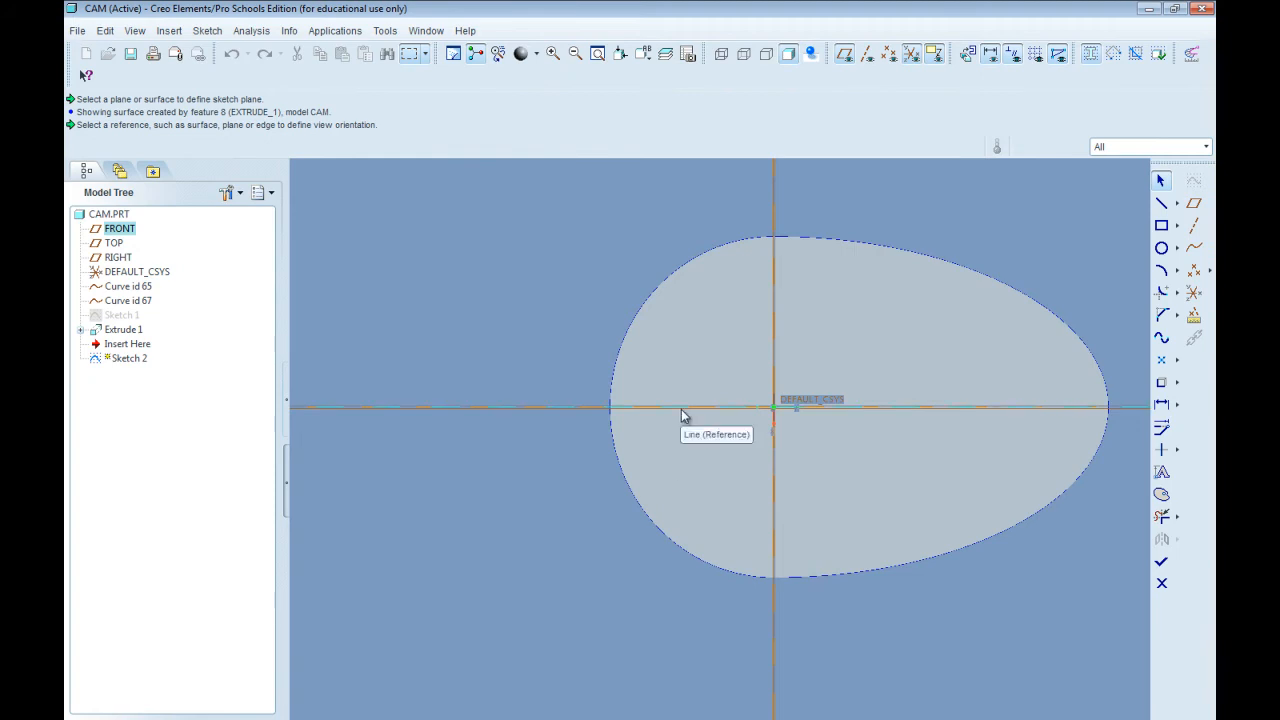
Sketch a circle about 0.49 in diameter centred on the intersection of the reference lines at DEFAULT_CSYS.
left_click(1161, 247)
left_click(776, 408)
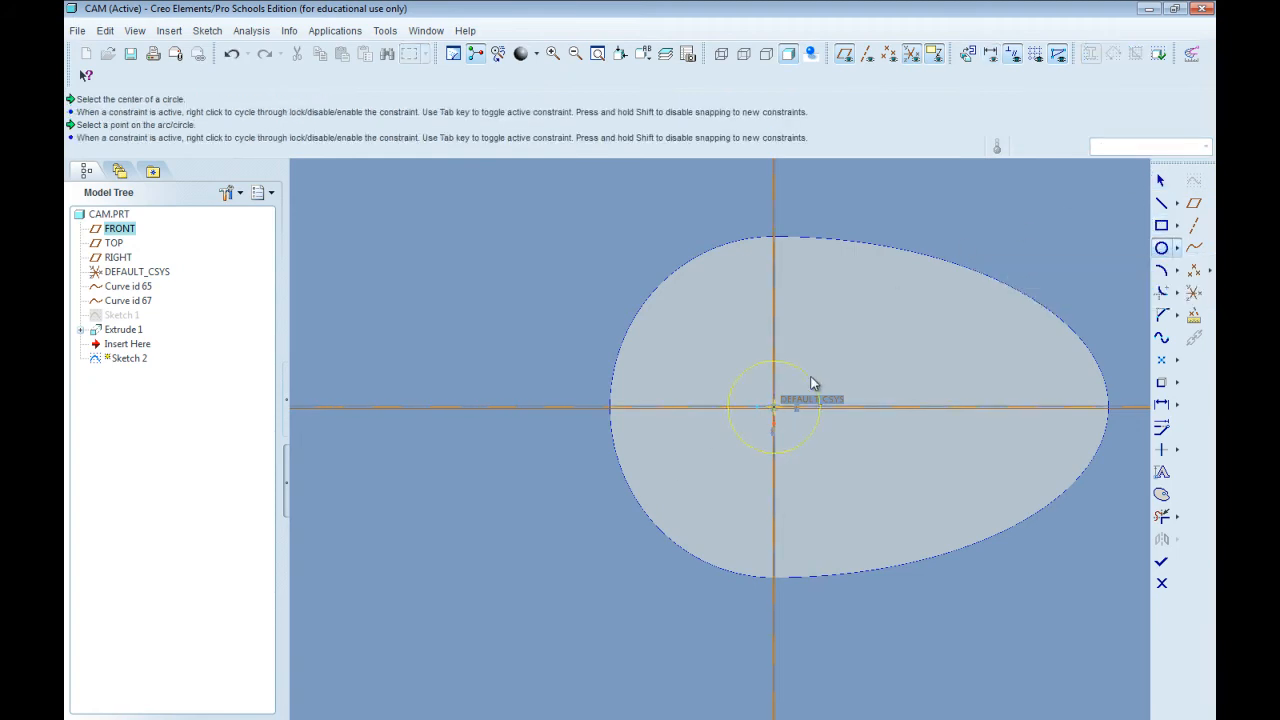
left_click(814, 376)
middle_click(815, 360)
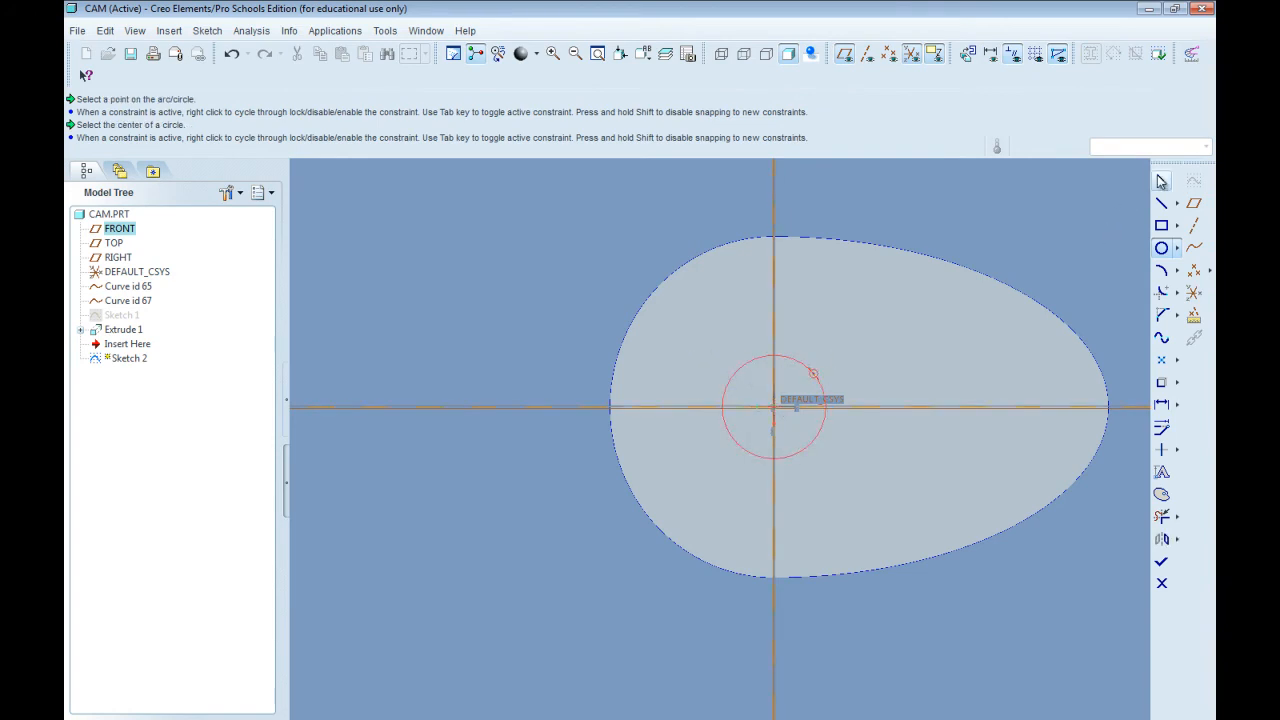
Drive the circle's diameter with the relation parameter SDIA.
scroll(771, 418, "up", 2)
scroll(771, 418, "up", 2)
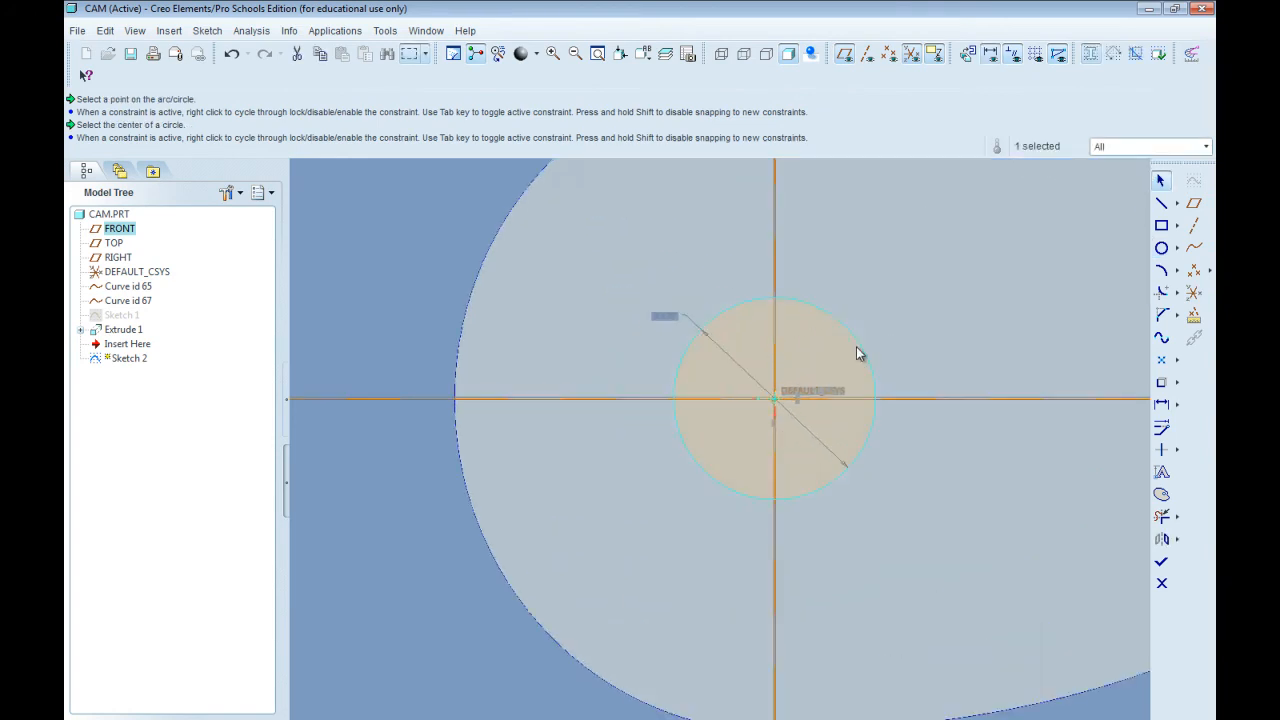
double_click(666, 318)
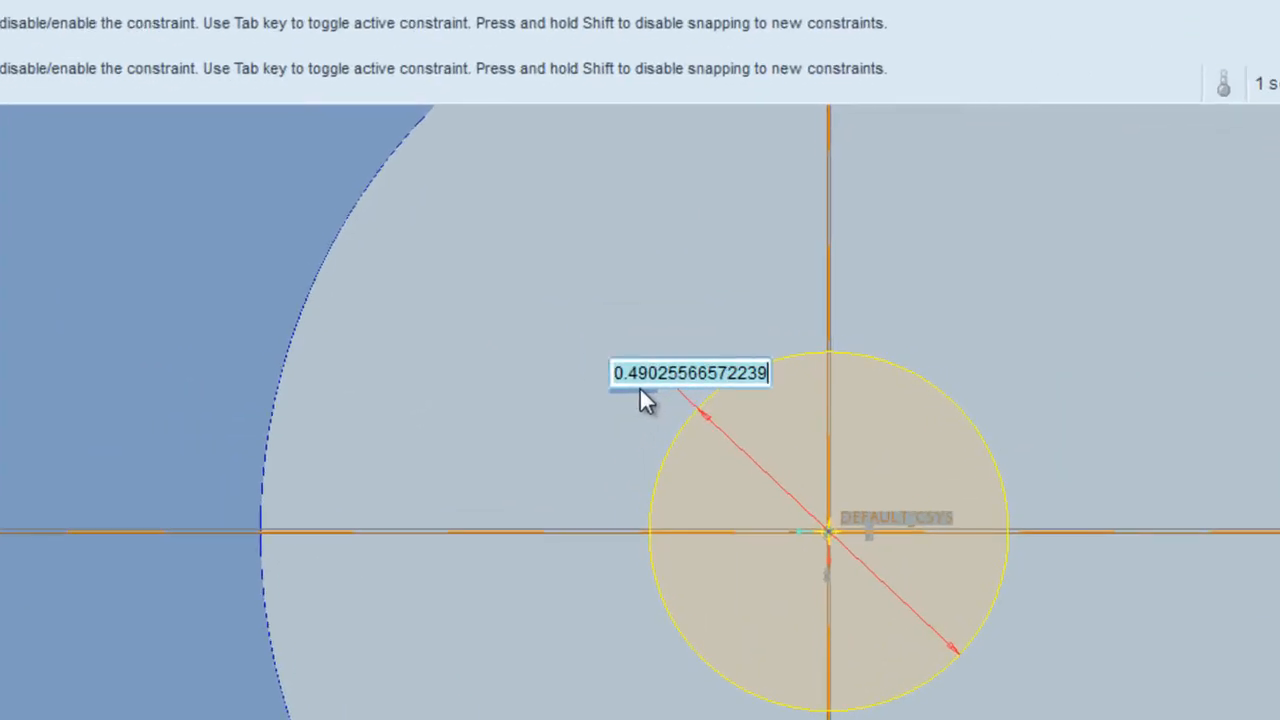
type("SDI")
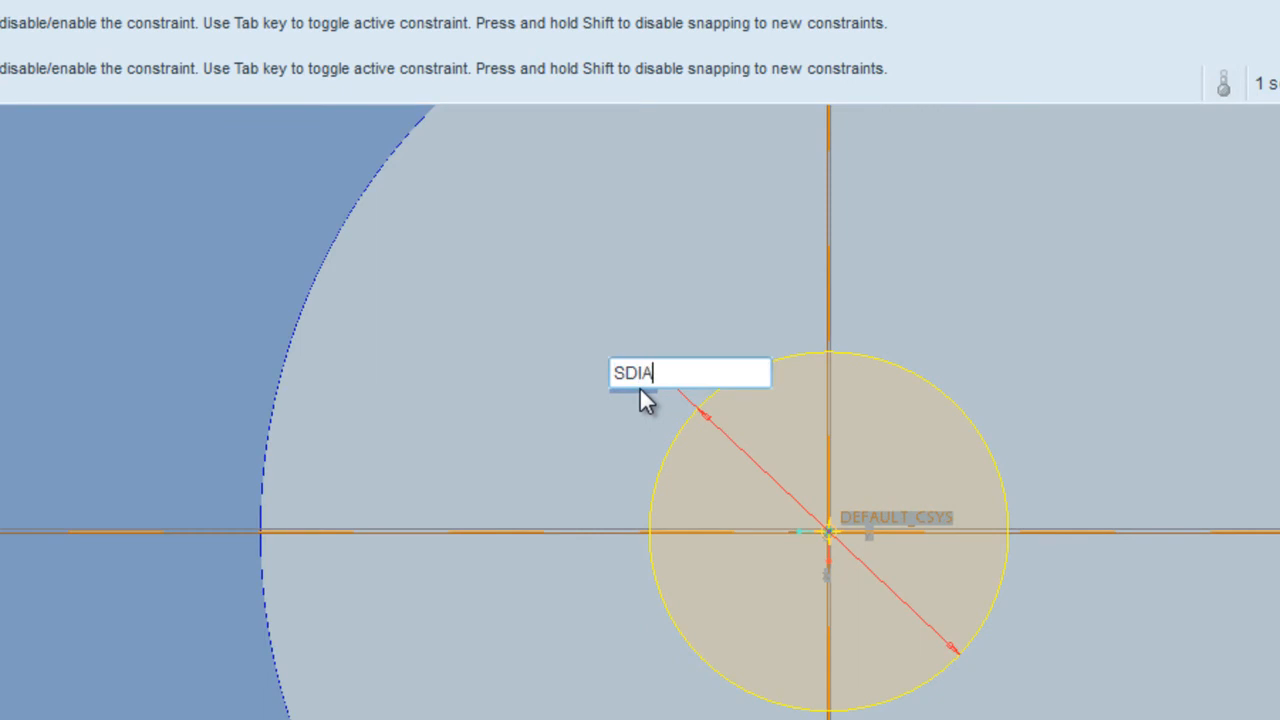
type("A")
key("Return")
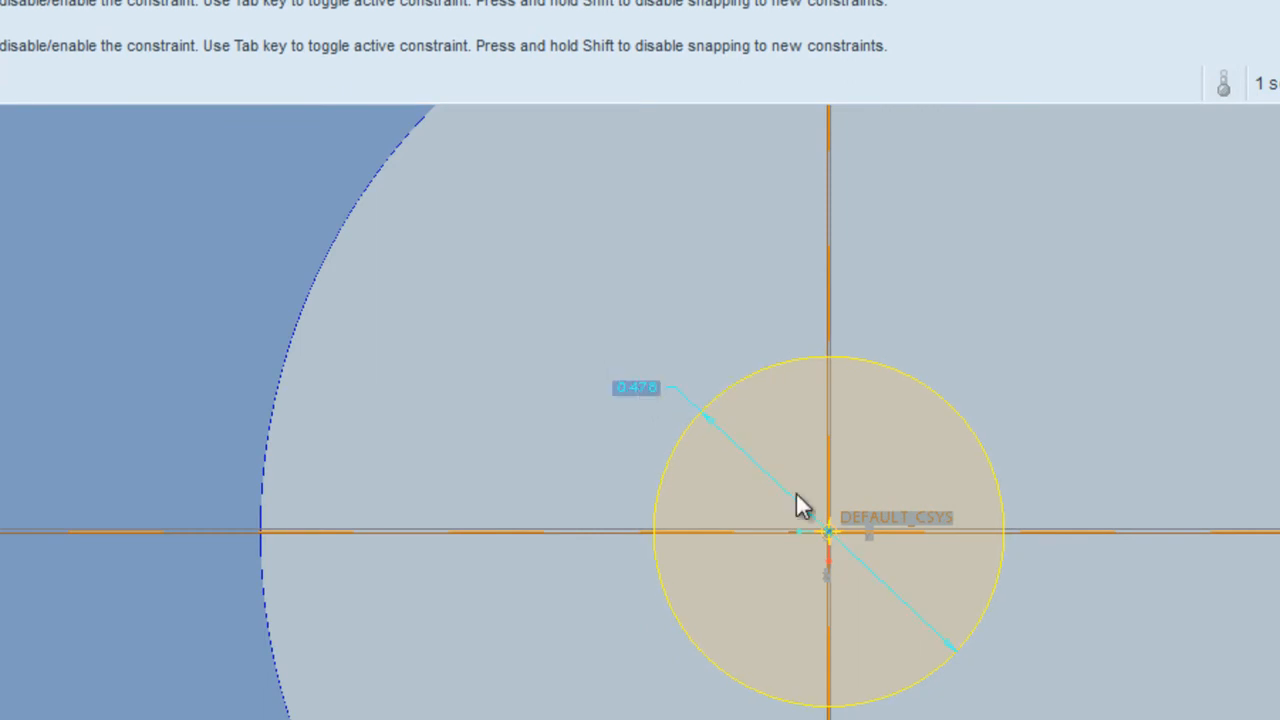
left_click(1098, 315)
Sketch two vertical lines about 0.44 long across the circle, one on each side of its centre.
scroll(1020, 445, "down", 2)
scroll(787, 489, "up", 1)
mouse_move(590, 600)
middle_mouse_down()
mouse_move(597, 554)
mouse_move(566, 543)
mouse_move(695, 469)
middle_mouse_up()
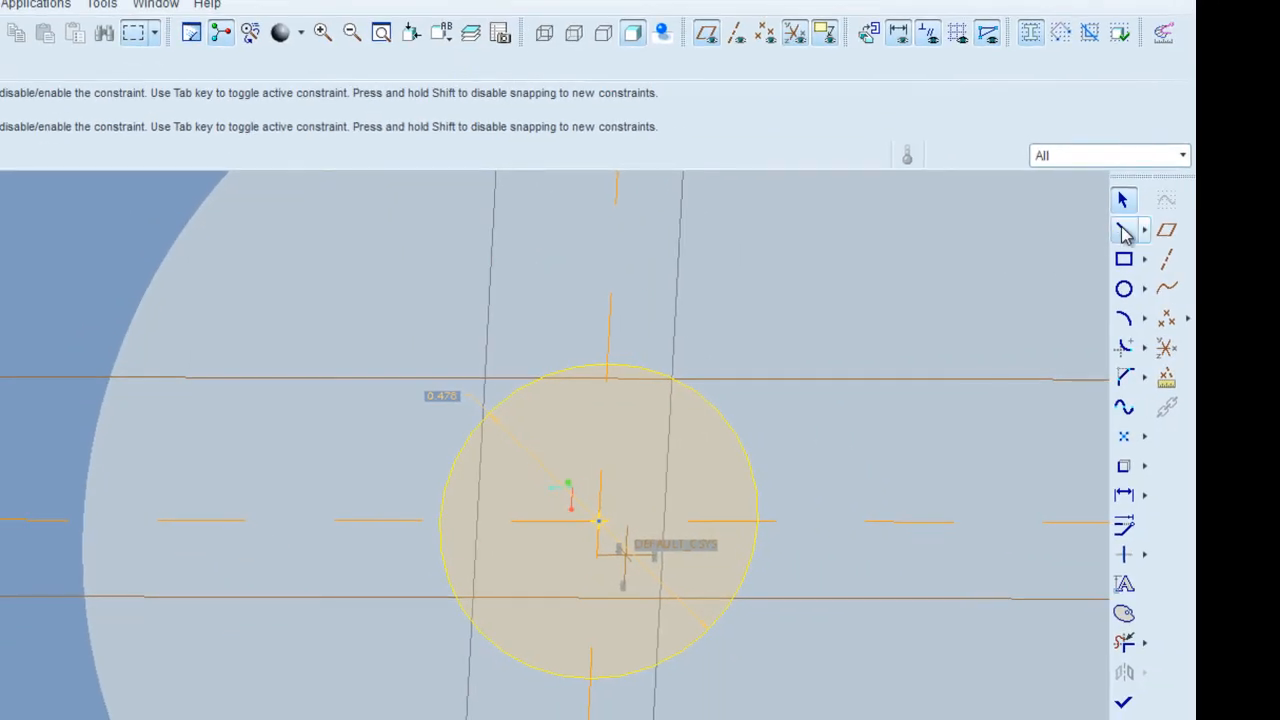
left_click(1124, 230)
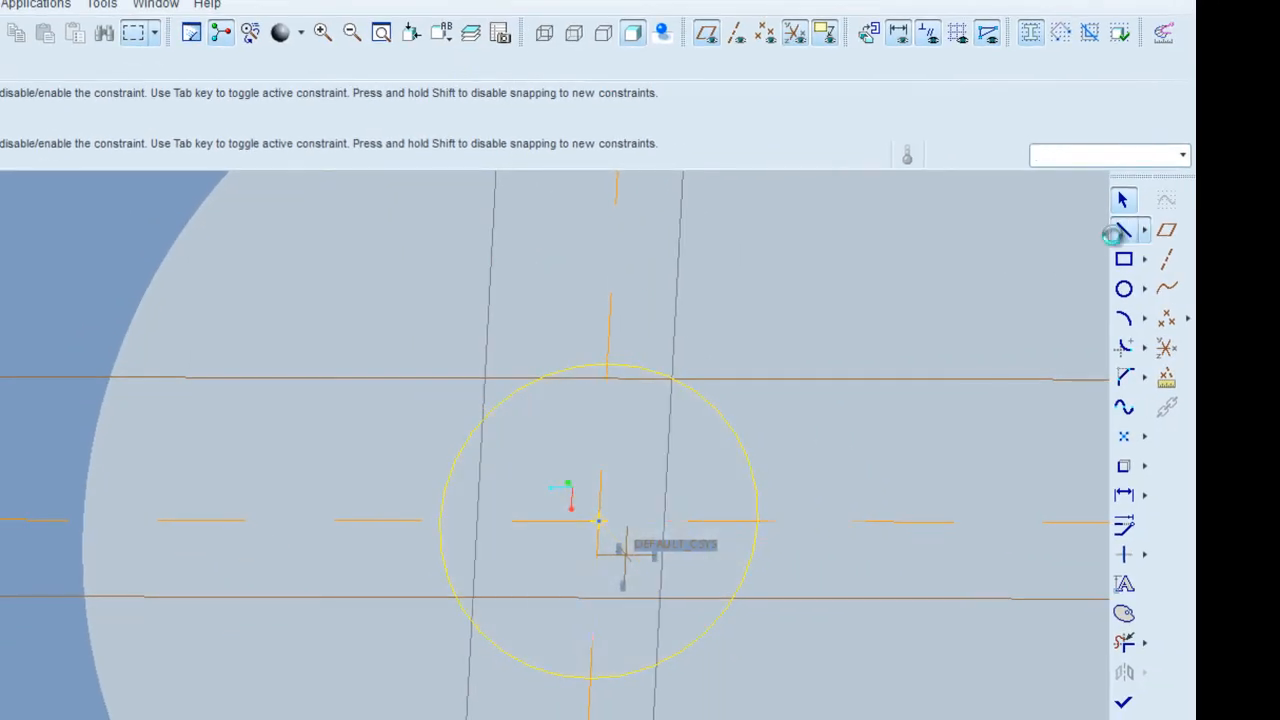
left_click(555, 375)
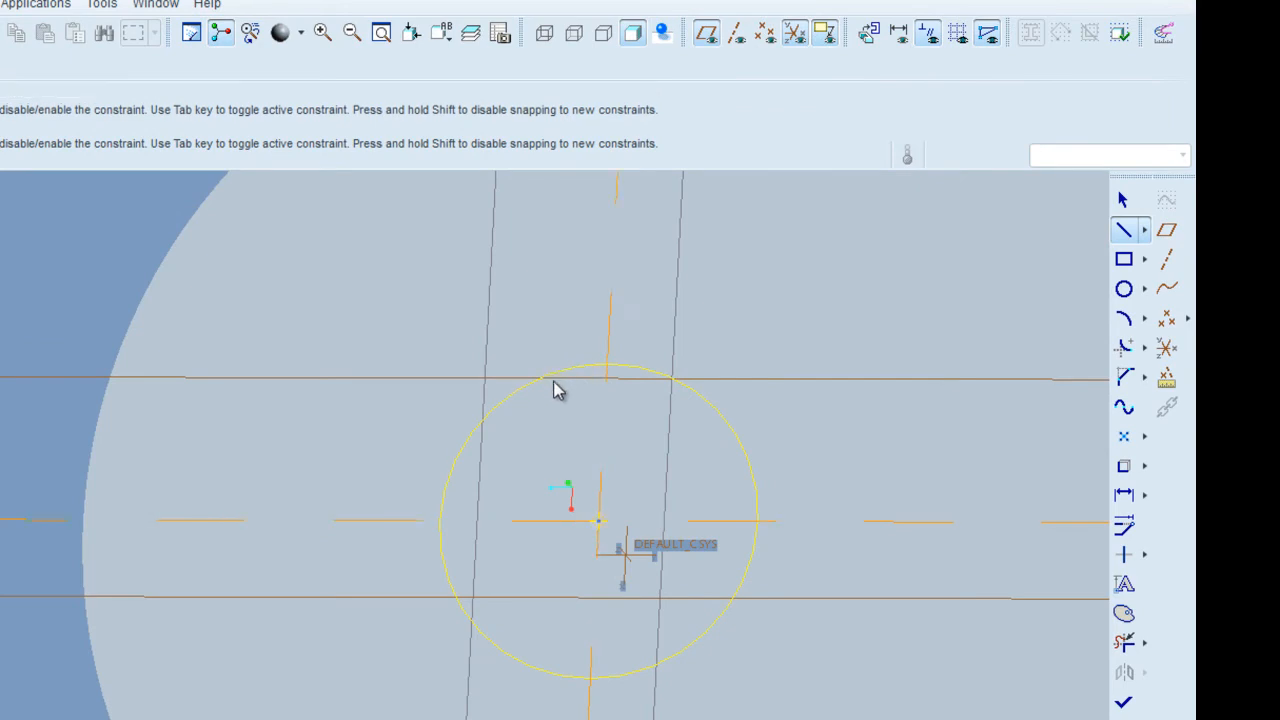
middle_click(540, 675)
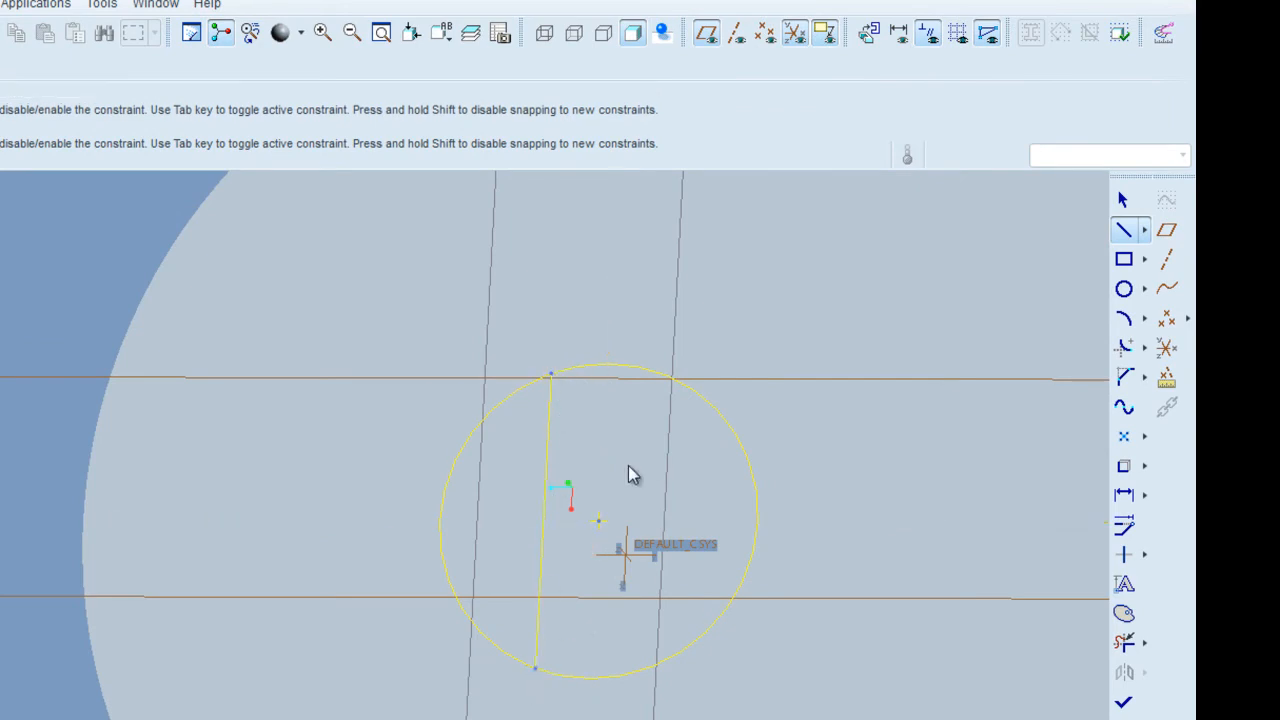
left_click(652, 371)
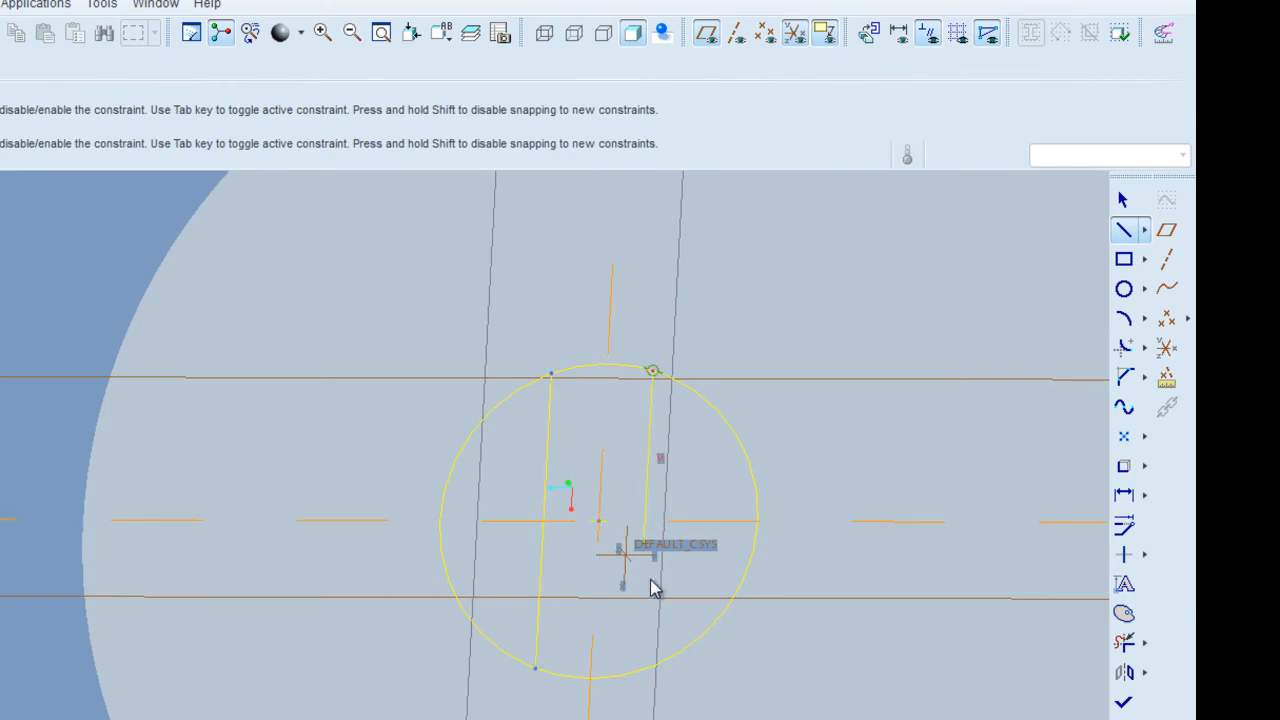
left_click(646, 679)
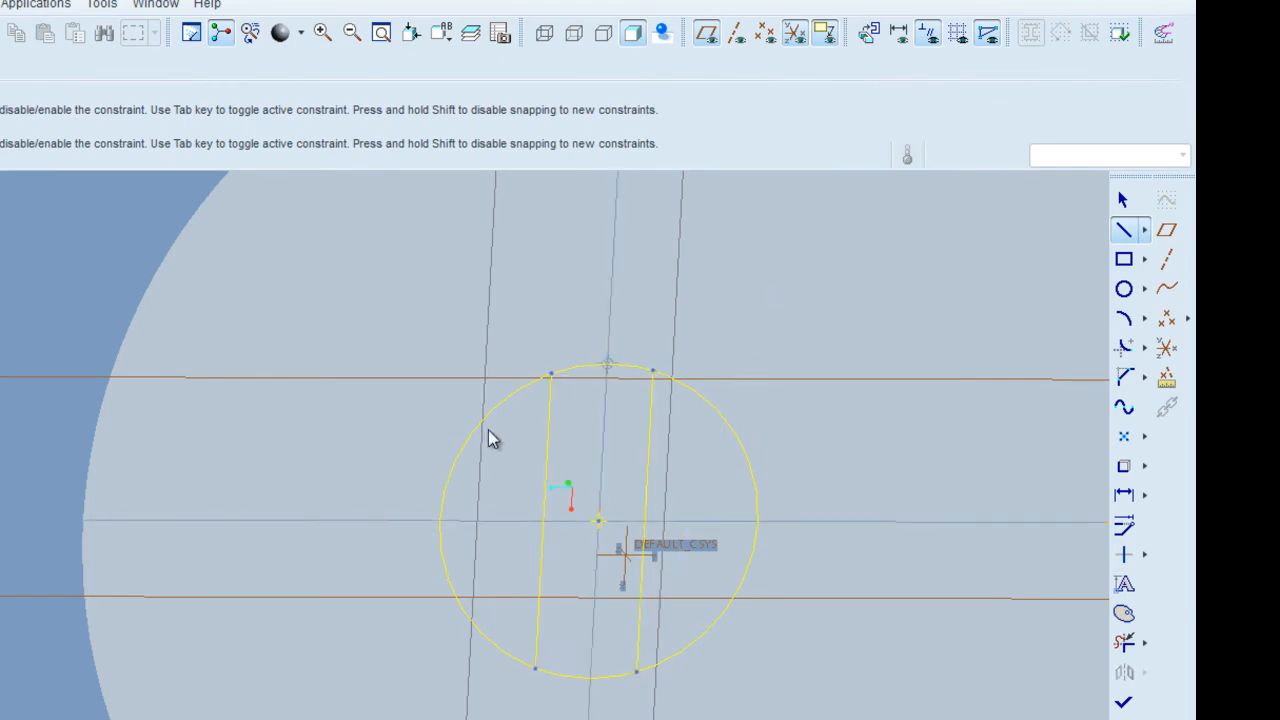
Sketch two horizontal lines about 0.19 apart across the circle, one above and one below its centre.
left_click(459, 454)
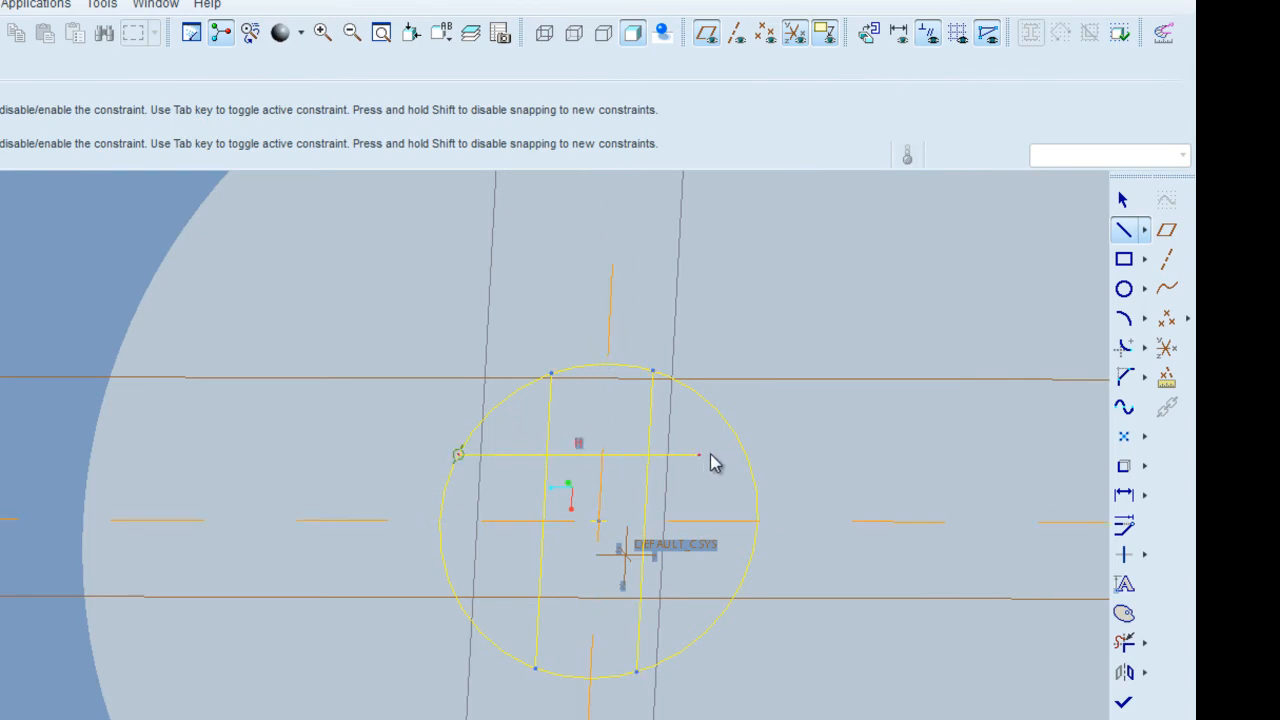
left_click(746, 456)
middle_click(762, 300)
left_click(446, 578)
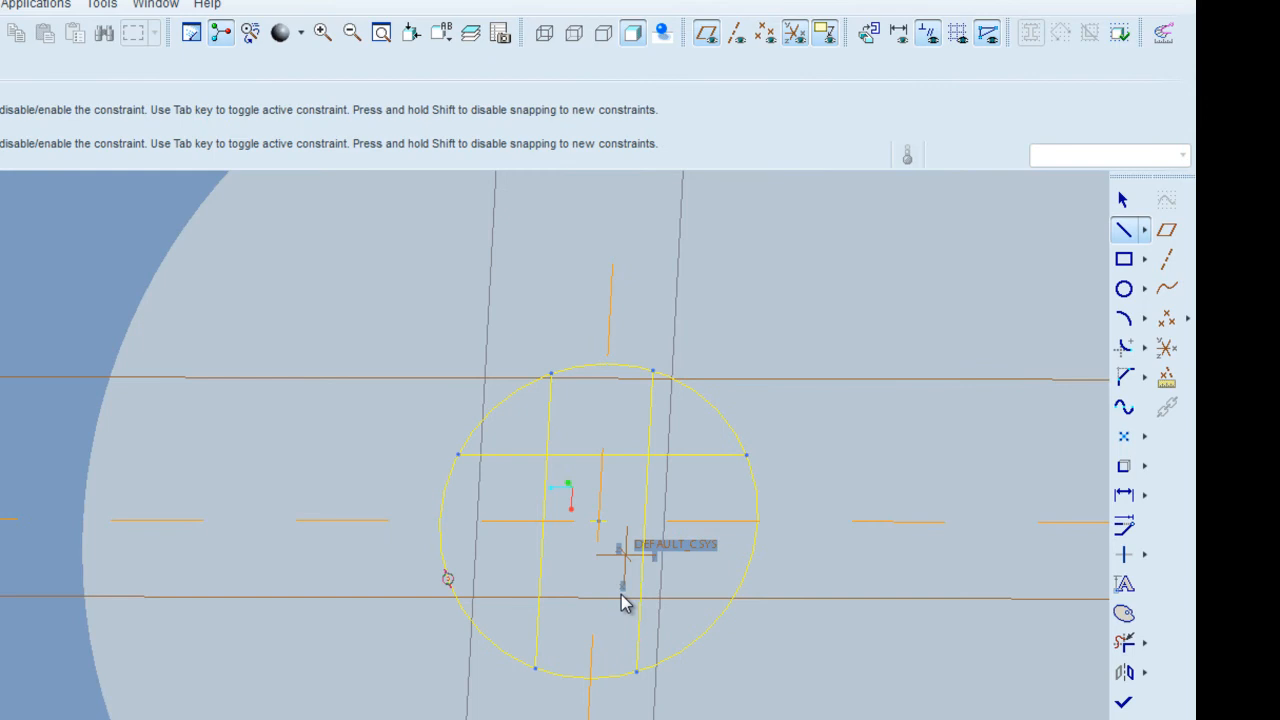
left_click(746, 578)
middle_click(894, 330)
Dimension the distance between the two horizontal lines and set it to 0.175.
left_click(1124, 494)
left_click(692, 582)
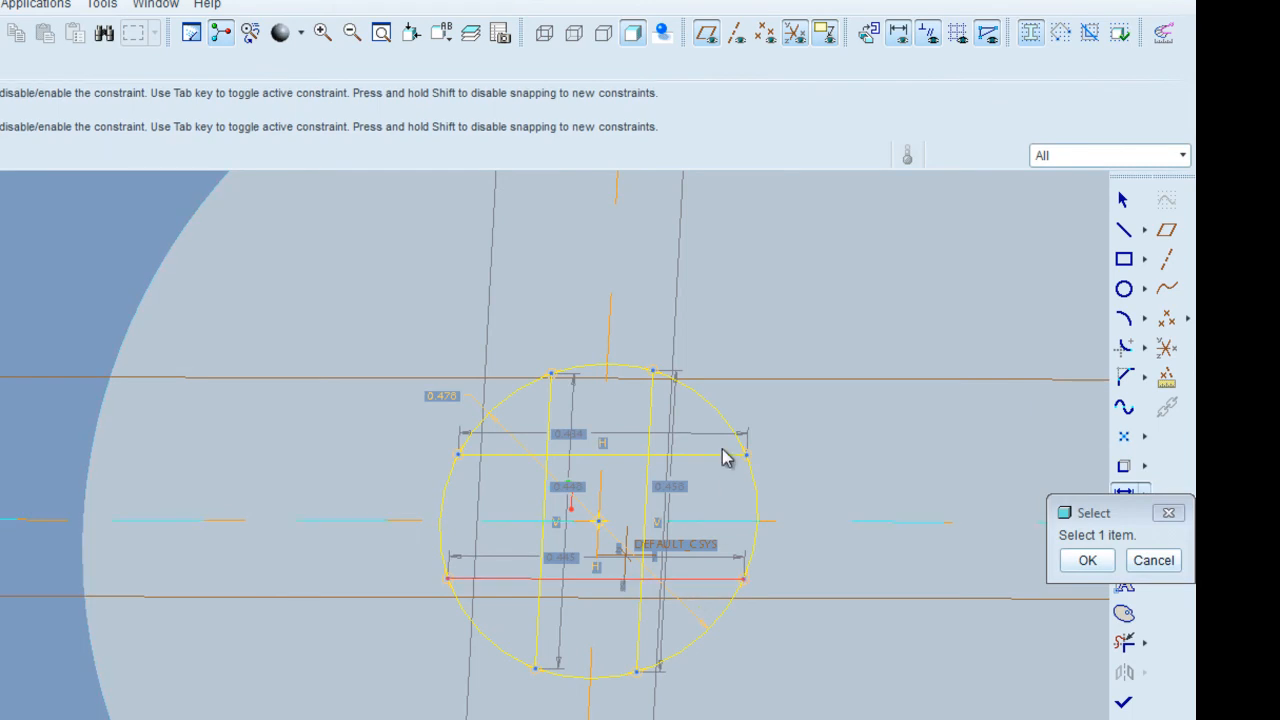
left_click(757, 465)
middle_click(815, 484)
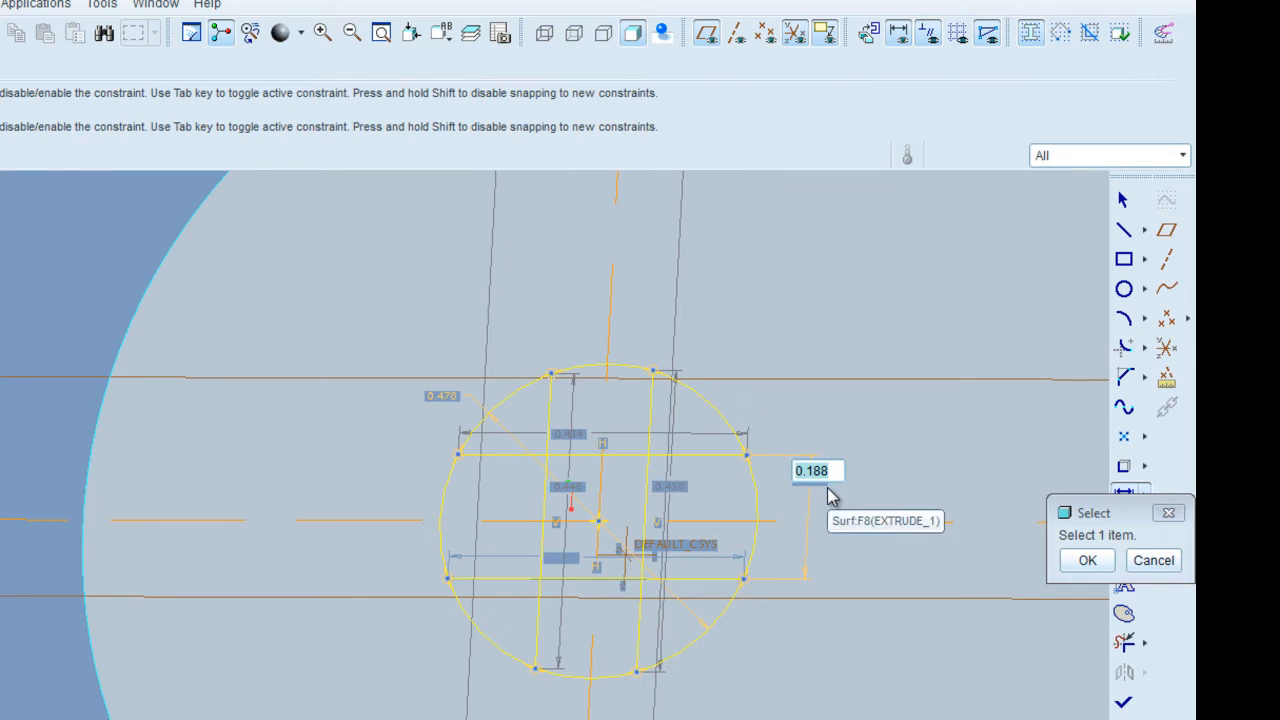
type("0.175")
key("Return")
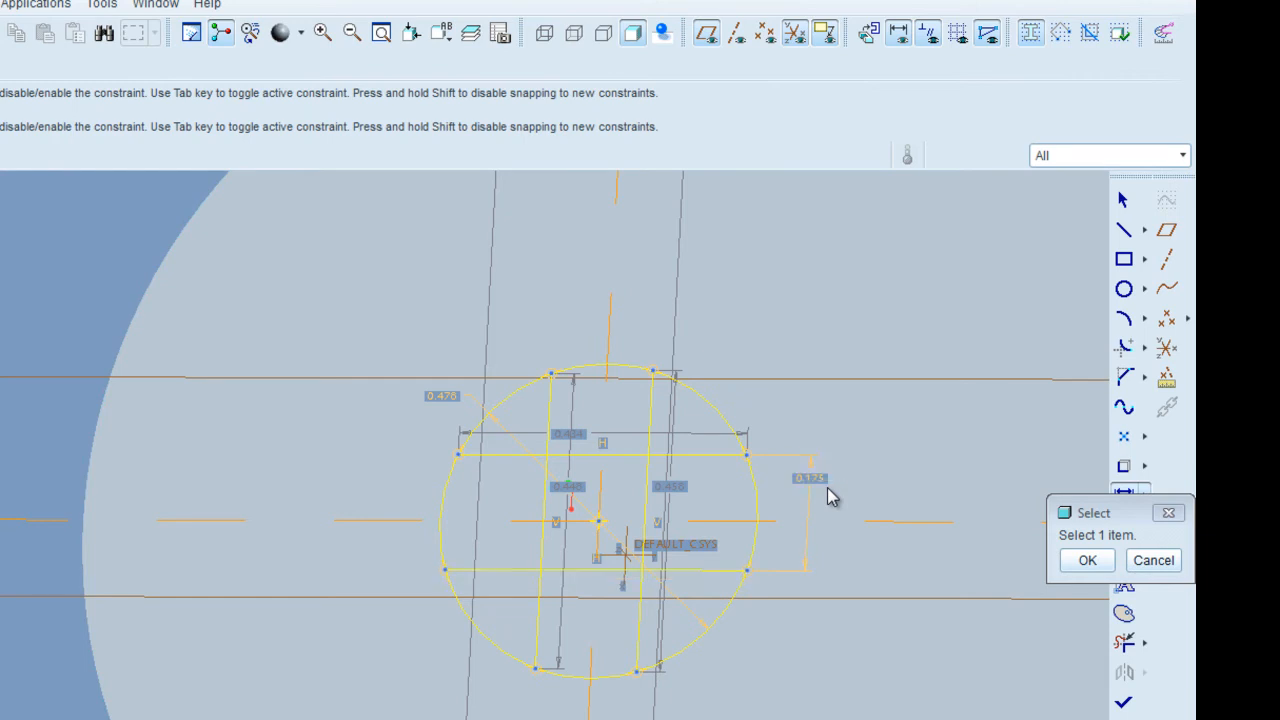
Dimension the distance between the two vertical lines, set it to 0.175, and end dimensioning.
left_click(556, 412)
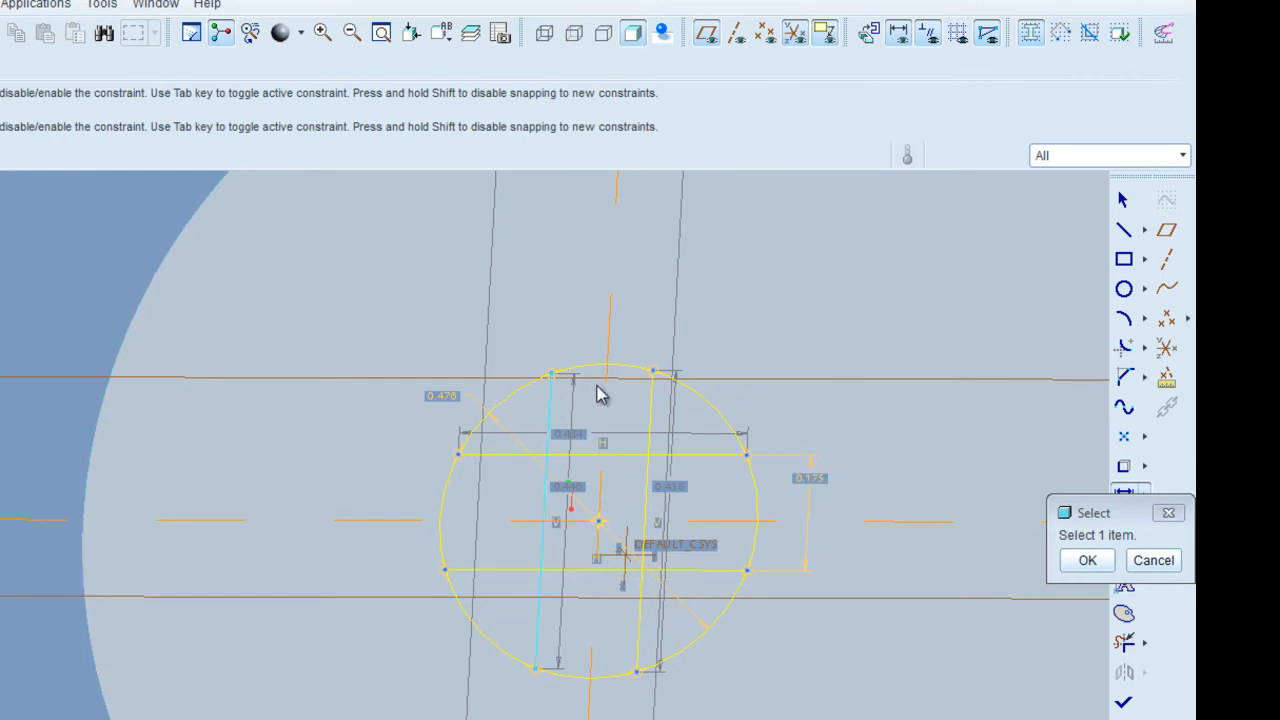
left_click(655, 400)
middle_click(640, 322)
type("0.175")
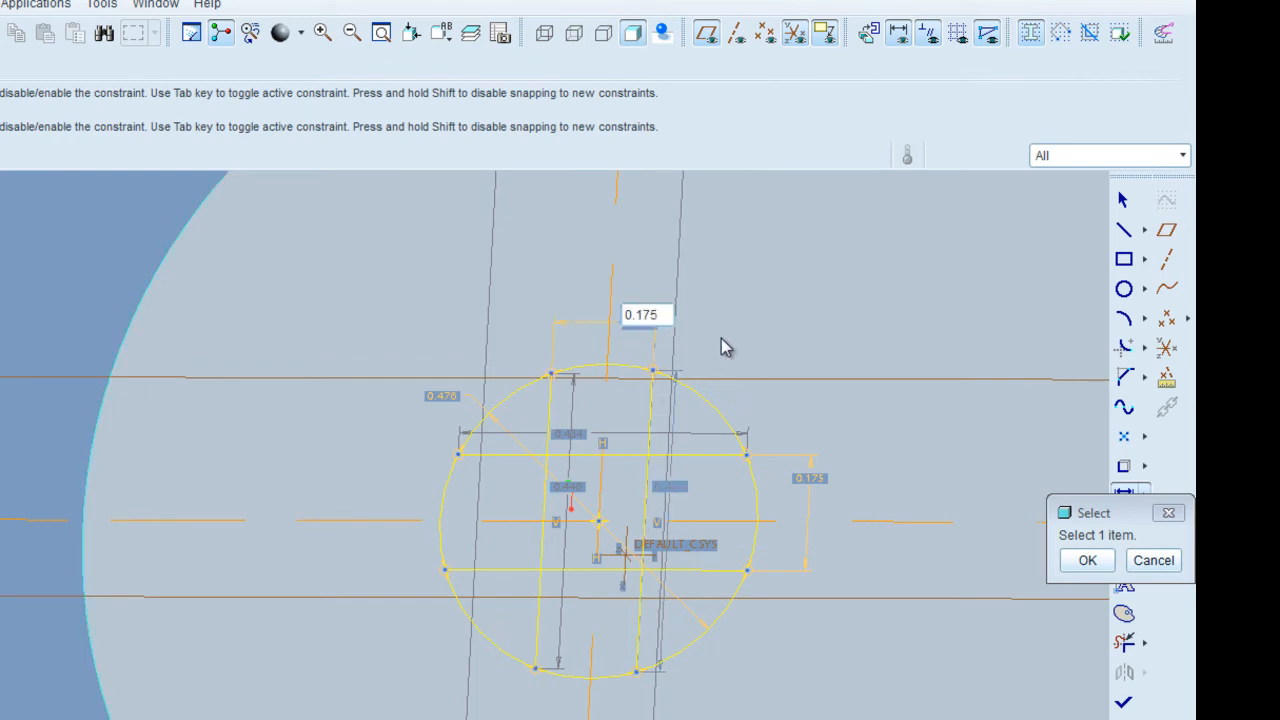
key("Return")
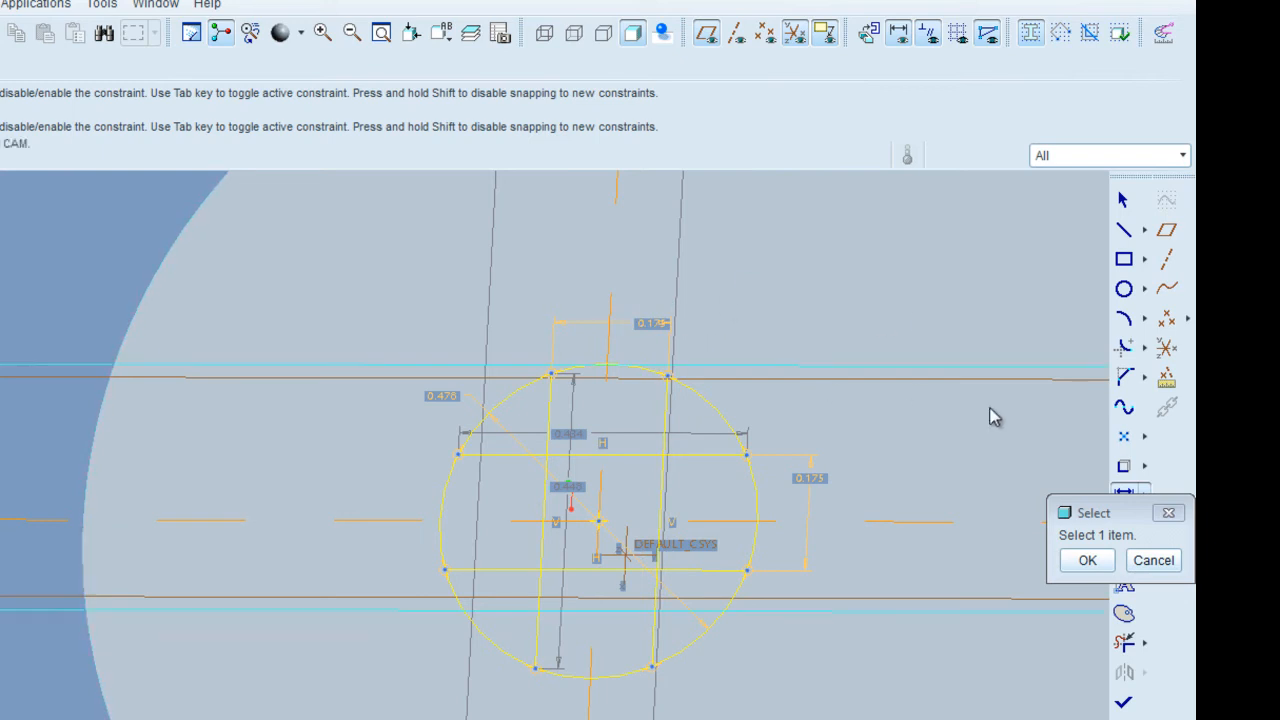
left_click(1170, 514)
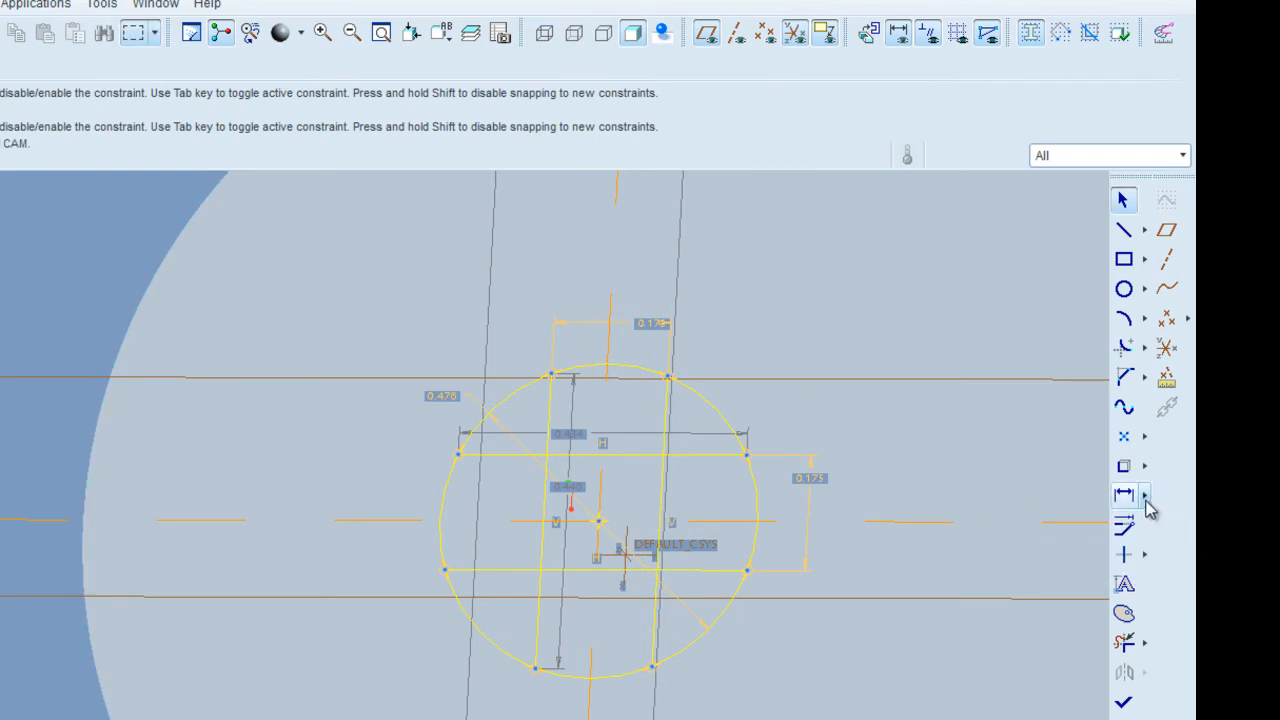
Constrain both vertical lines and the upper horizontal line to equal length, try including the lower horizontal line, and undo that last constraint.
left_click(1147, 557)
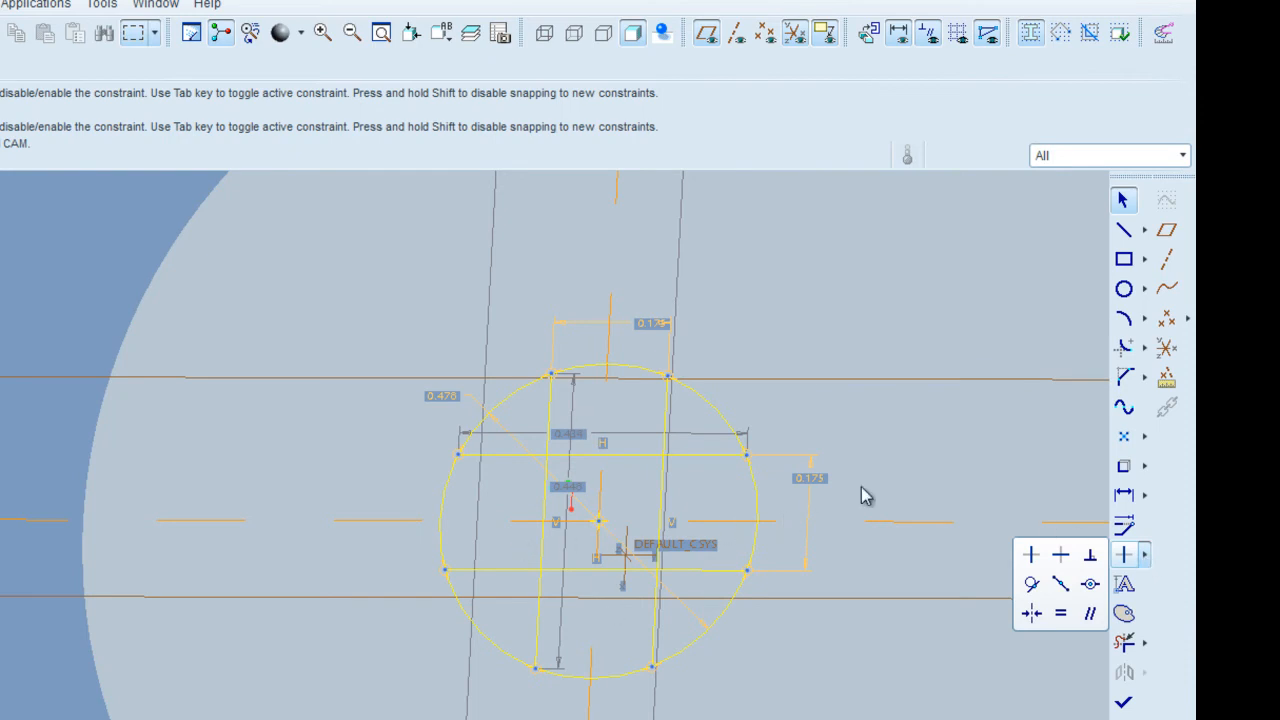
left_click(1061, 615)
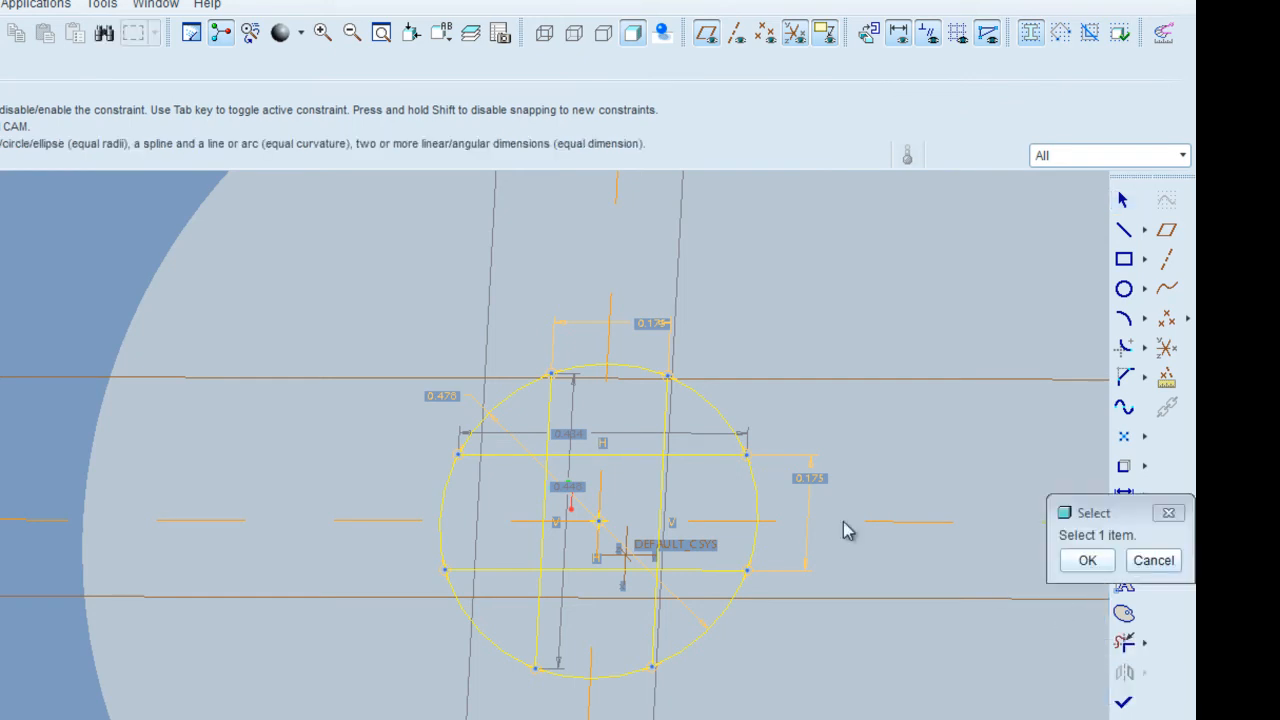
left_click(553, 415)
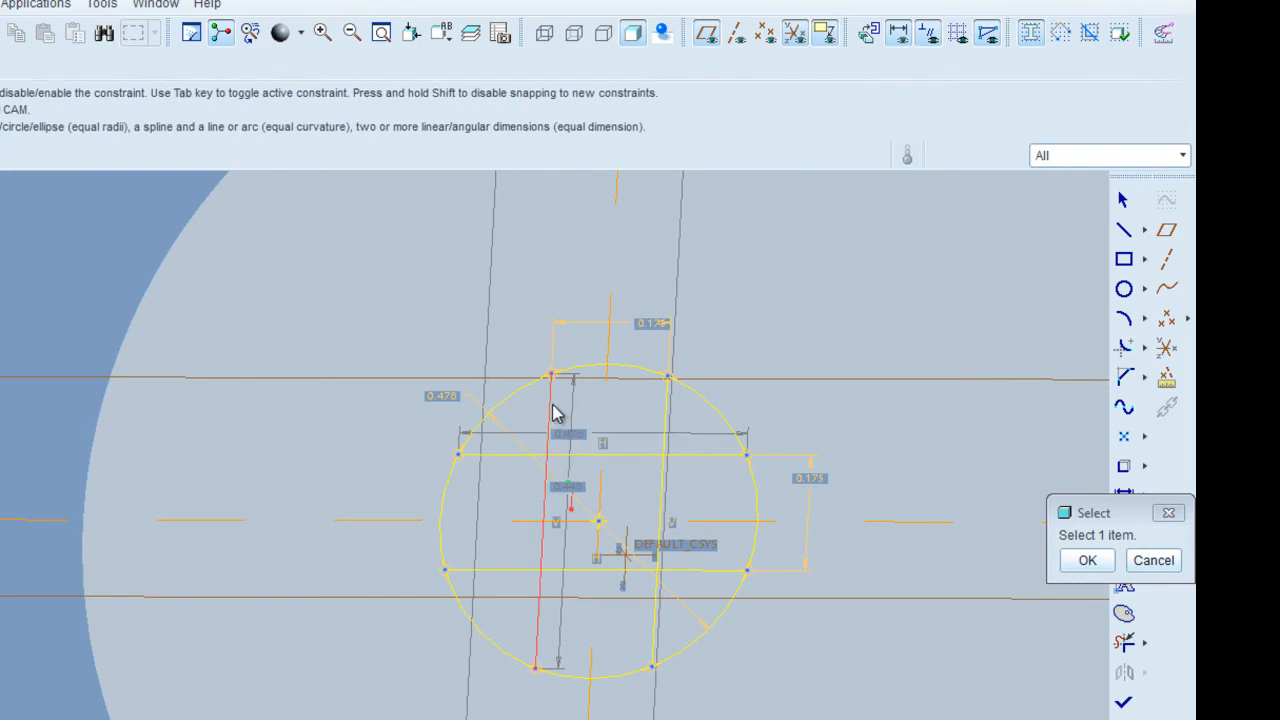
left_click(673, 416)
left_click(510, 457)
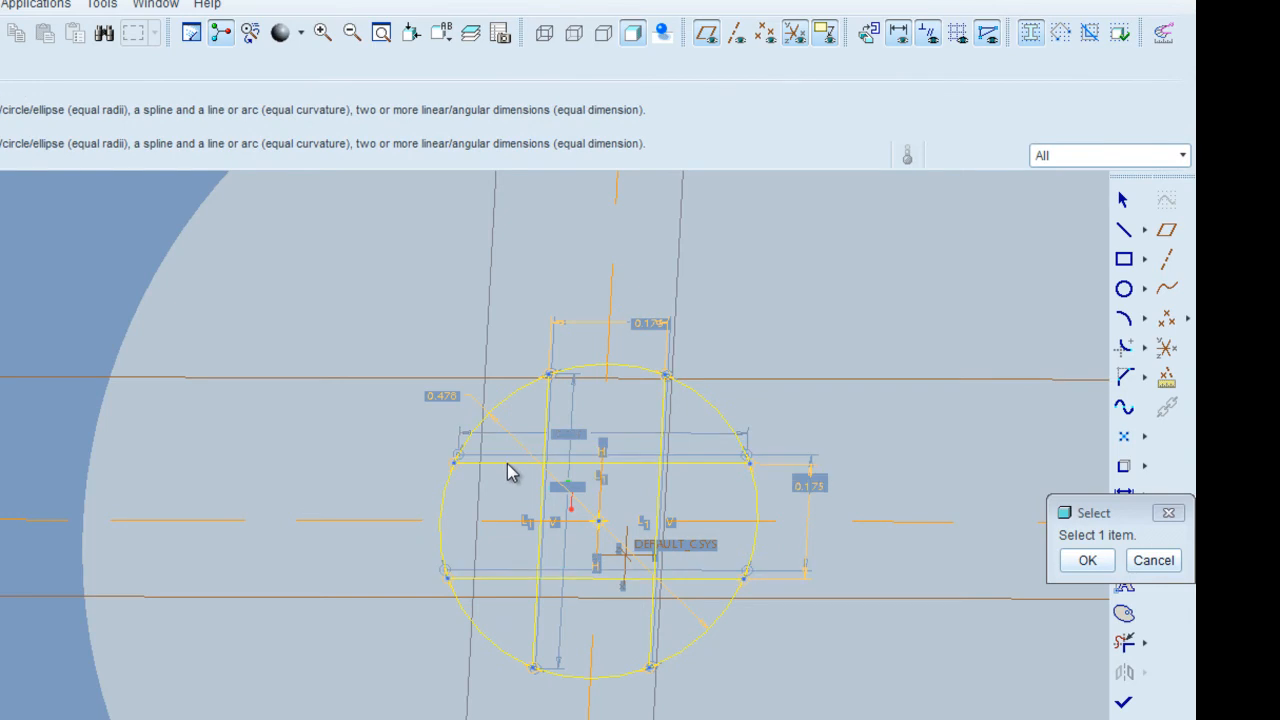
left_click(508, 580)
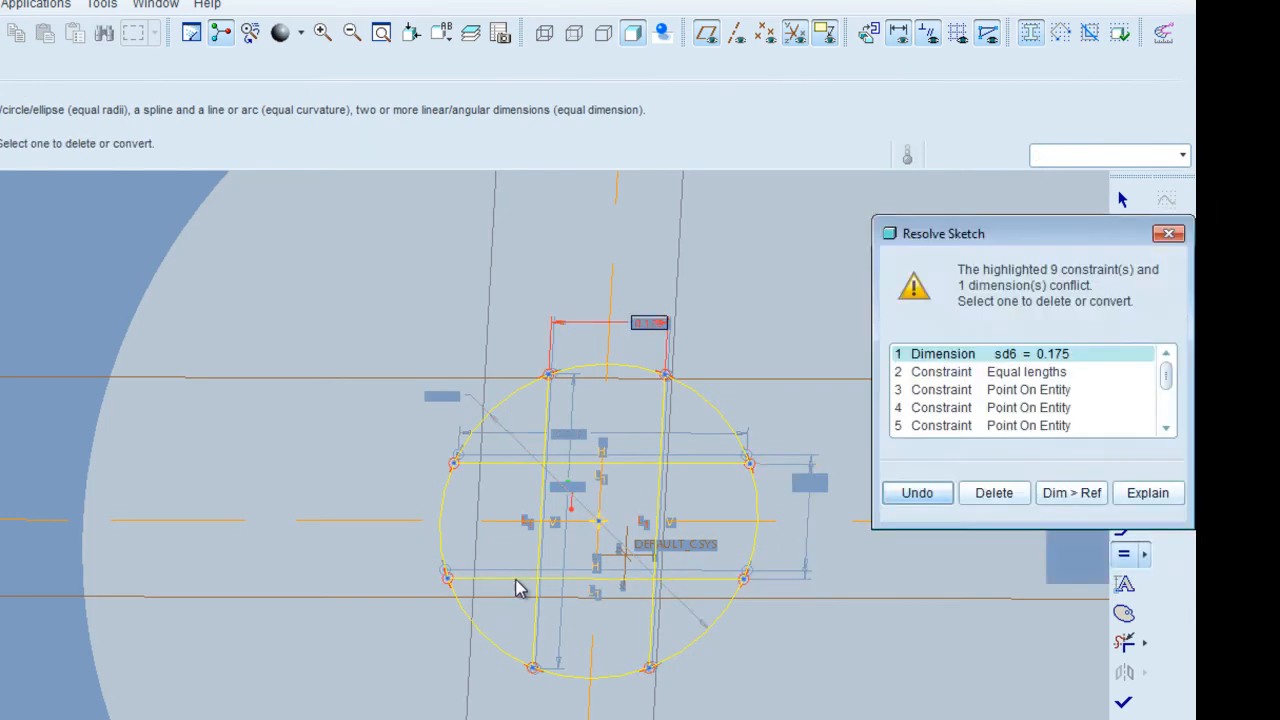
left_click(912, 494)
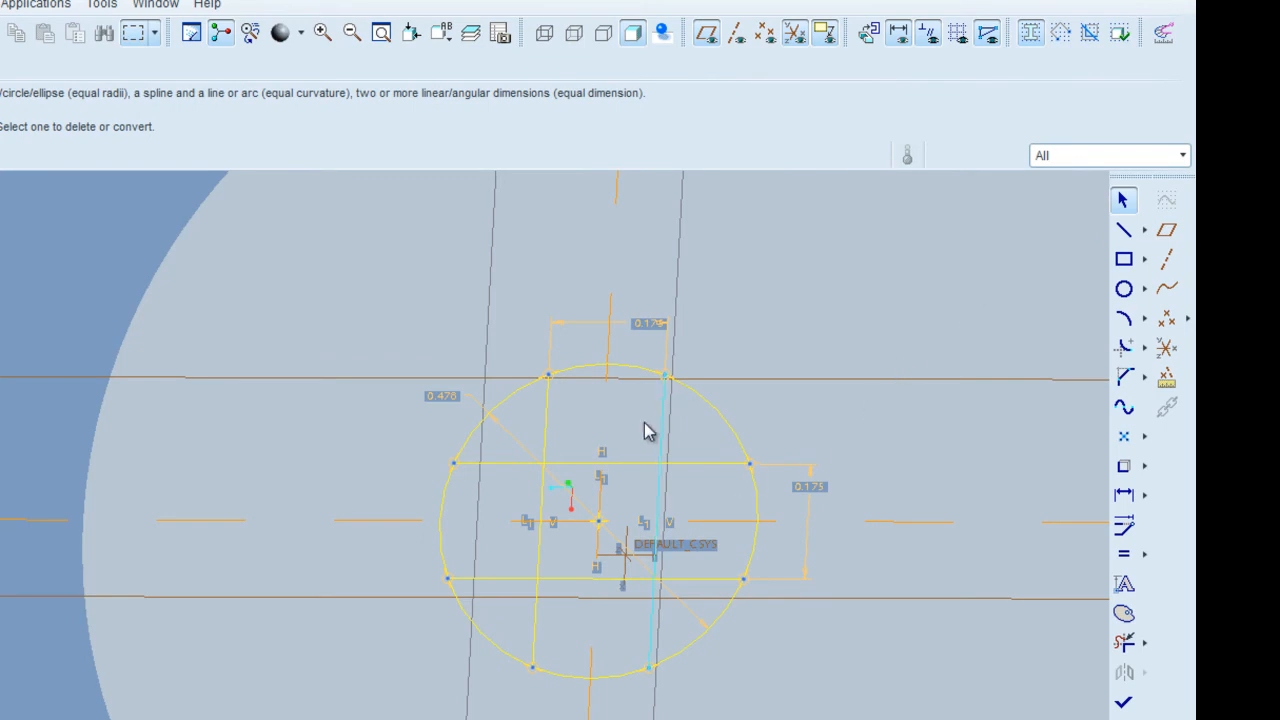
Convert the whole sketch, the circle and its four crossing lines, to construction geometry.
mouse_move(597, 523)
middle_mouse_down()
mouse_move(614, 479)
mouse_move(594, 556)
middle_mouse_up()
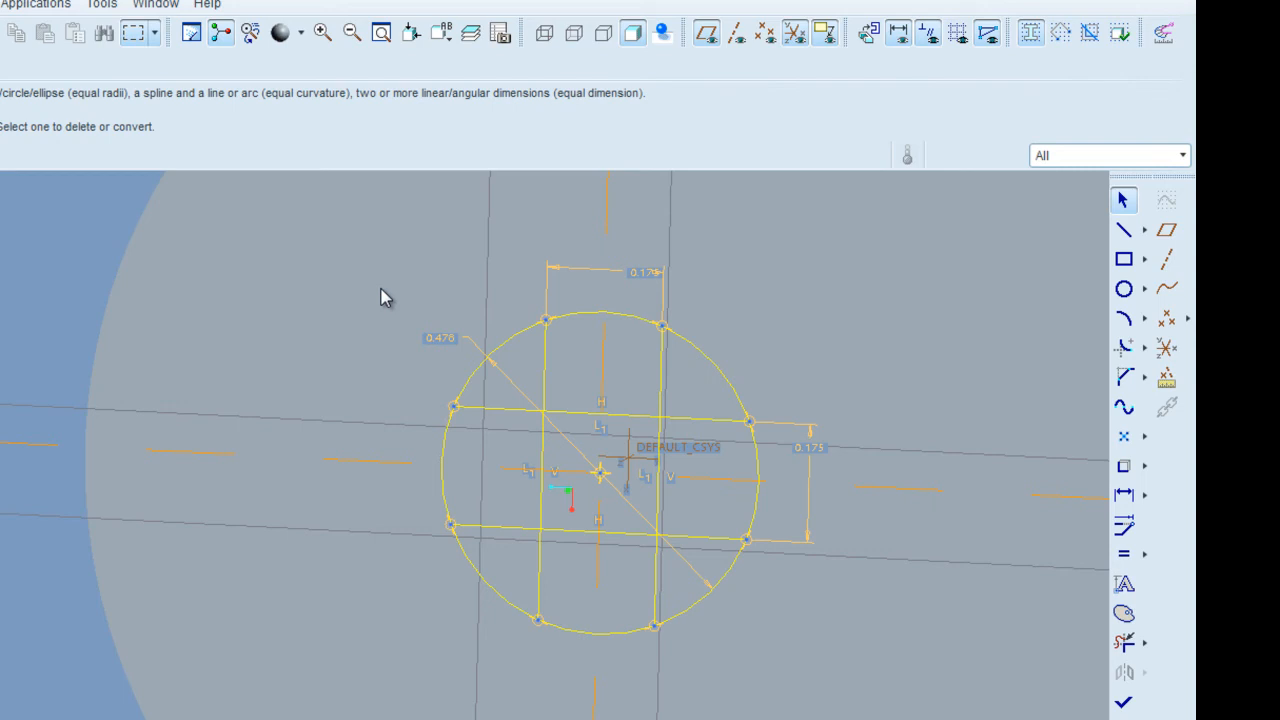
mouse_move(365, 280)
left_mouse_down()
mouse_move(443, 386)
mouse_move(823, 641)
mouse_move(815, 663)
mouse_move(828, 680)
left_mouse_up()
mouse_move(903, 237)
left_mouse_down()
mouse_move(400, 714)
mouse_move(368, 704)
left_mouse_up()
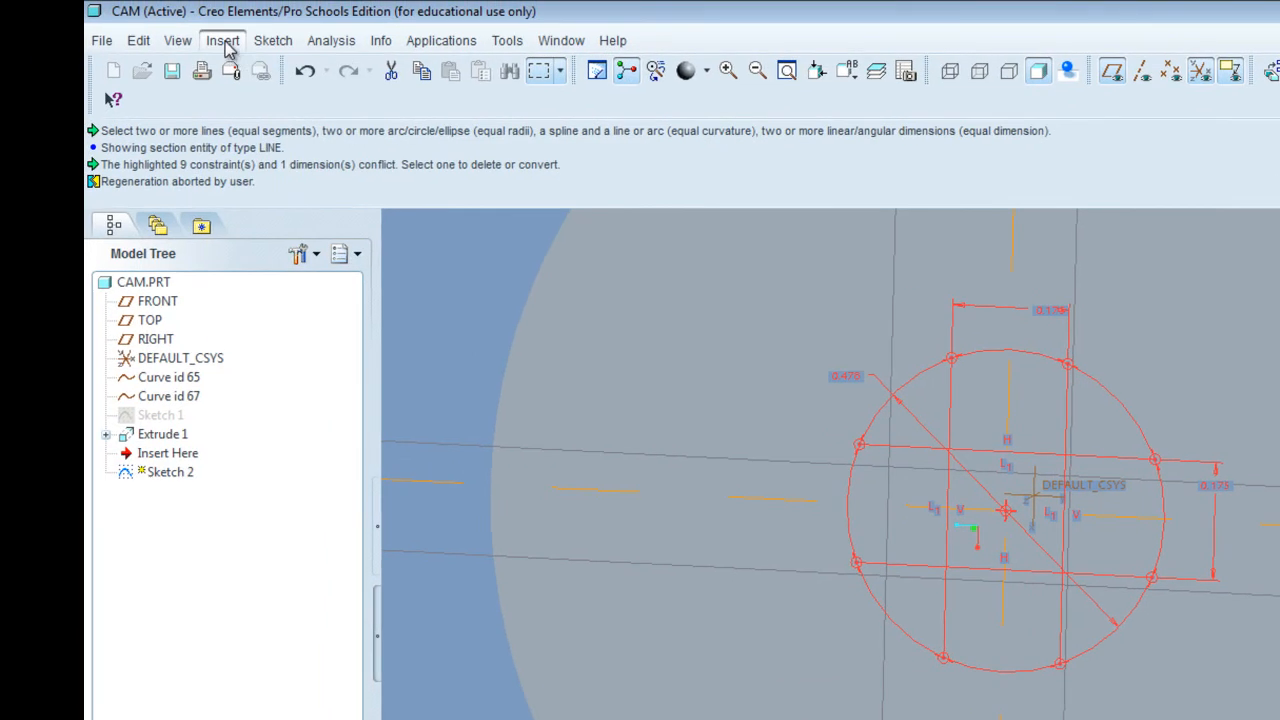
left_click(222, 40)
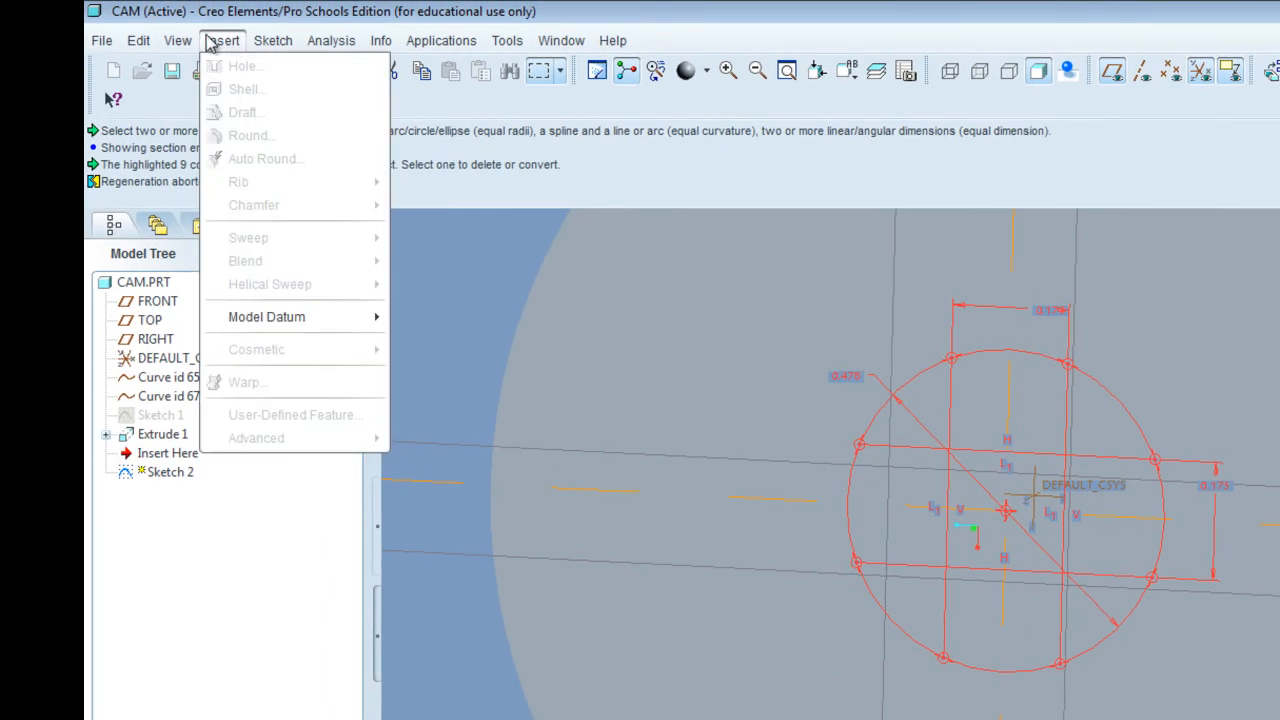
mouse_move(183, 40)
mouse_move(138, 46)
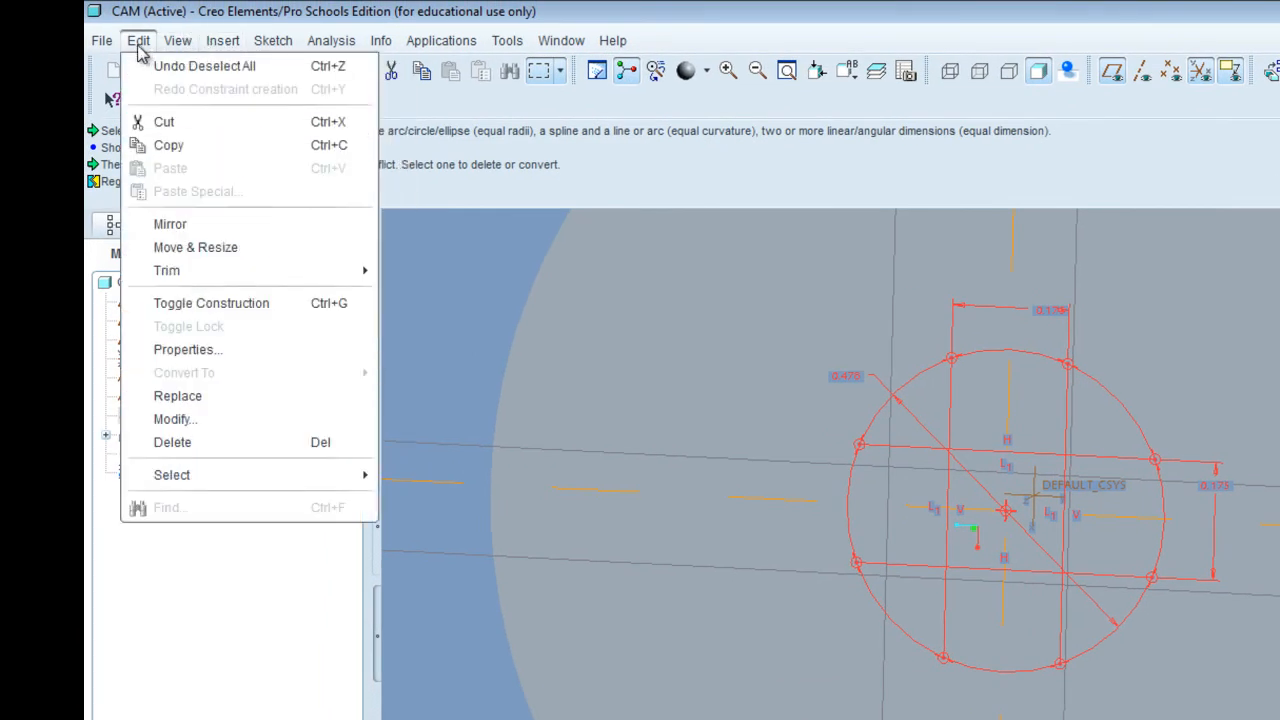
left_click(196, 314)
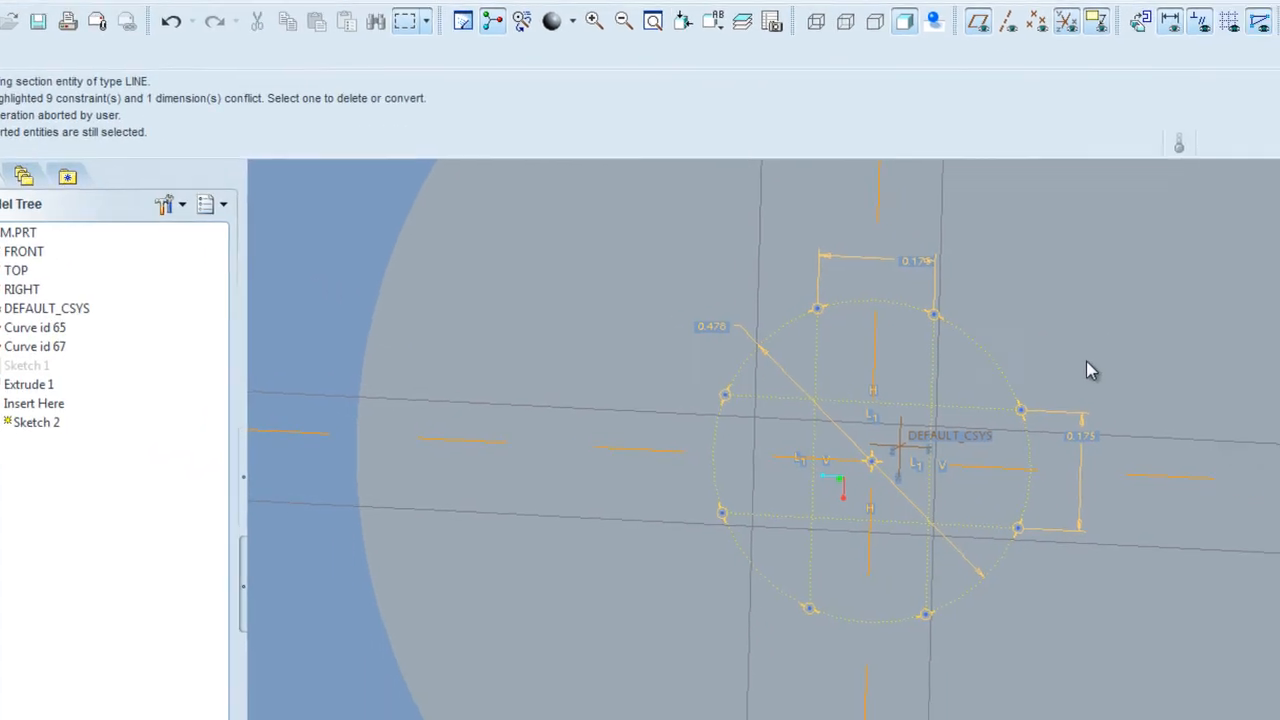
left_click(1180, 390)
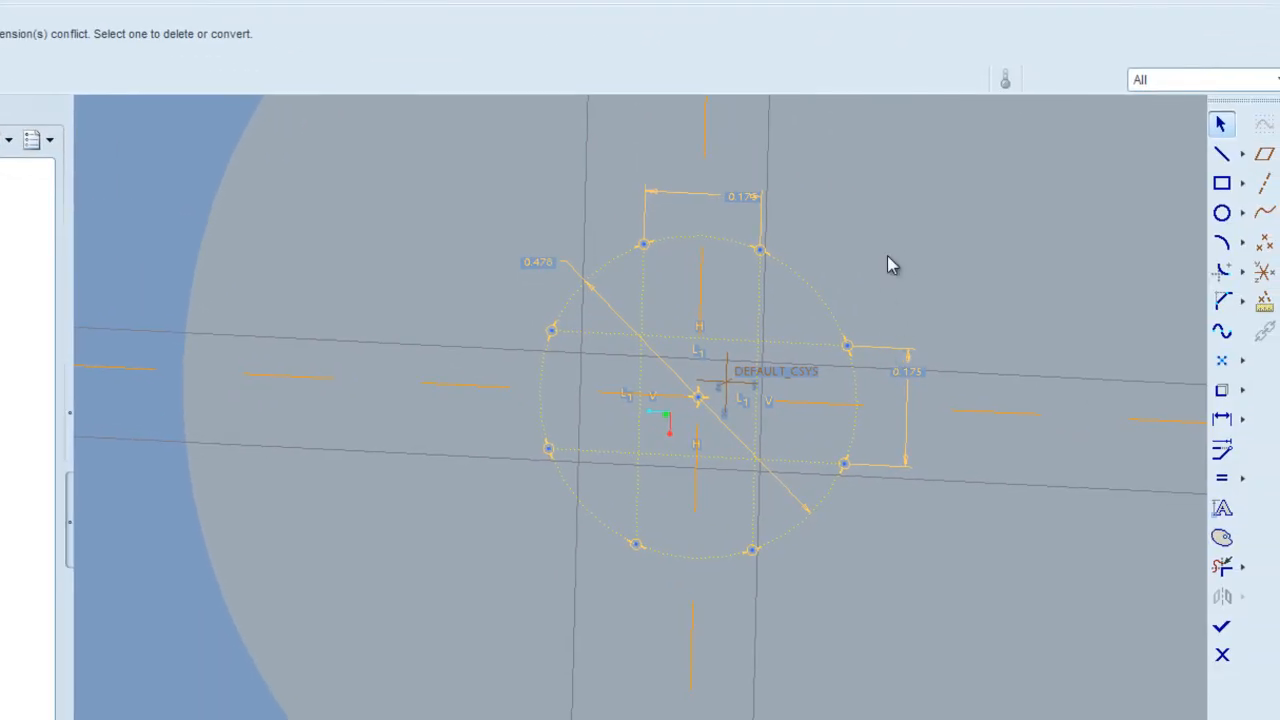
Draw a solid circle over the construction circle, using the same centre and diameter.
mouse_move(873, 624)
middle_mouse_down()
mouse_move(897, 591)
mouse_move(897, 611)
mouse_move(874, 628)
mouse_move(846, 519)
middle_mouse_up()
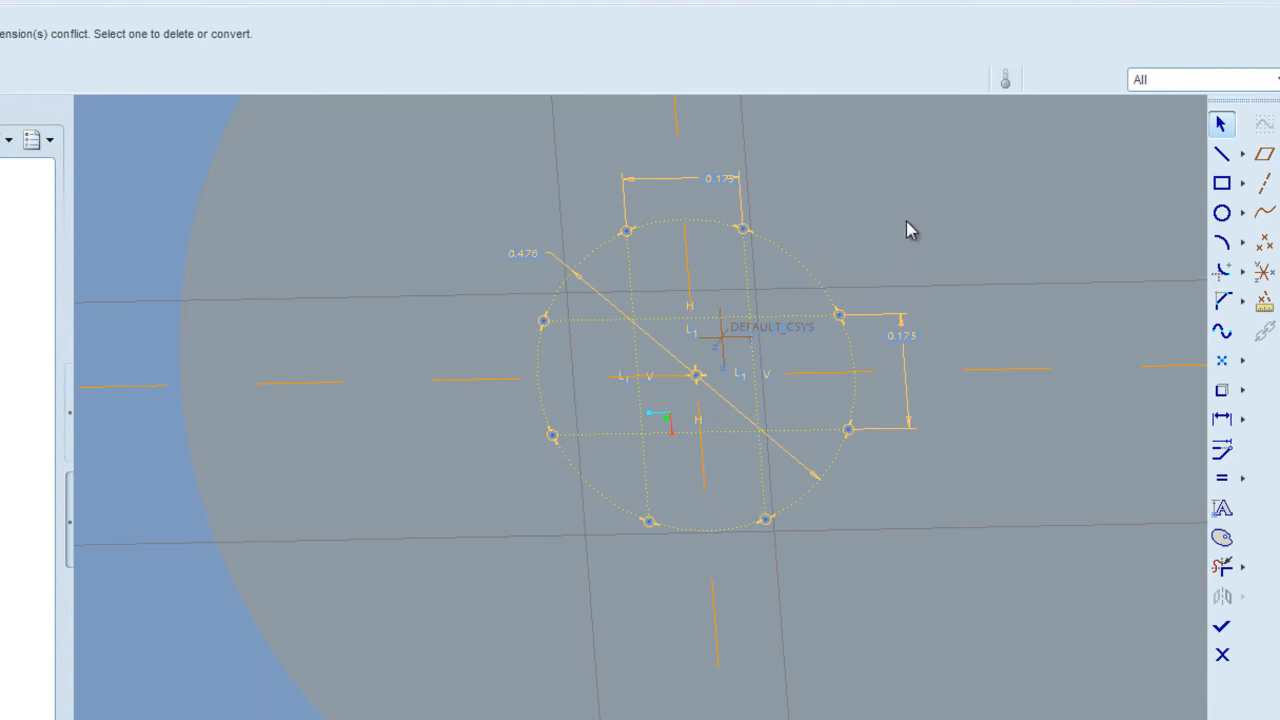
left_click(1222, 213)
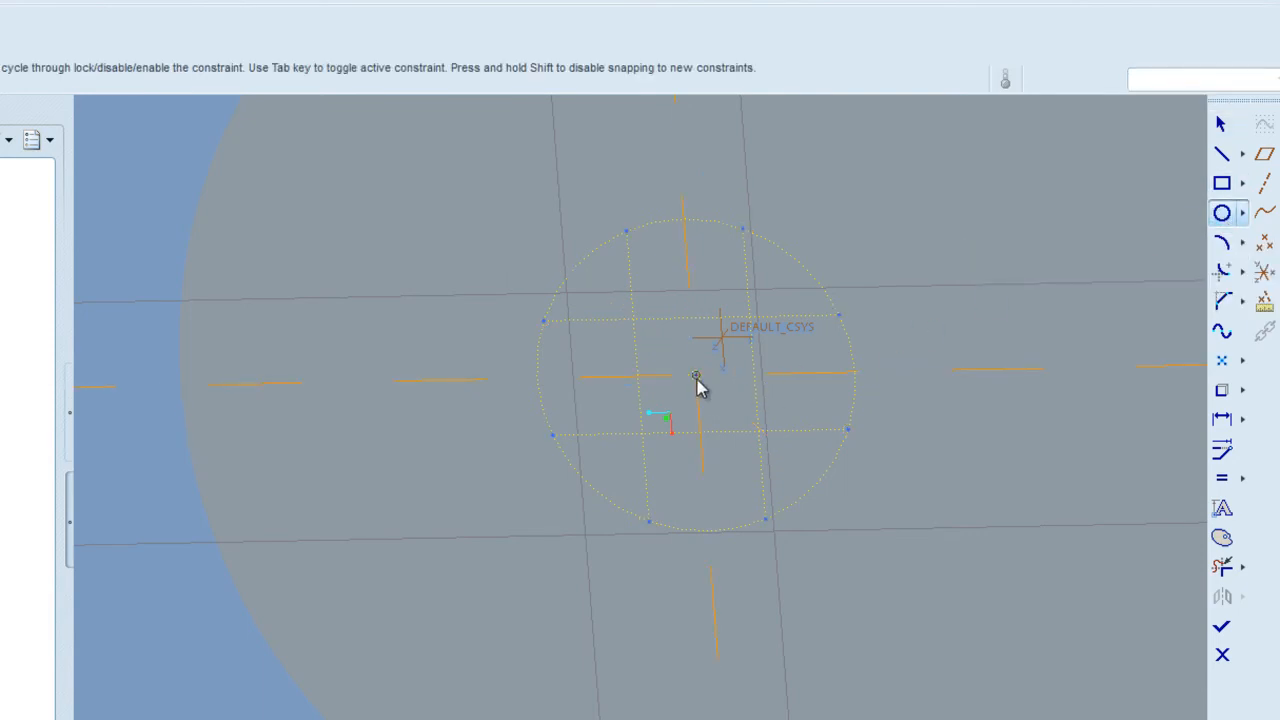
left_click(696, 376)
left_click(814, 291)
Draw the upper arm's two sides as vertical lines about 0.11 long, from the circle inward along the construction lines.
left_click(1222, 153)
left_click(634, 232)
left_click(633, 306)
middle_click(675, 283)
left_click(745, 231)
left_click(751, 305)
middle_click(754, 309)
Draw the right arm's two sides as horizontal lines about 0.18 long, from the circle inward along the construction lines.
left_click(840, 317)
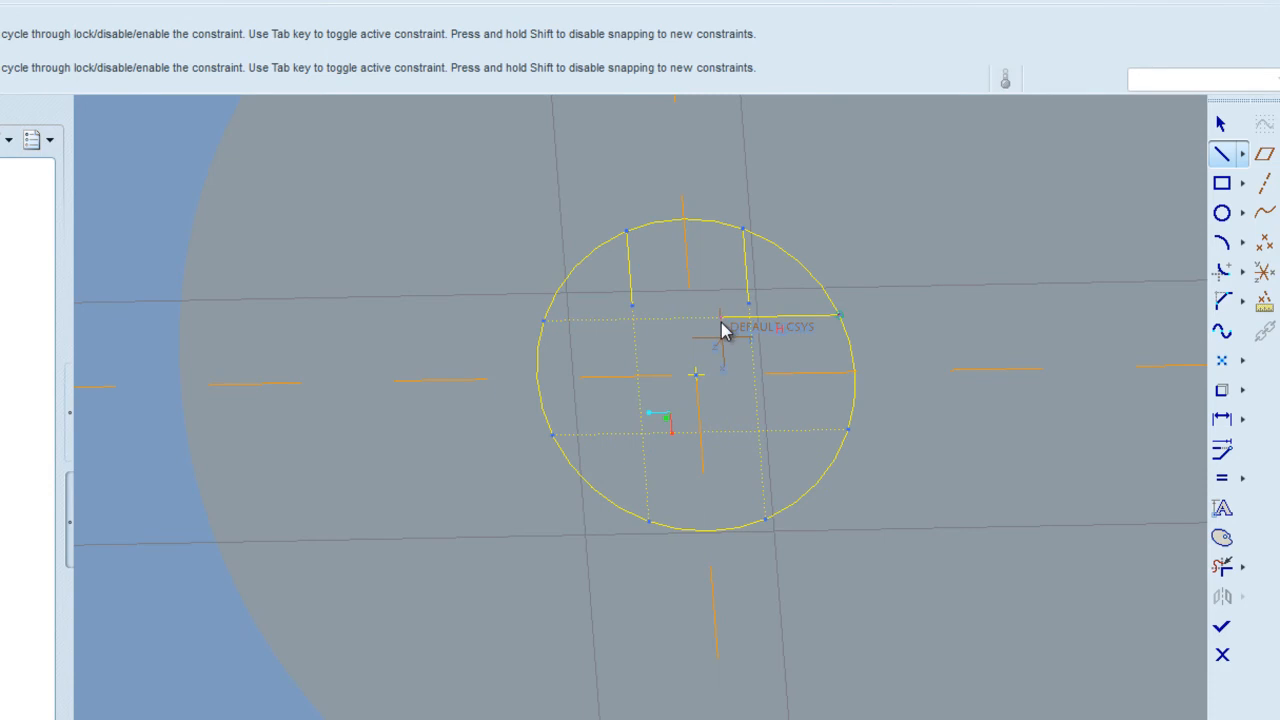
left_click(848, 431)
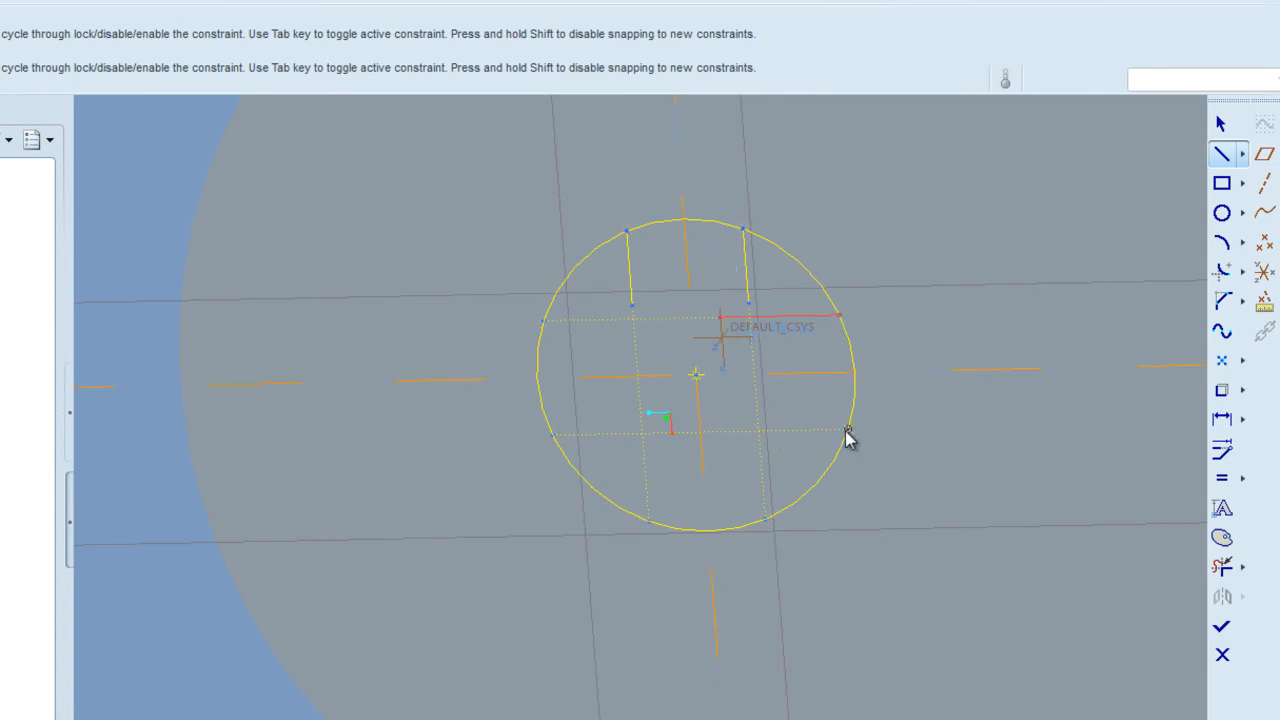
left_click(730, 432)
middle_click(781, 466)
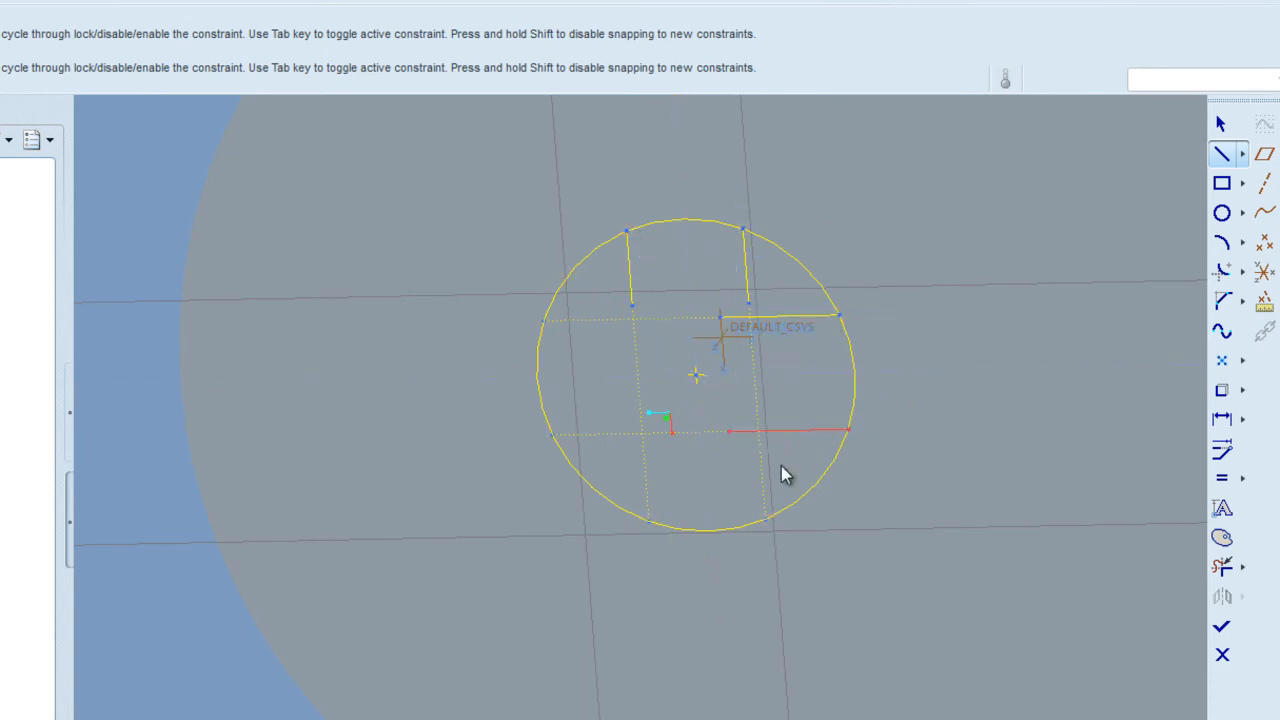
Draw the lower arm's two vertical sides from the circle inward, about 0.18 long on the right and 0.11 on the left.
left_click(765, 519)
left_click(756, 402)
middle_click(810, 369)
left_click(643, 448)
middle_click(643, 360)
Draw the left arm's two horizontal sides from the circle inward, the lower one about 0.18 and the upper one about 0.17 long.
left_click(552, 435)
left_click(670, 435)
middle_click(654, 357)
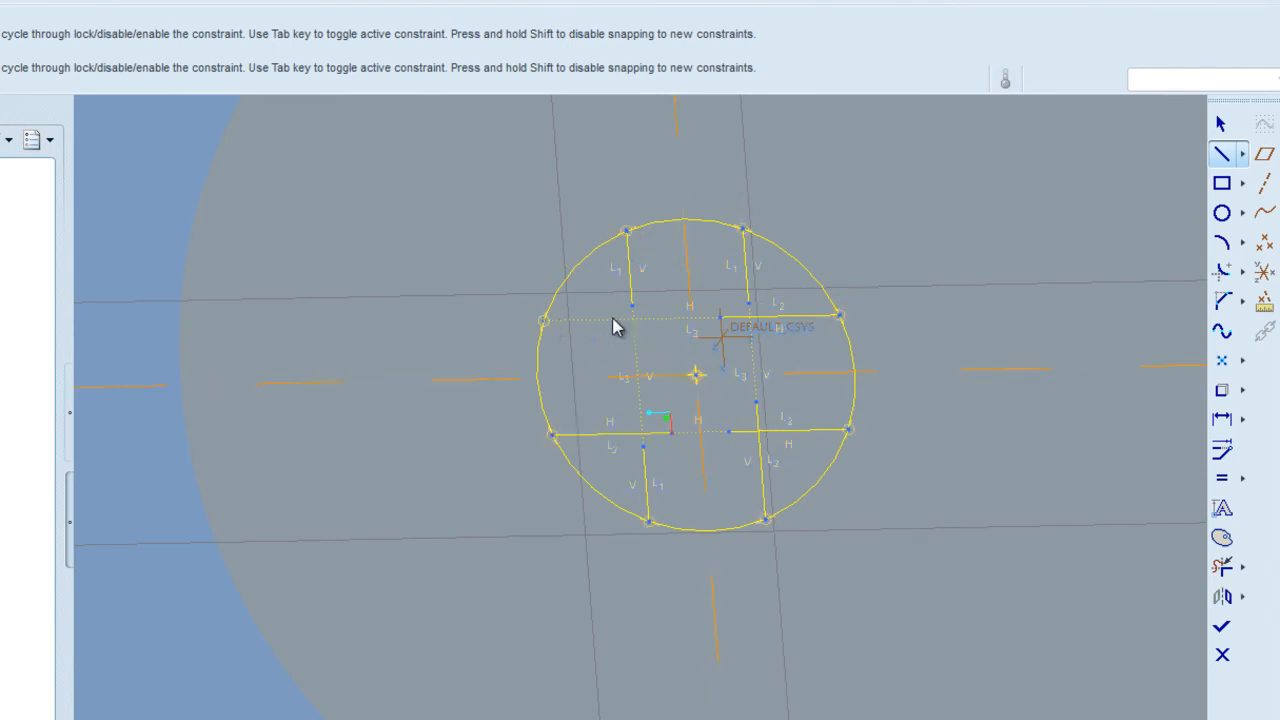
left_click(654, 319)
middle_click(862, 234)
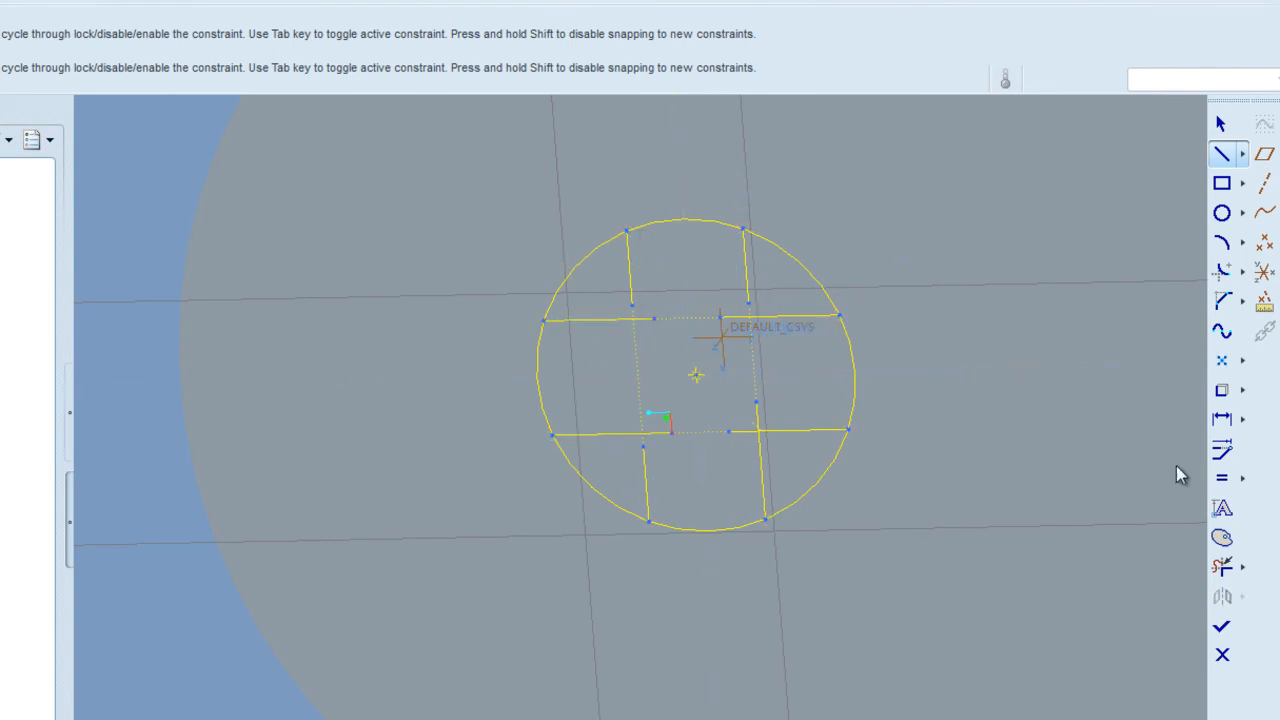
Corner-trim the upper arm's right side with the right arm's upper side so they meet at their intersection.
left_click(1243, 568)
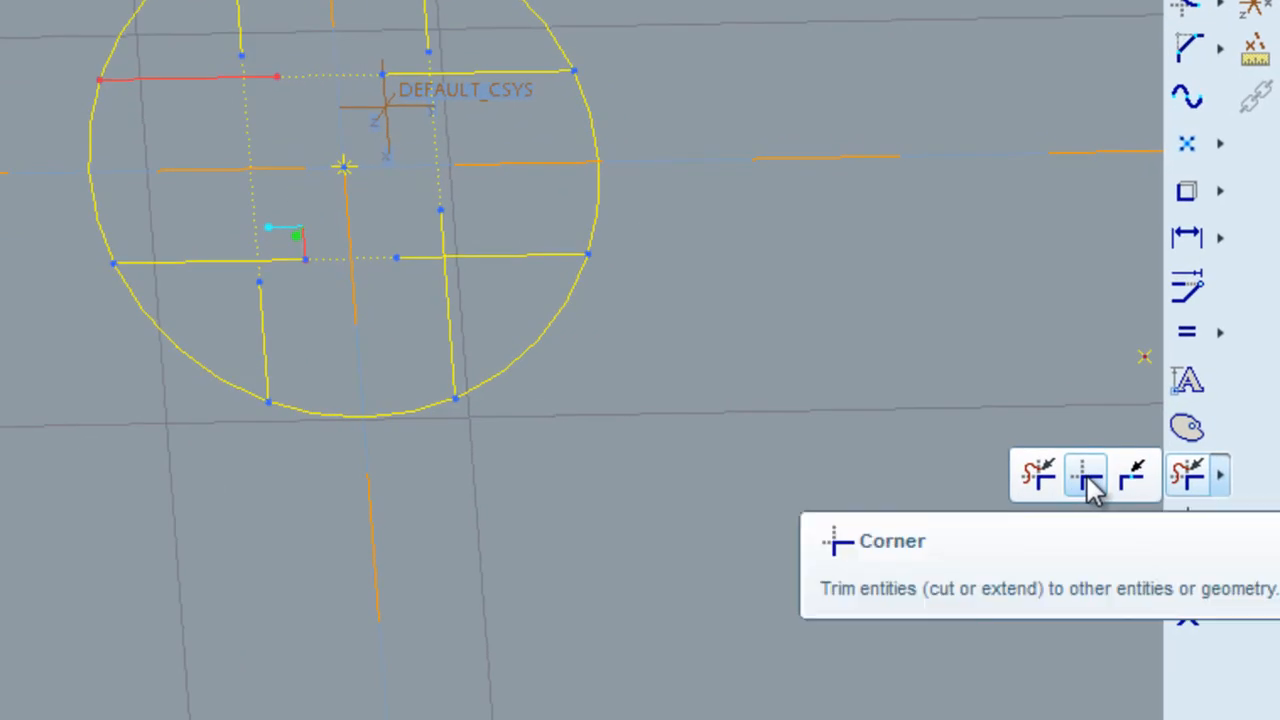
left_click(1088, 480)
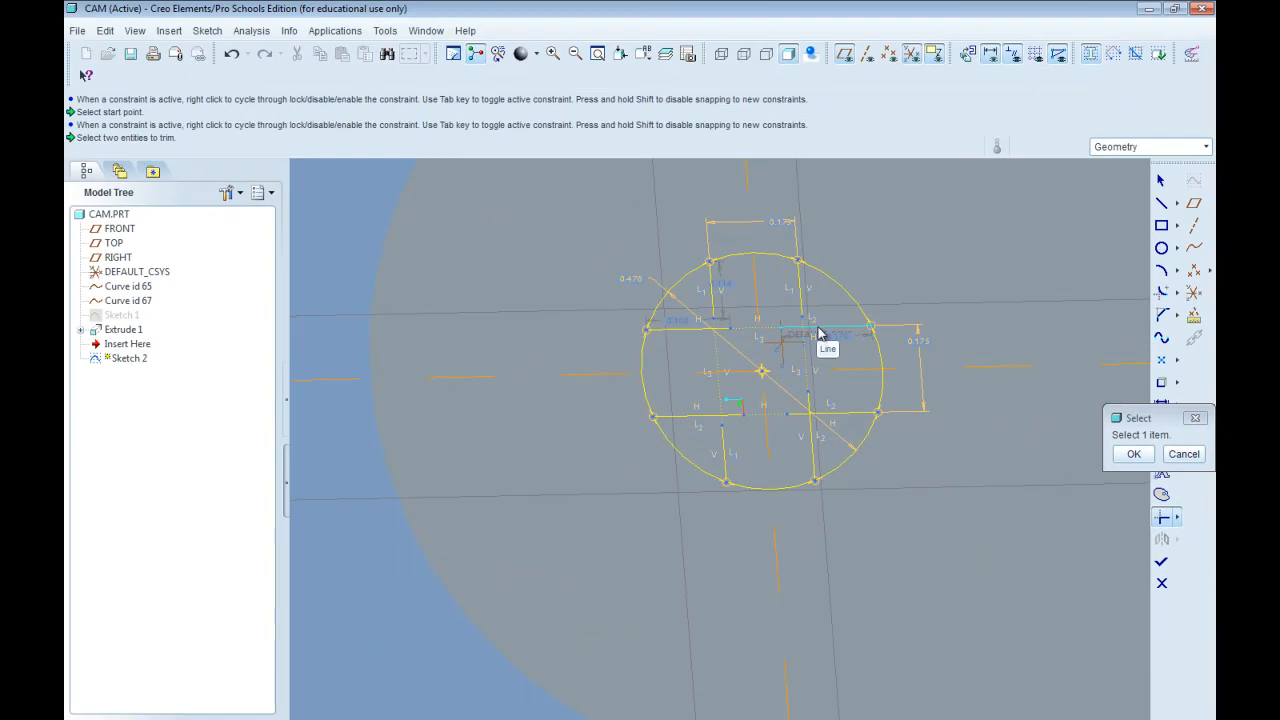
scroll(820, 311, "up", 5)
scroll(791, 300, "down", 2)
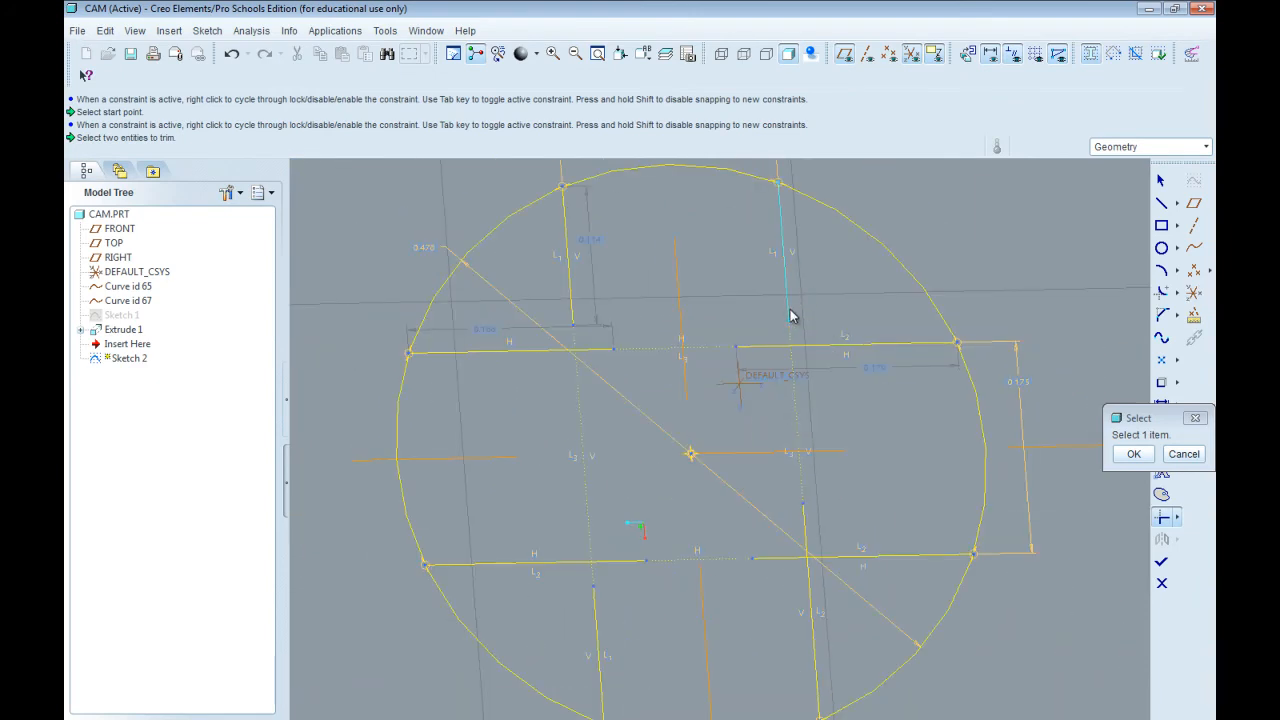
left_click(789, 318)
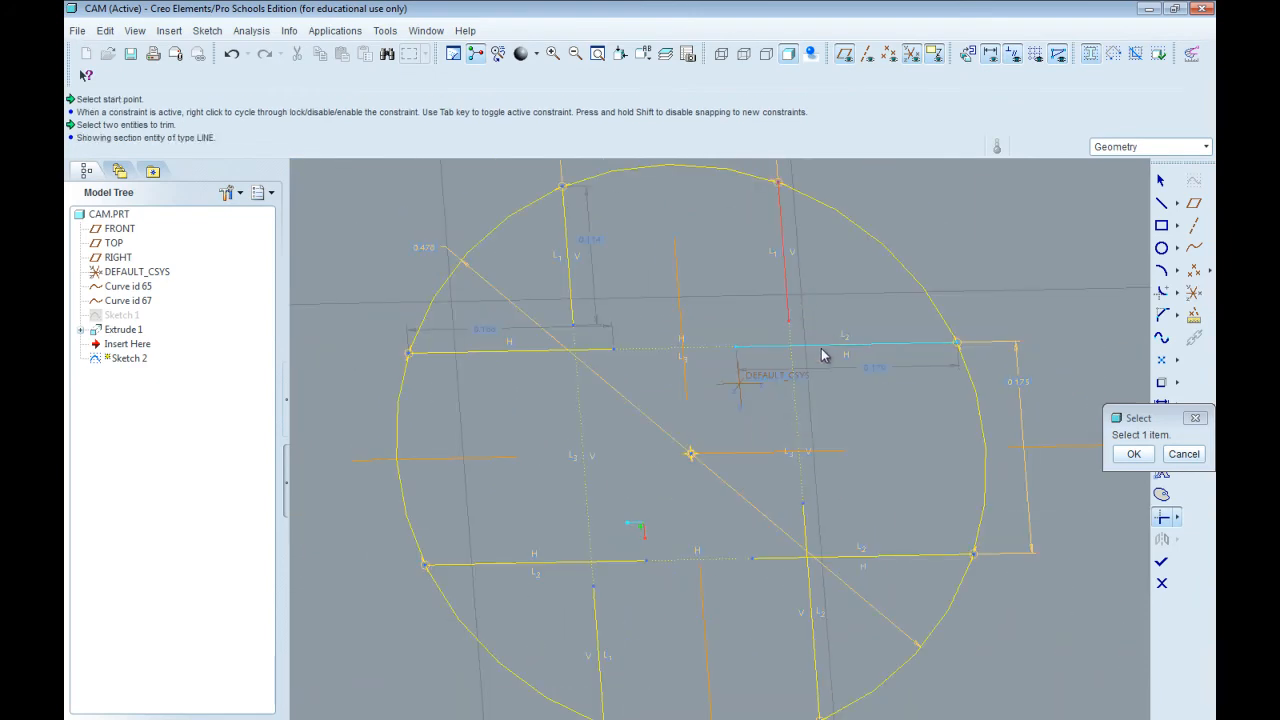
left_click(818, 350)
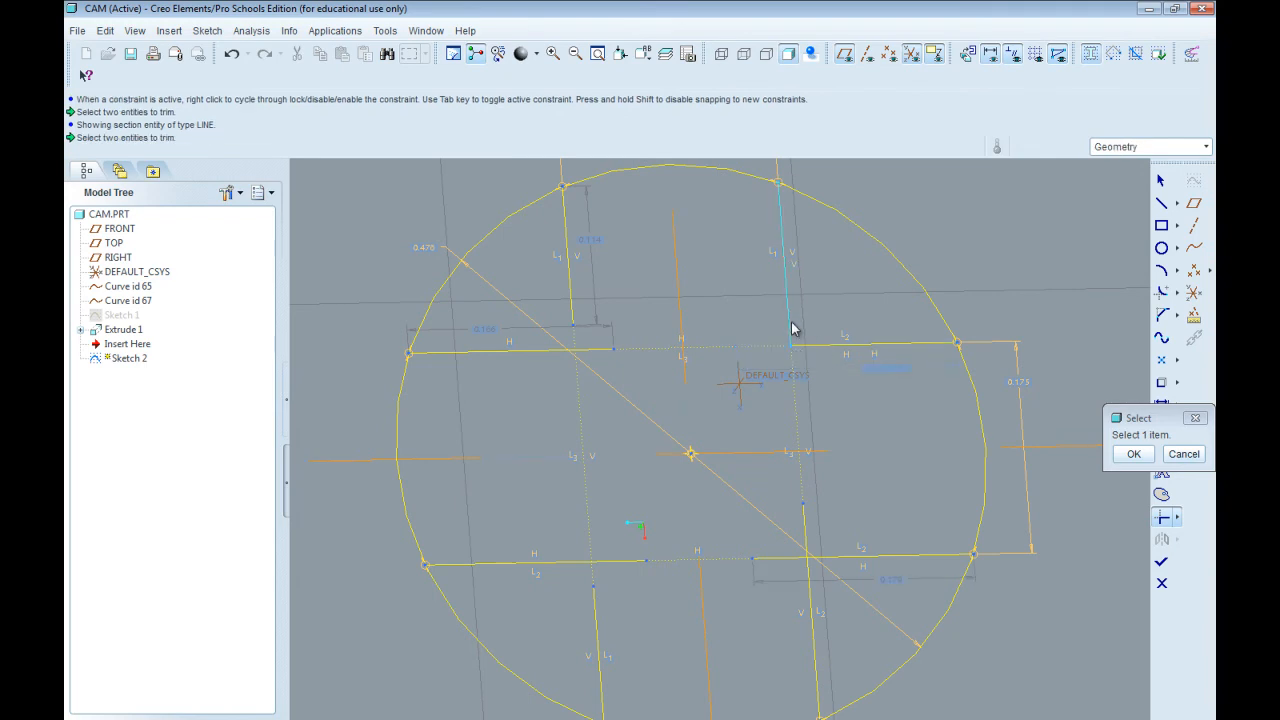
Corner-trim the line pairs at the lower right, lower left and upper left inner corners of the cross.
scroll(786, 350, "down", 2)
scroll(789, 358, "up", 1)
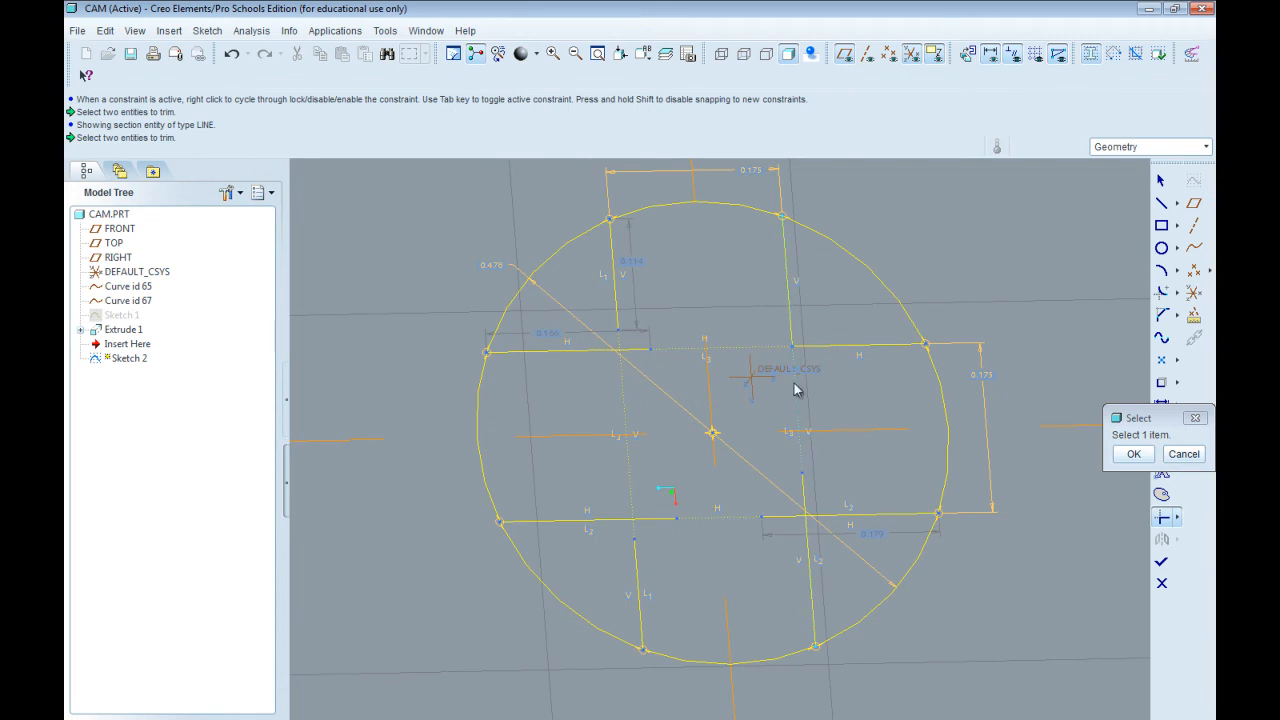
left_click(810, 541)
left_click(826, 517)
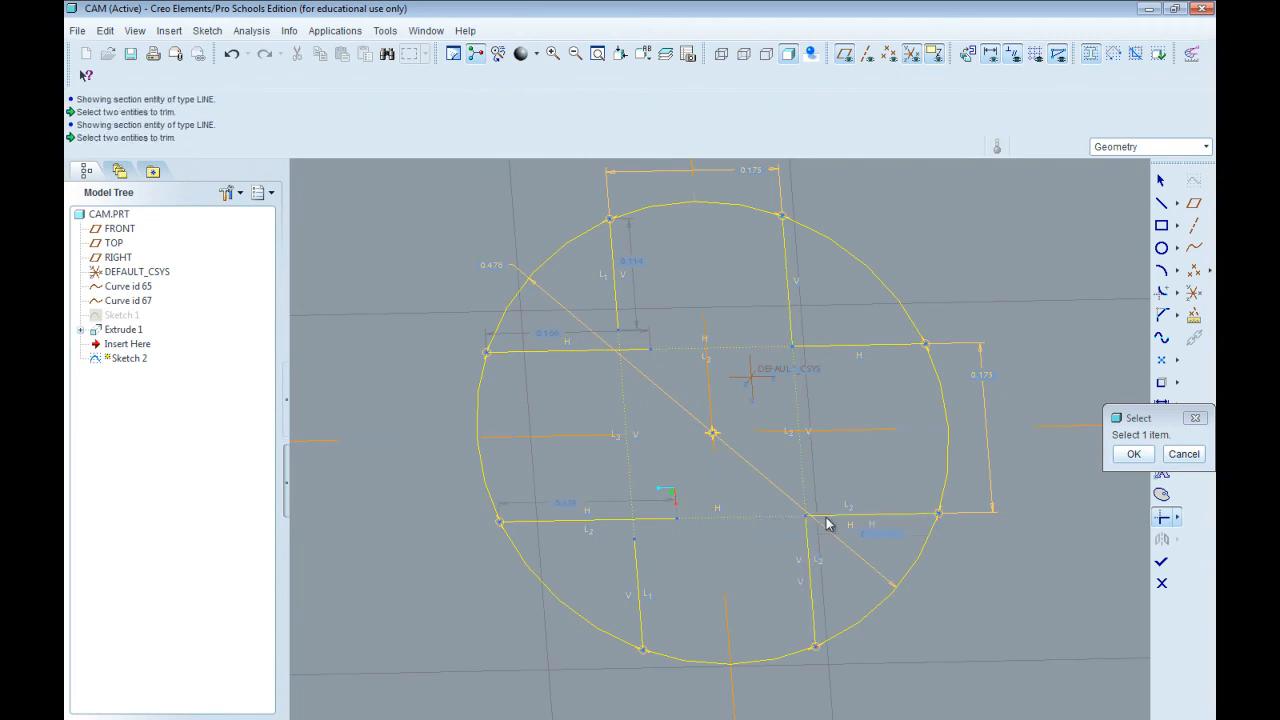
left_click(634, 575)
left_click(606, 520)
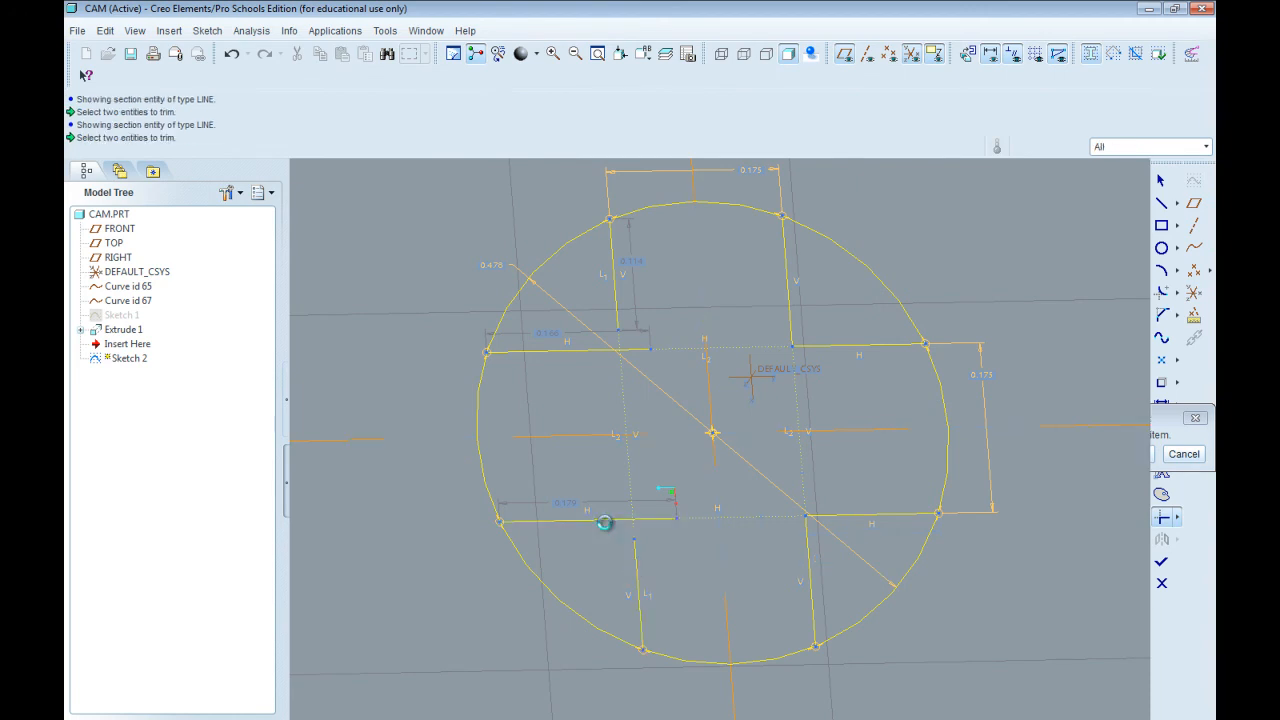
left_click(598, 349)
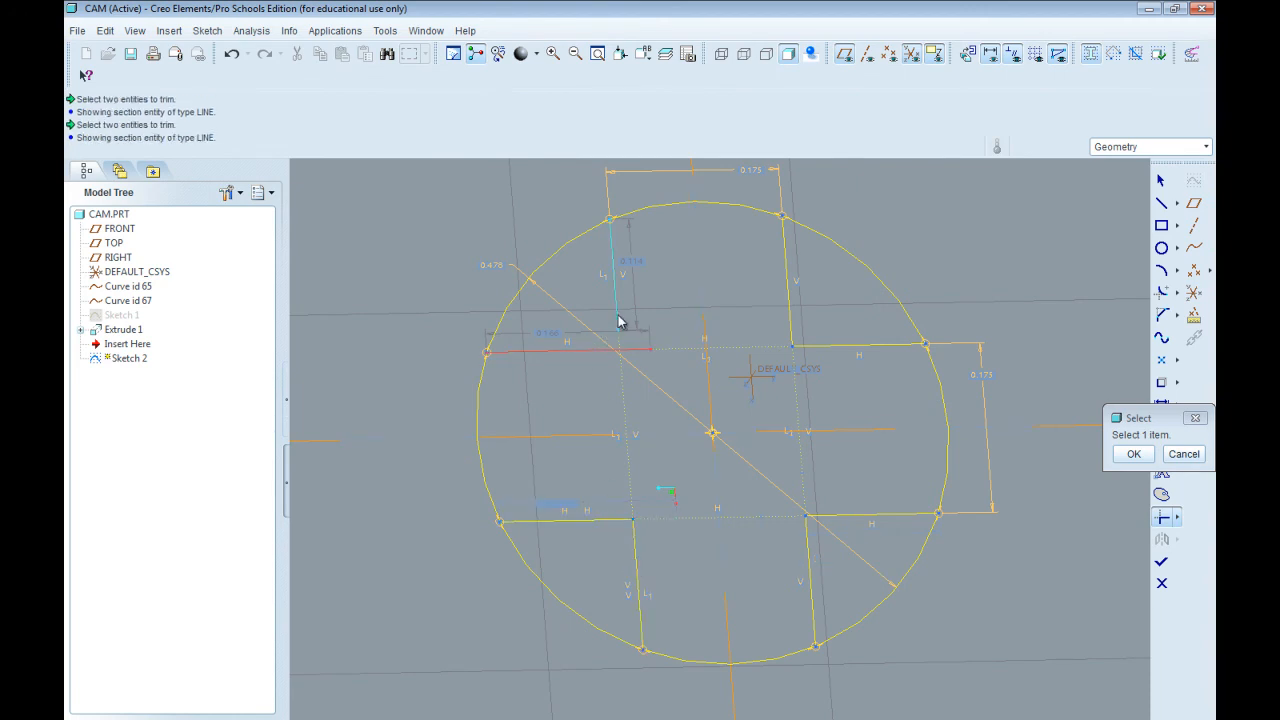
left_click(616, 326)
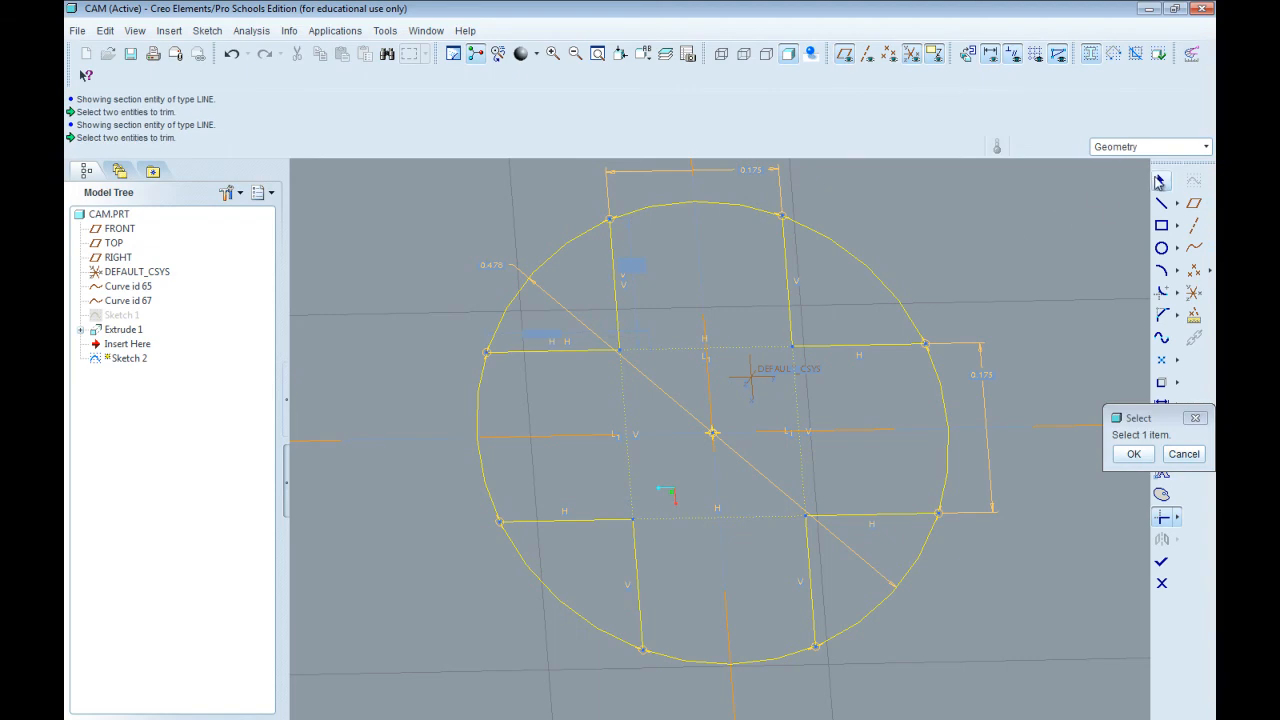
Trim away the four circle arcs between the arms, leaving a closed cross outline with rounded ends.
left_click(1161, 181)
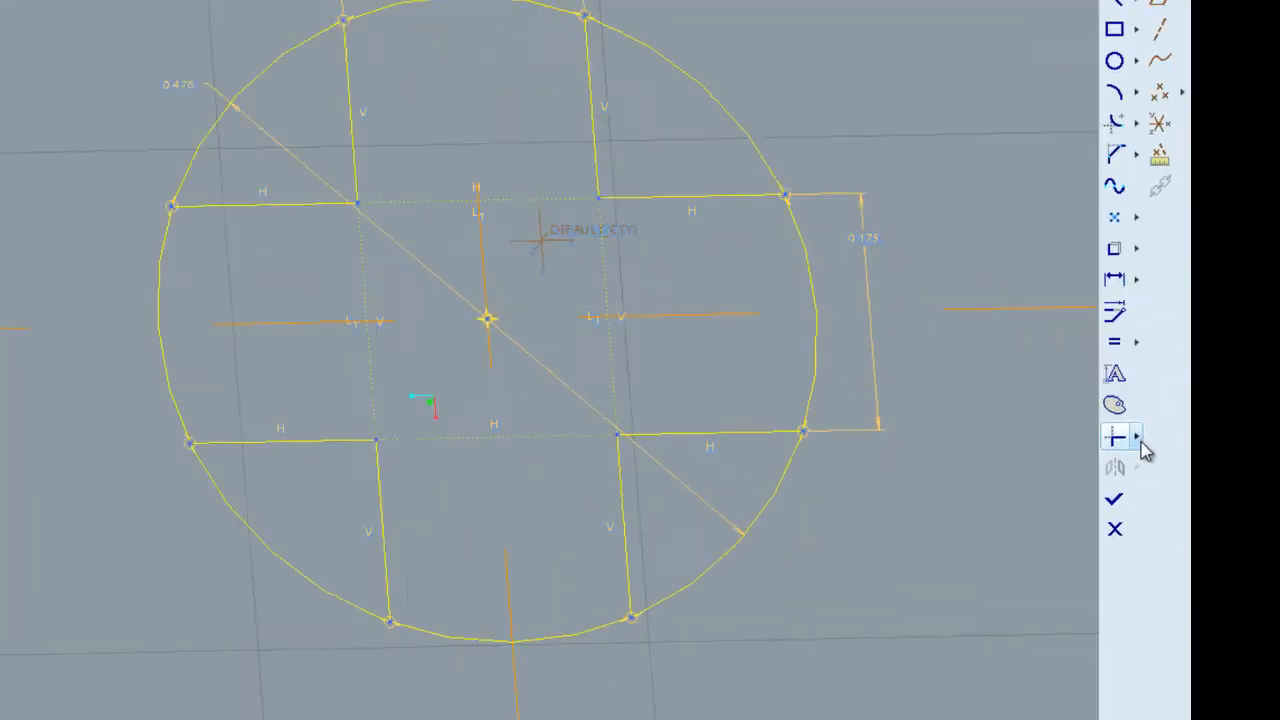
left_click(1176, 517)
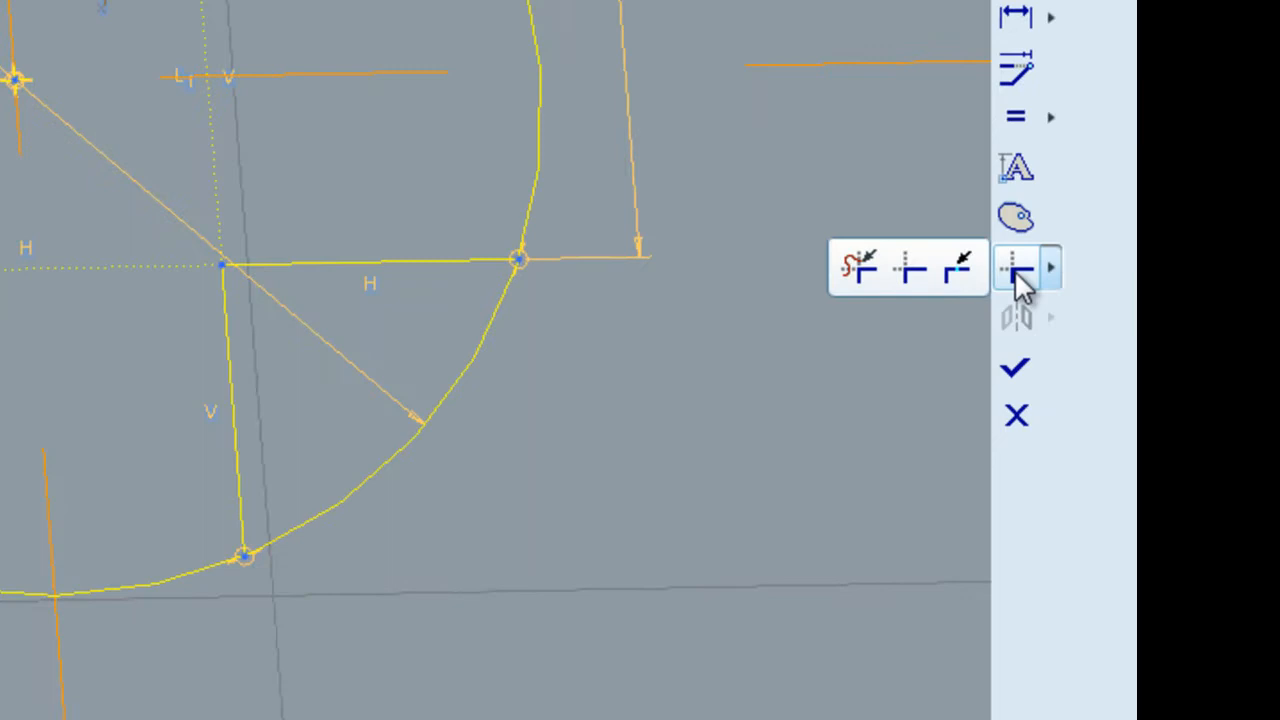
left_click(858, 266)
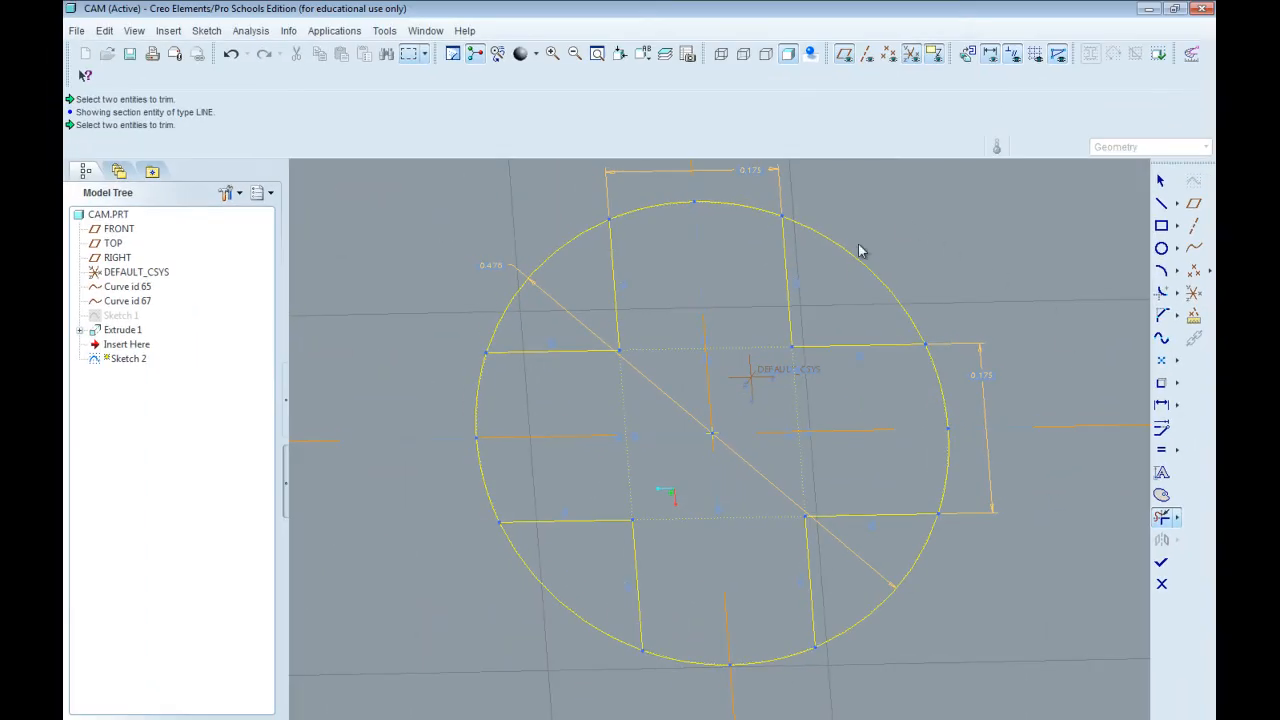
left_click(851, 260)
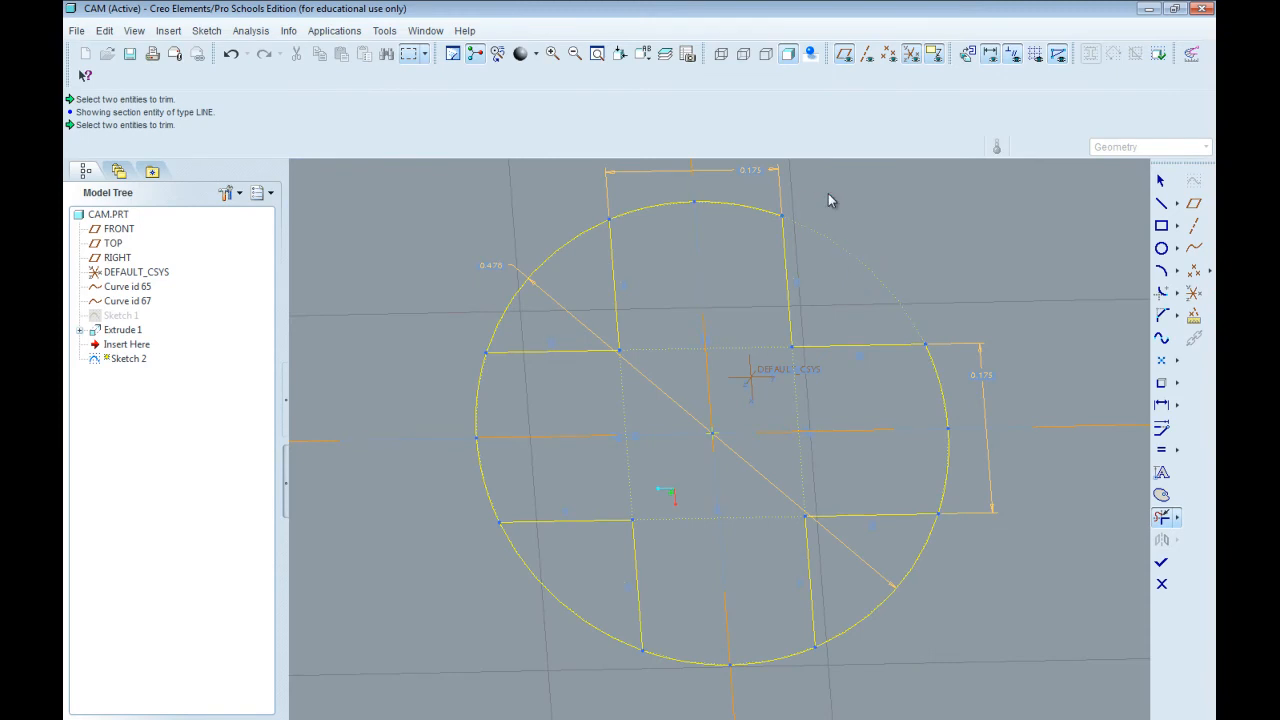
left_click(572, 245)
left_click(544, 590)
left_click(926, 562)
left_click(1161, 181)
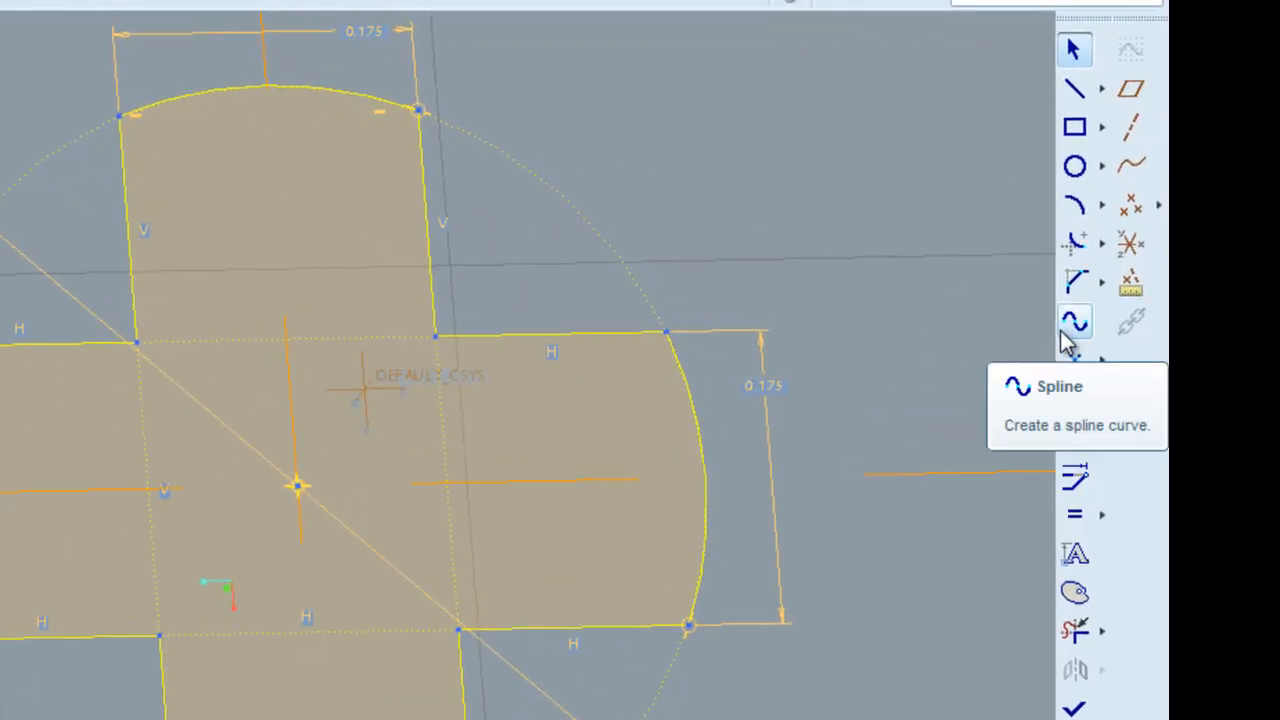
Fillet the four inner corners of the cross outline where neighbouring arms meet.
left_click(1073, 244)
left_click(488, 334)
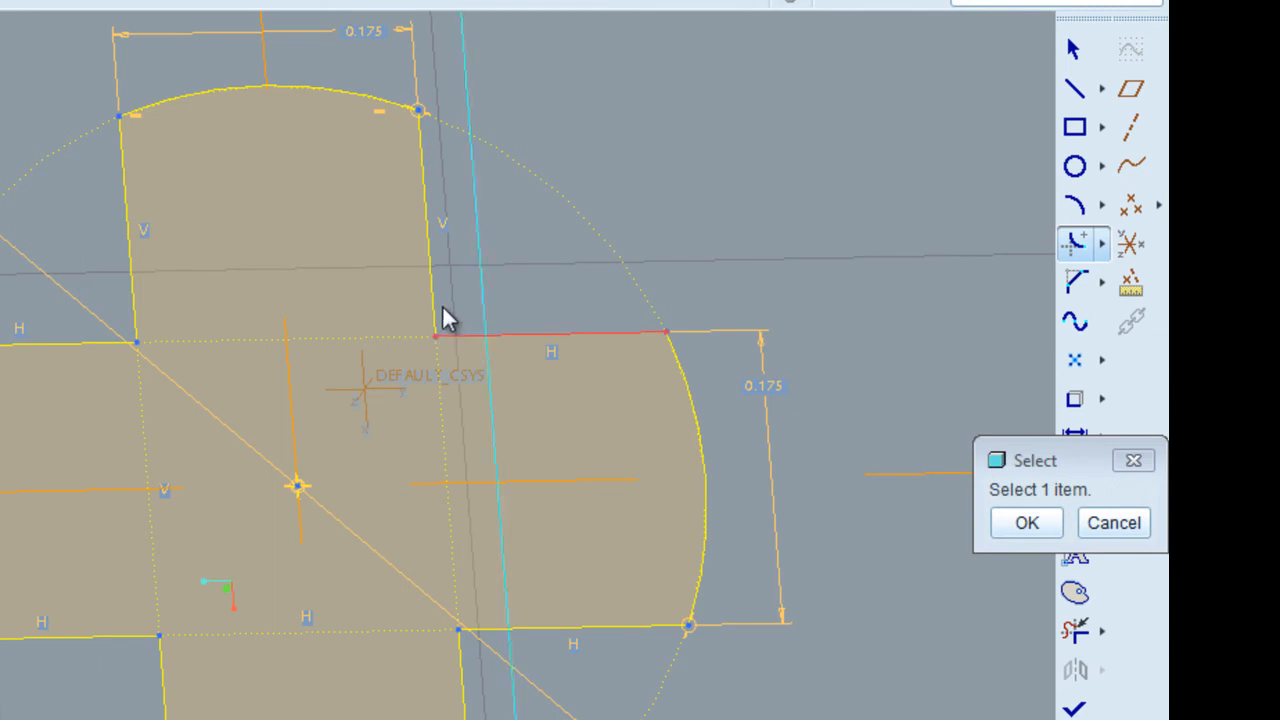
left_click(476, 295)
left_click(168, 327)
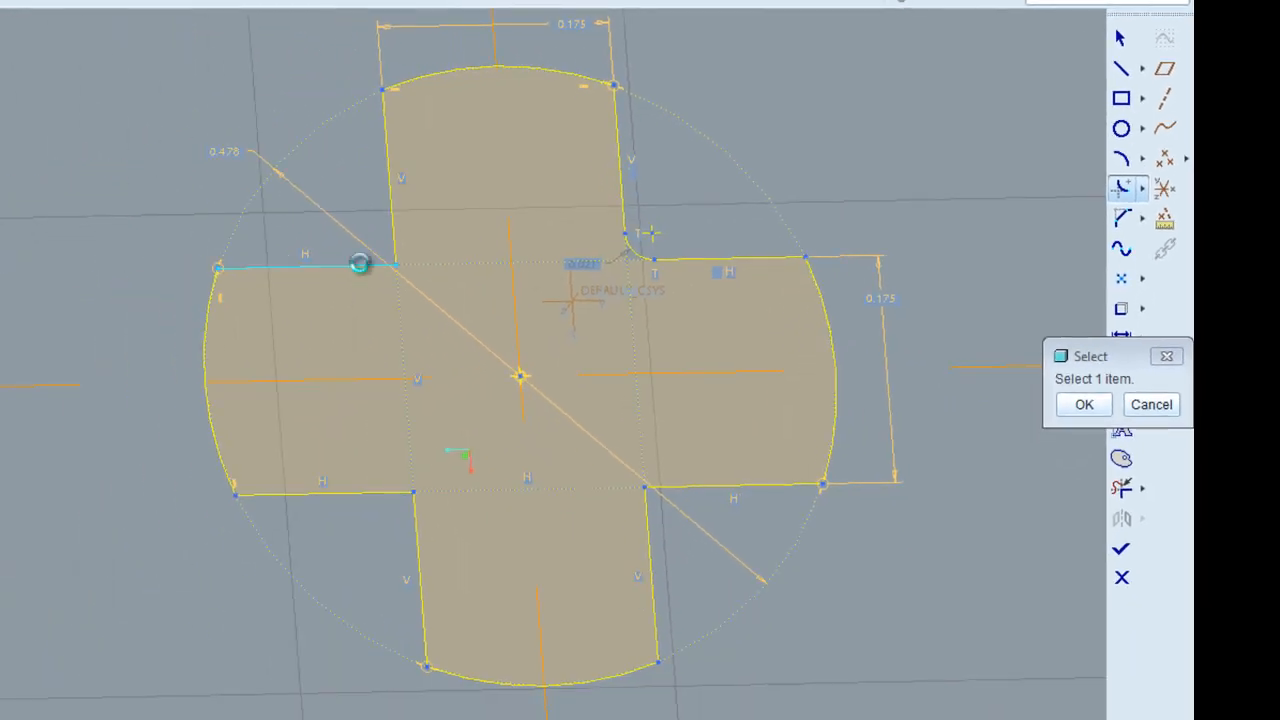
left_click(390, 233)
left_click(385, 494)
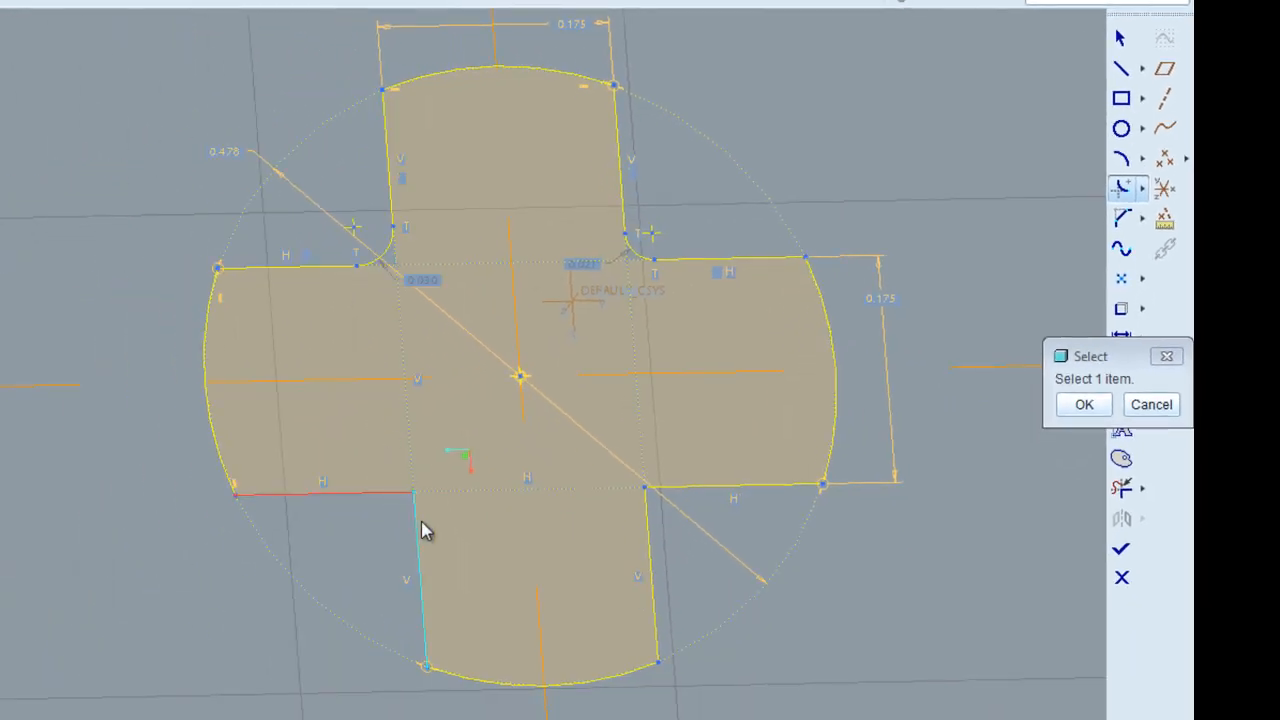
left_click(415, 532)
left_click(649, 533)
left_click(672, 489)
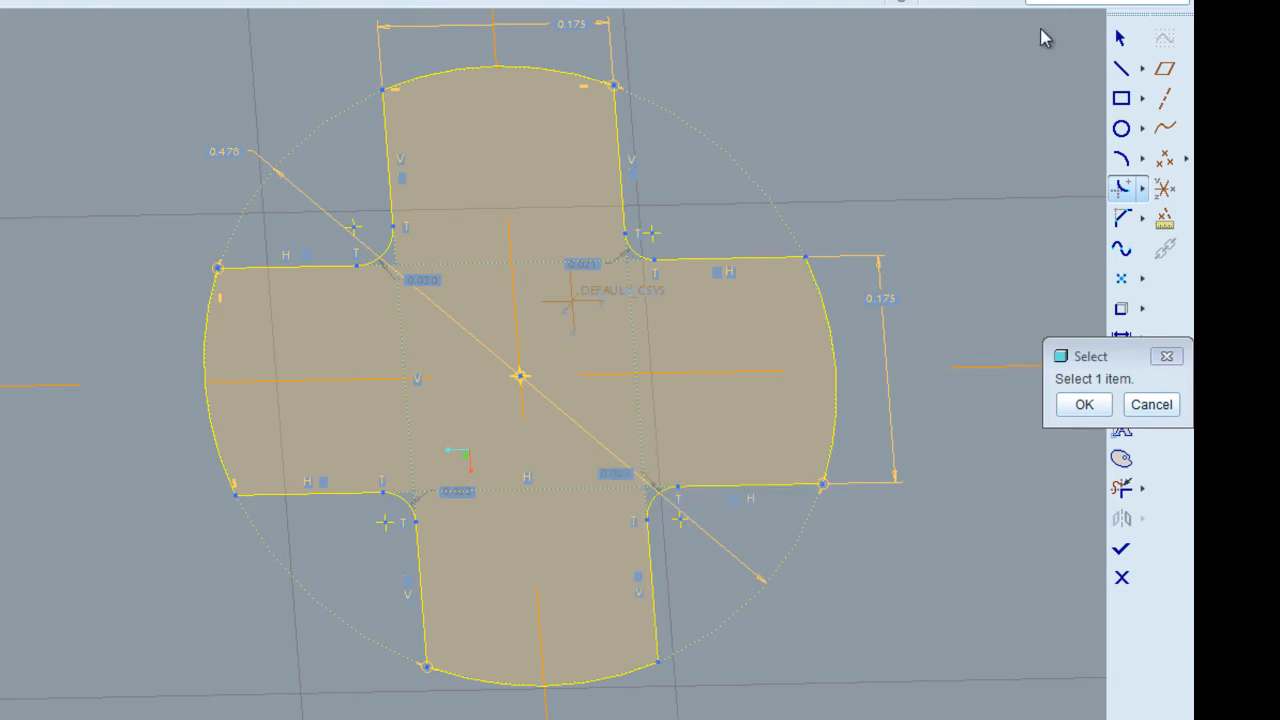
left_click(1123, 38)
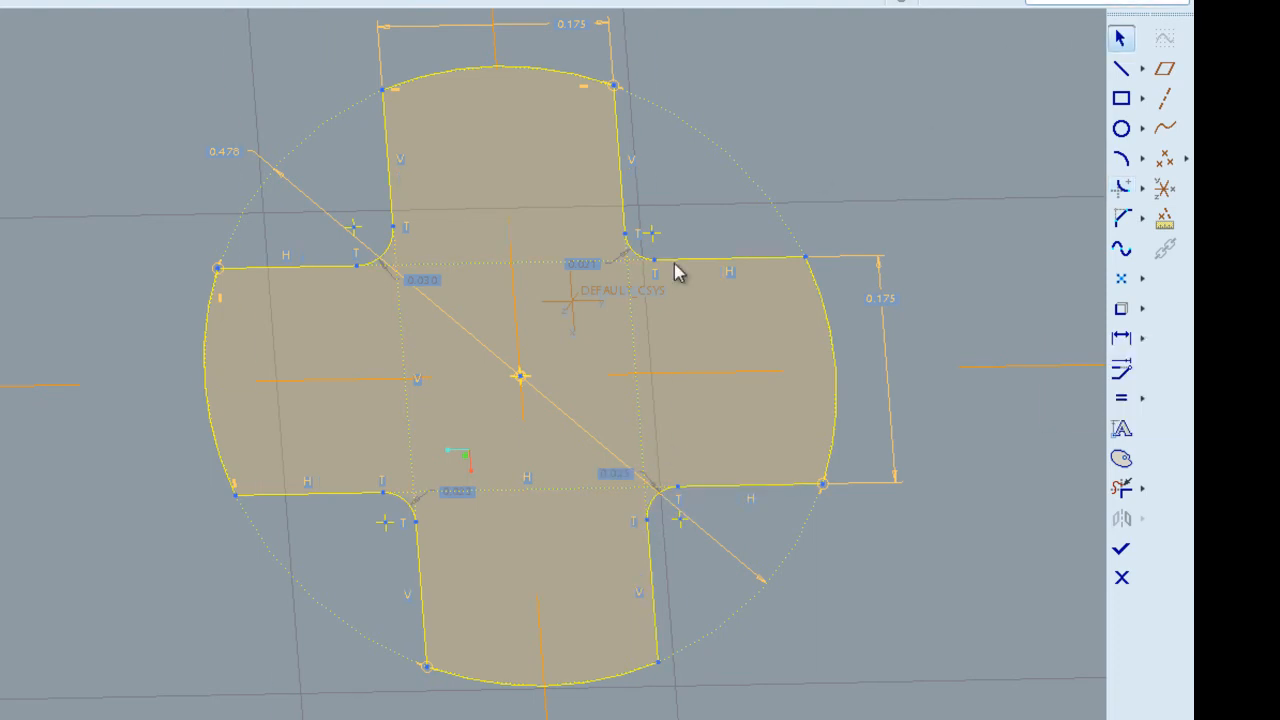
Set the radius of the cross's upper right inner fillet to 0.05.
double_click(585, 264)
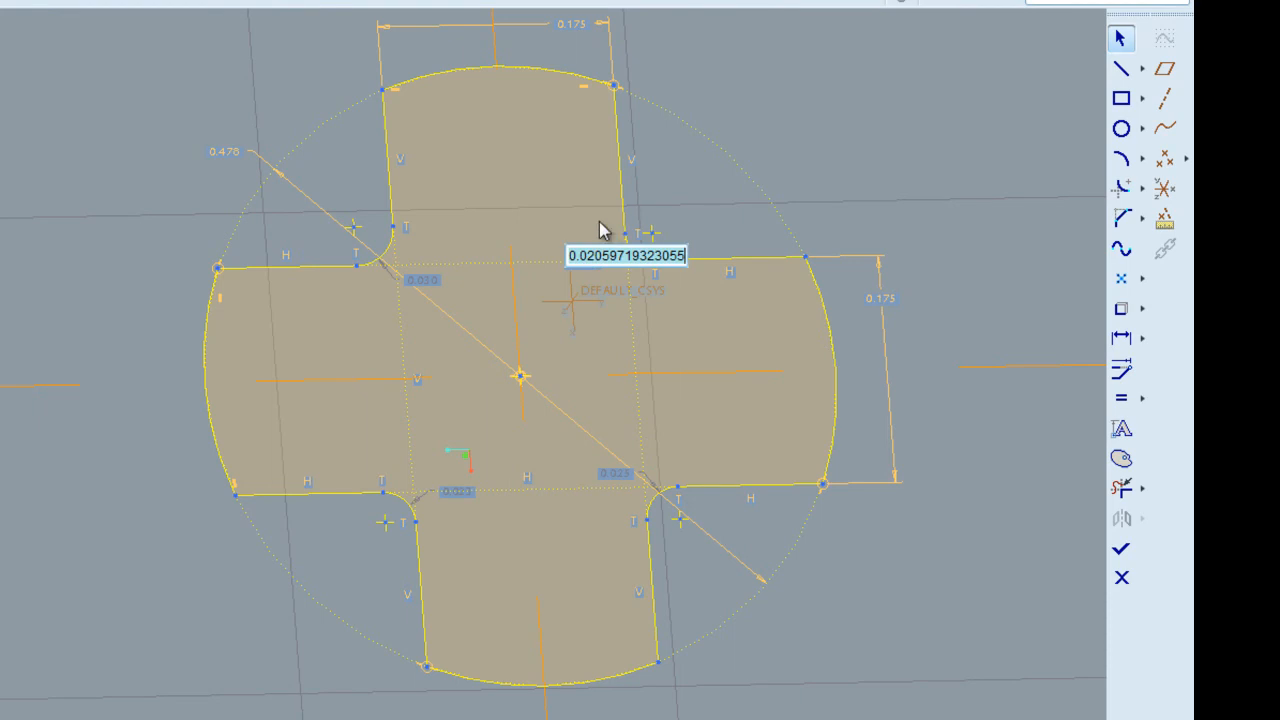
type("0.05")
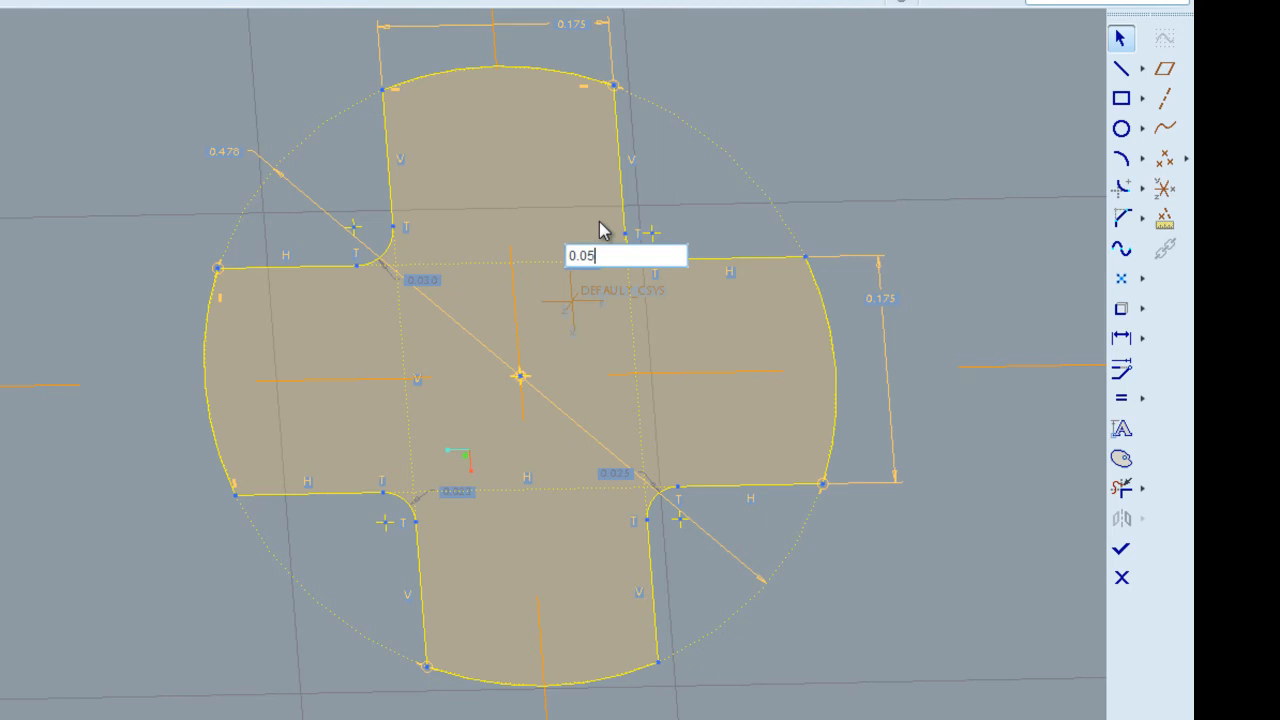
key("Return")
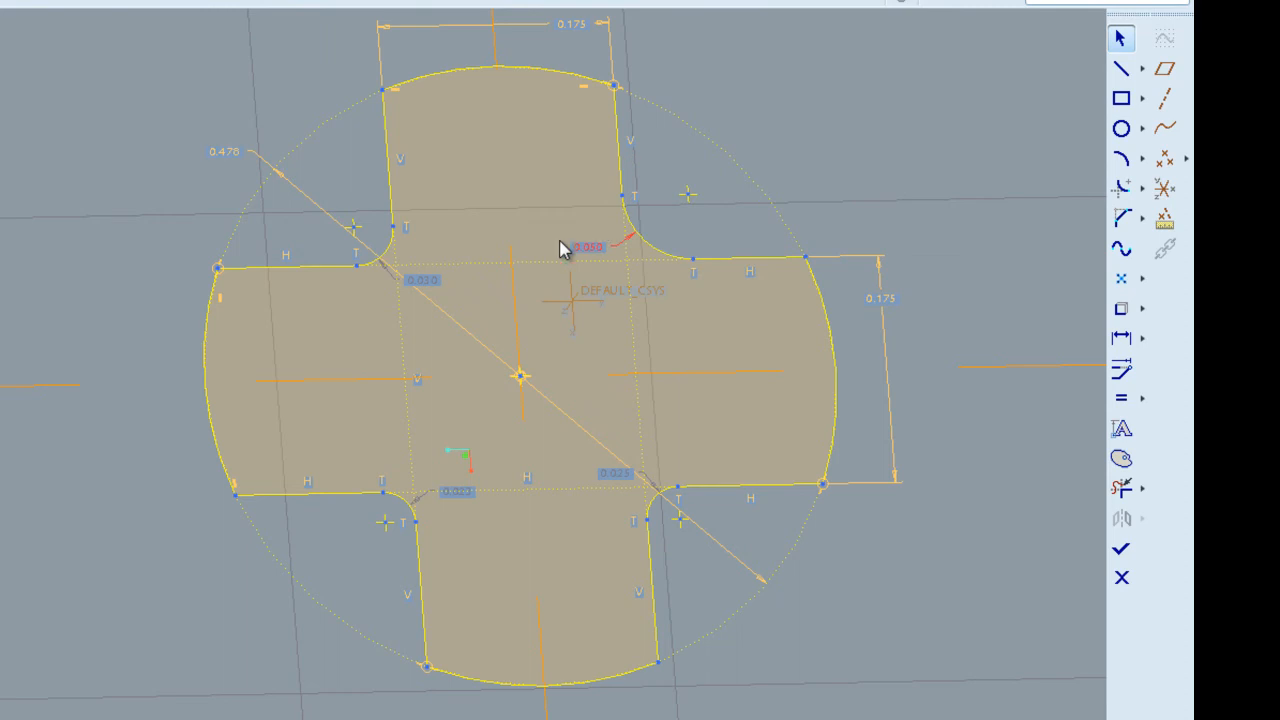
Make the other three inner corner fillets equal in radius to the upper right fillet.
left_click(1121, 398)
left_click(633, 231)
left_click(386, 255)
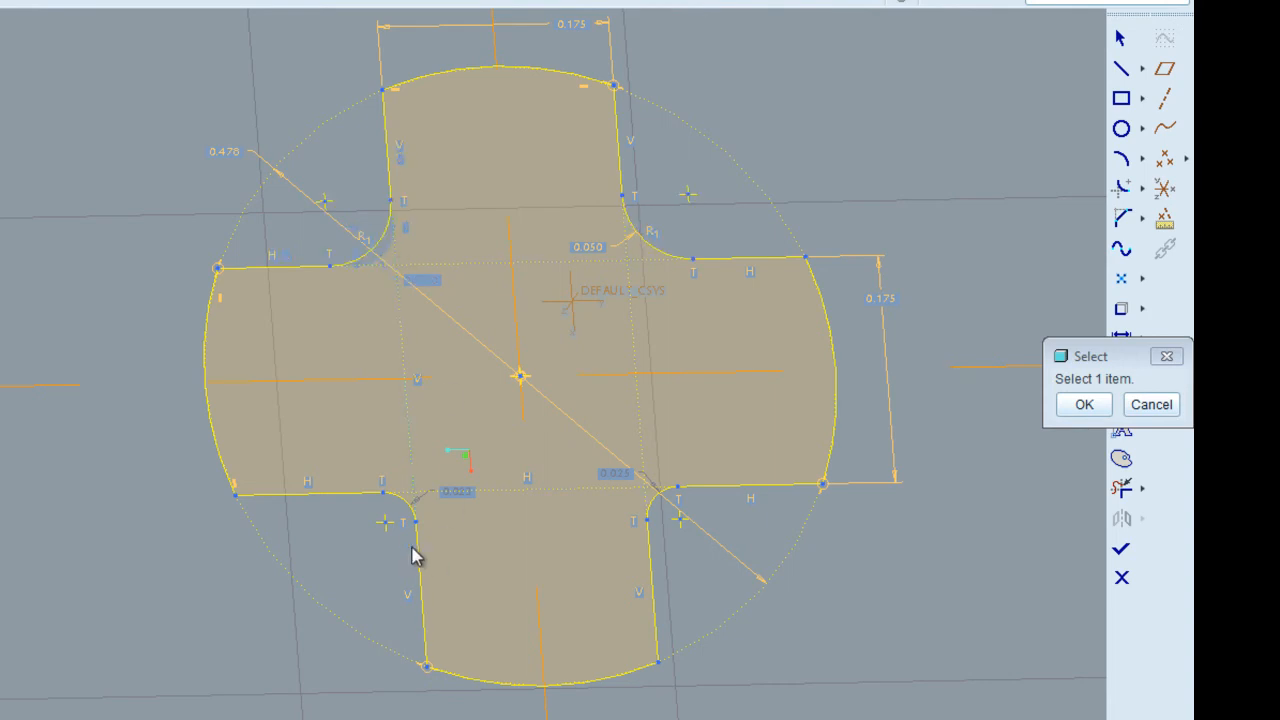
left_click(400, 508)
left_click(655, 511)
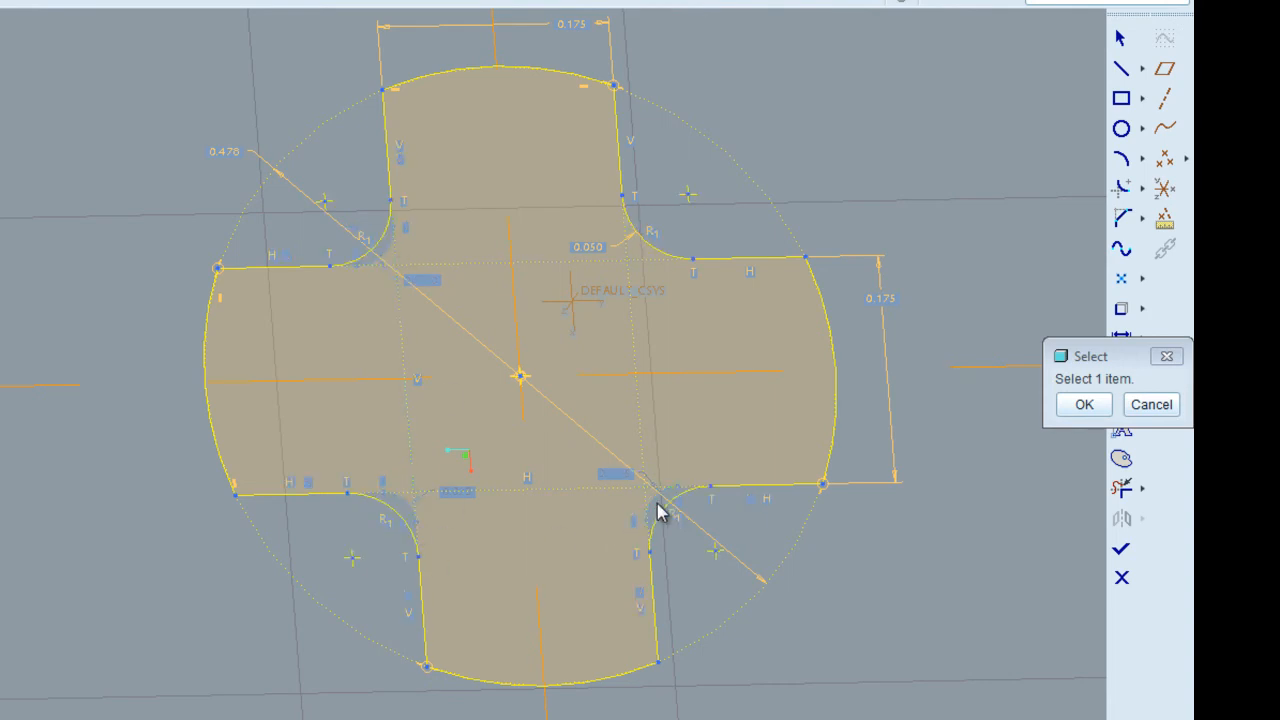
left_click(1119, 39)
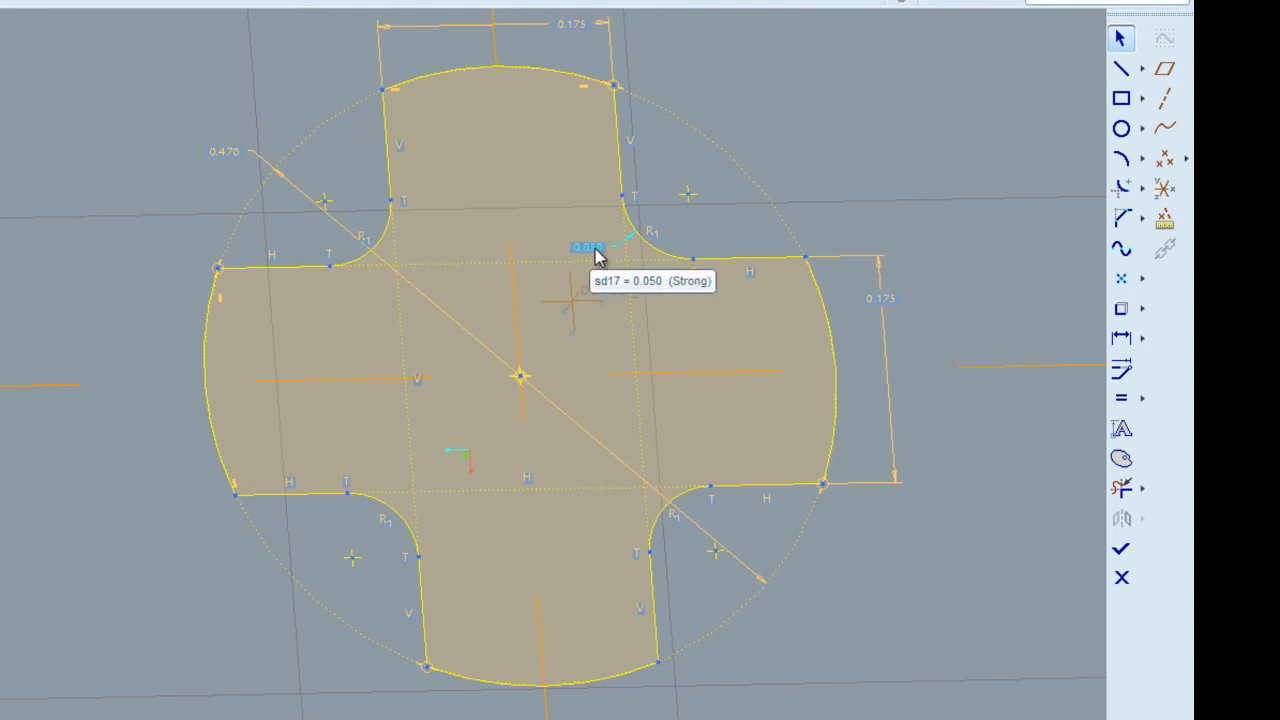
Dimension the cross centre from the vertical reference line, resolving the conflict by deleting the Point On Entity constraint.
scroll(677, 194, "down", 3)
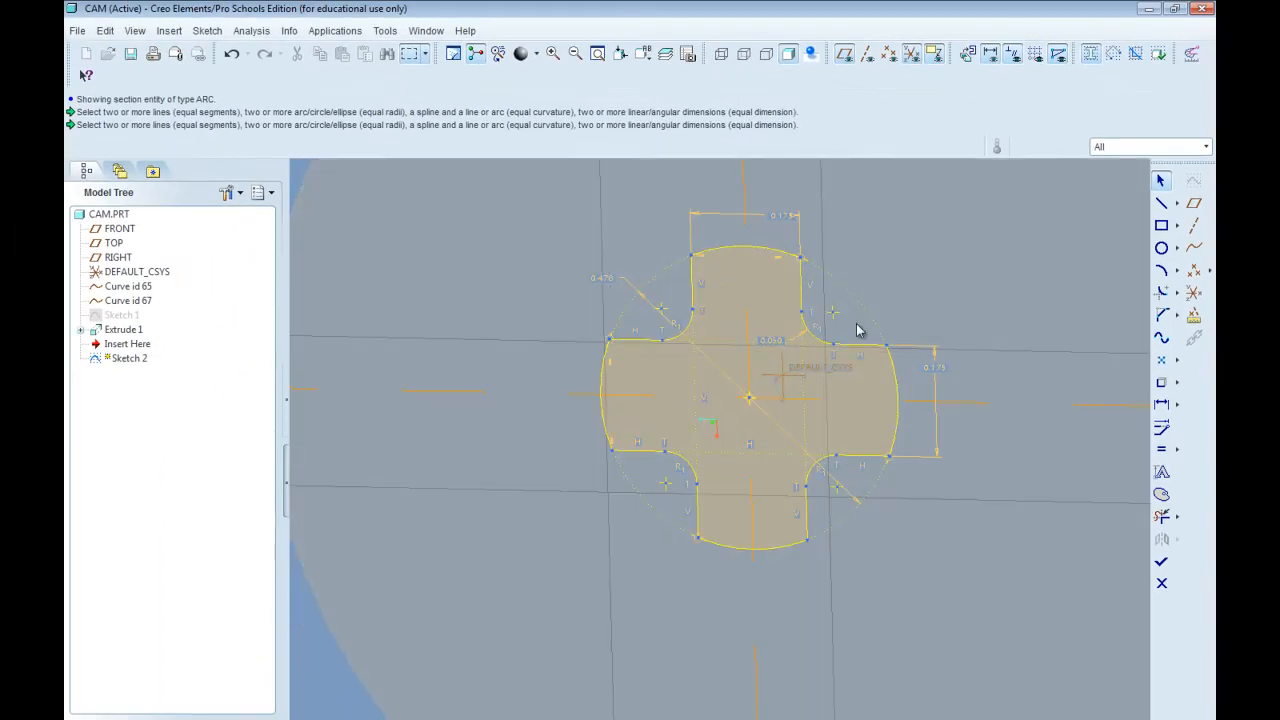
scroll(812, 300, "down", 1)
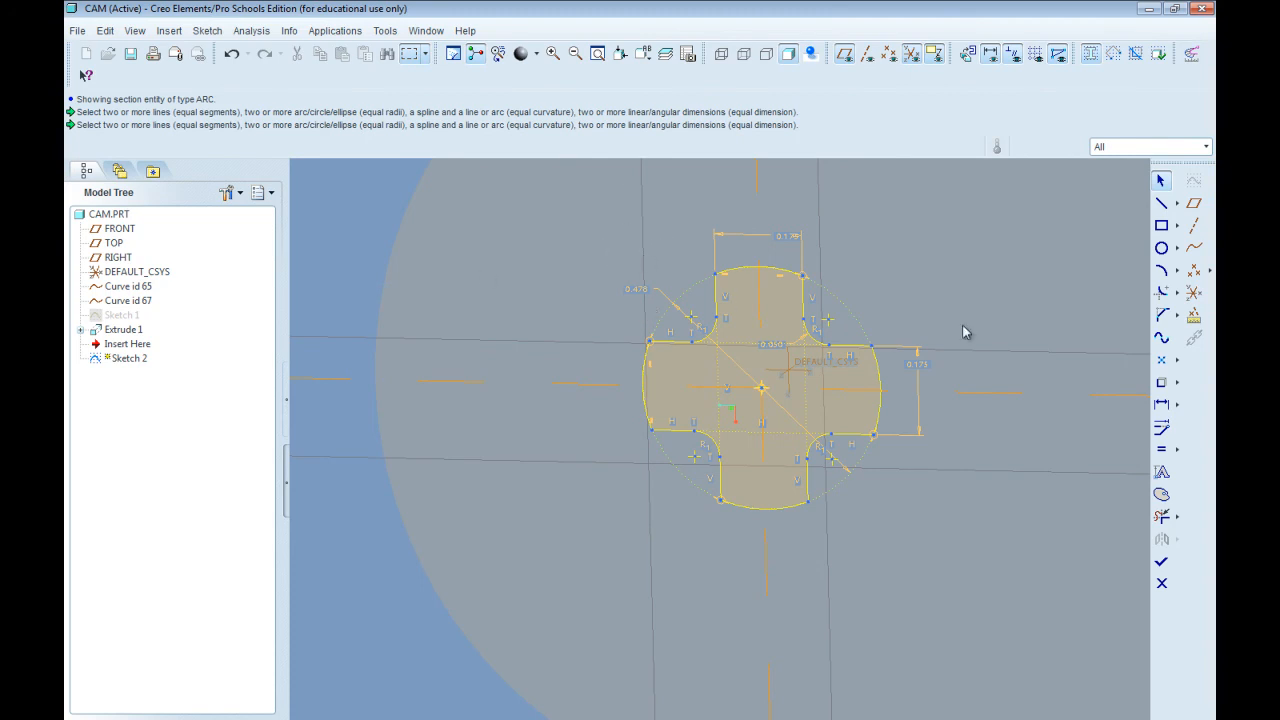
left_click(1162, 406)
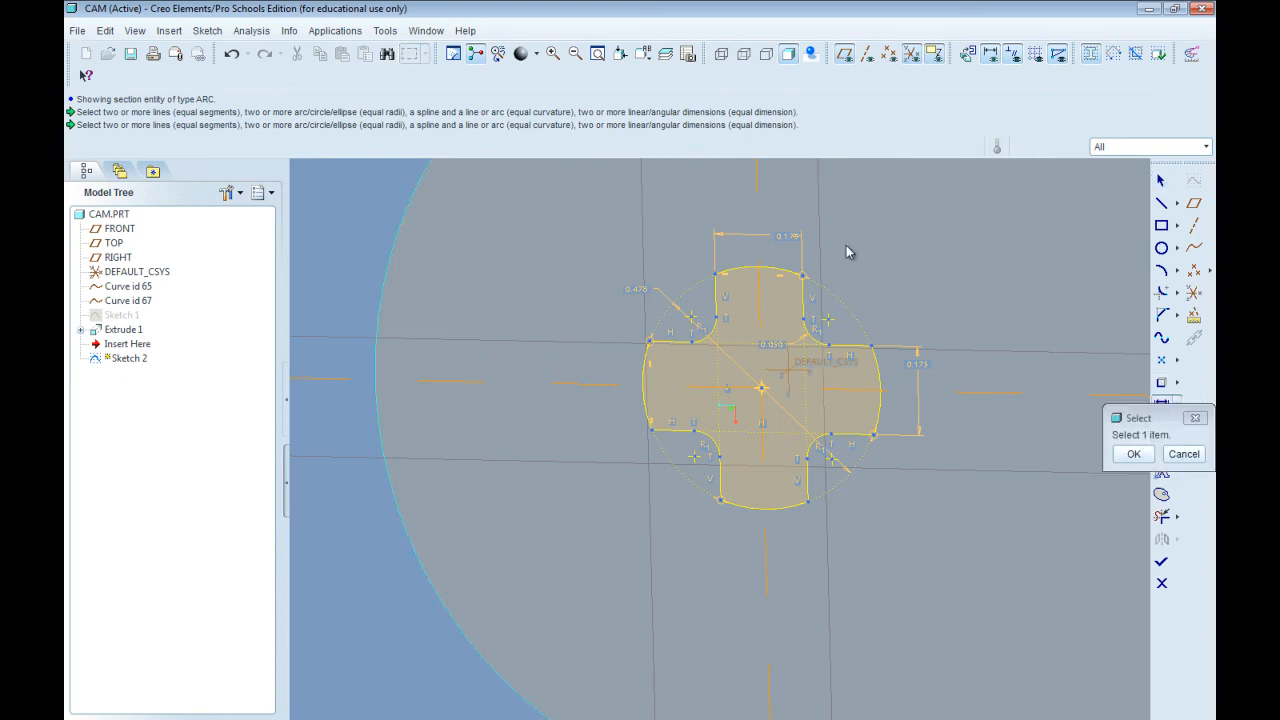
left_click(758, 200)
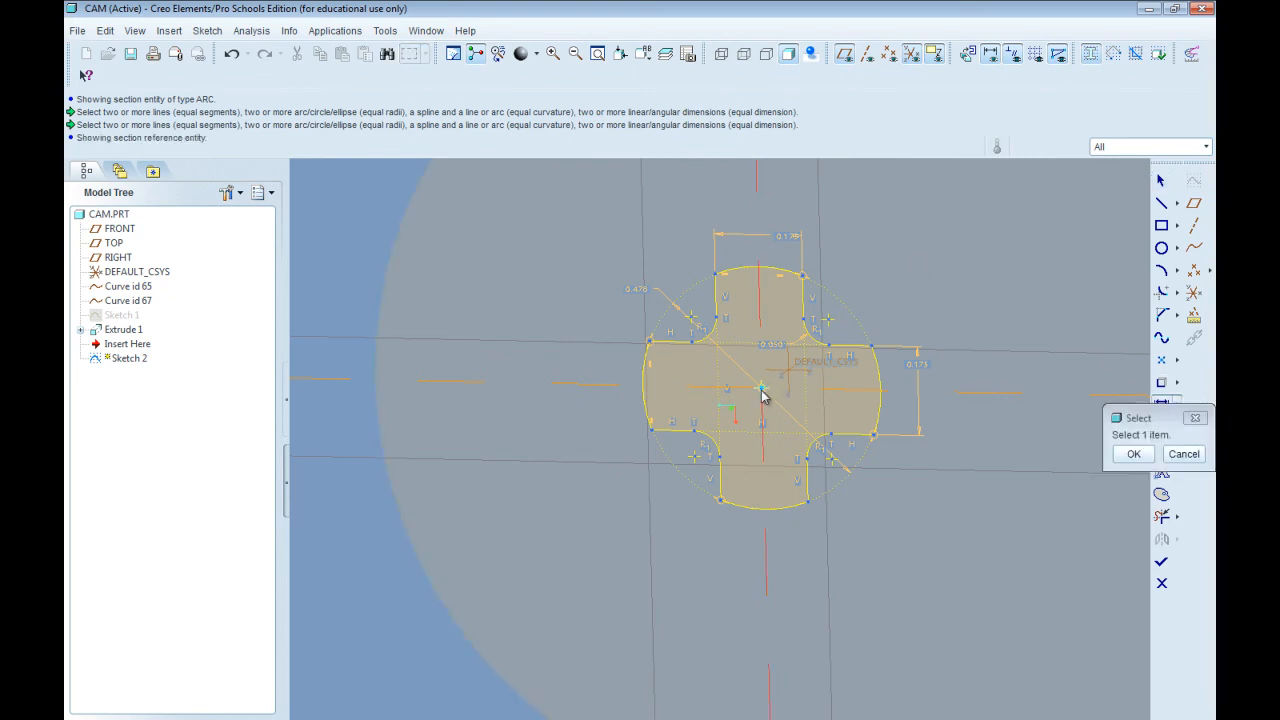
middle_click(789, 538)
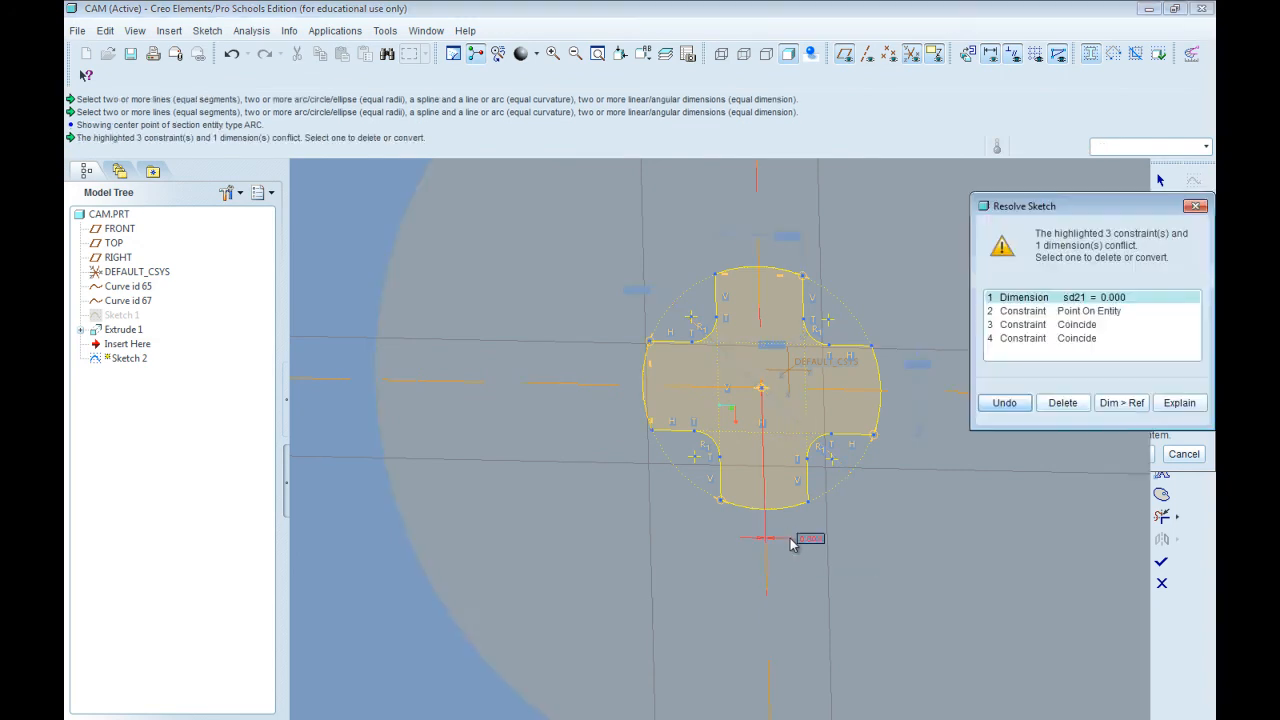
left_click(1081, 312)
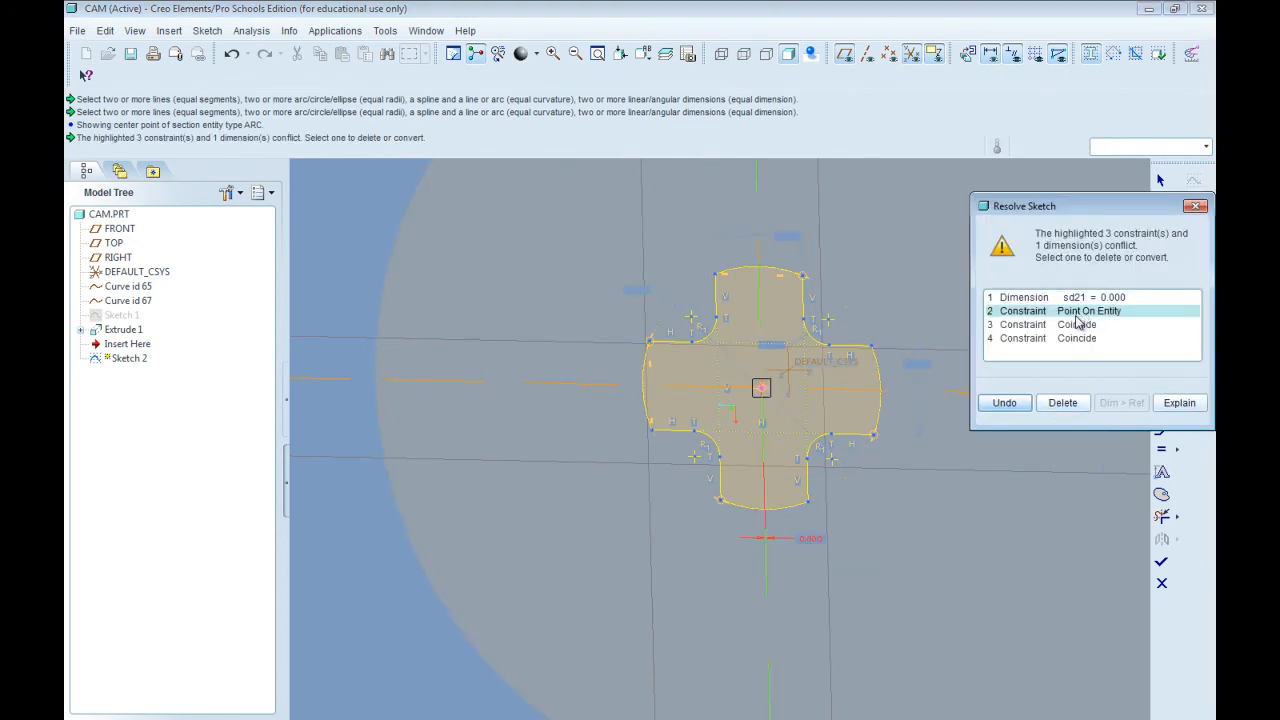
left_click(1049, 409)
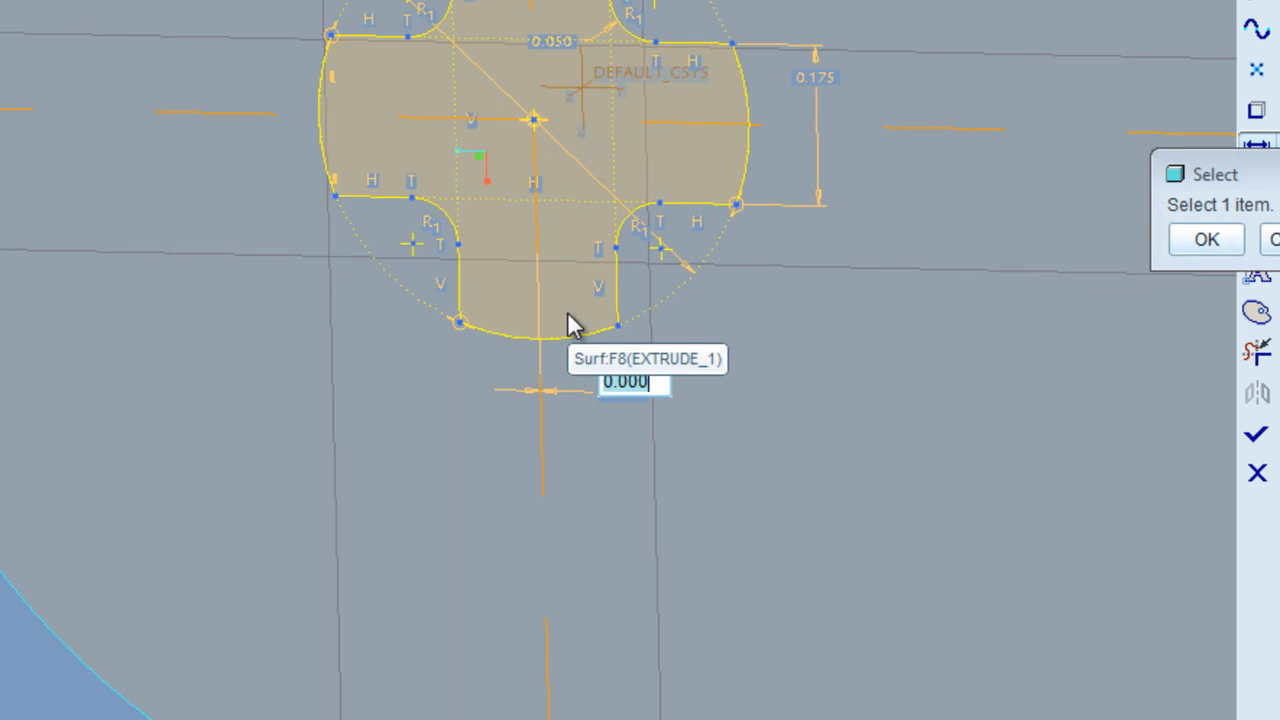
Set the cross centre's horizontal offset to the relation LU/2 and finish the sketch.
type("LU")
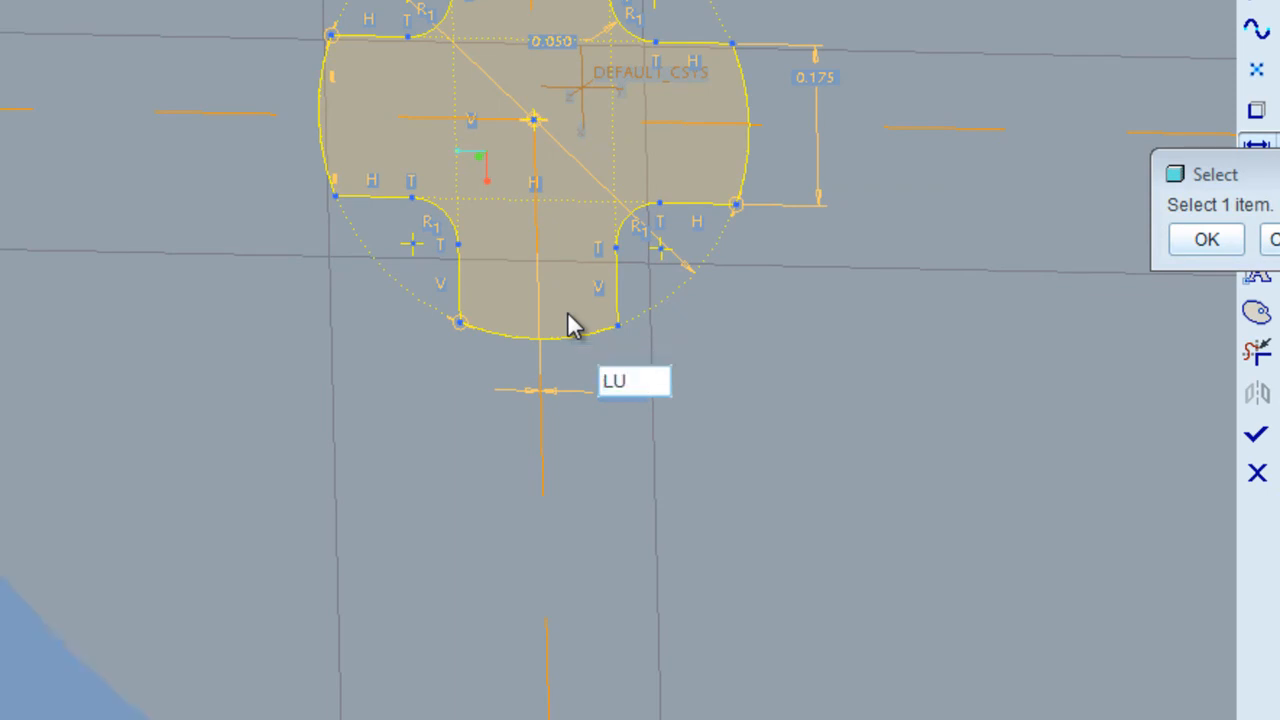
type("/2")
key("Return")
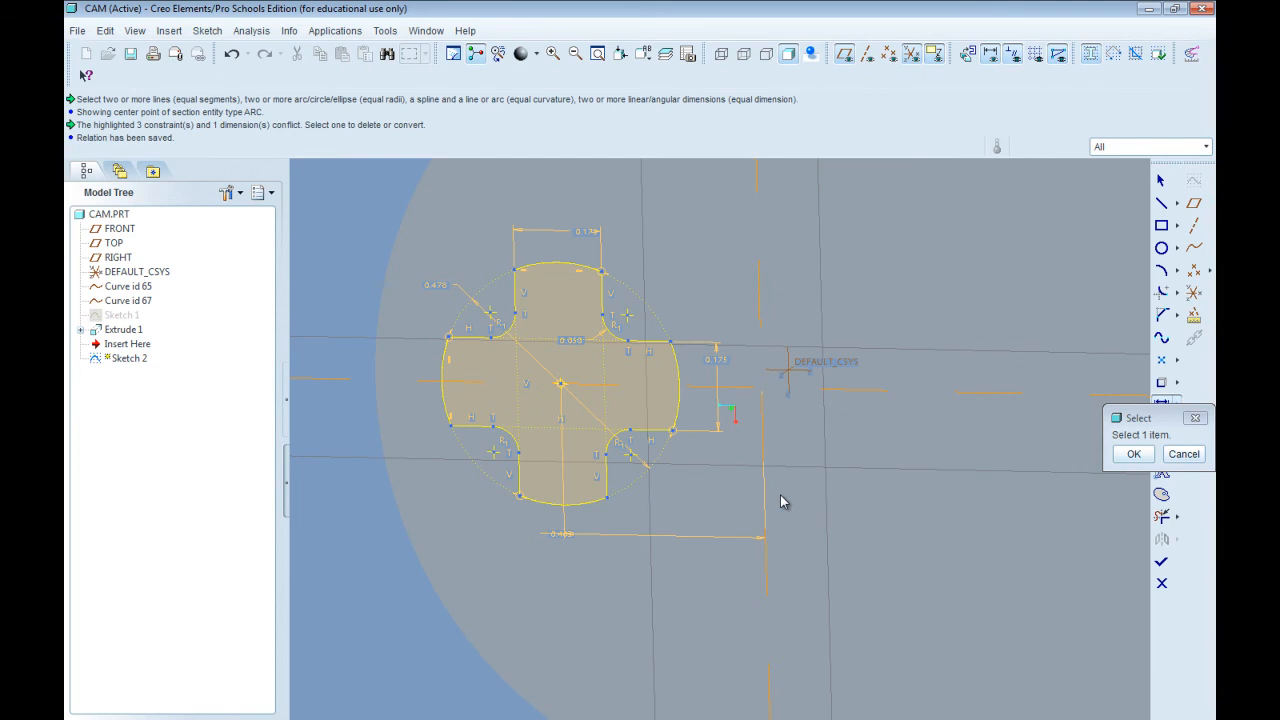
mouse_move(694, 380)
middle_mouse_down()
mouse_move(709, 340)
mouse_move(710, 380)
middle_mouse_up()
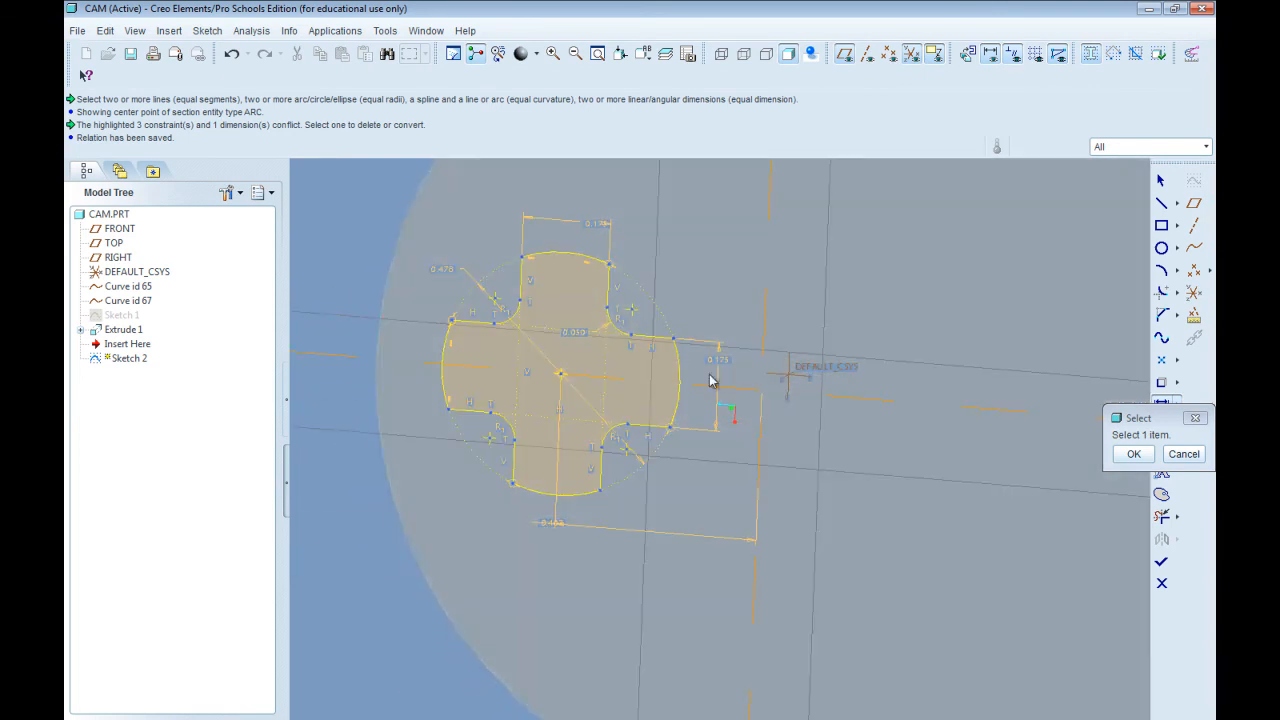
left_click(1134, 456)
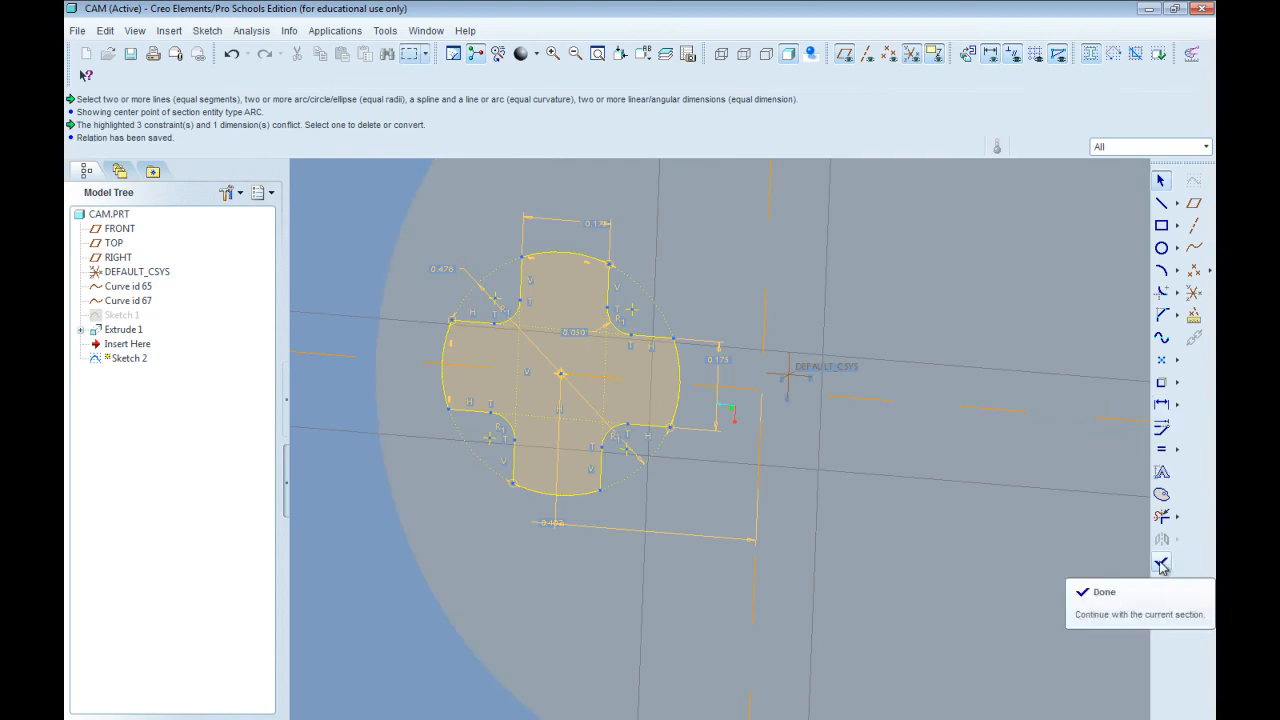
left_click(1161, 565)
middle_click_drag(866, 349, 903, 337)
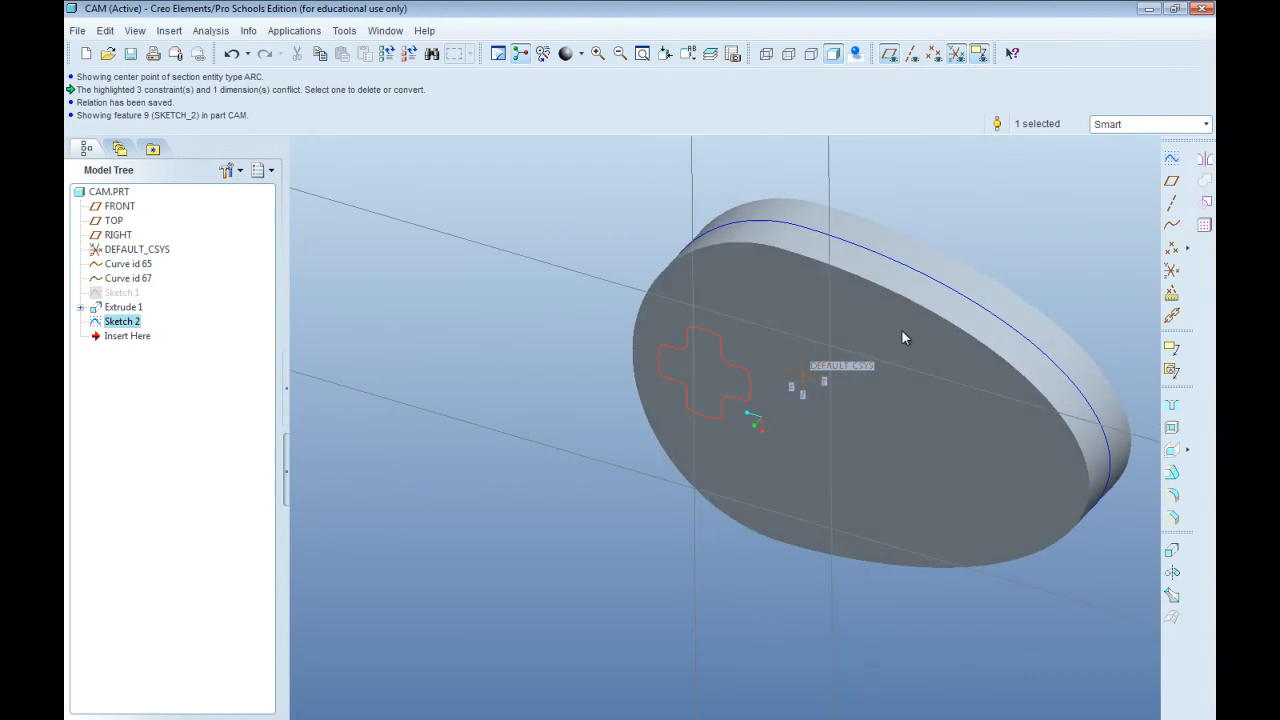
Extrude the cross sketch into the cam as a material-removing cut that intersects all surfaces.
left_click(1171, 552)
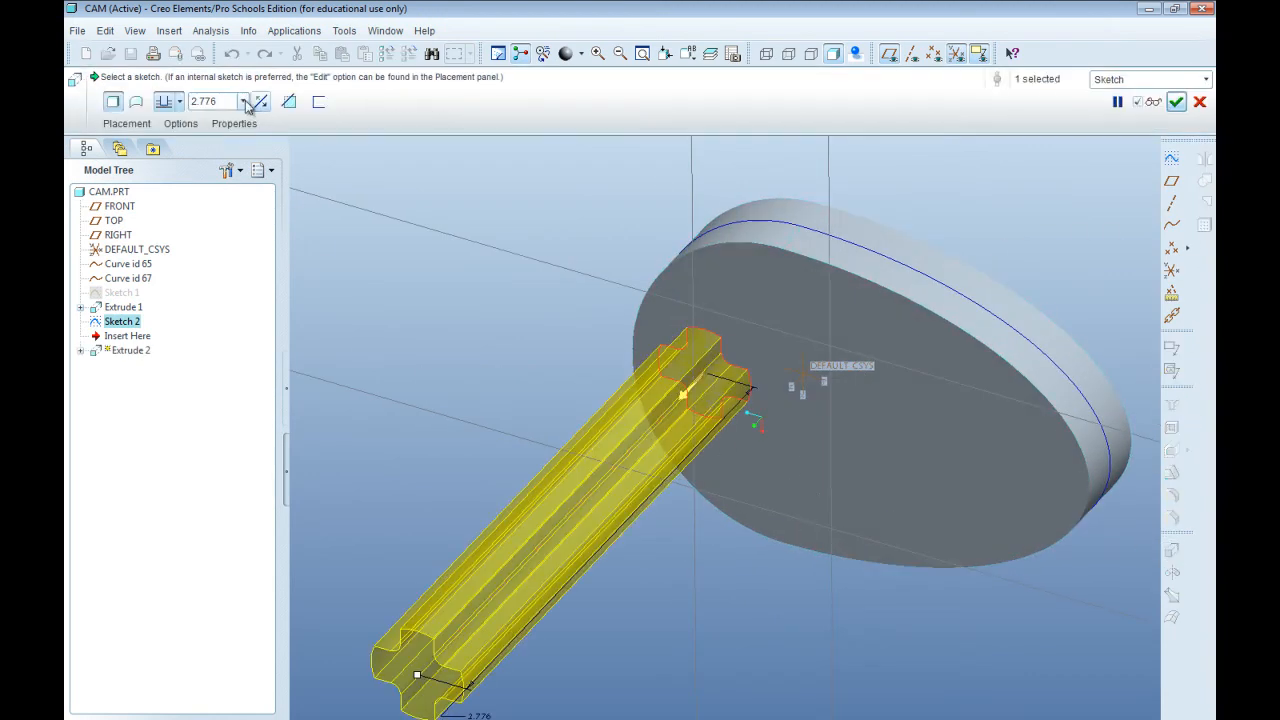
left_click(695, 395)
left_click(531, 190)
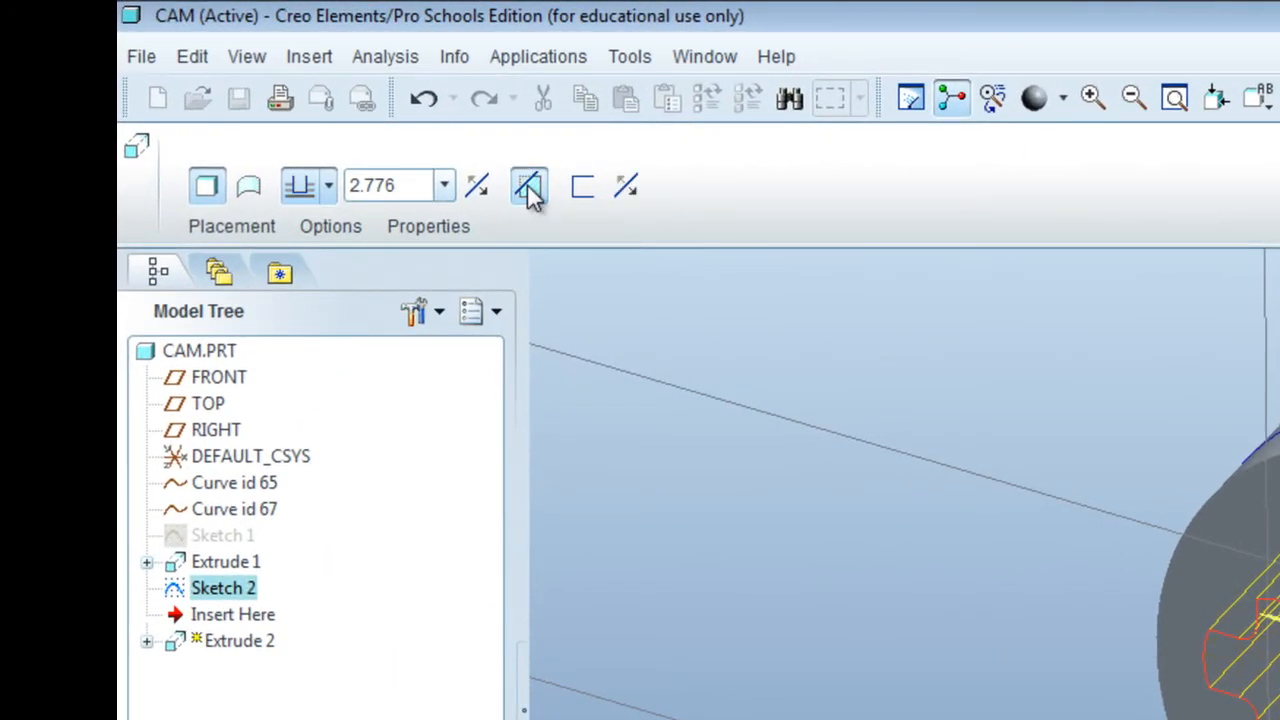
left_click(327, 188)
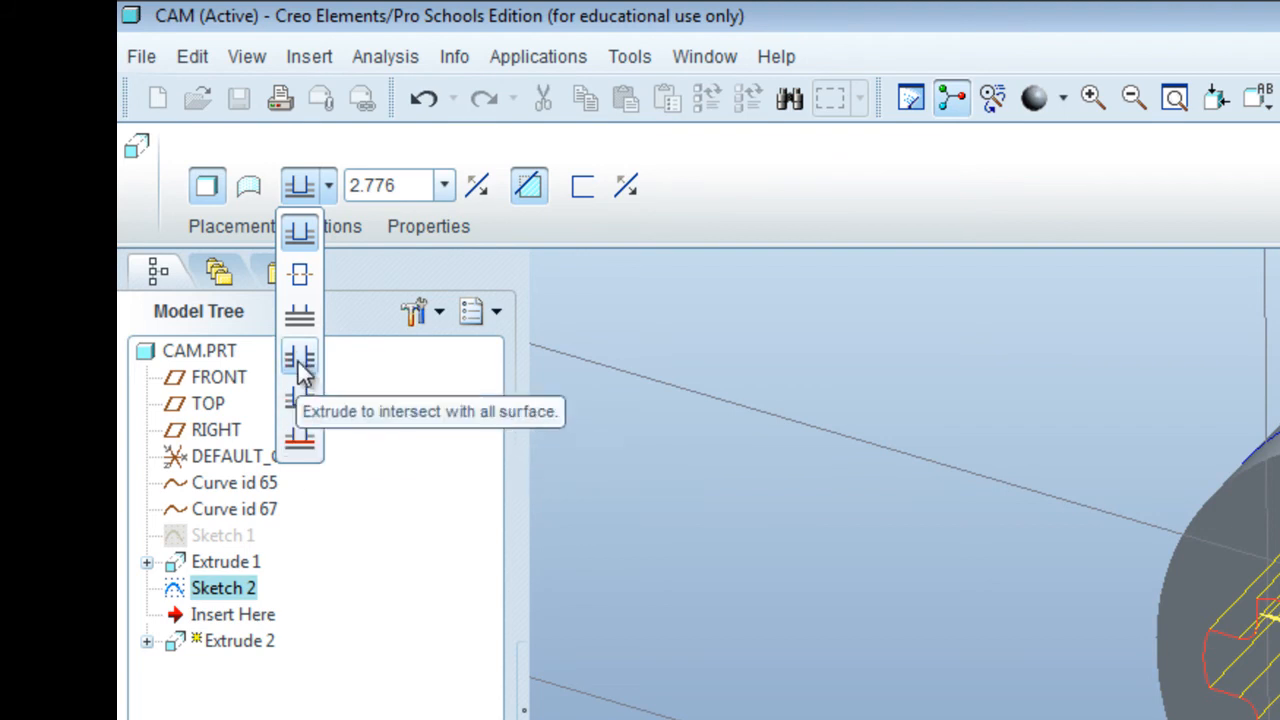
left_click(206, 248)
scroll(542, 308, "up", 1)
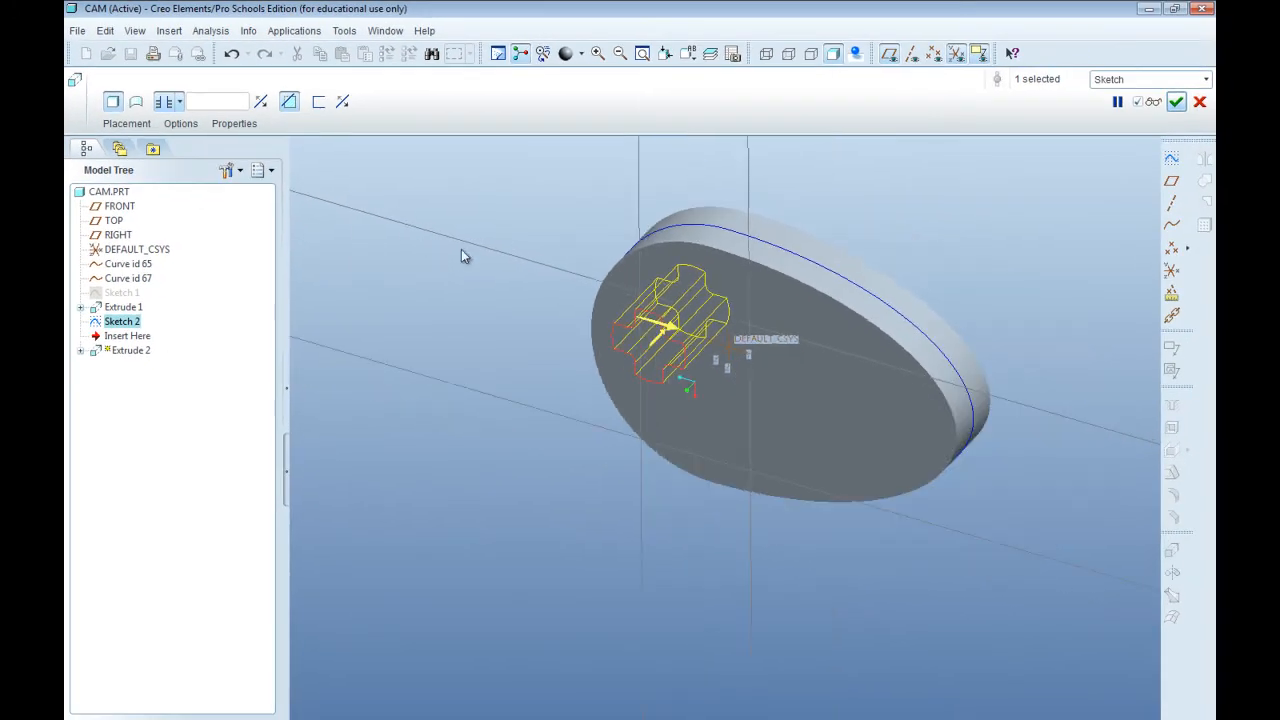
middle_click_drag(1072, 261, 1018, 302)
middle_click_drag(806, 239, 669, 238)
scroll(702, 270, "down", 2)
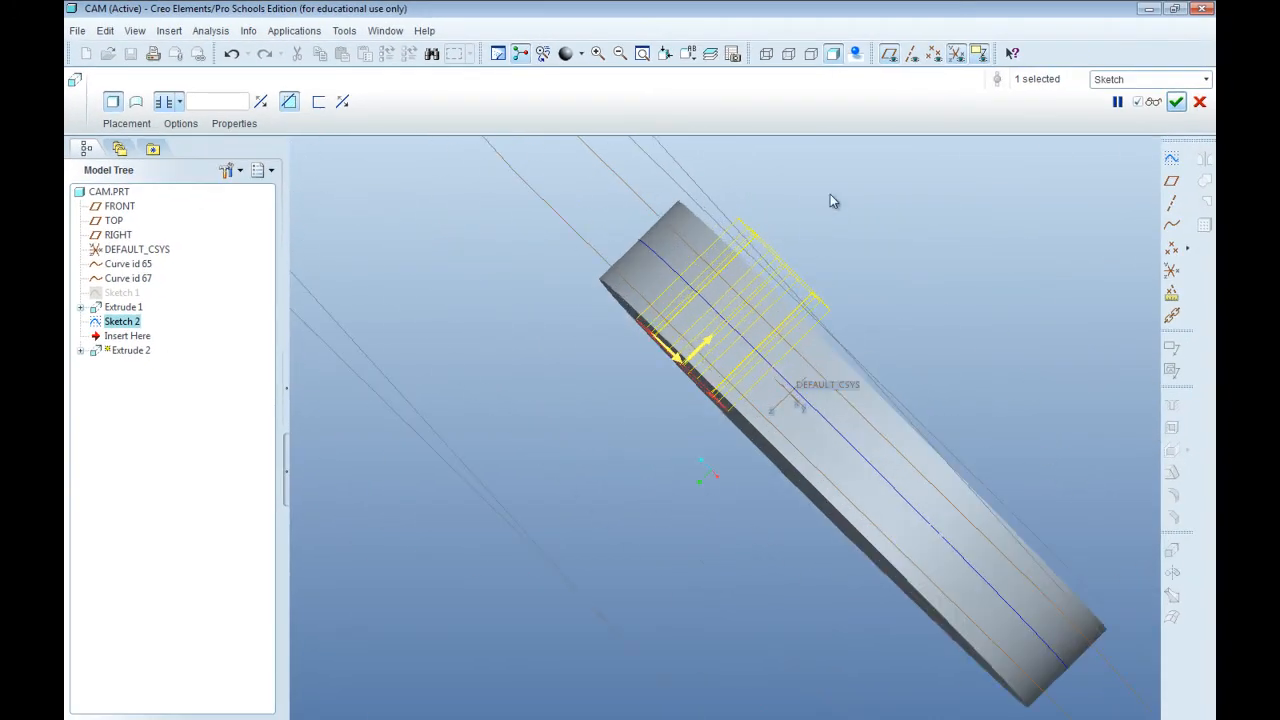
middle_click_drag(890, 246, 951, 206)
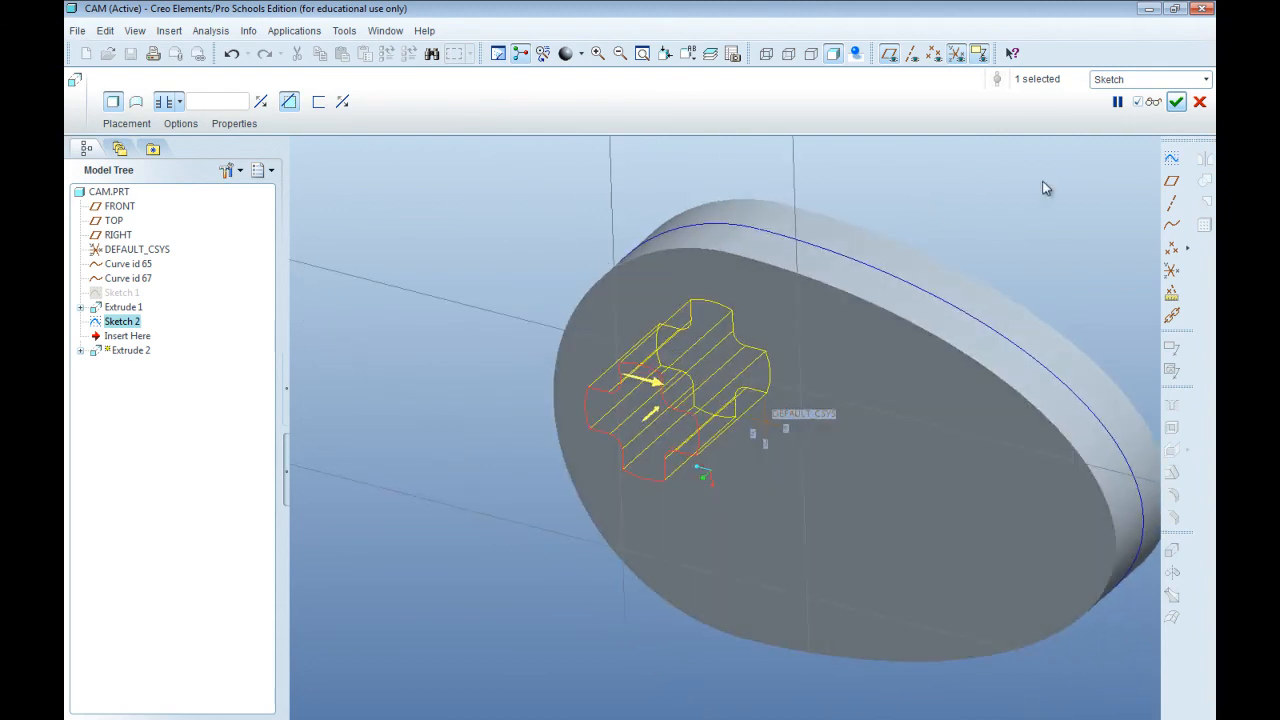
left_click(1176, 102)
middle_click_drag(568, 297, 665, 320)
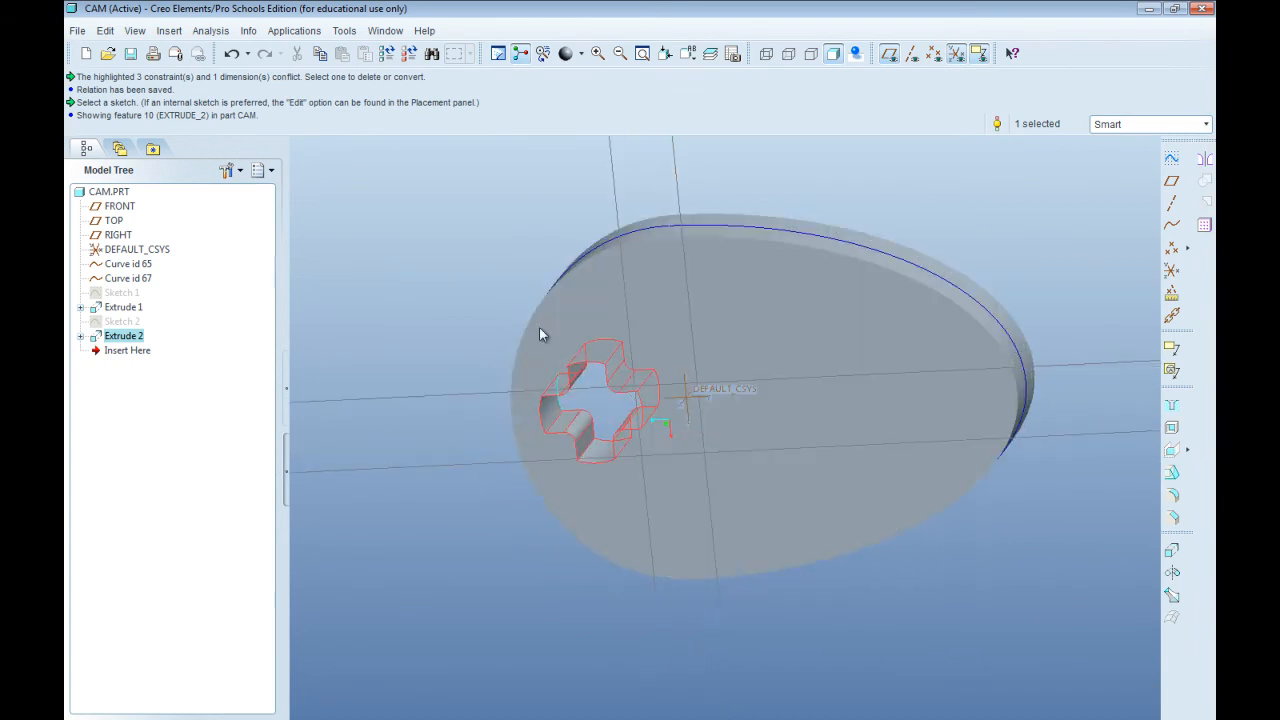
left_click(500, 248)
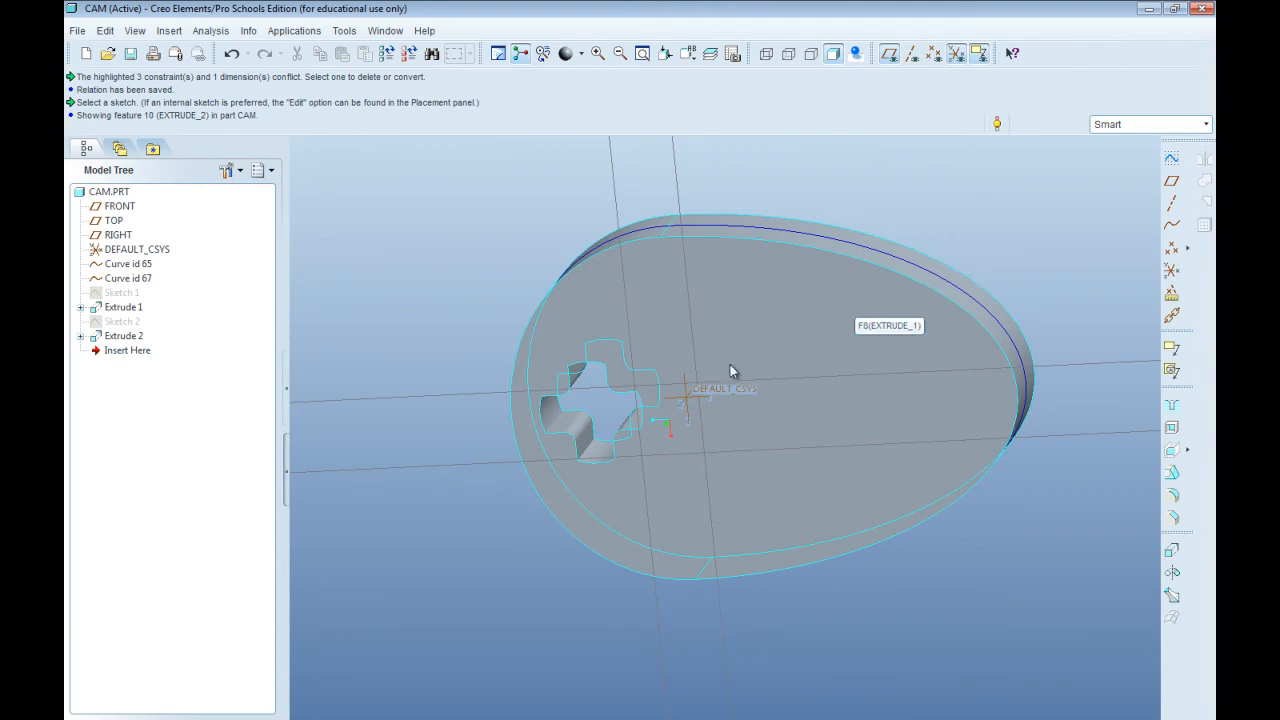
Start a direction pattern of the cross-shaped cut, using the FRONT datum plane as the first direction.
middle_click_drag(668, 368, 562, 392)
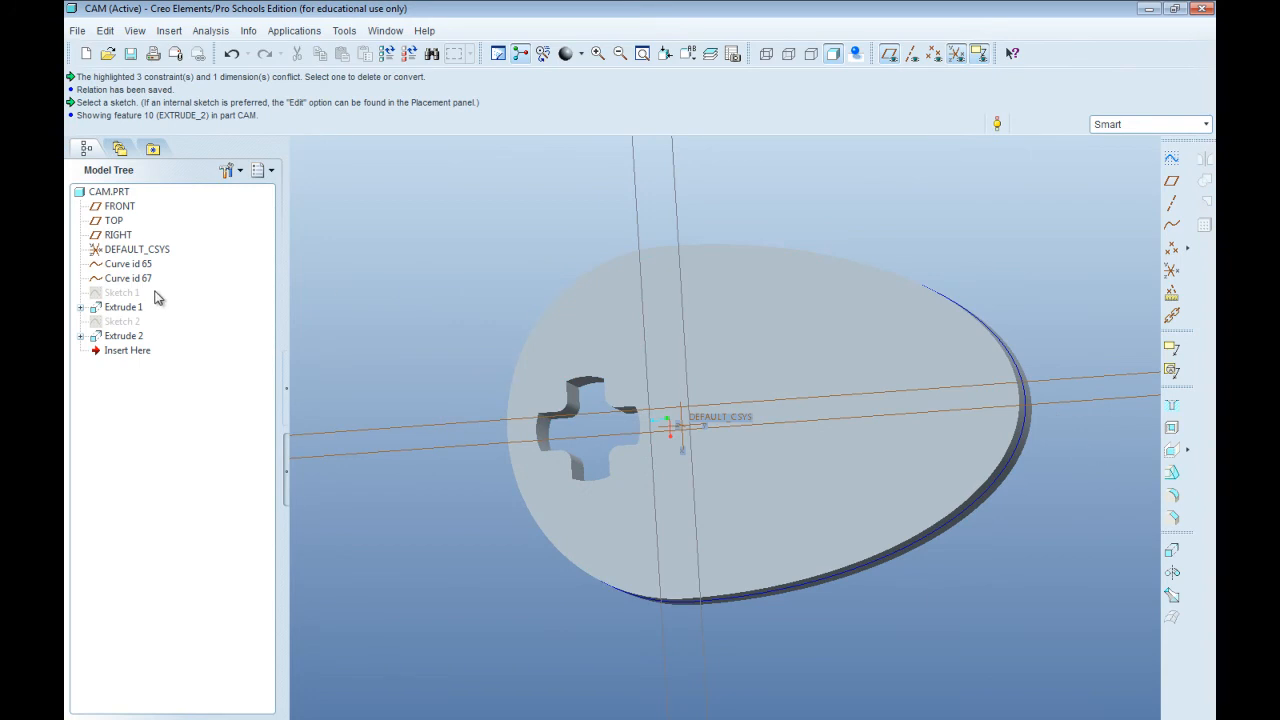
left_click(116, 339)
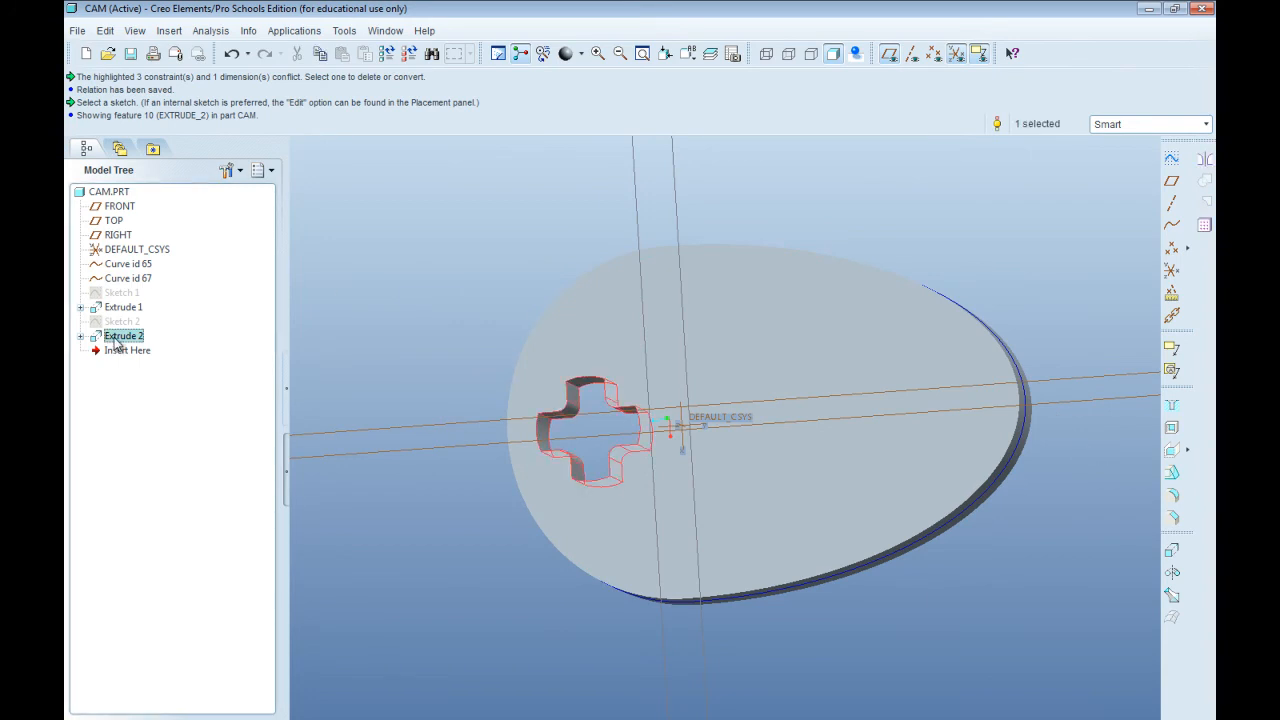
right_click(116, 343)
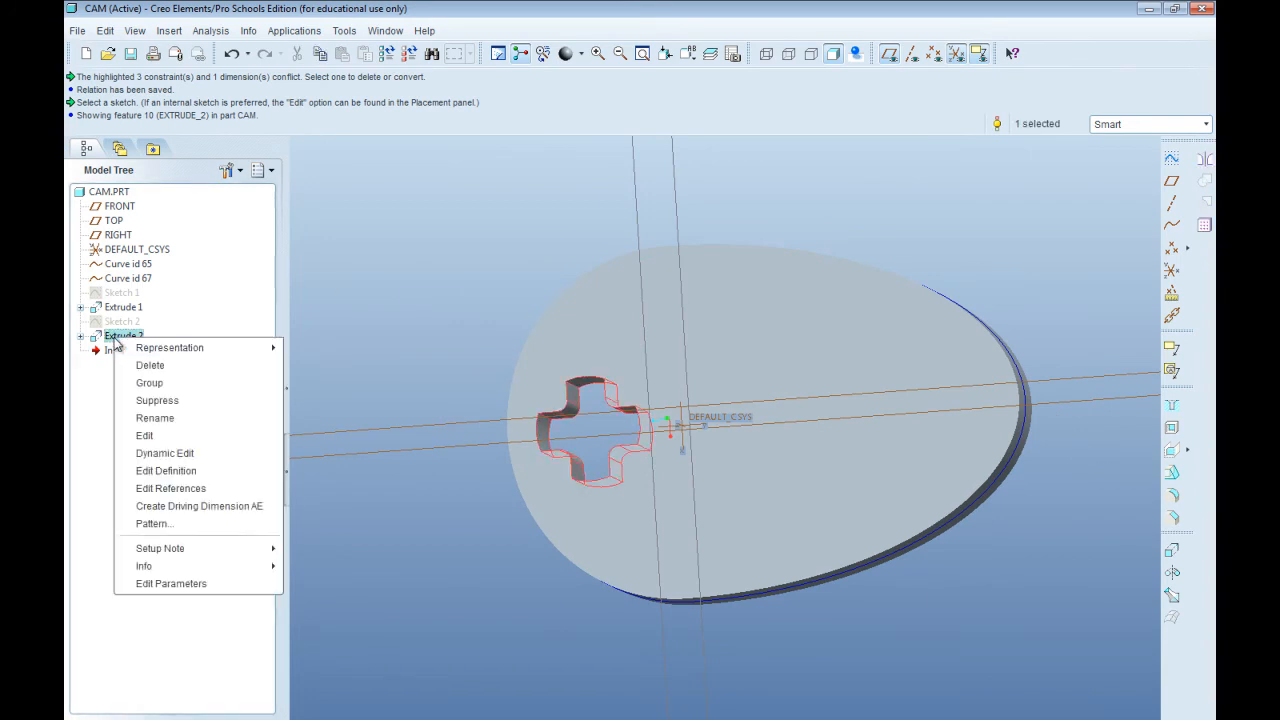
left_click(188, 524)
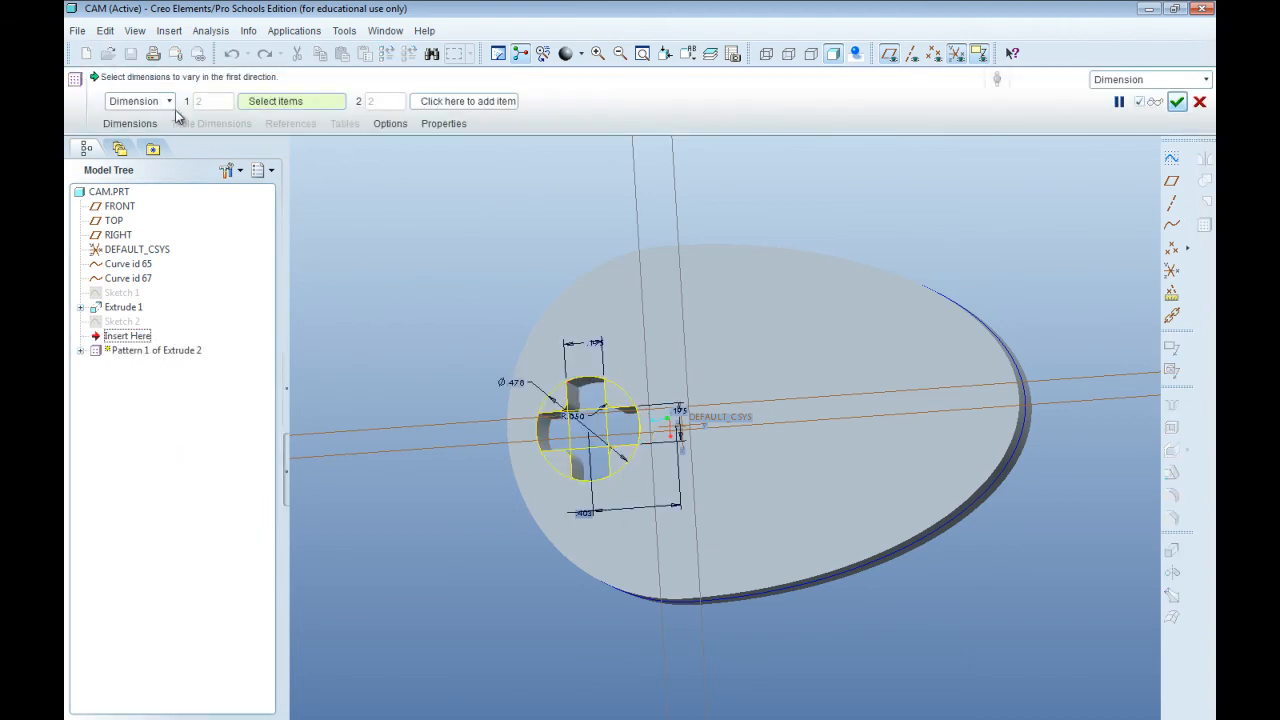
left_click(169, 102)
left_click(127, 131)
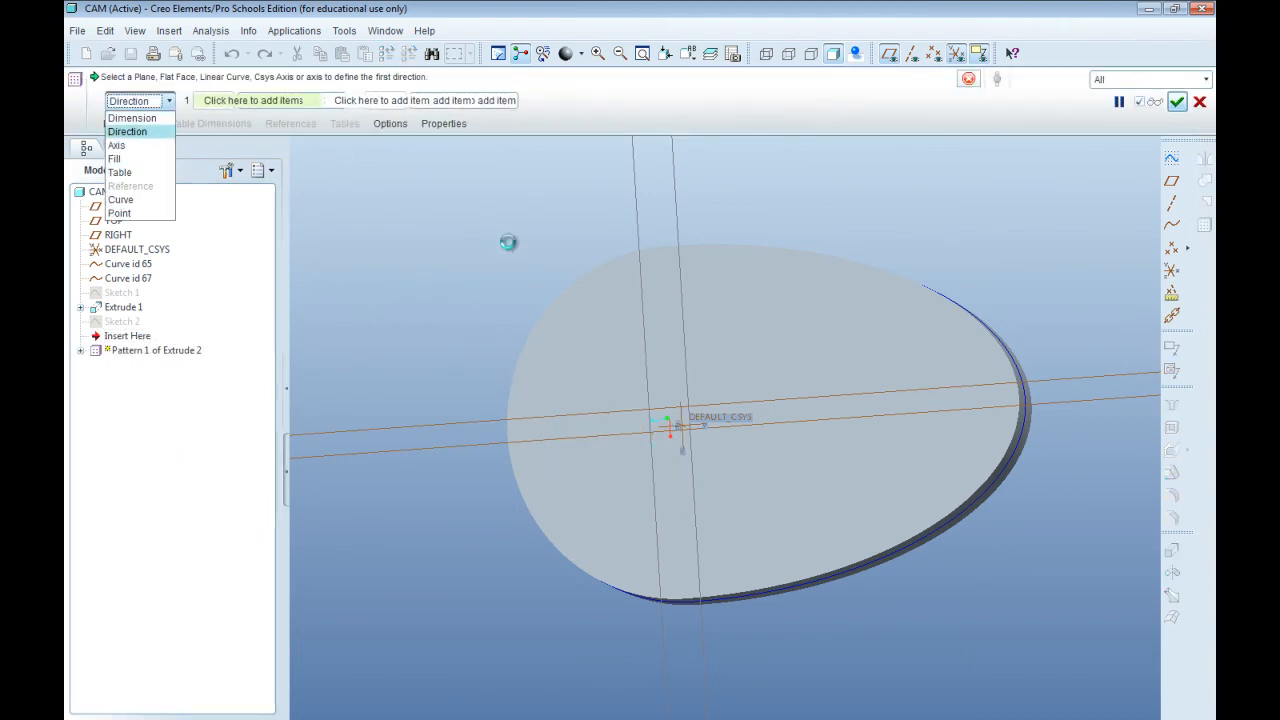
left_click(638, 233)
Set the pattern's spacing in the first direction to LU/2, running toward the cam's narrow end.
left_click_drag(484, 469, 791, 430)
double_click(885, 399)
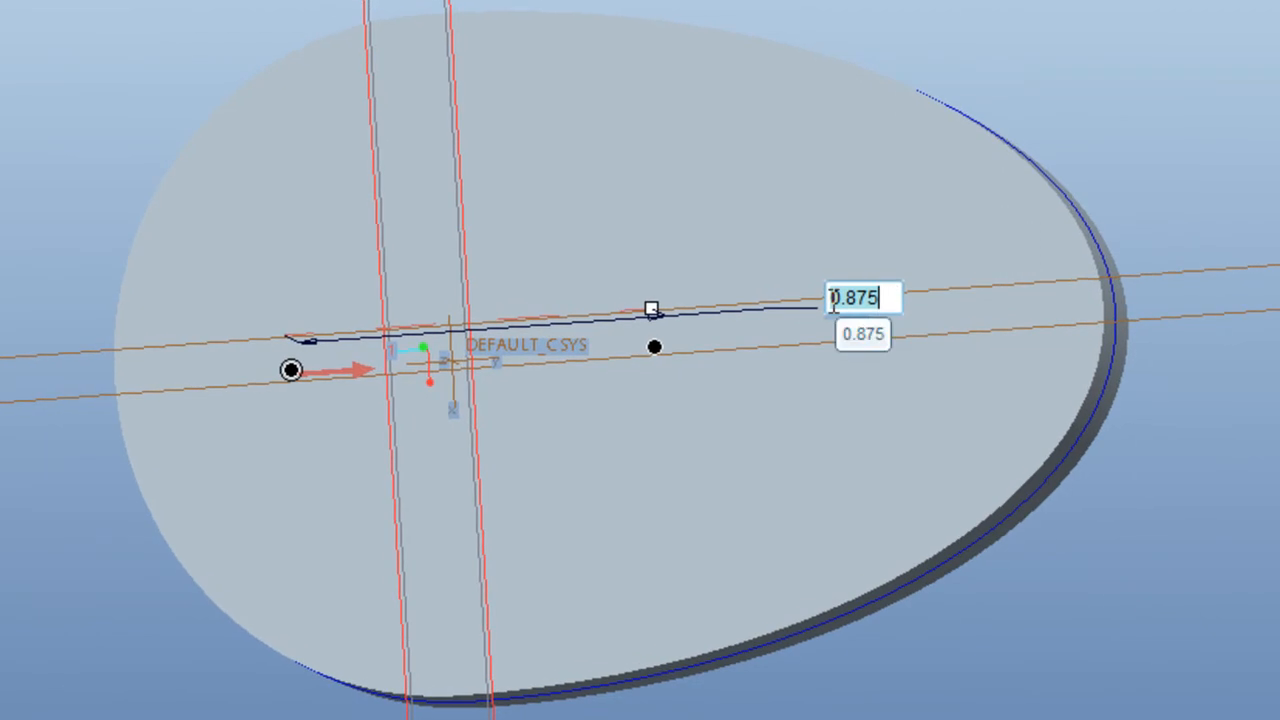
key("BackSpace")
type("U/2")
key("Return")
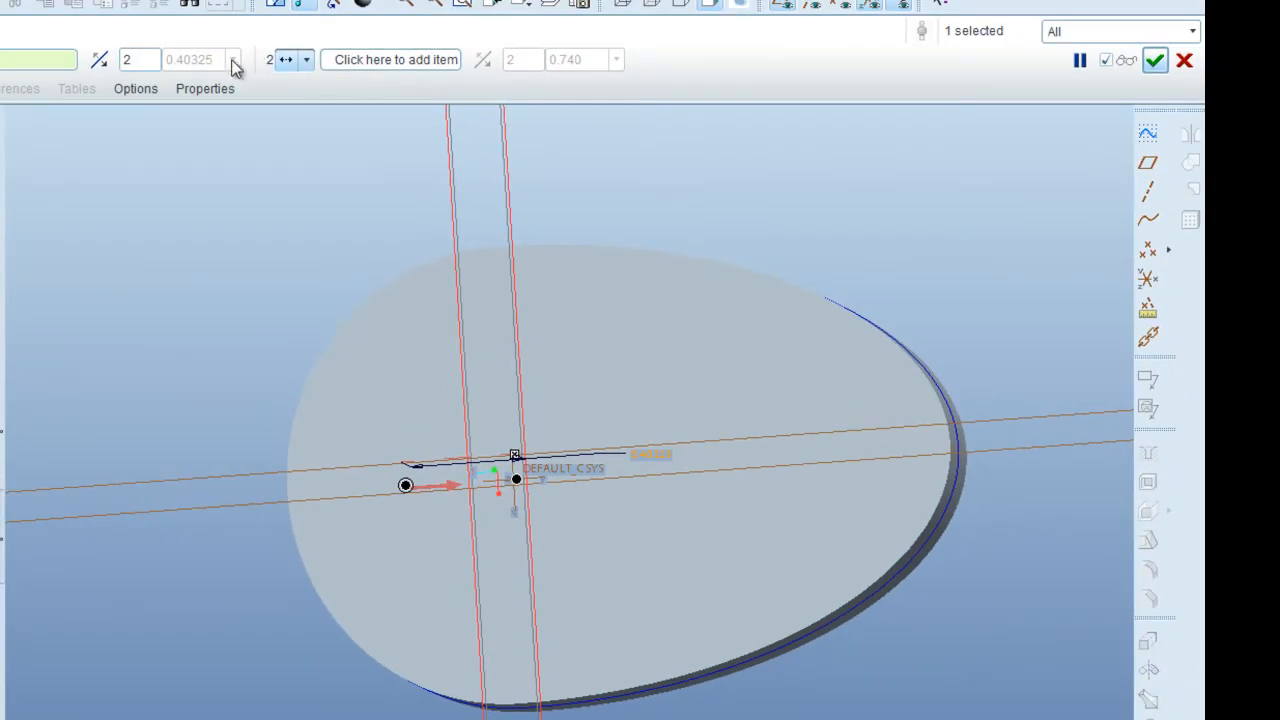
Set the pattern to 5 members, exclude the fourth one, and complete the pattern.
double_click(145, 62)
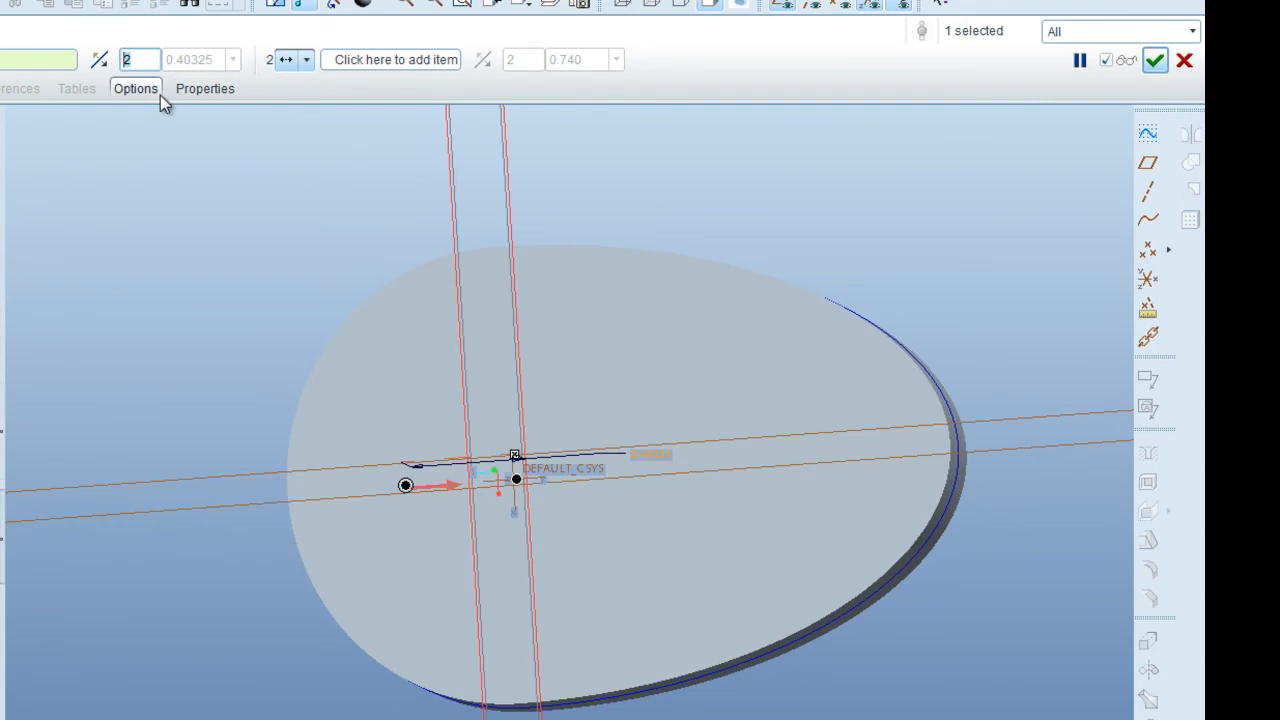
type("5")
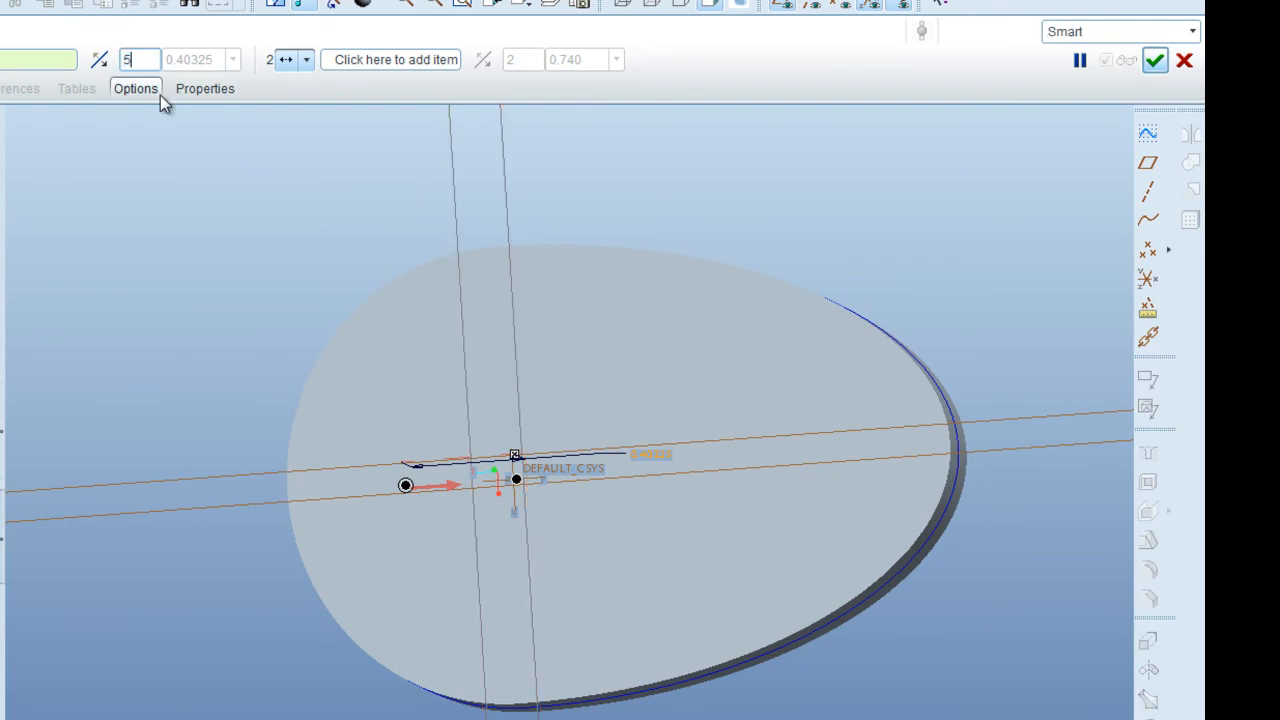
key("Return")
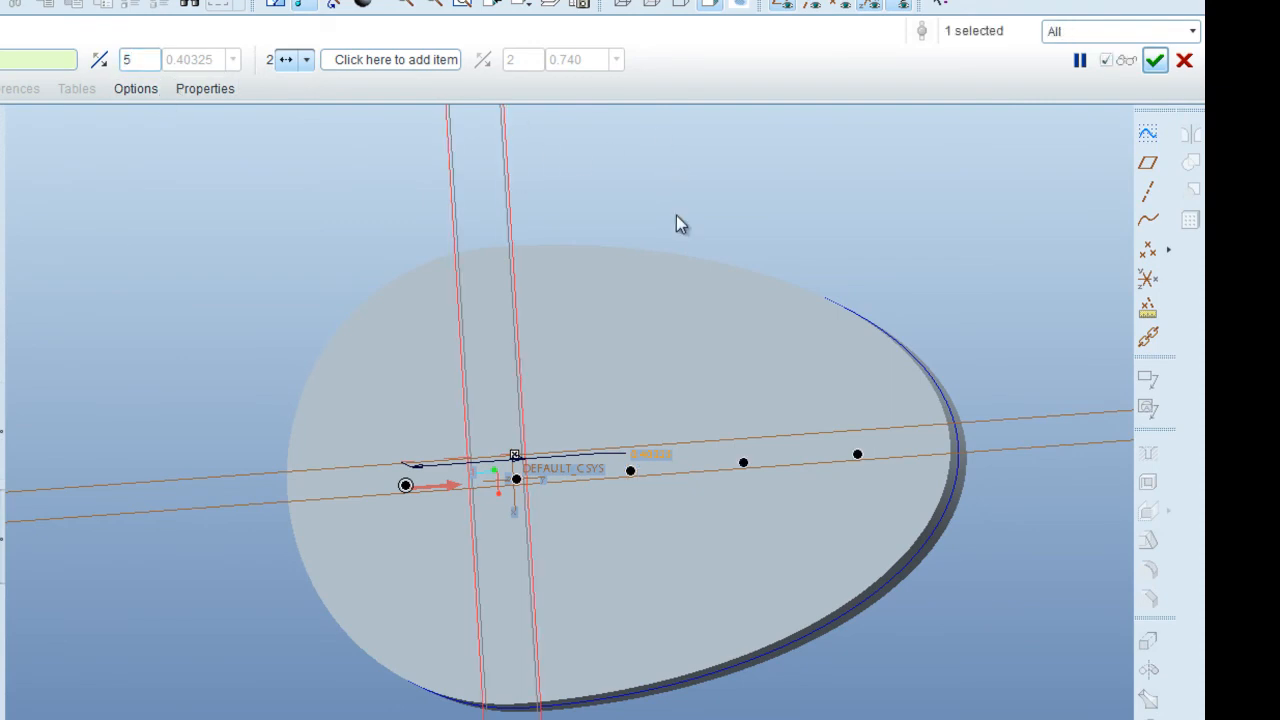
middle_click_drag(691, 284, 707, 315)
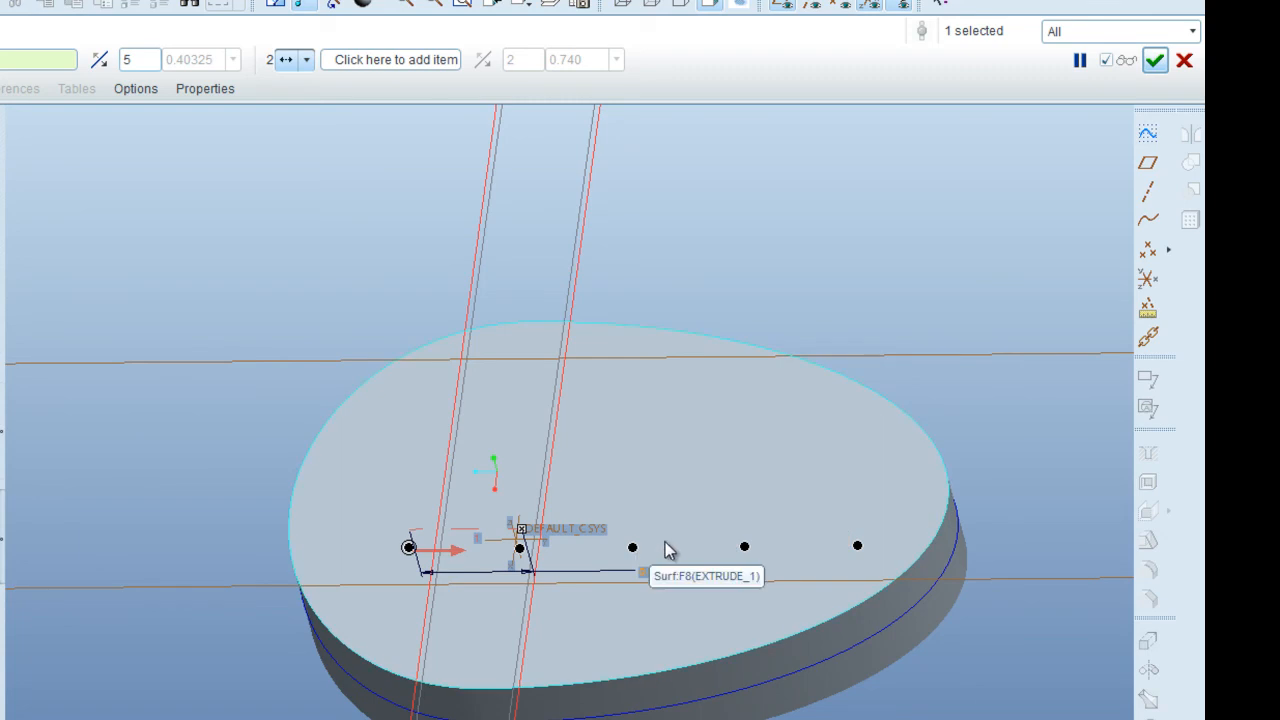
left_click(745, 547)
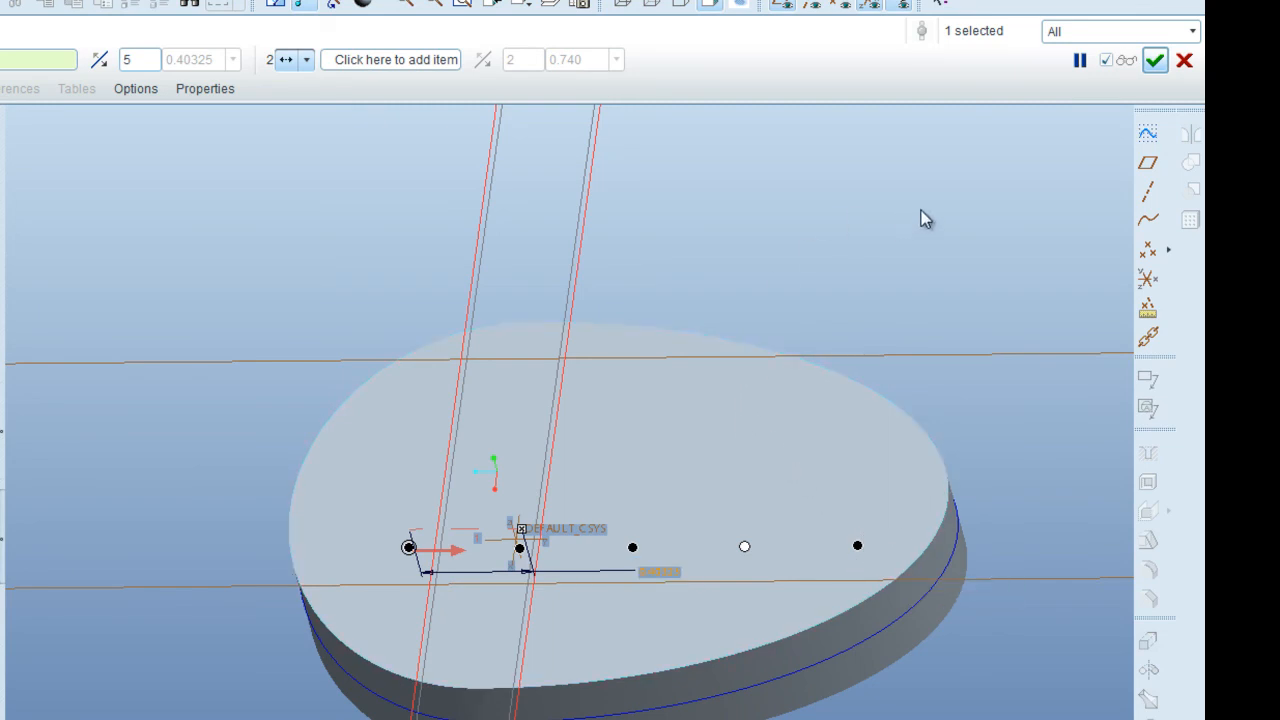
left_click(1155, 62)
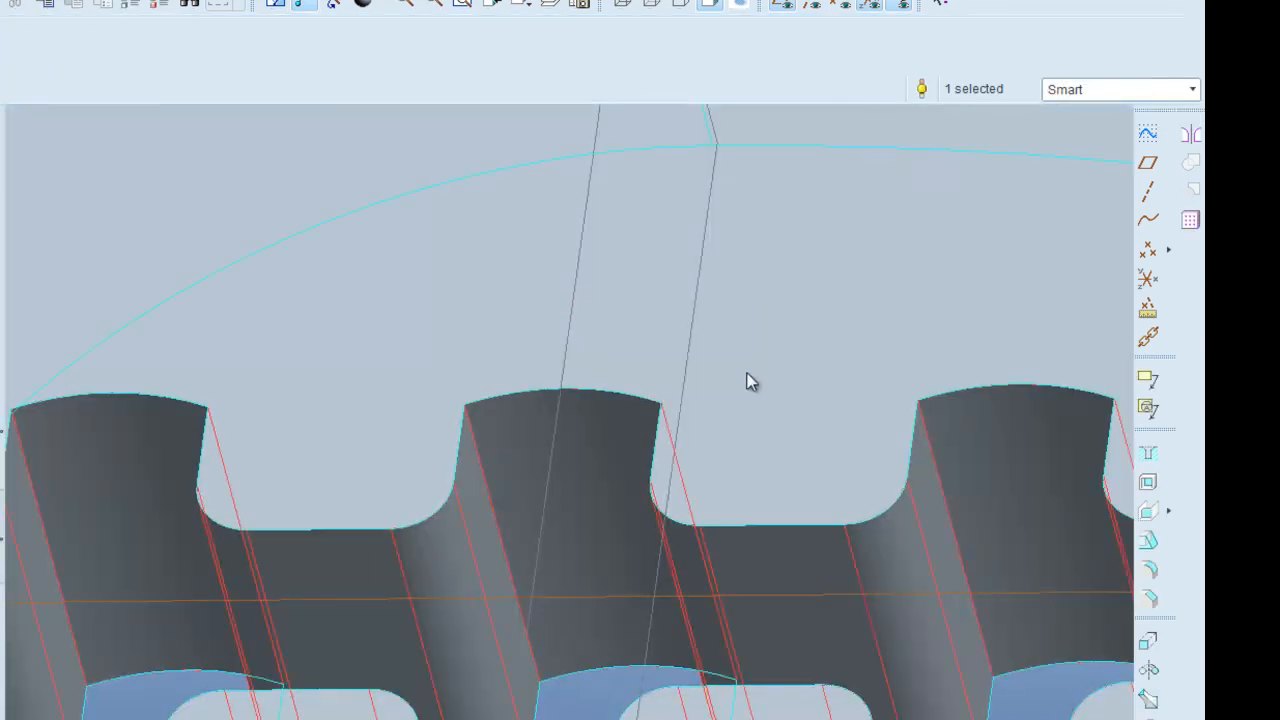
Start a new sketch on the cam's flat face, with the FRONT plane as the left orientation reference.
scroll(648, 384, "up", 5)
middle_click_drag(636, 388, 537, 520)
left_click(702, 246)
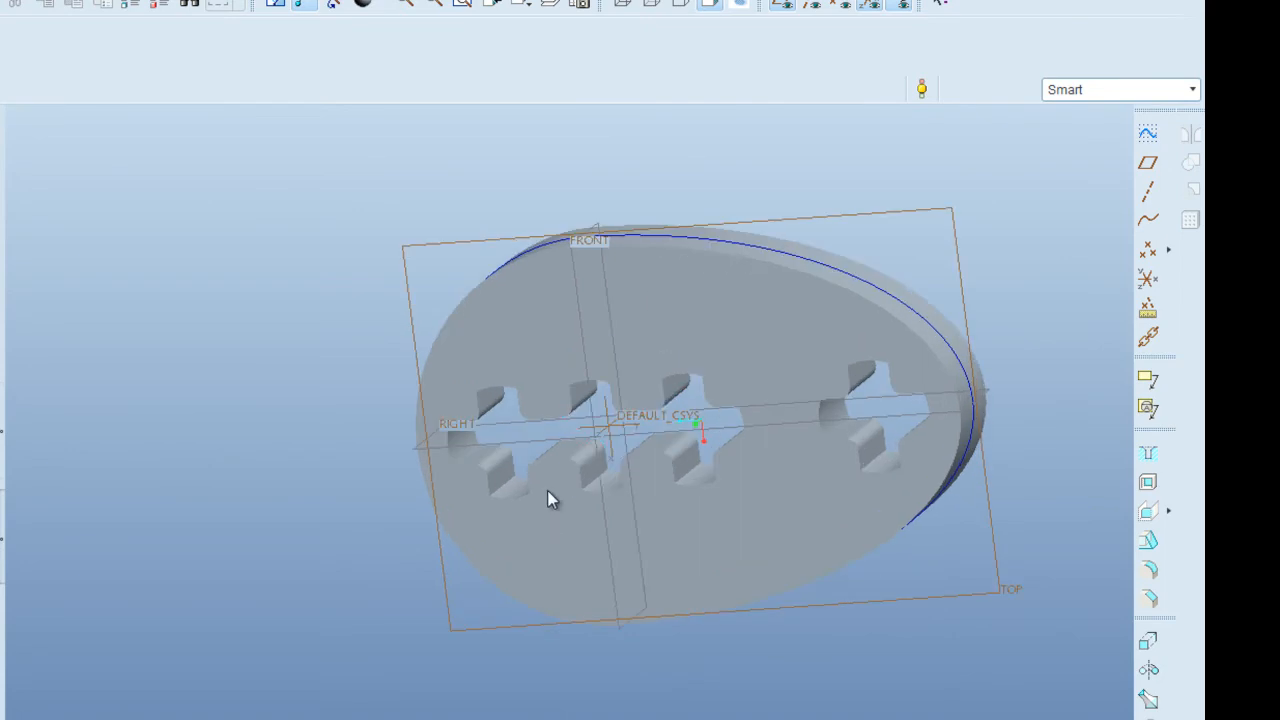
mouse_move(608, 391)
middle_mouse_down()
mouse_move(642, 341)
mouse_move(611, 289)
mouse_move(629, 297)
mouse_move(609, 366)
mouse_move(590, 382)
middle_mouse_up()
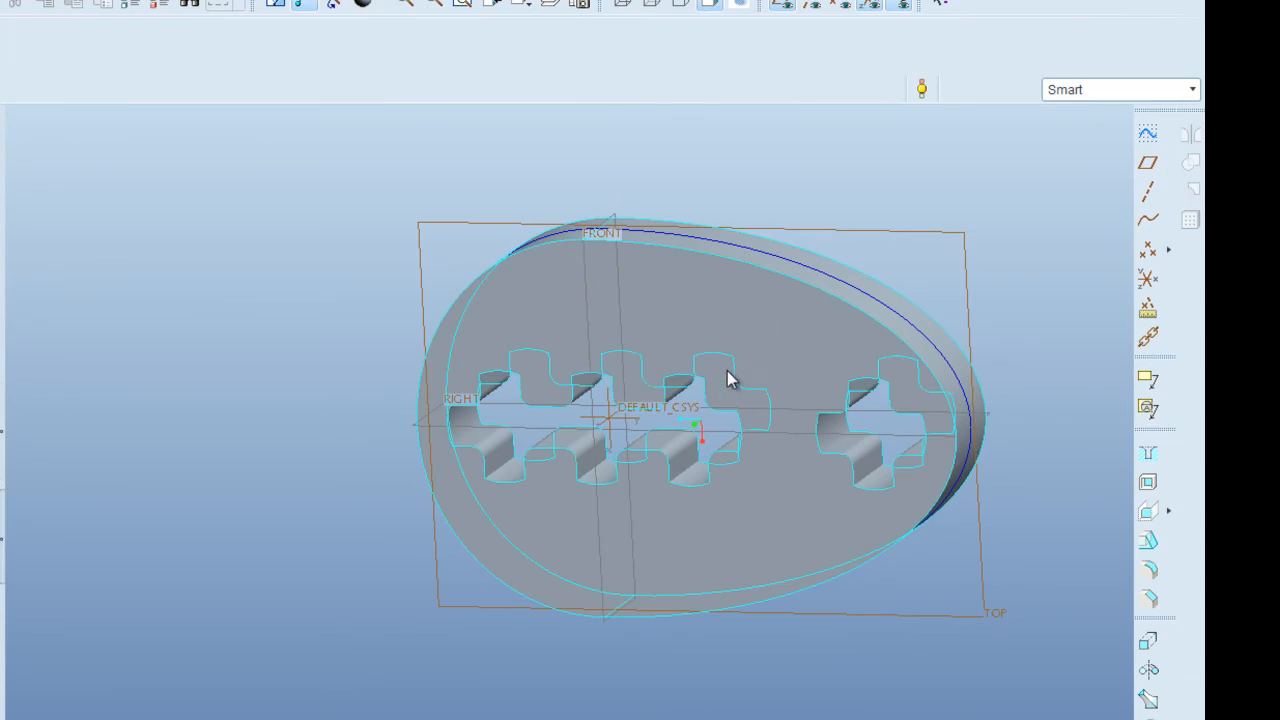
mouse_move(619, 382)
middle_mouse_down()
mouse_move(591, 309)
mouse_move(569, 326)
middle_mouse_up()
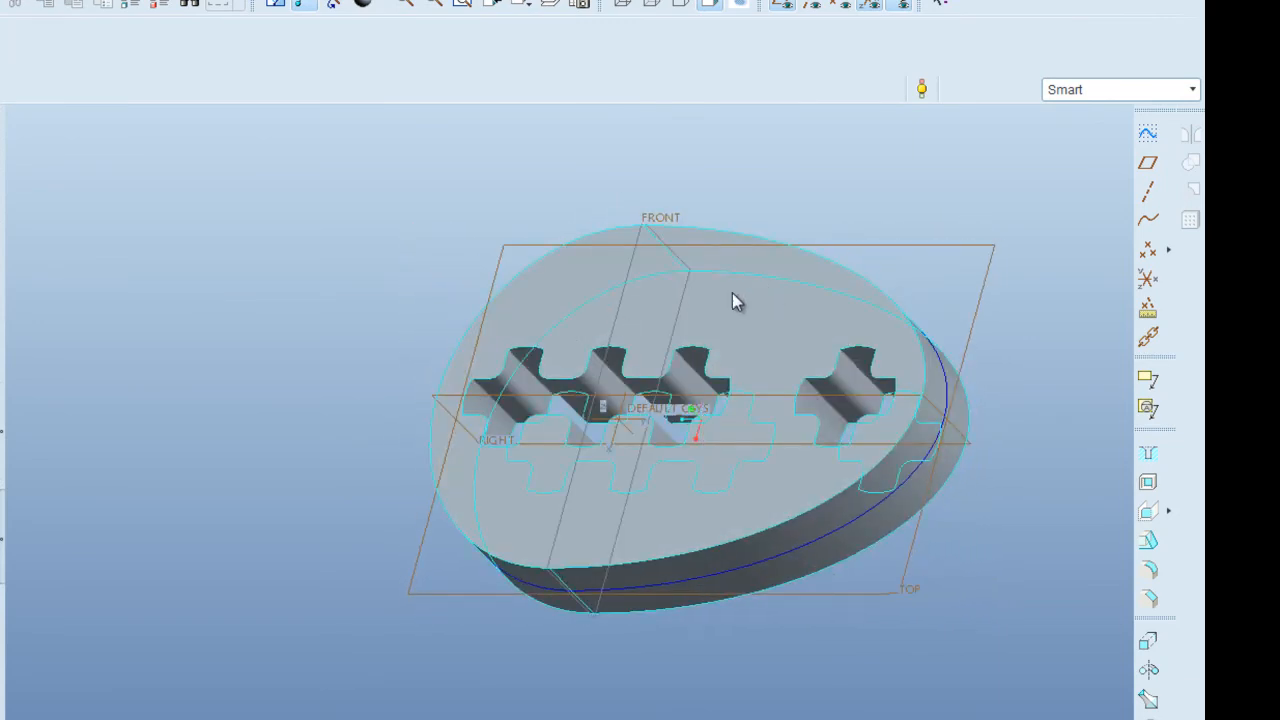
middle_click_drag(721, 232, 731, 286)
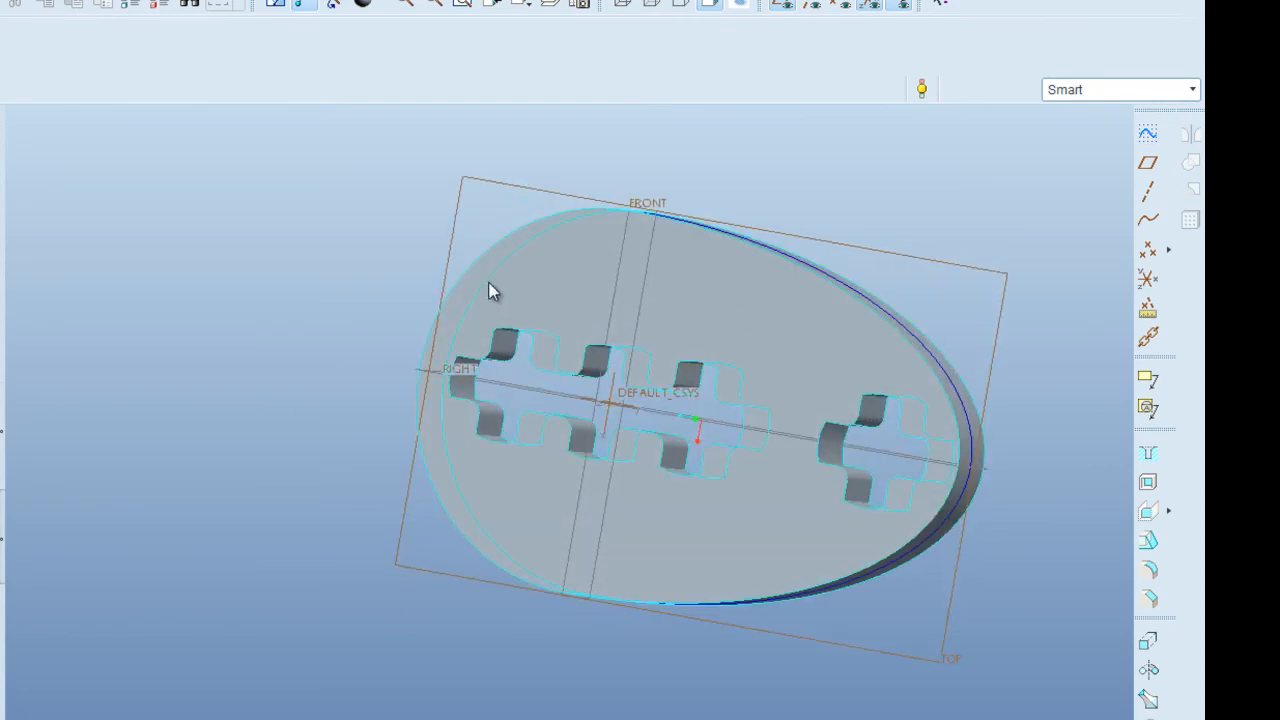
left_click(1147, 136)
left_click(866, 338)
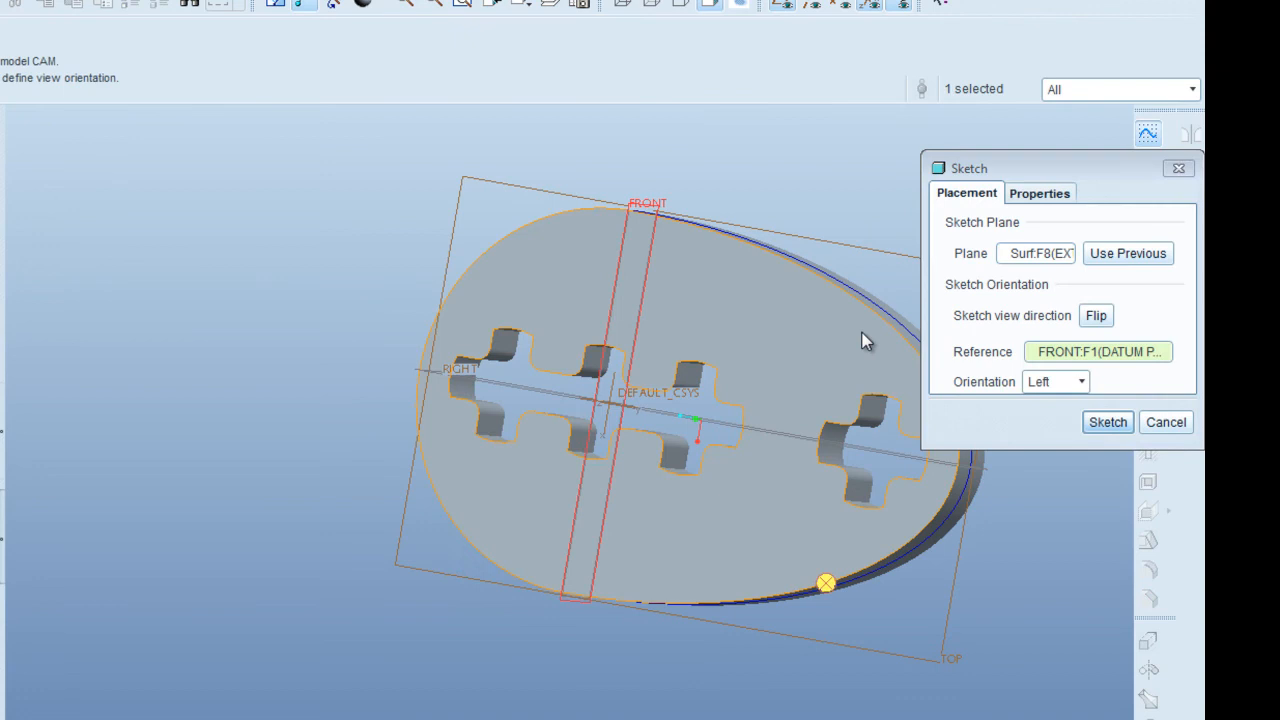
left_click(1103, 422)
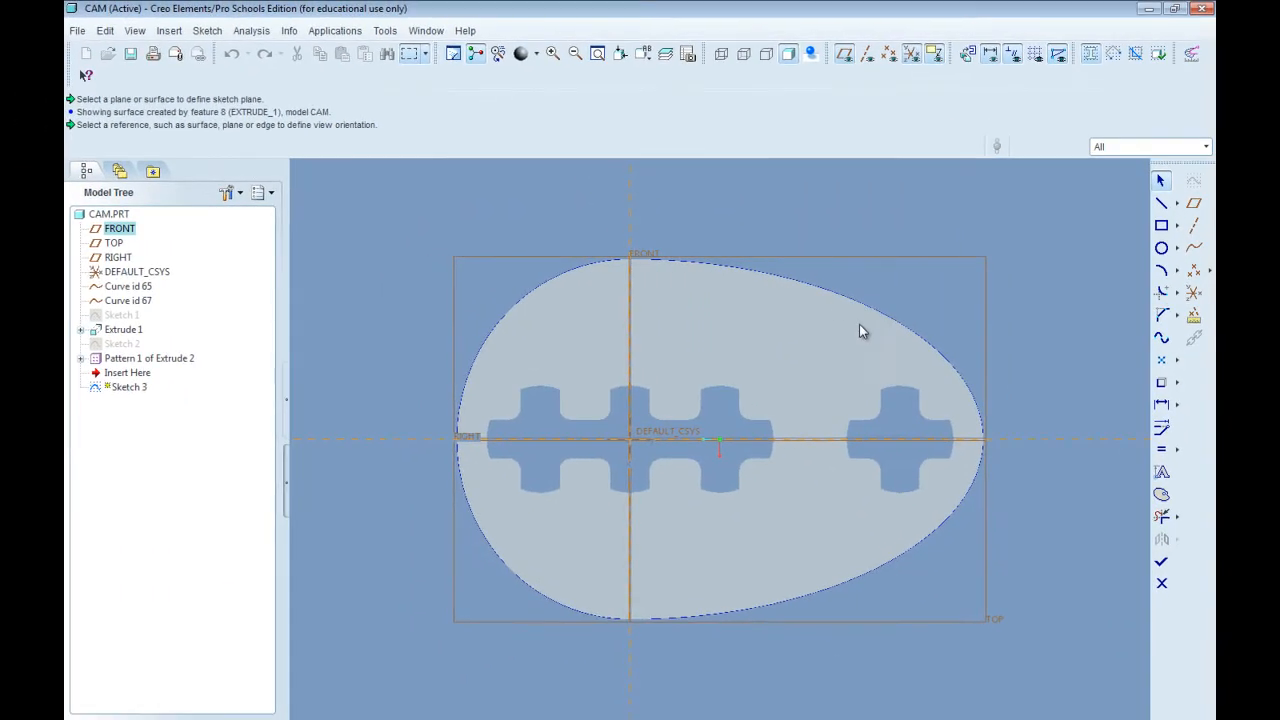
Offset the curve loop around the cam's narrow end by -0.133 using the Loop option.
left_click(1177, 383)
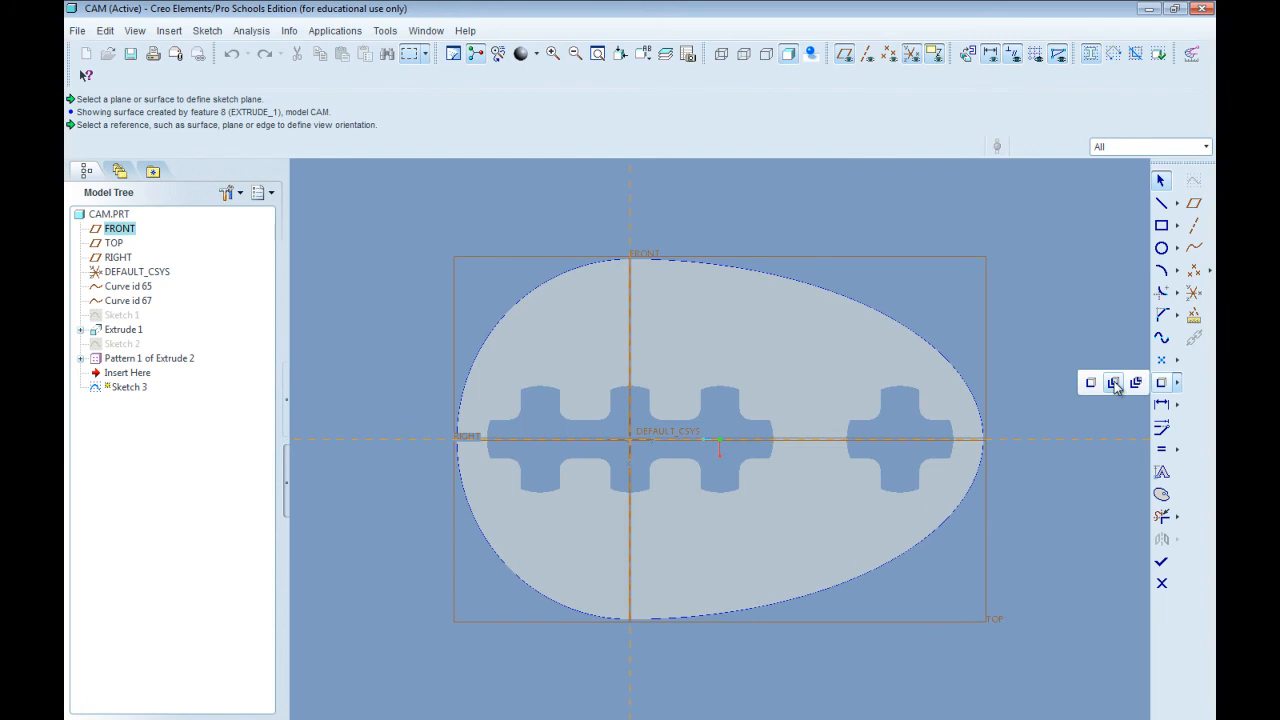
left_click(1114, 386)
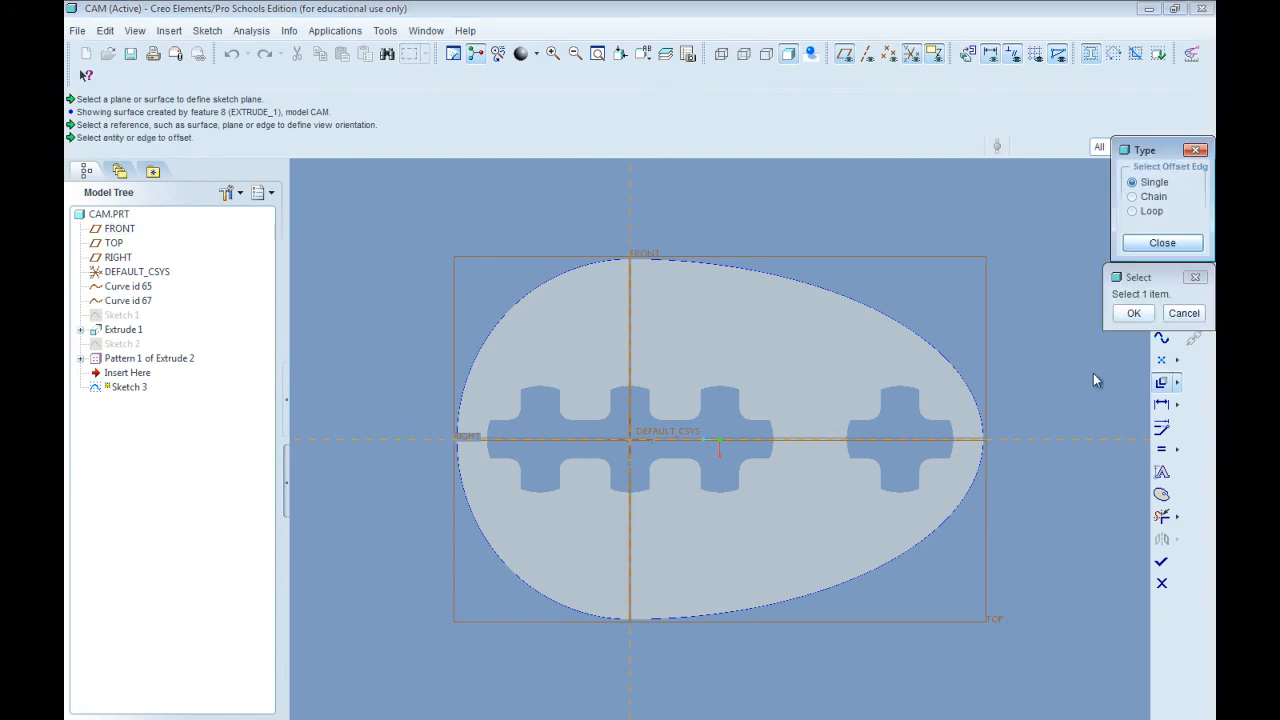
left_click(1132, 211)
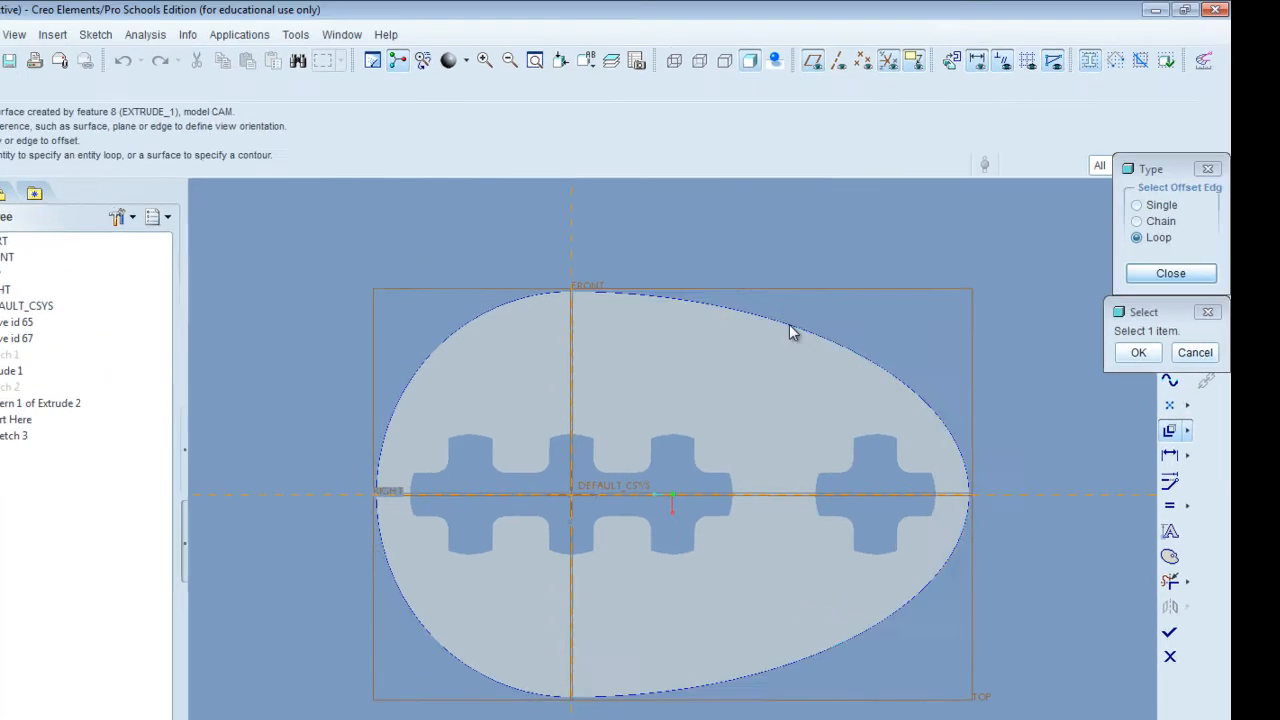
left_click(822, 290)
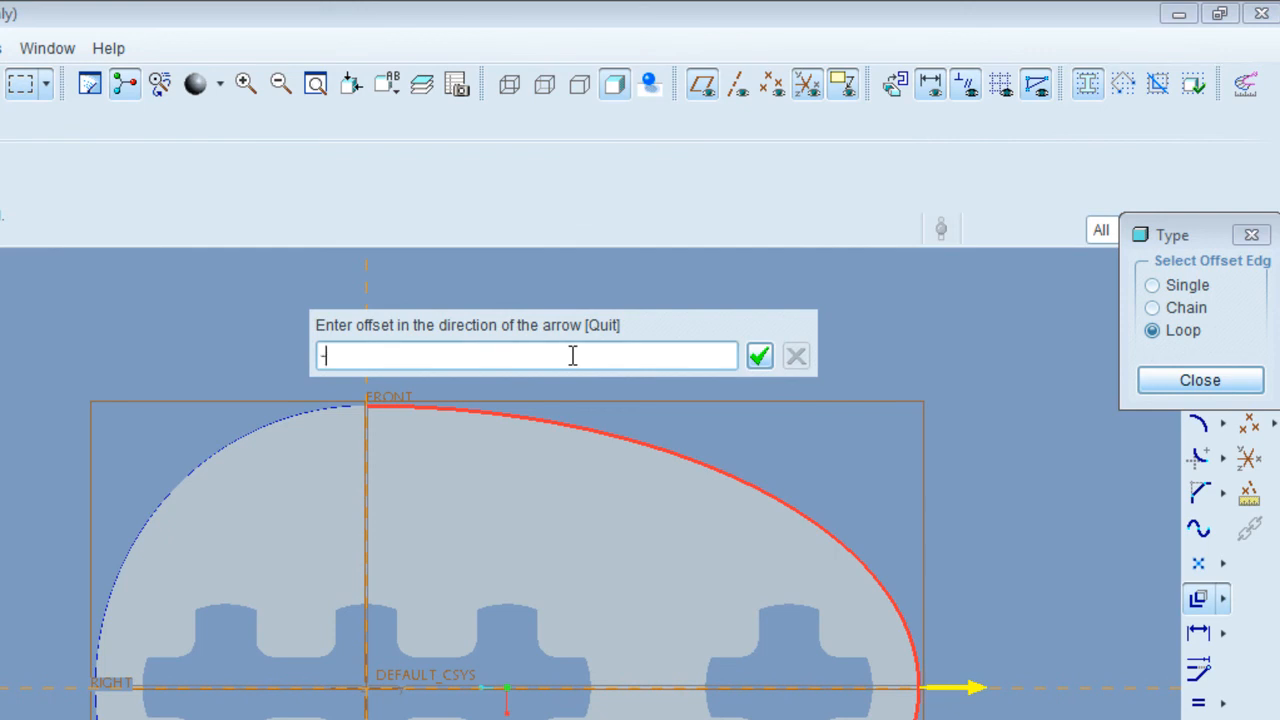
type("-1")
key("BackSpace")
type("0.133")
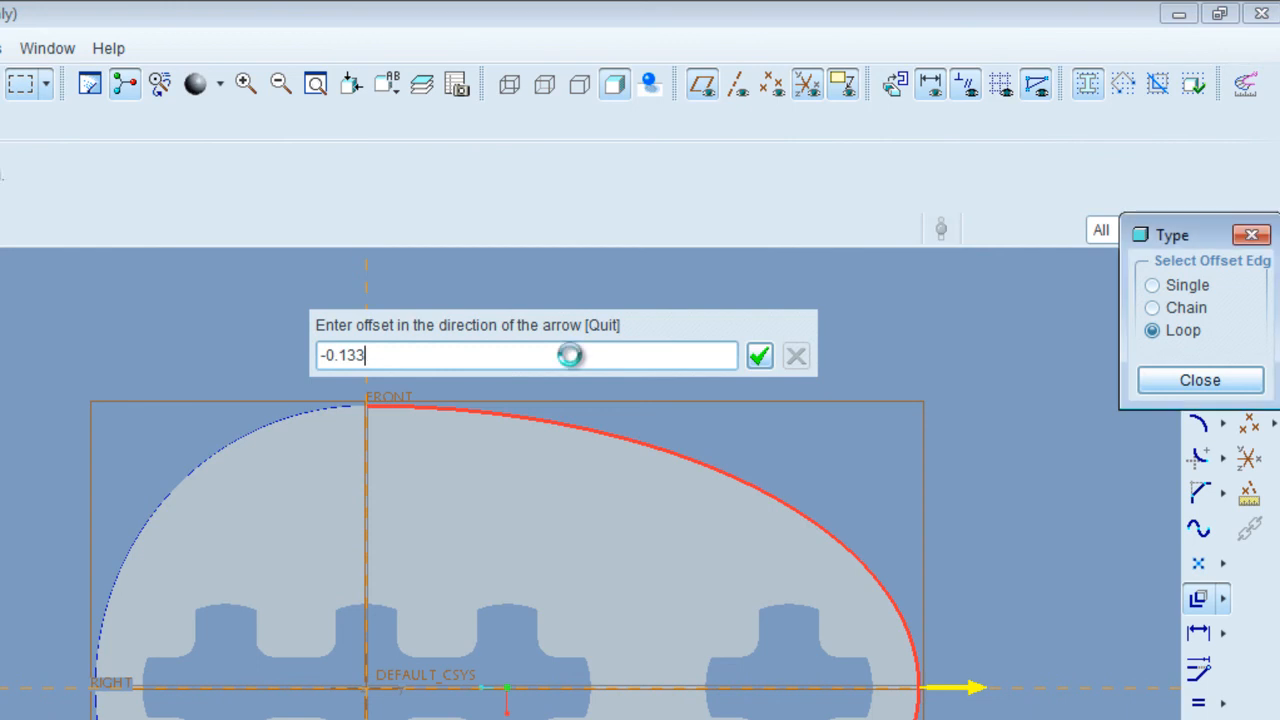
key("Return")
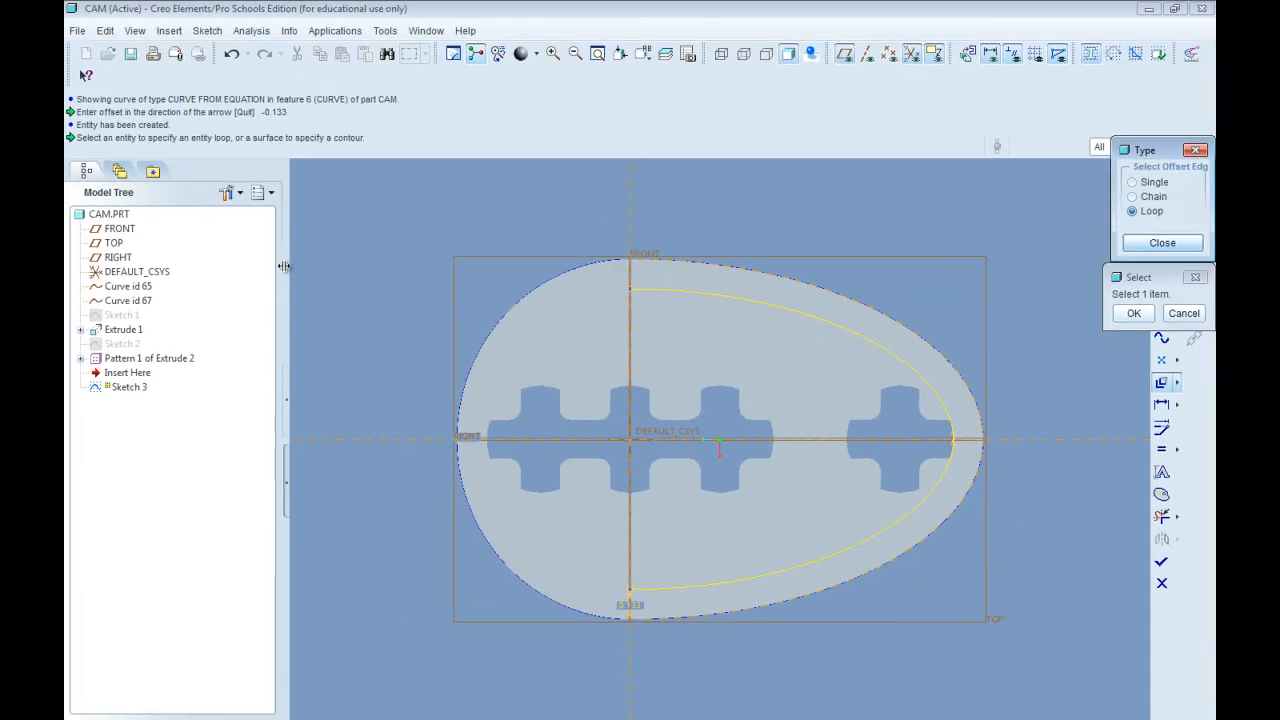
scroll(893, 454, "up", 8)
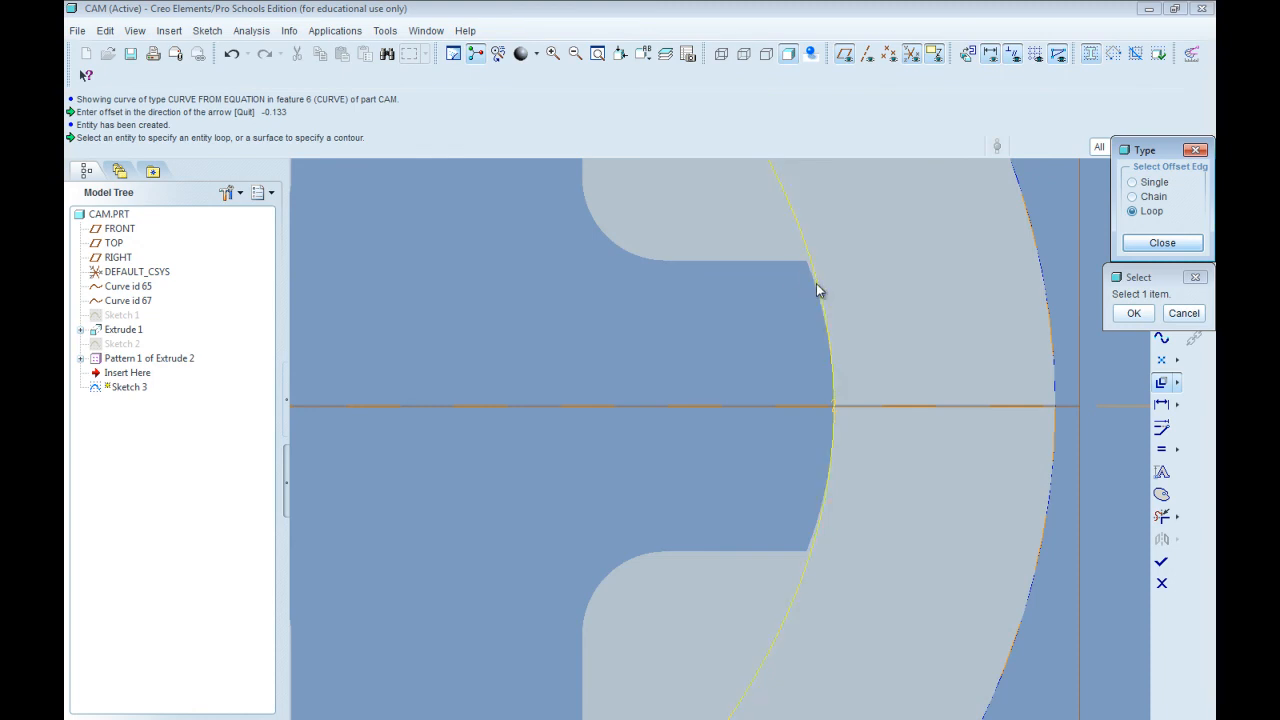
scroll(802, 300, "up", 3)
mouse_move(786, 309)
middle_mouse_down()
mouse_move(809, 294)
mouse_move(809, 314)
middle_mouse_up()
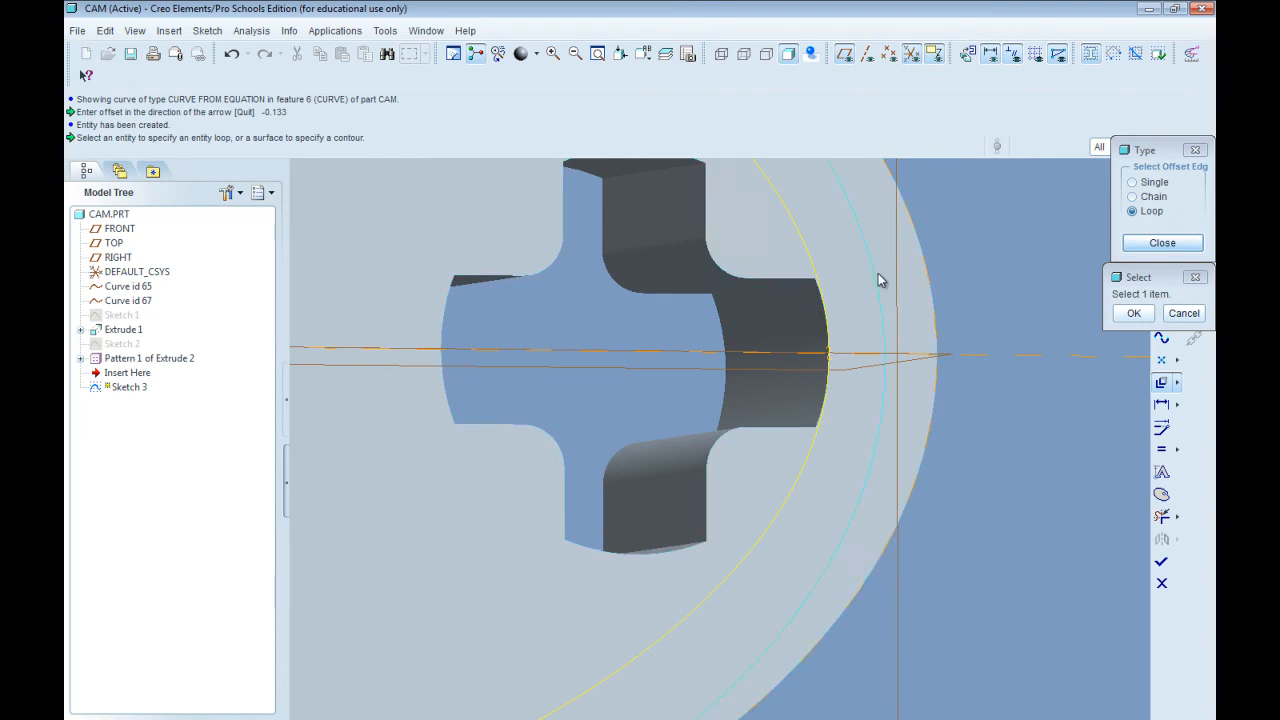
key("ctrl+d")
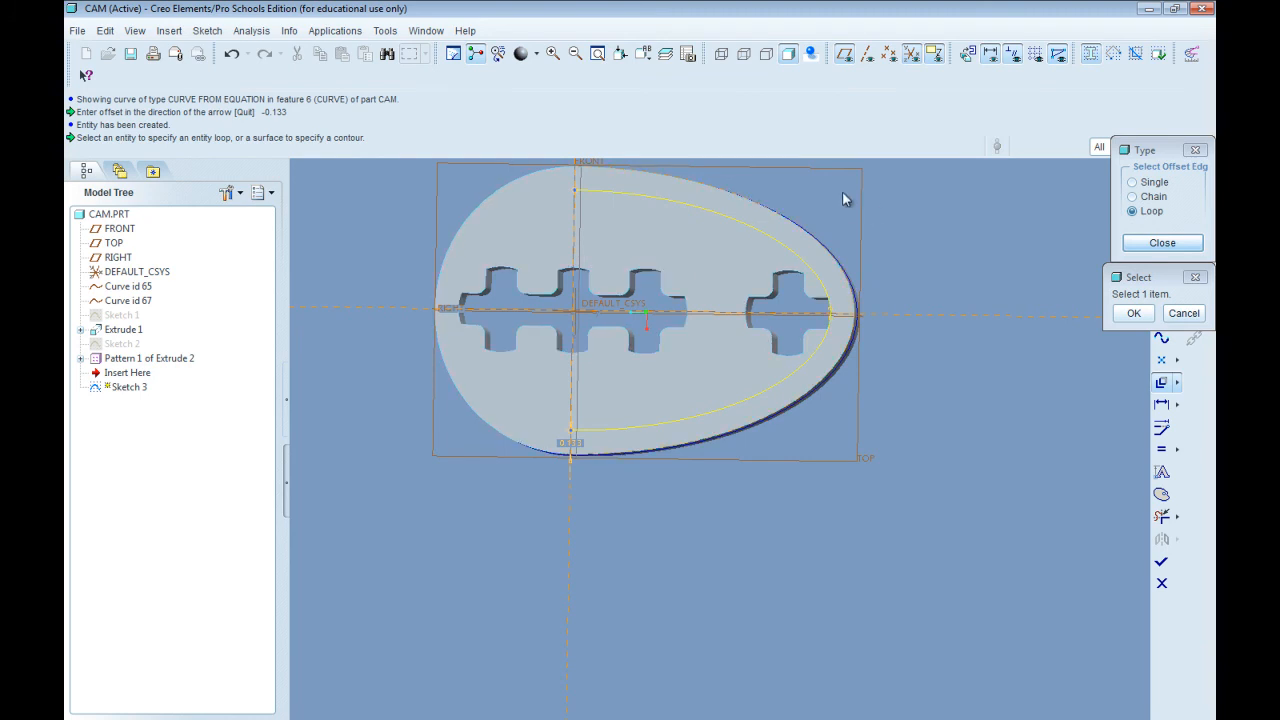
middle_click_drag(580, 280, 539, 234)
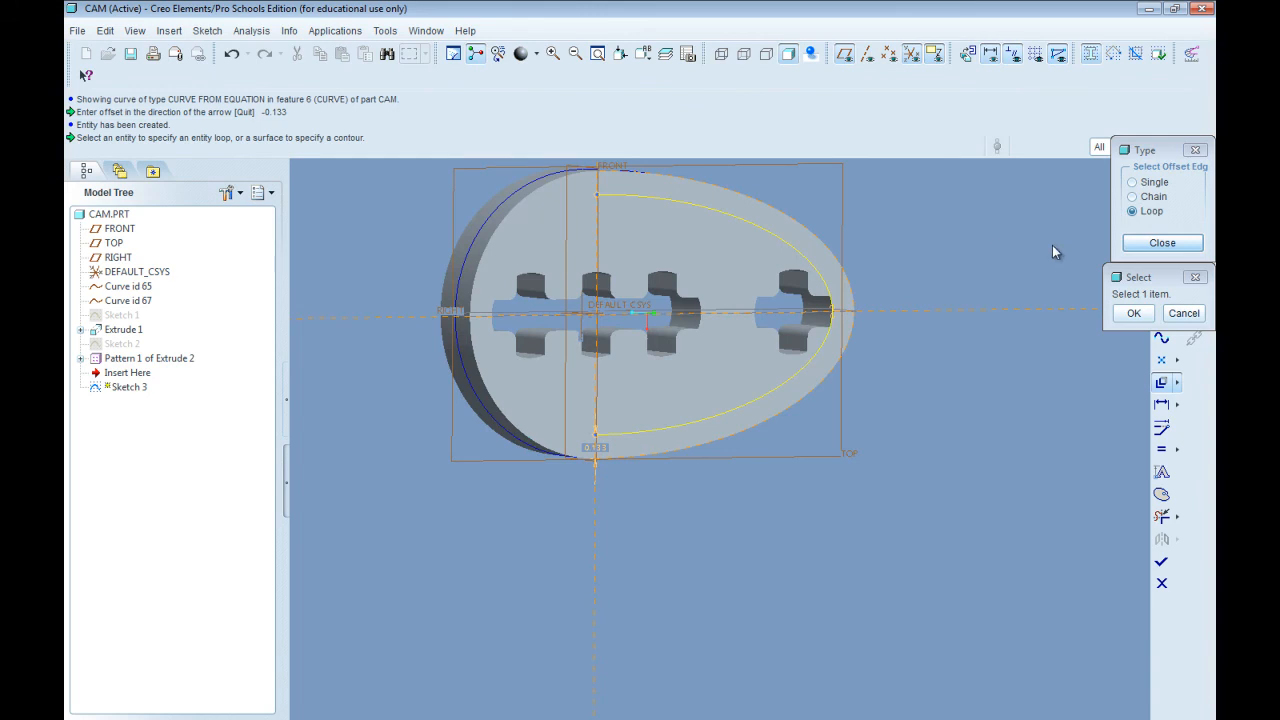
left_click(494, 241)
middle_click_drag(849, 289, 797, 306)
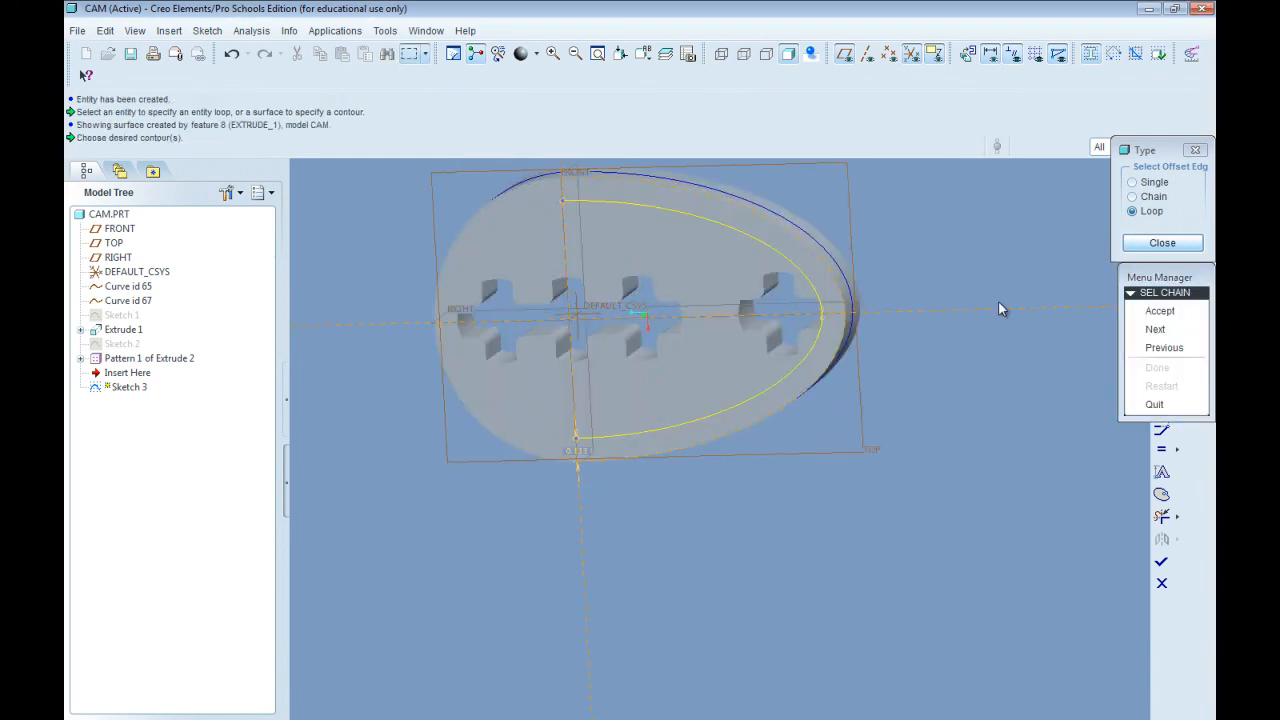
left_click(1154, 404)
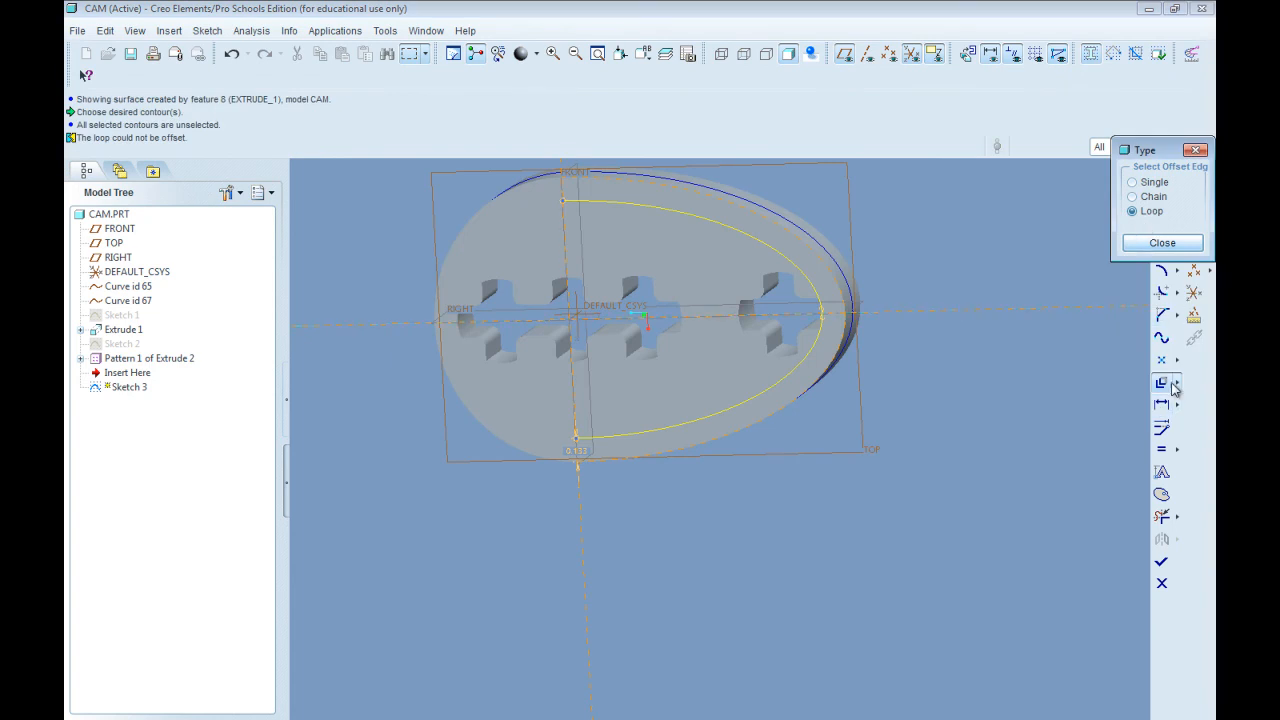
Offset the edge around the cam's blunt end by -0.133 as a single edge and finish the offset command.
left_click(1138, 183)
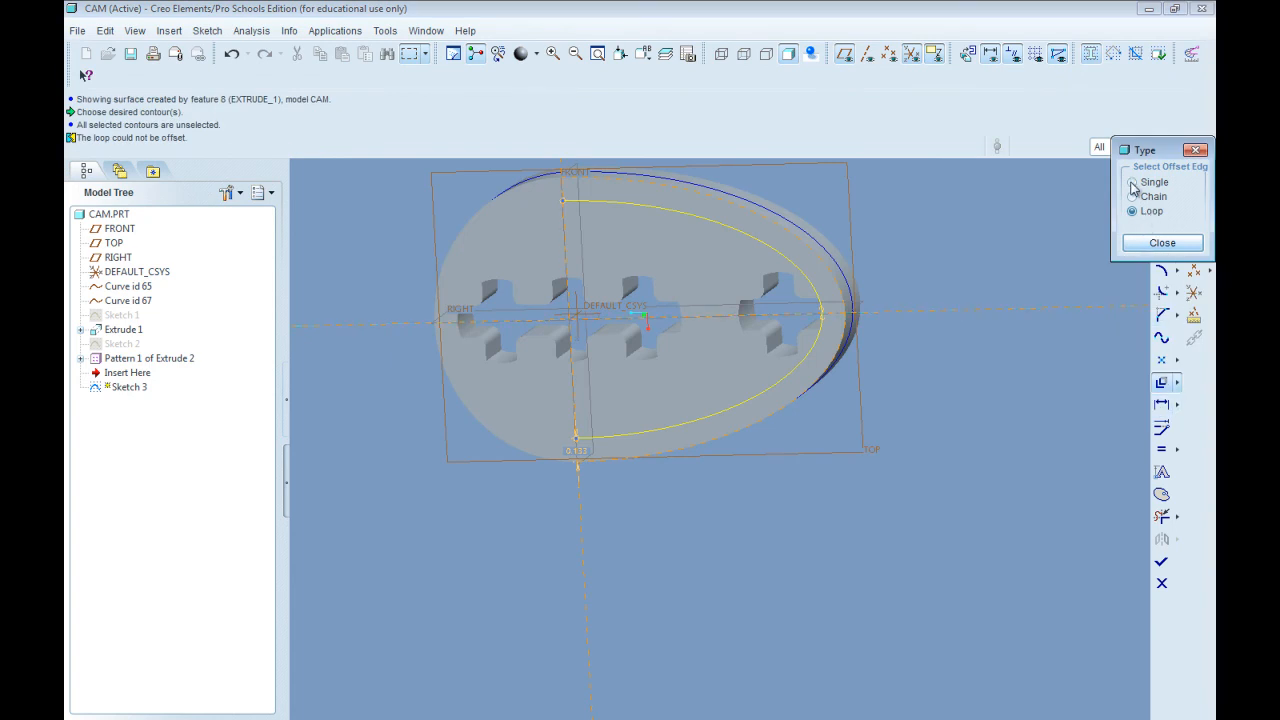
left_click(458, 232)
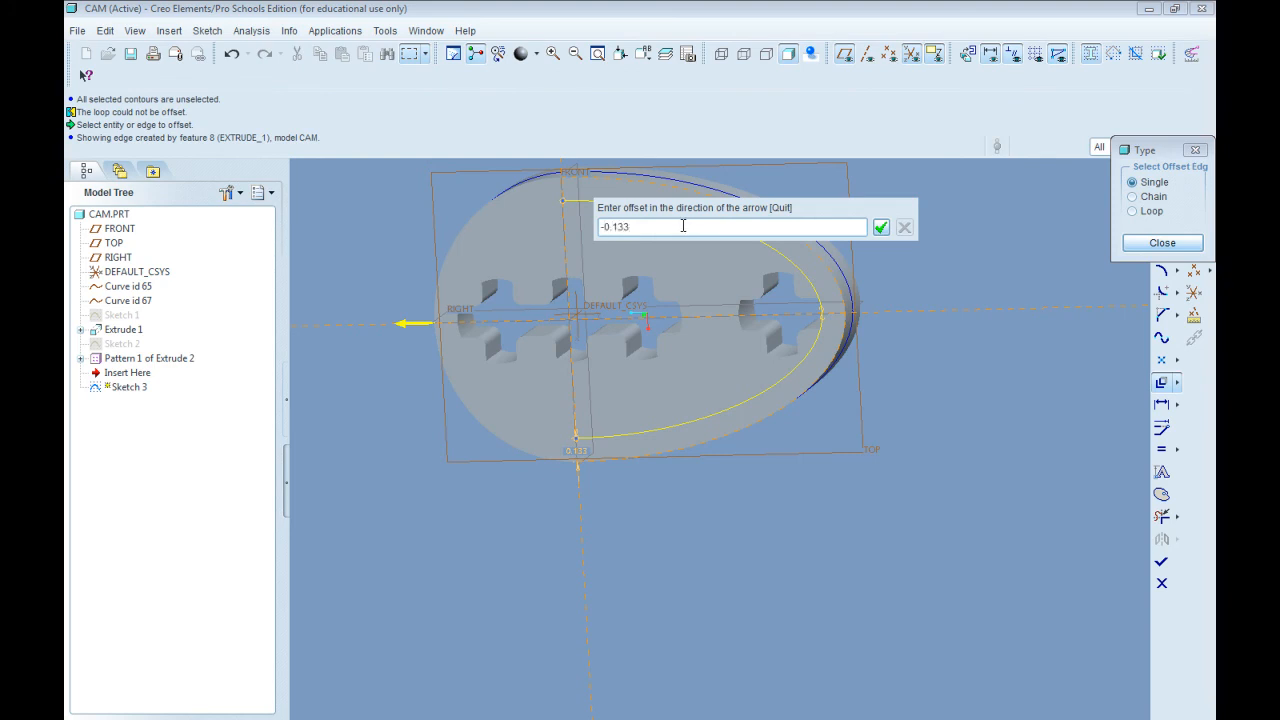
key("Return")
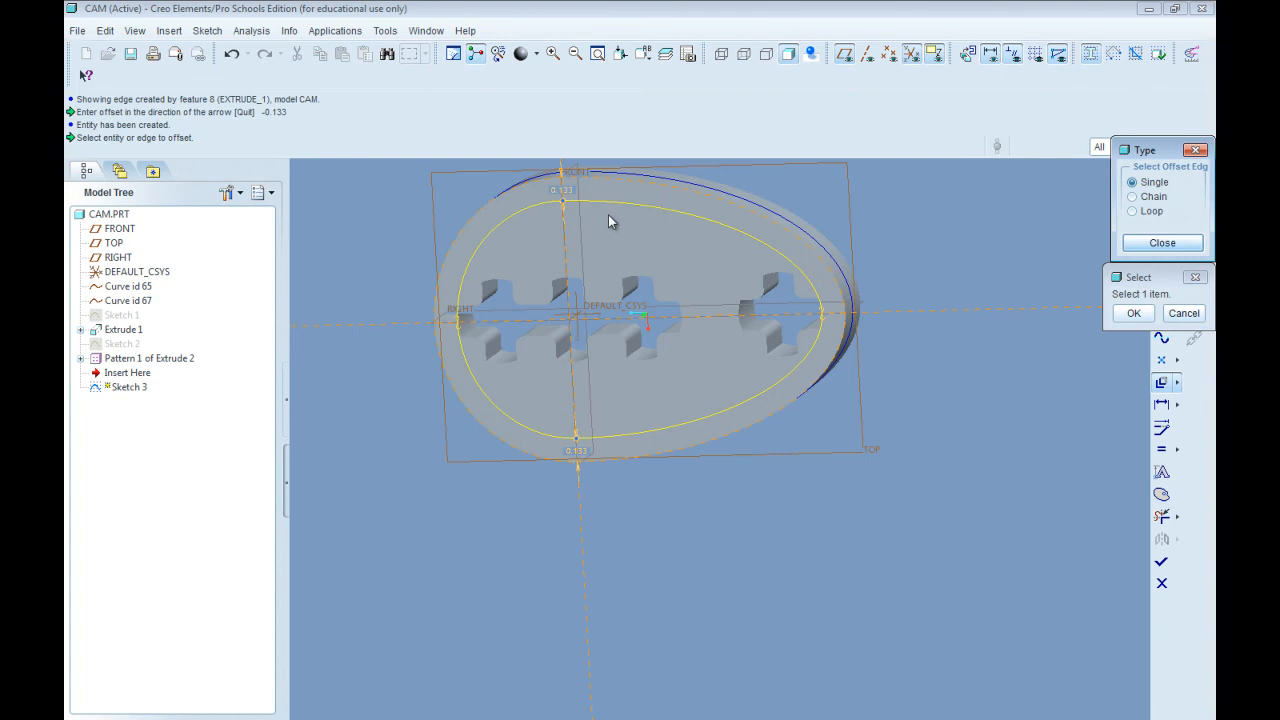
left_click(1162, 245)
scroll(569, 250, "up", 3)
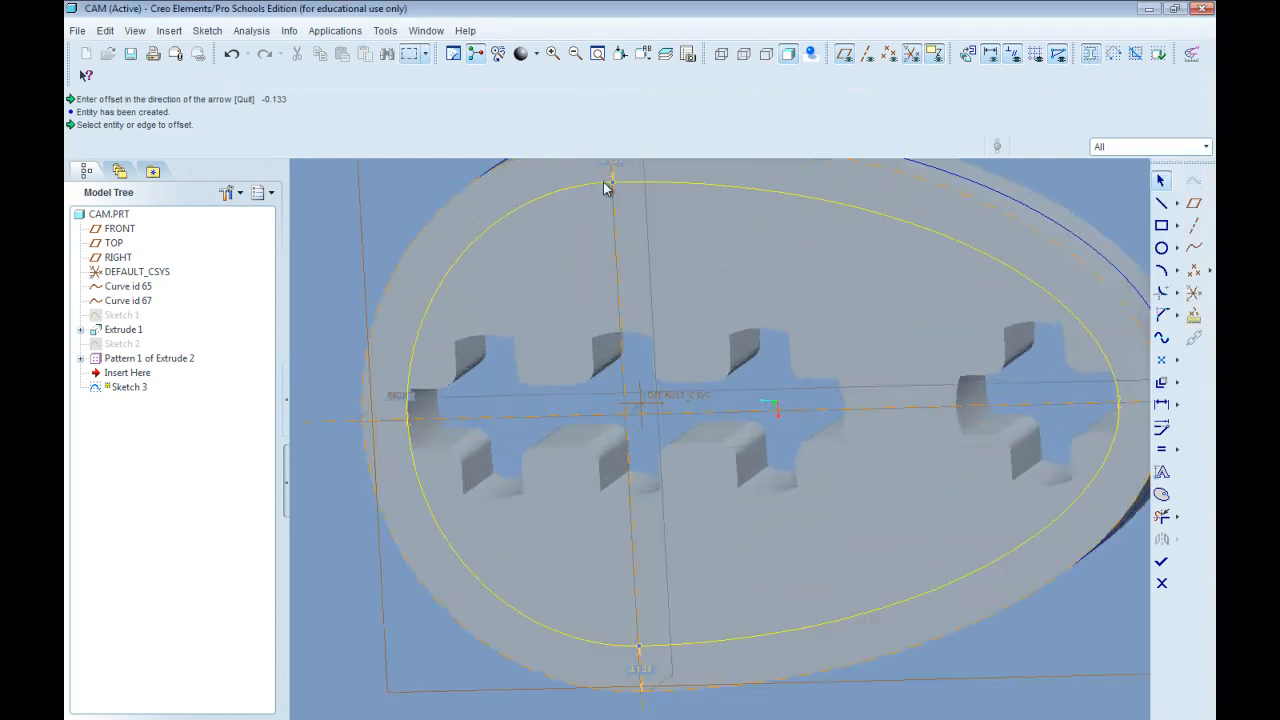
Turn on highlighting of open ends to check whether the two offset curves join.
scroll(743, 268, "down", 2)
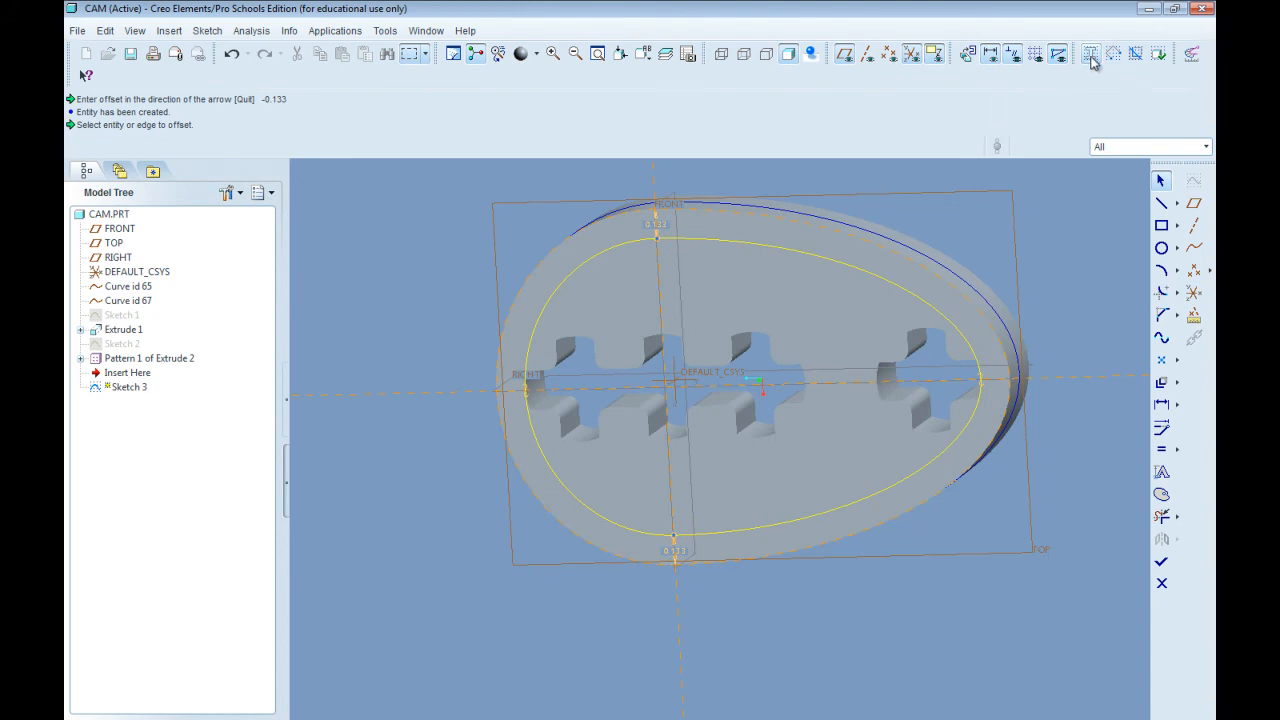
scroll(660, 210, "up", 3)
scroll(656, 306, "down", 5)
scroll(640, 306, "up", 8)
middle_click_drag(676, 358, 718, 381)
mouse_move(719, 321)
middle_mouse_down()
mouse_move(694, 309)
mouse_move(705, 300)
middle_mouse_up()
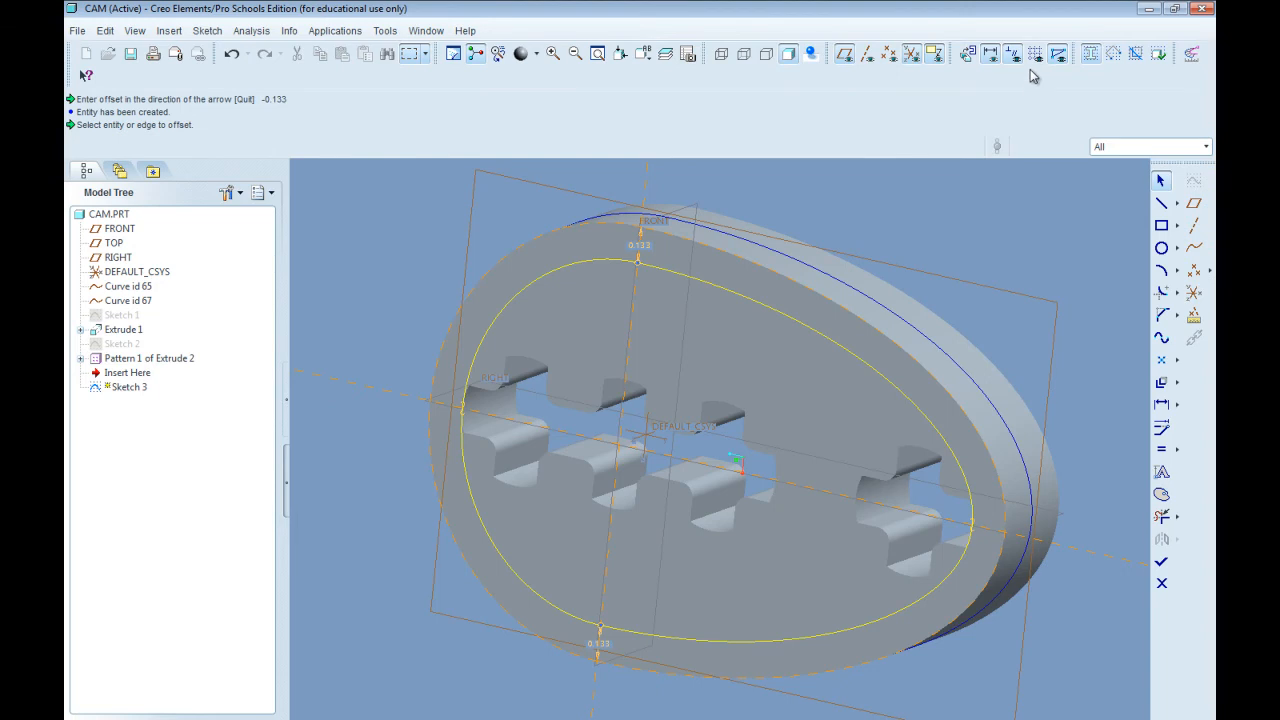
left_click(1113, 53)
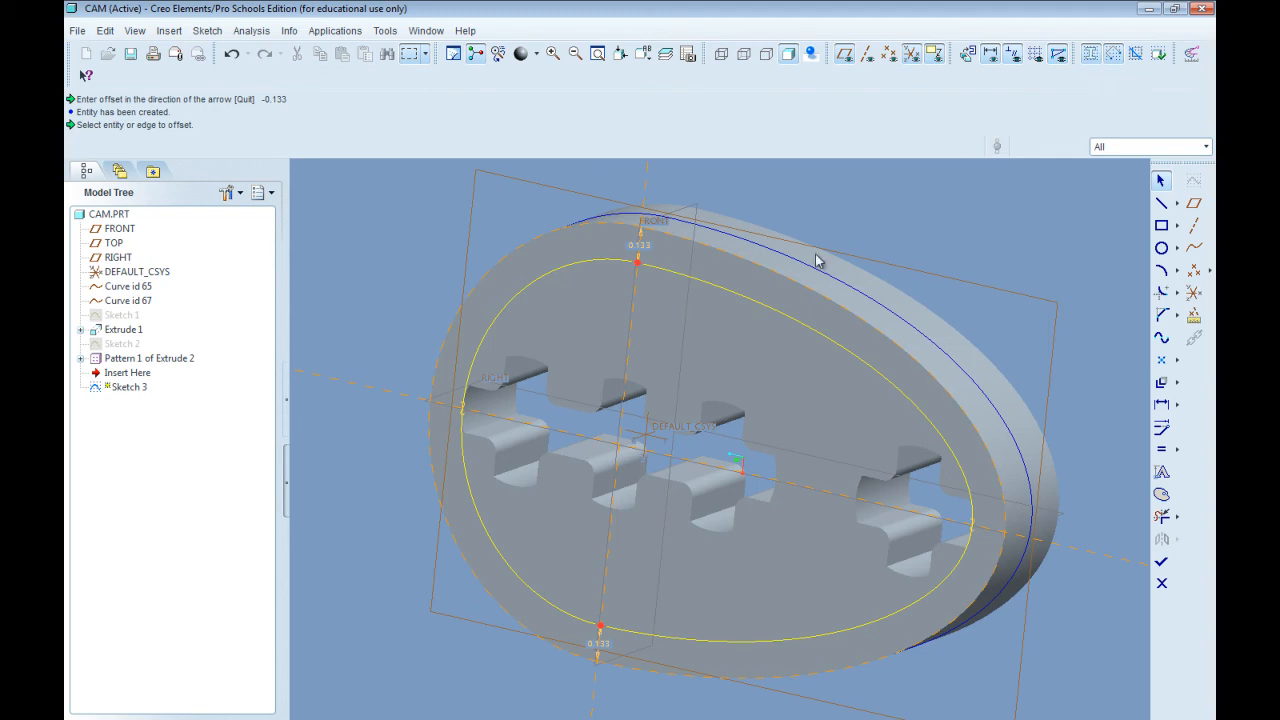
Try to apply a coincident constraint between the offset curves' endpoints on the vertical centreline.
scroll(630, 268, "down", 8)
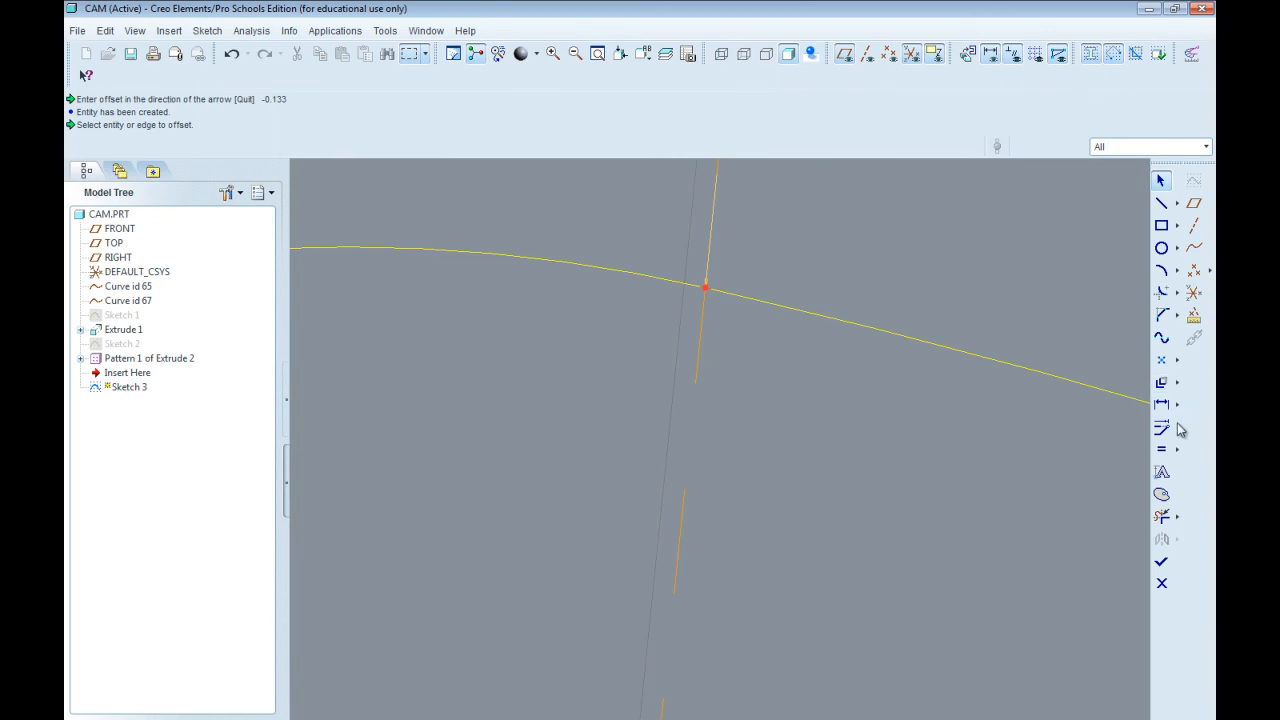
left_click(1180, 520)
left_click(1178, 454)
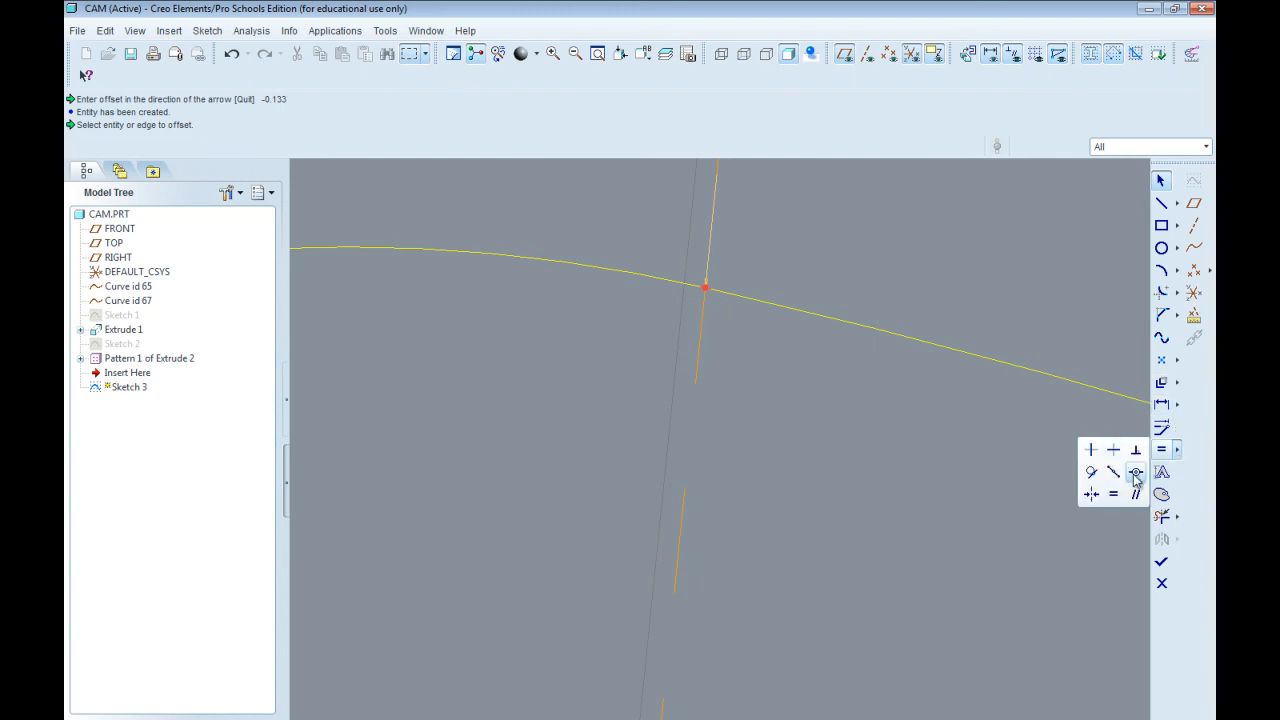
left_click(1136, 474)
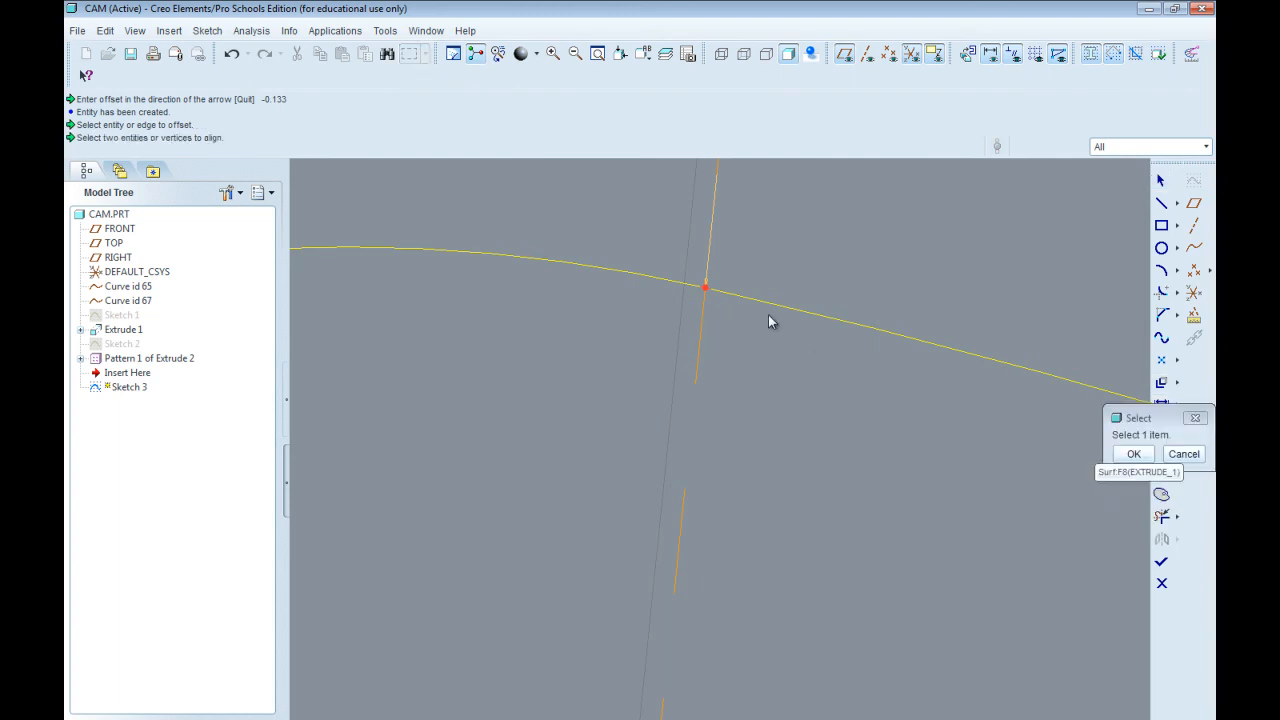
left_click(717, 299)
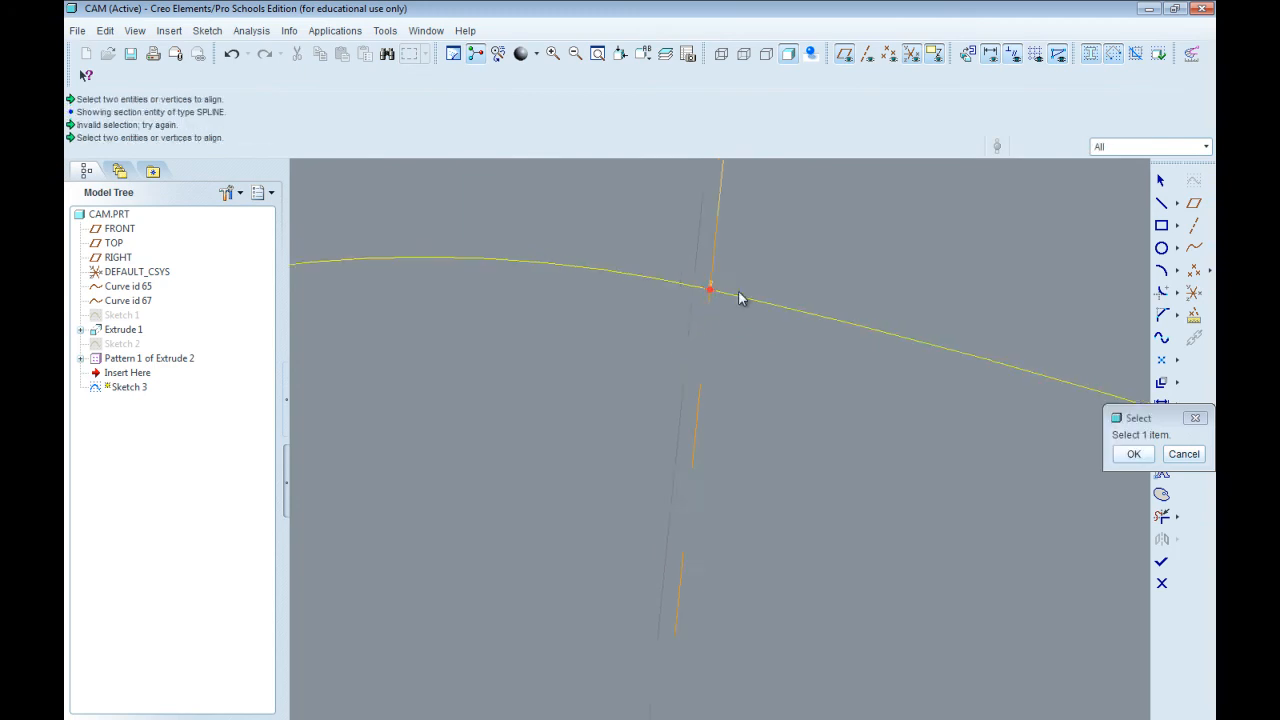
scroll(746, 263, "up", 5)
scroll(711, 494, "down", 4)
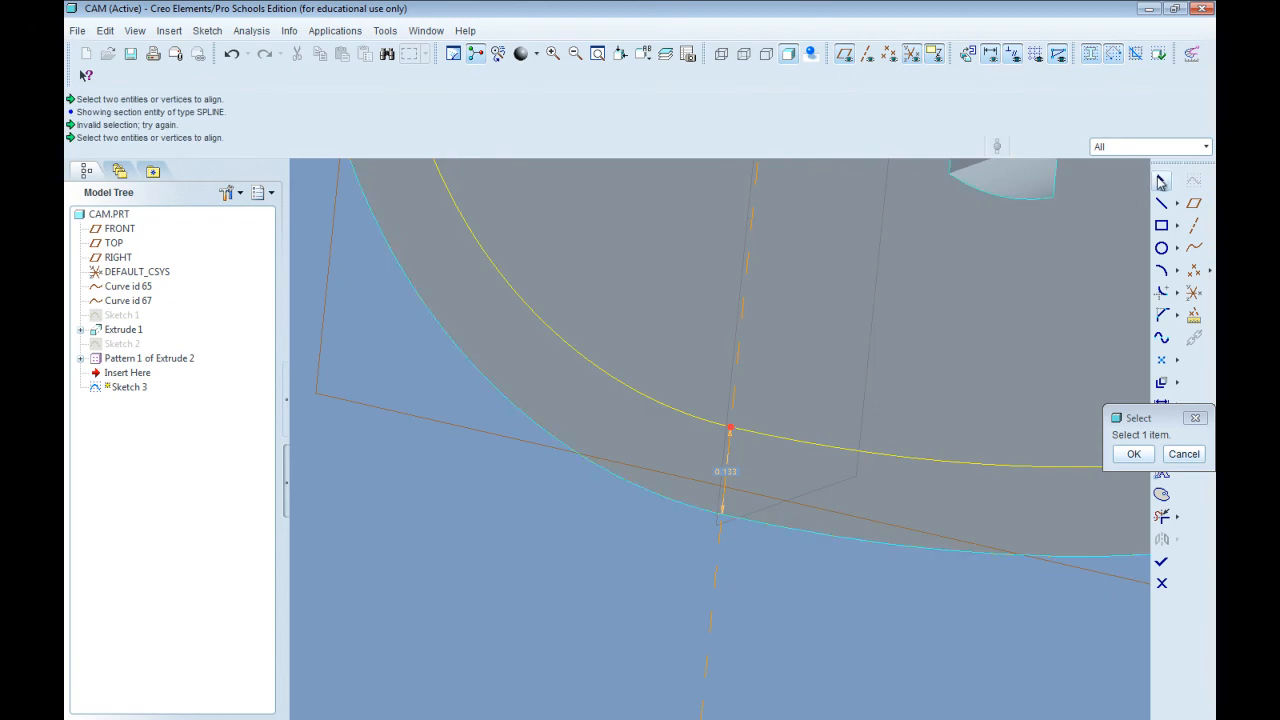
left_click(1160, 181)
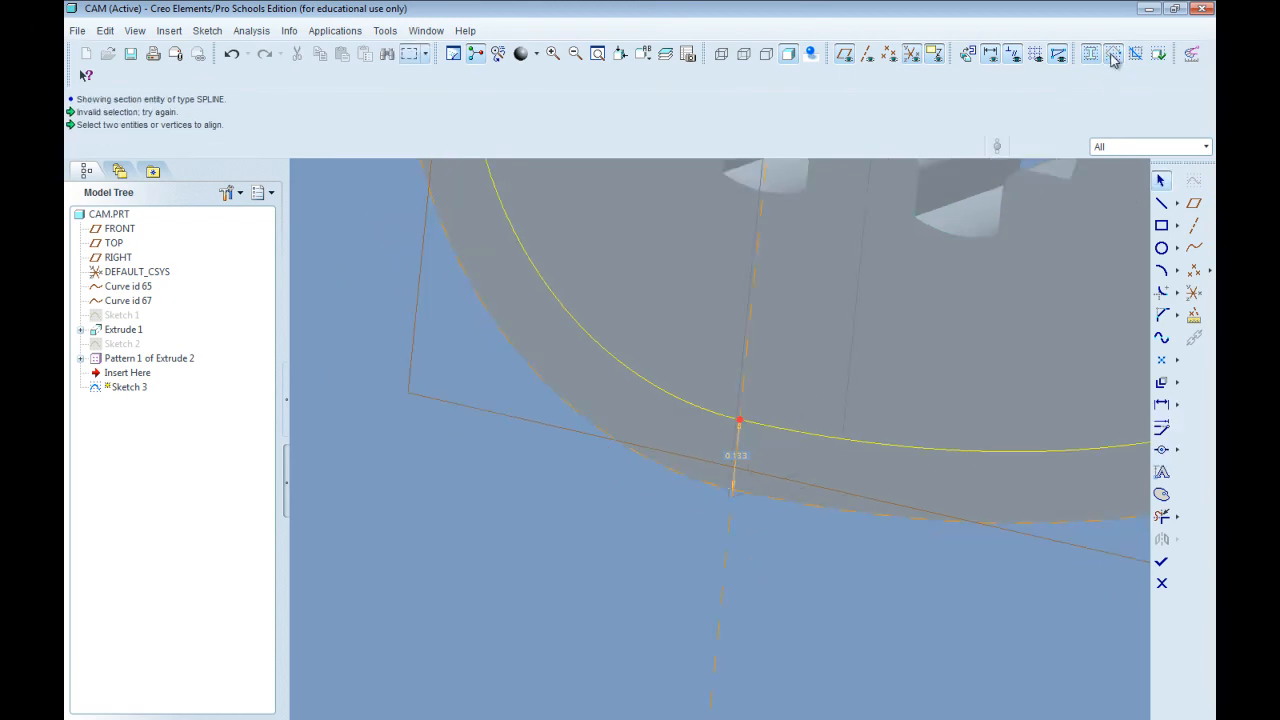
Delete both inward-offset curves from the sketch on the cam's face.
scroll(826, 461, "up", 5)
scroll(817, 240, "down", 4)
scroll(815, 369, "down", 3)
left_click(831, 312)
scroll(825, 306, "down", 4)
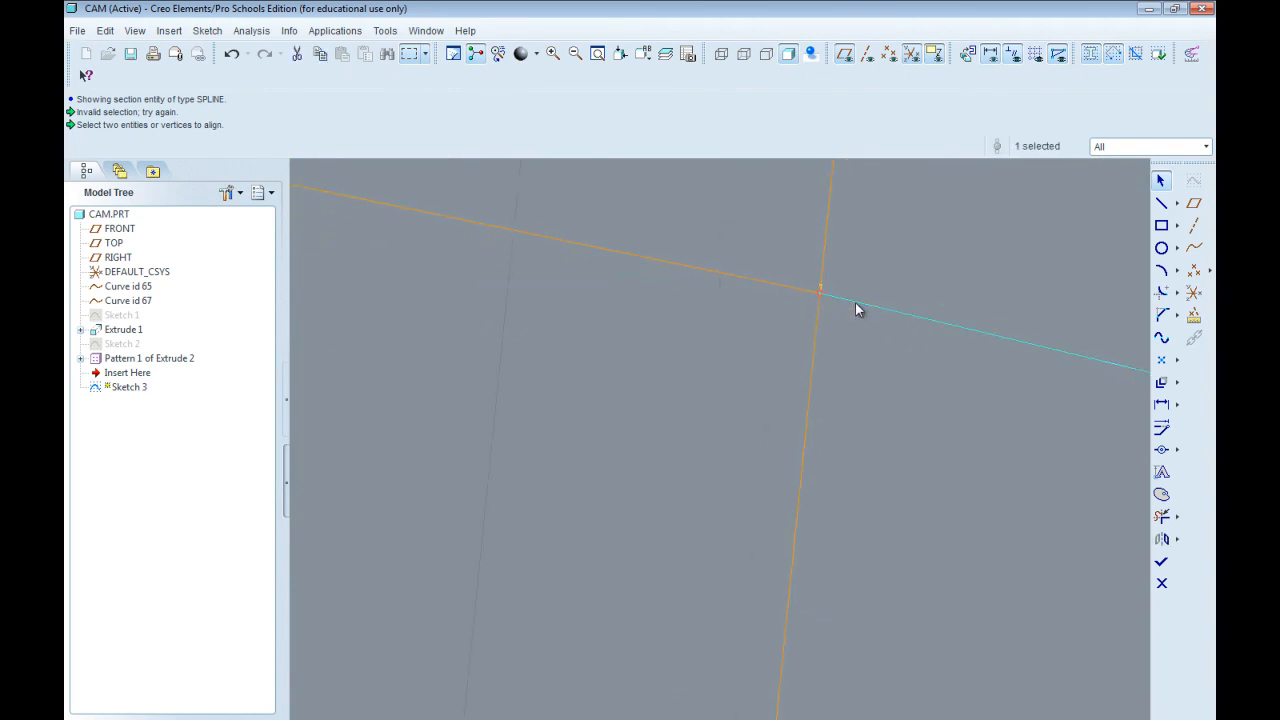
scroll(832, 377, "up", 5)
scroll(822, 347, "up", 4)
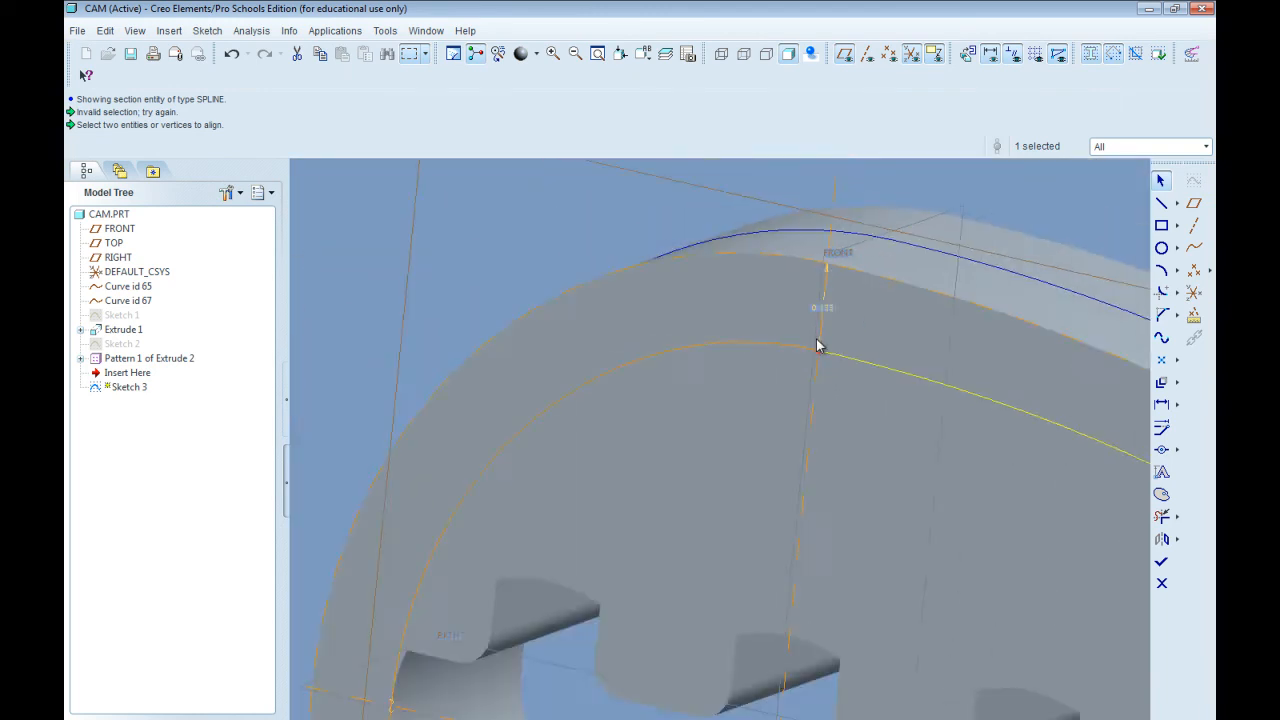
left_click(828, 350)
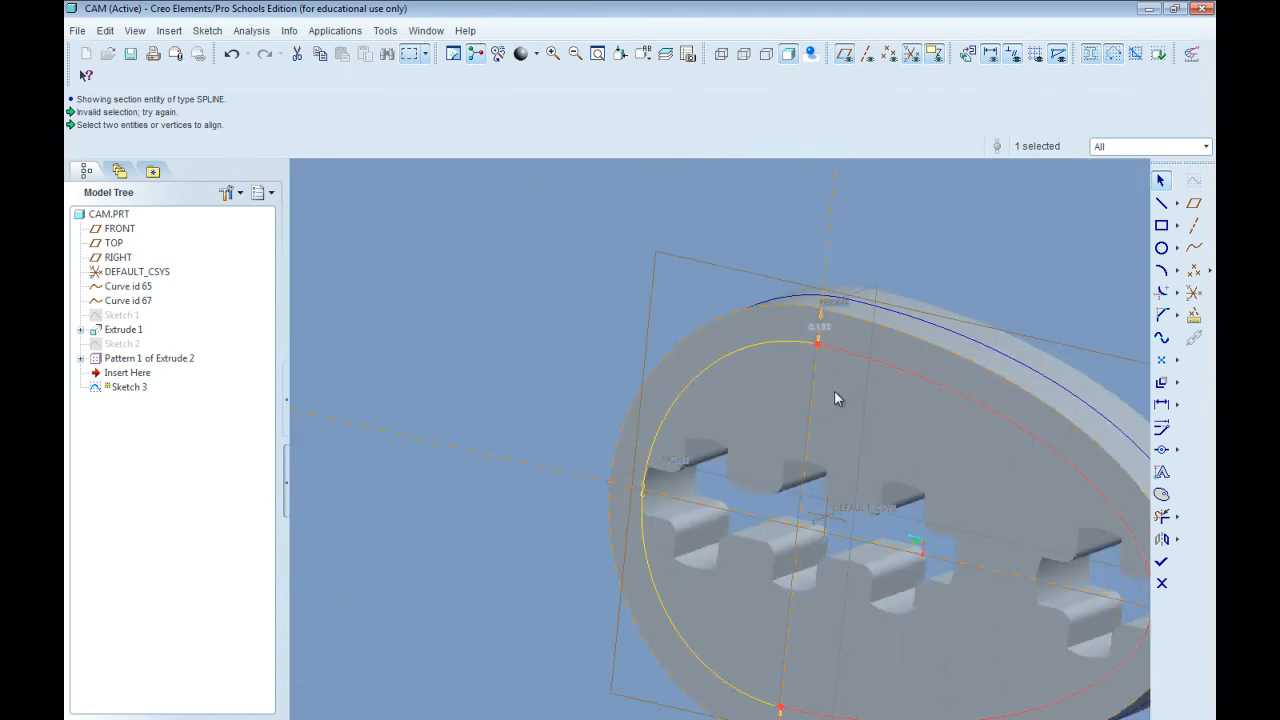
left_click(785, 345)
key("Delete")
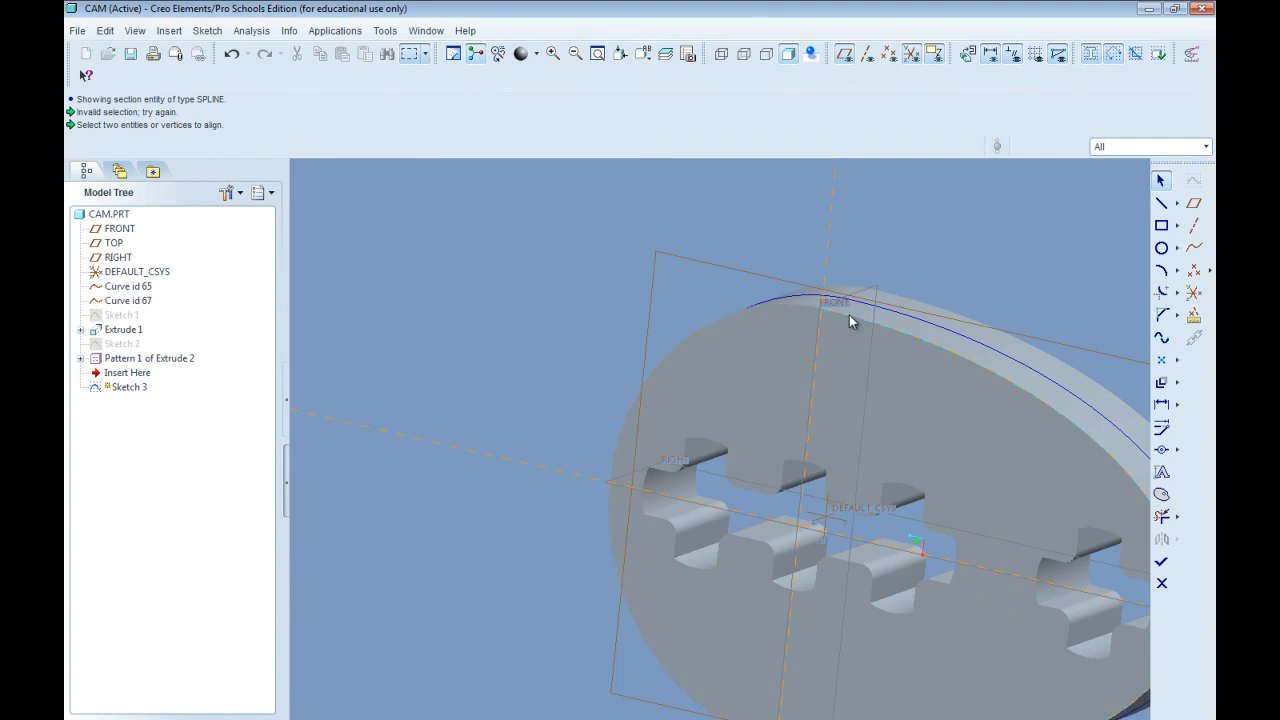
Offset the cam face's whole outer contour by -0.133 using the Loop option and finish the offset command.
left_click(1161, 383)
left_click(1133, 211)
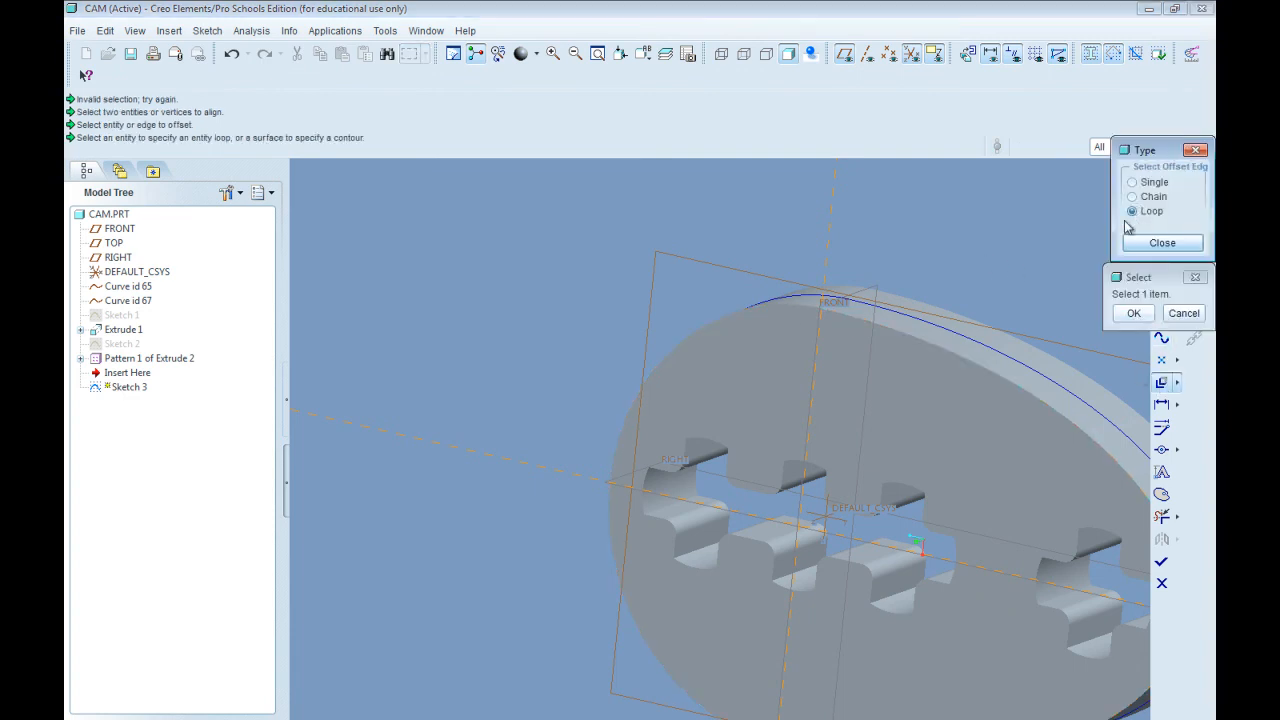
left_click(853, 324)
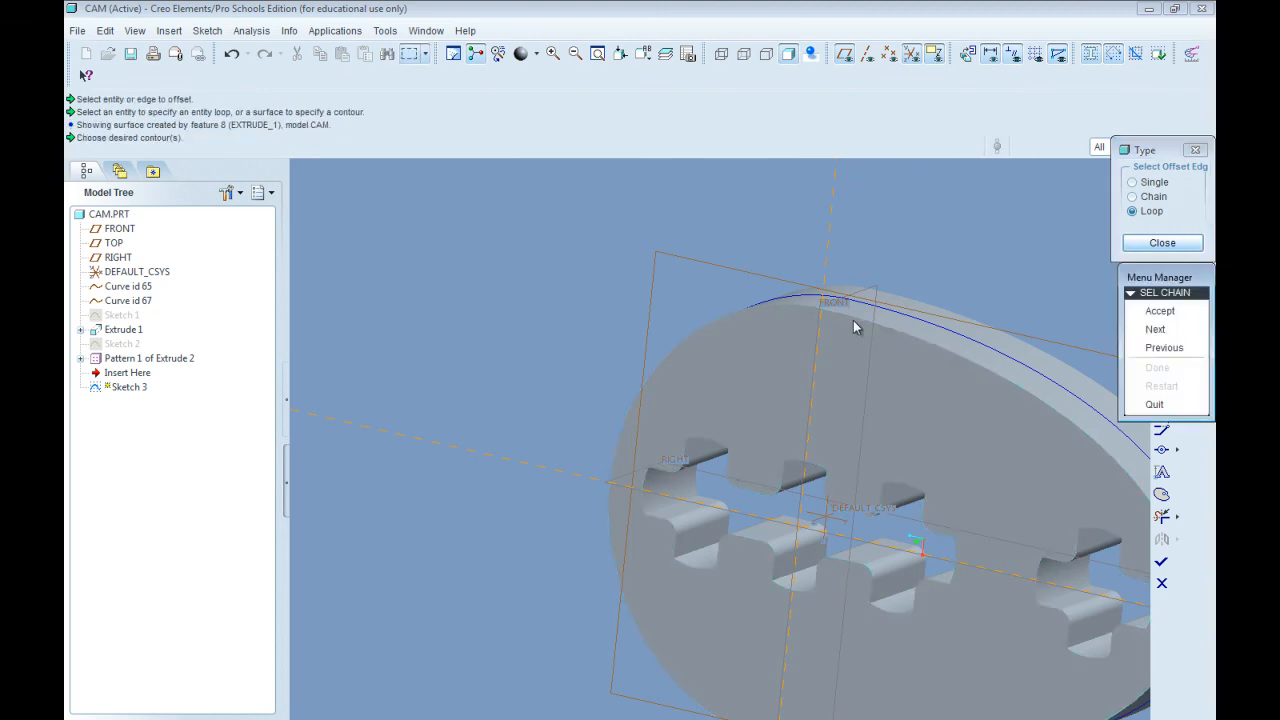
left_click(1159, 311)
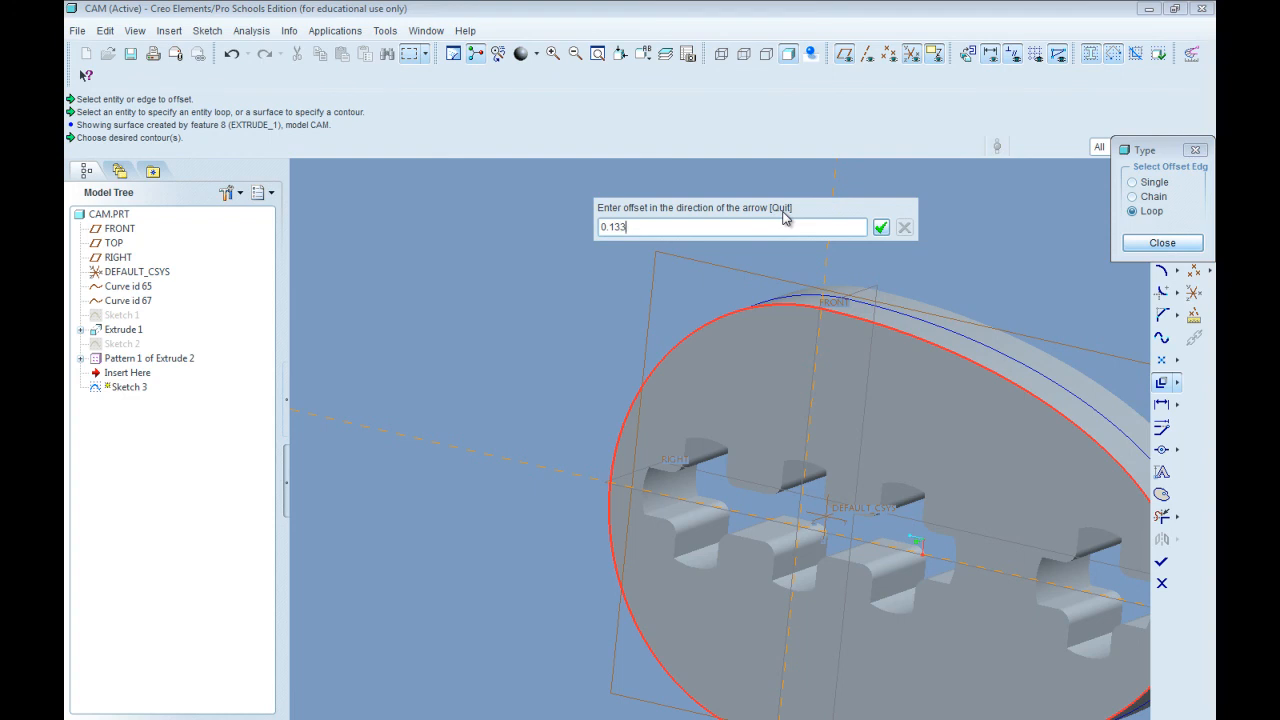
key("Return")
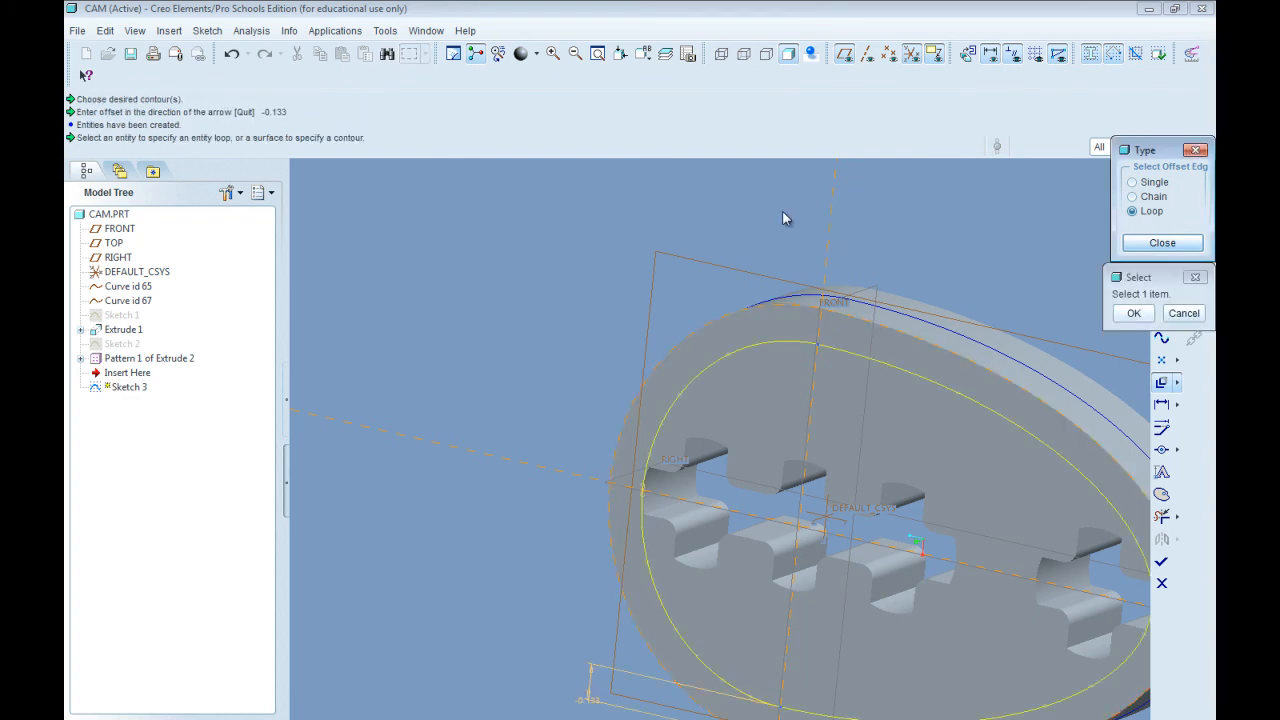
scroll(750, 290, "down", 3)
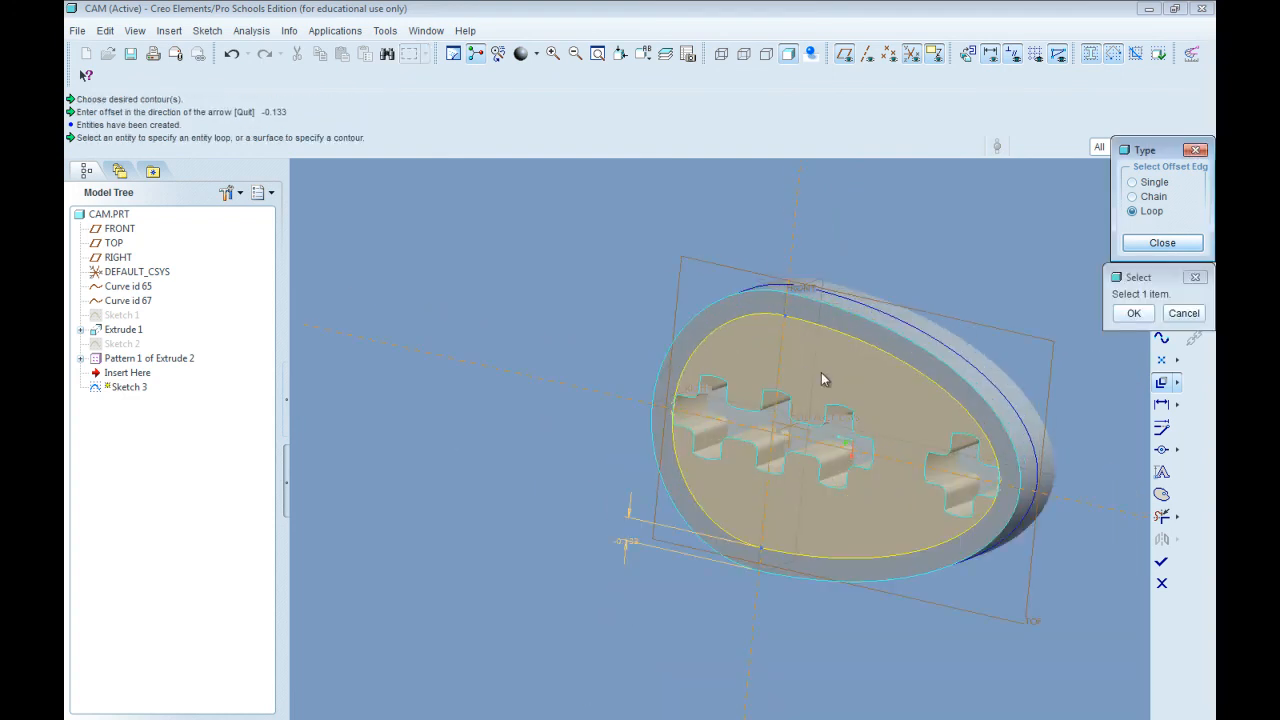
middle_click_drag(828, 391, 855, 362)
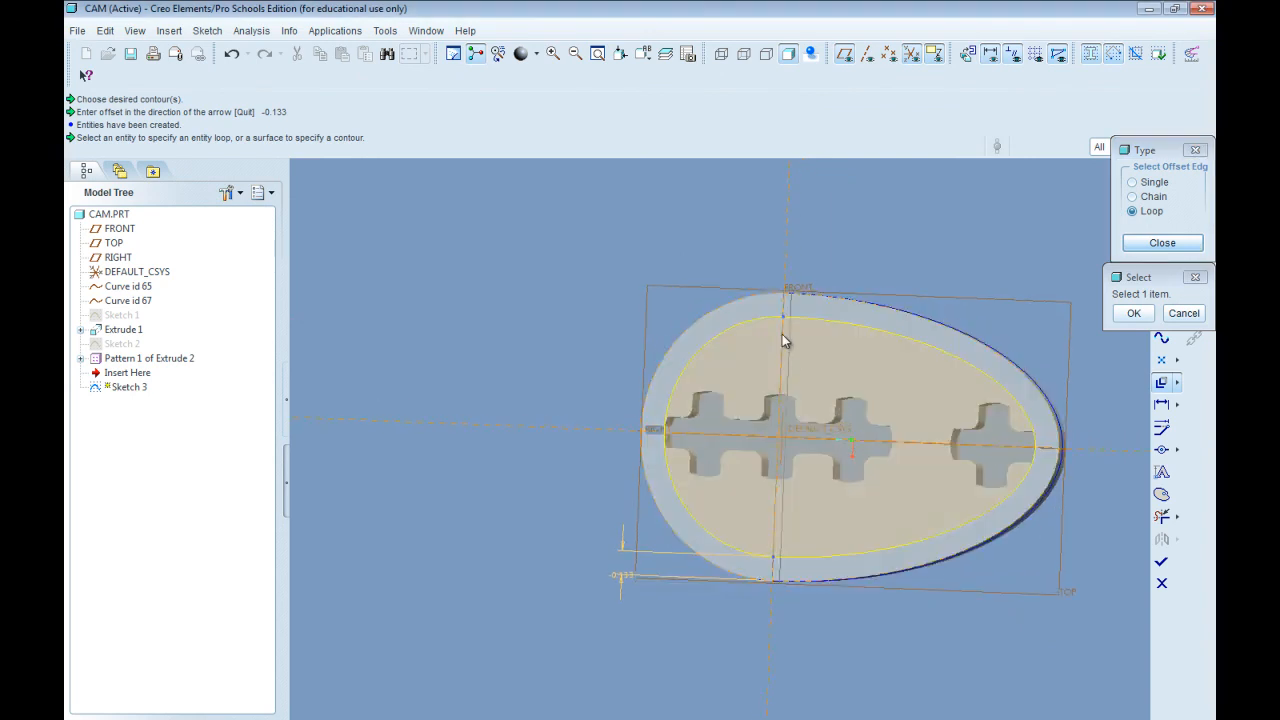
scroll(783, 334, "down", 2)
middle_click_drag(817, 317, 775, 363)
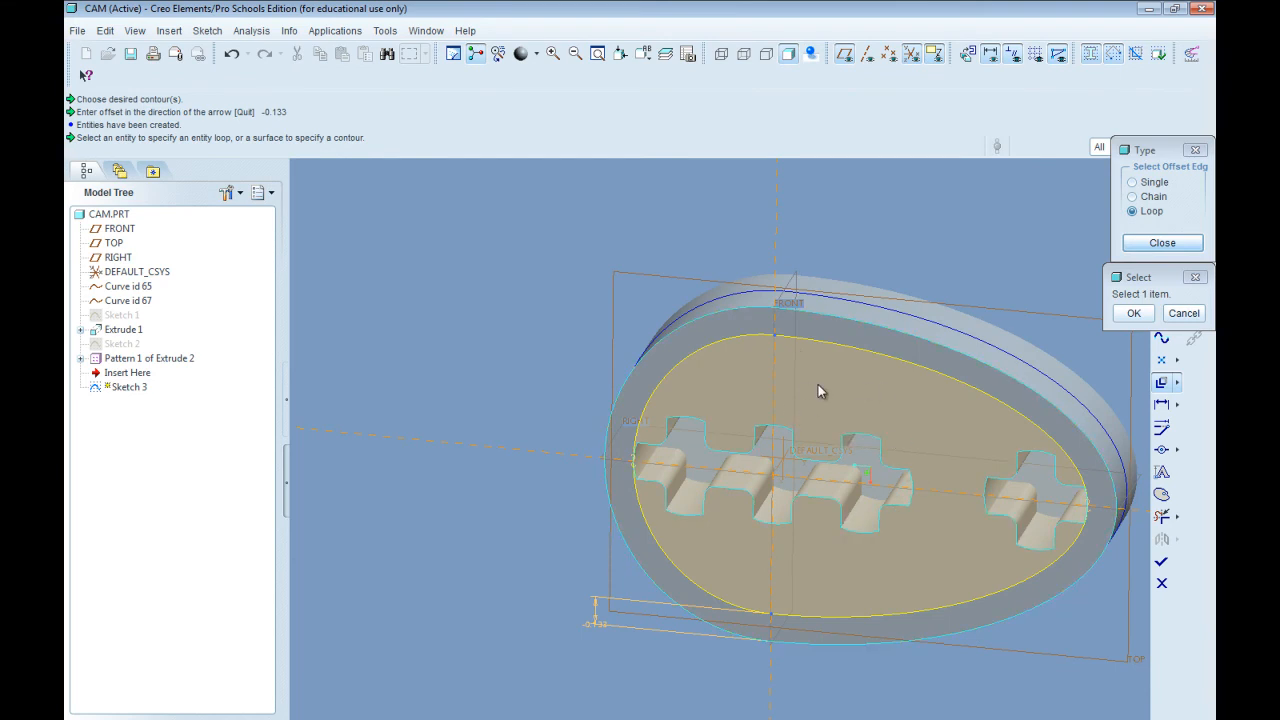
left_click(1021, 361)
left_click(1135, 313)
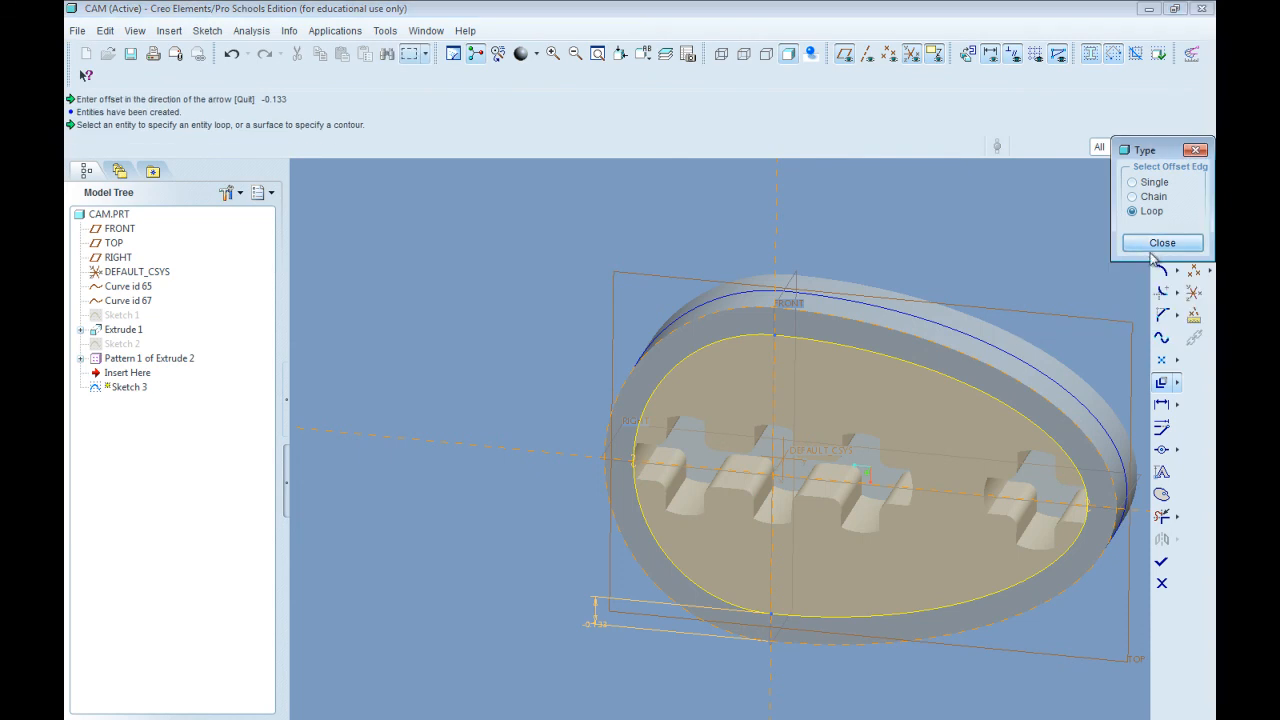
left_click(1155, 244)
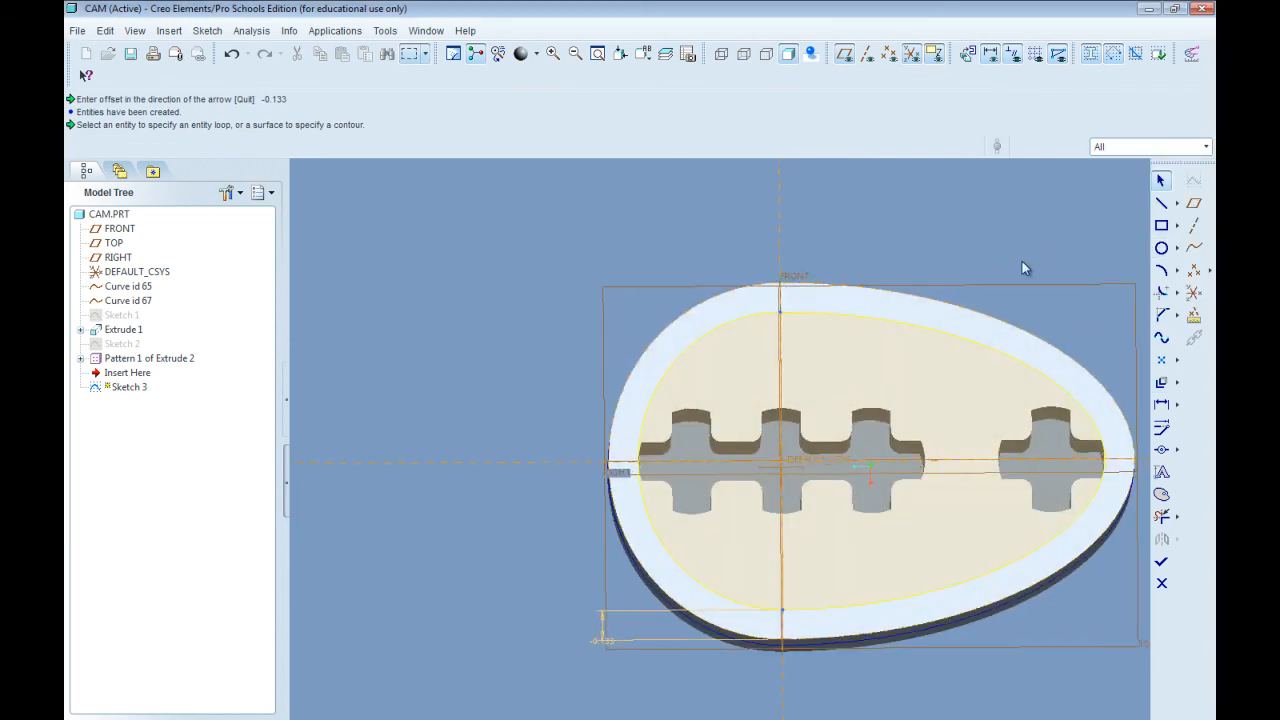
Sketch two equal-radius circles, one centred on the third cross-shaped hole from the blunt end and one on the hole at the narrow end.
left_click(1161, 248)
scroll(893, 497, "up", 5)
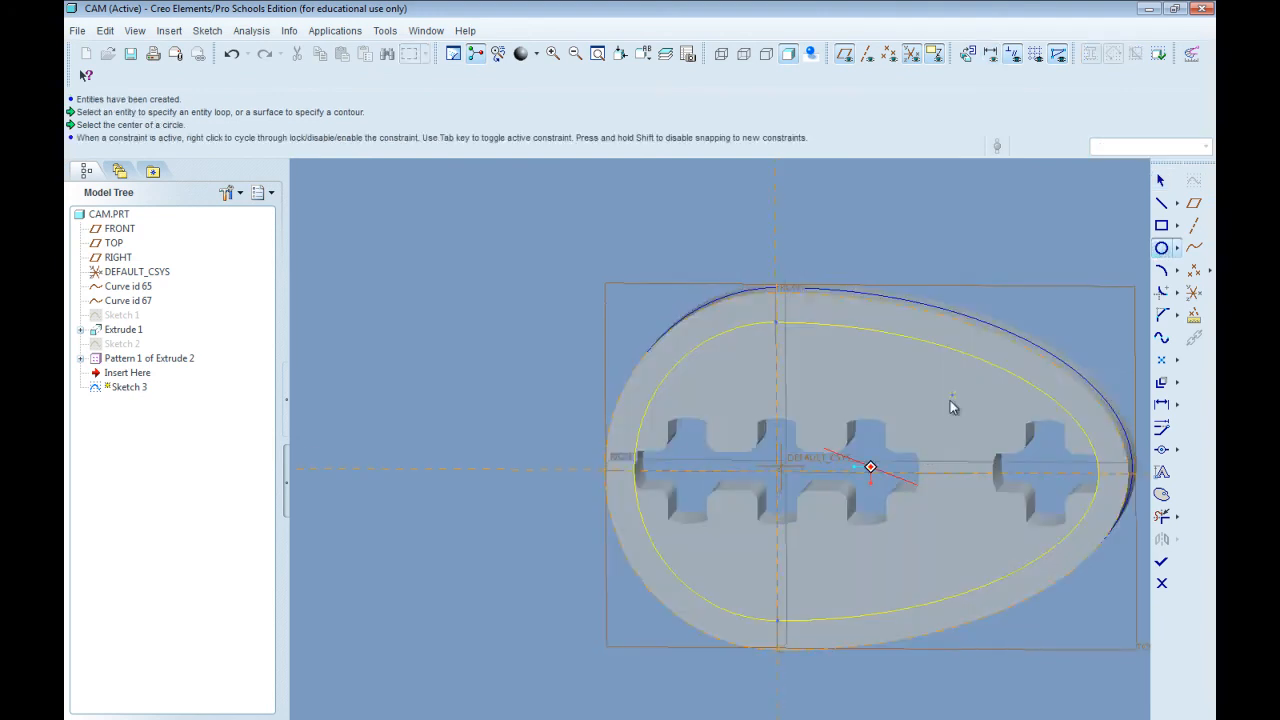
scroll(893, 497, "up", 2)
left_click(848, 450)
left_click(924, 328)
scroll(781, 352, "down", 3)
left_click(1044, 414)
left_click(1084, 322)
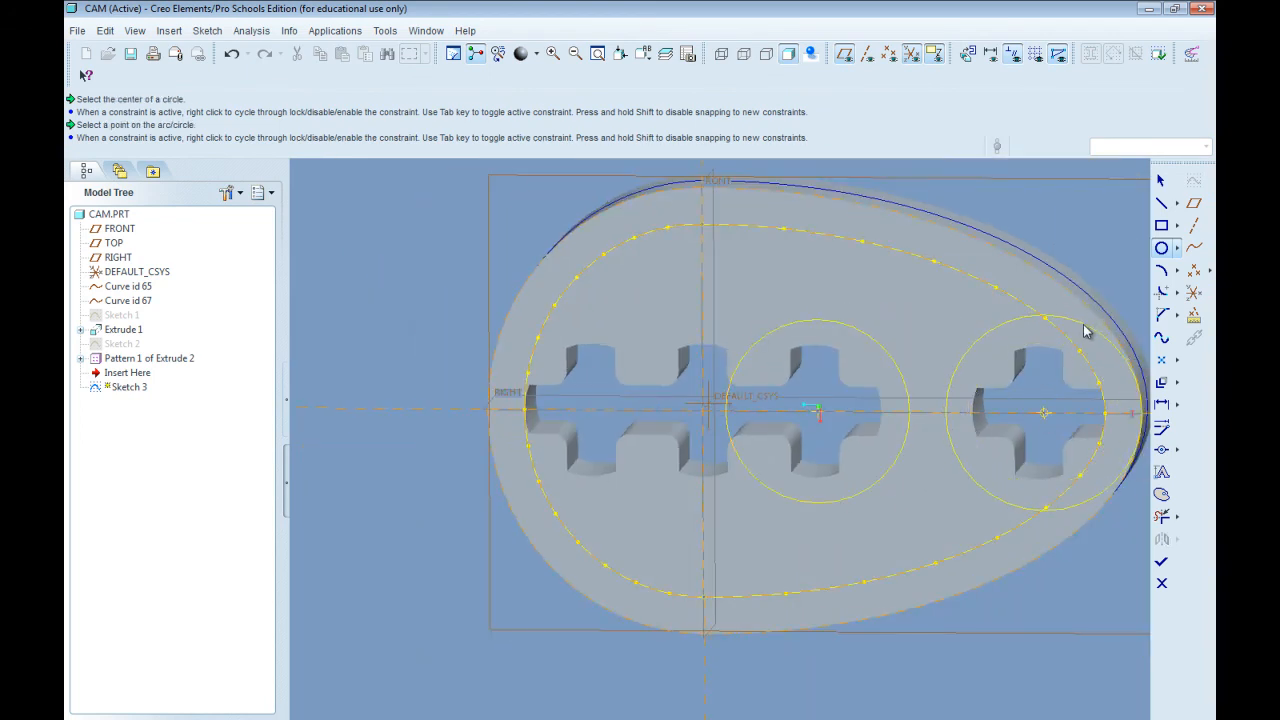
middle_click(1083, 337)
left_click(1080, 337)
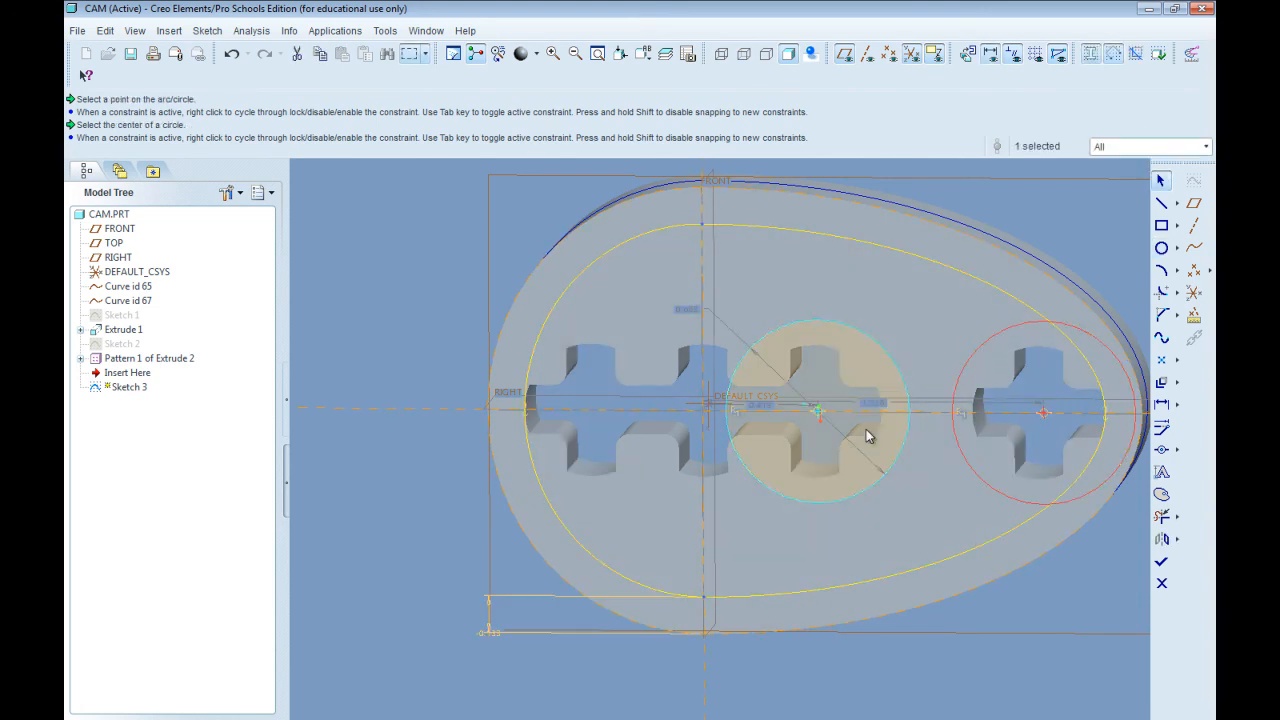
Turn on the display of datum axes and examine how the circles sit around the cross-shaped holes.
scroll(896, 420, "up", 4)
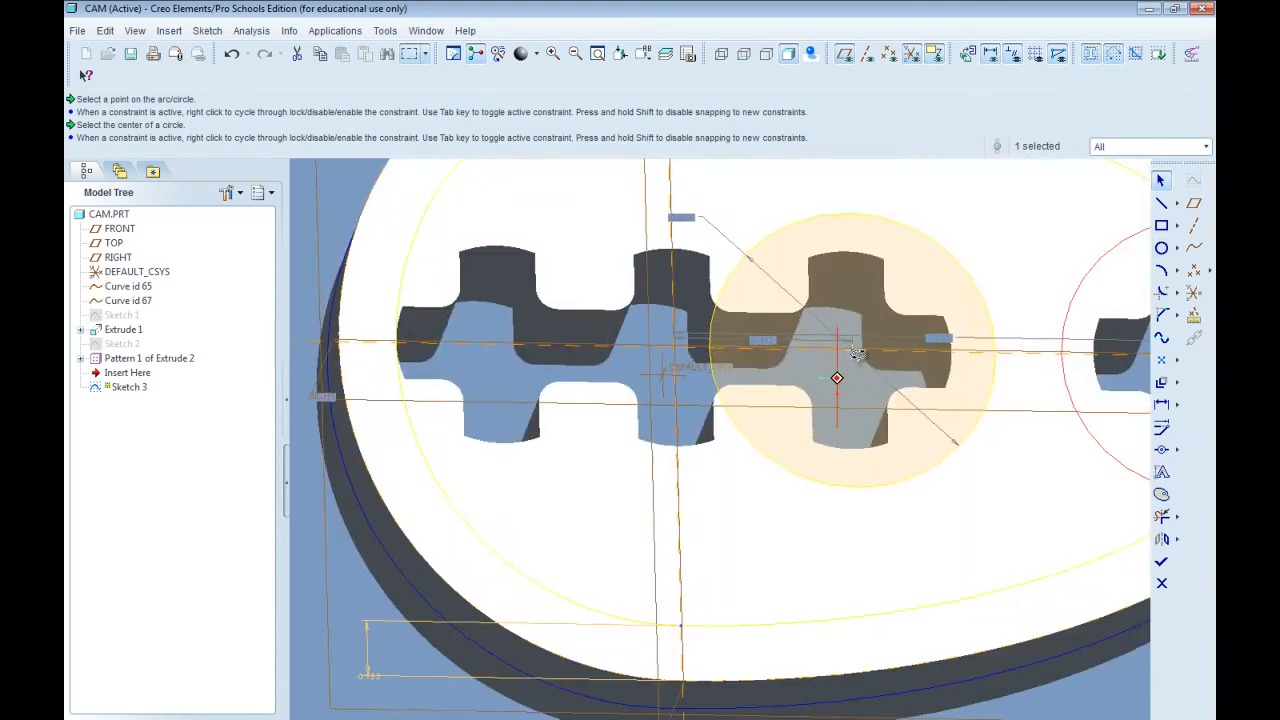
middle_click_drag(857, 354, 829, 400)
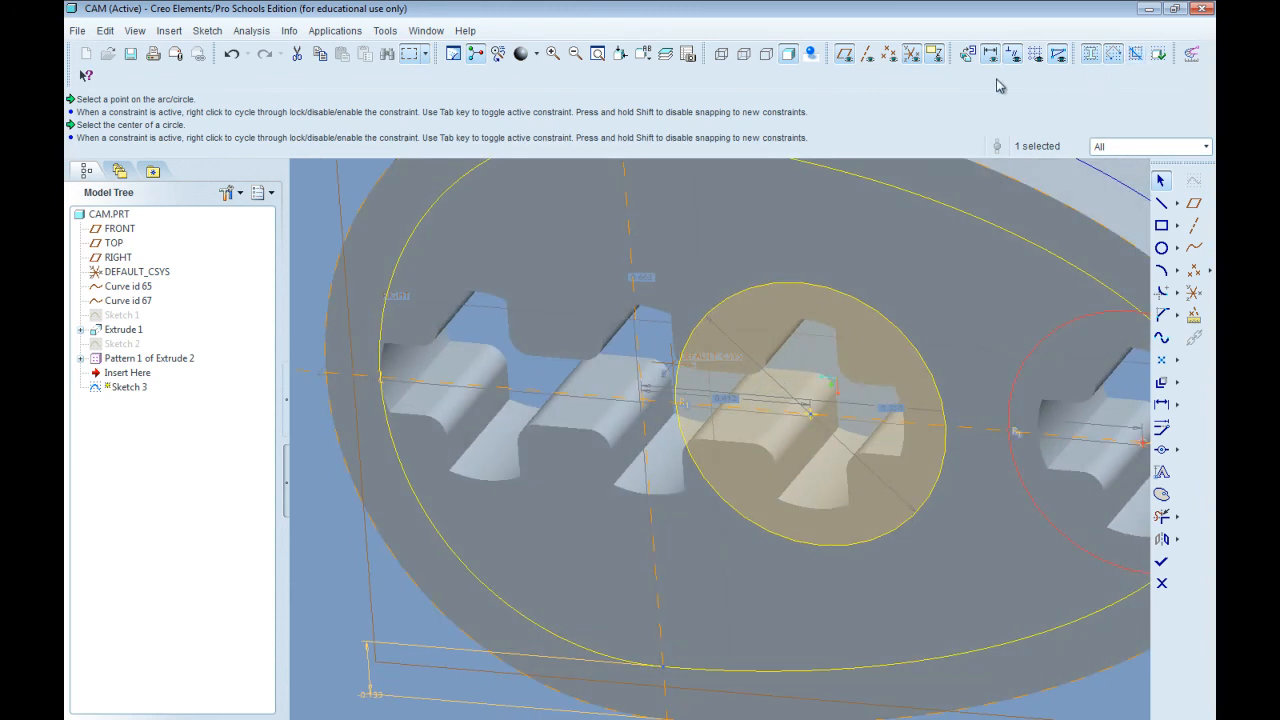
left_click(868, 57)
scroll(606, 421, "up", 2)
scroll(697, 415, "down", 2)
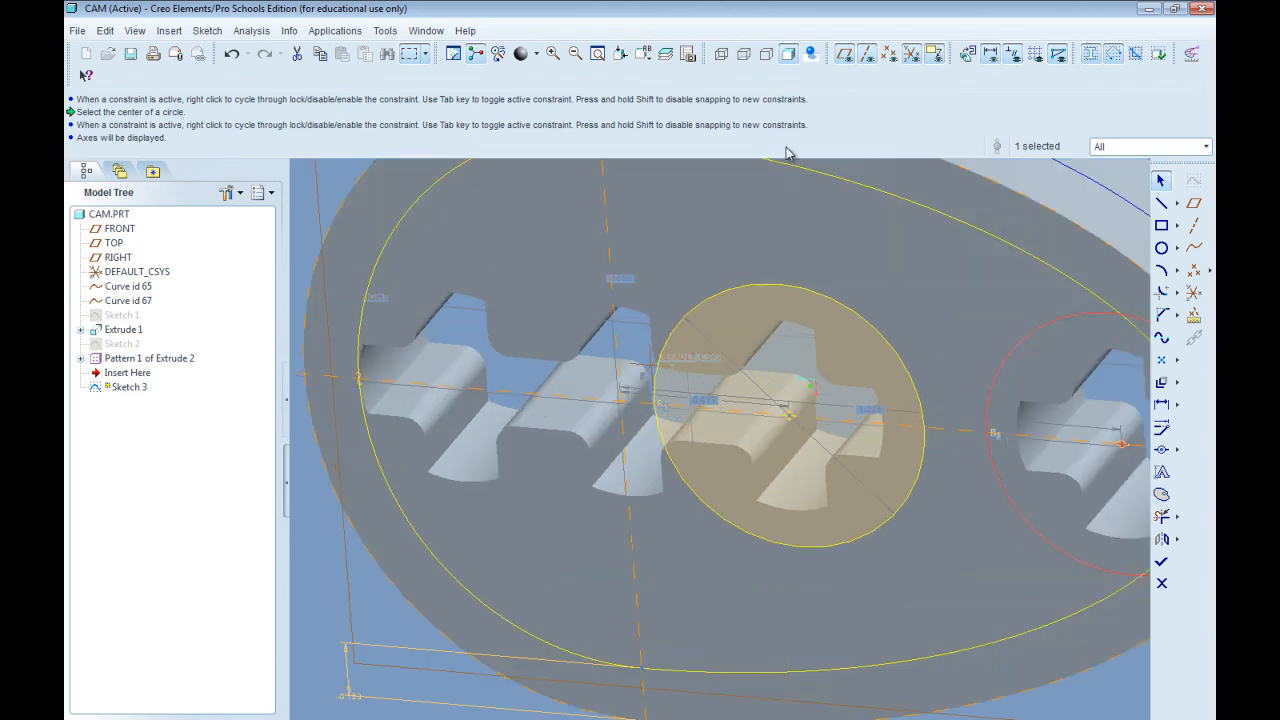
scroll(748, 441, "up", 2)
middle_click_drag(760, 441, 757, 390)
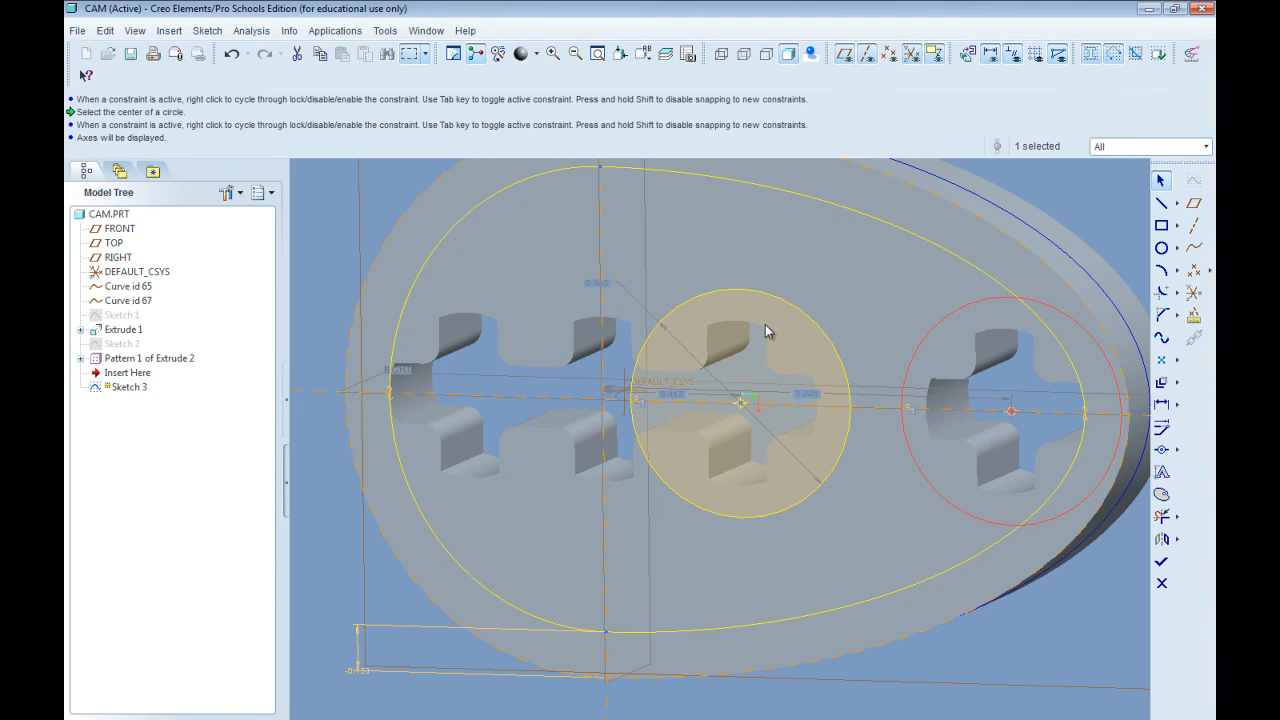
middle_click_drag(838, 312, 965, 486)
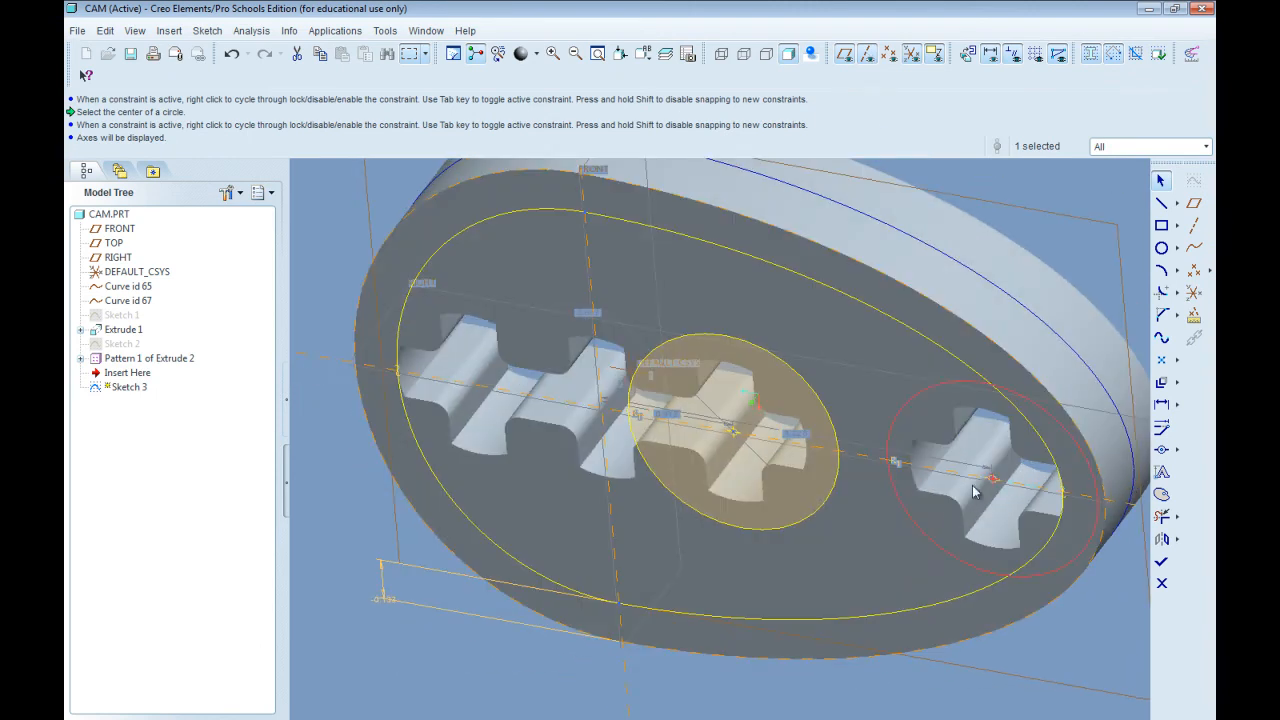
mouse_move(755, 448)
middle_mouse_down()
mouse_move(757, 391)
mouse_move(708, 397)
middle_mouse_up()
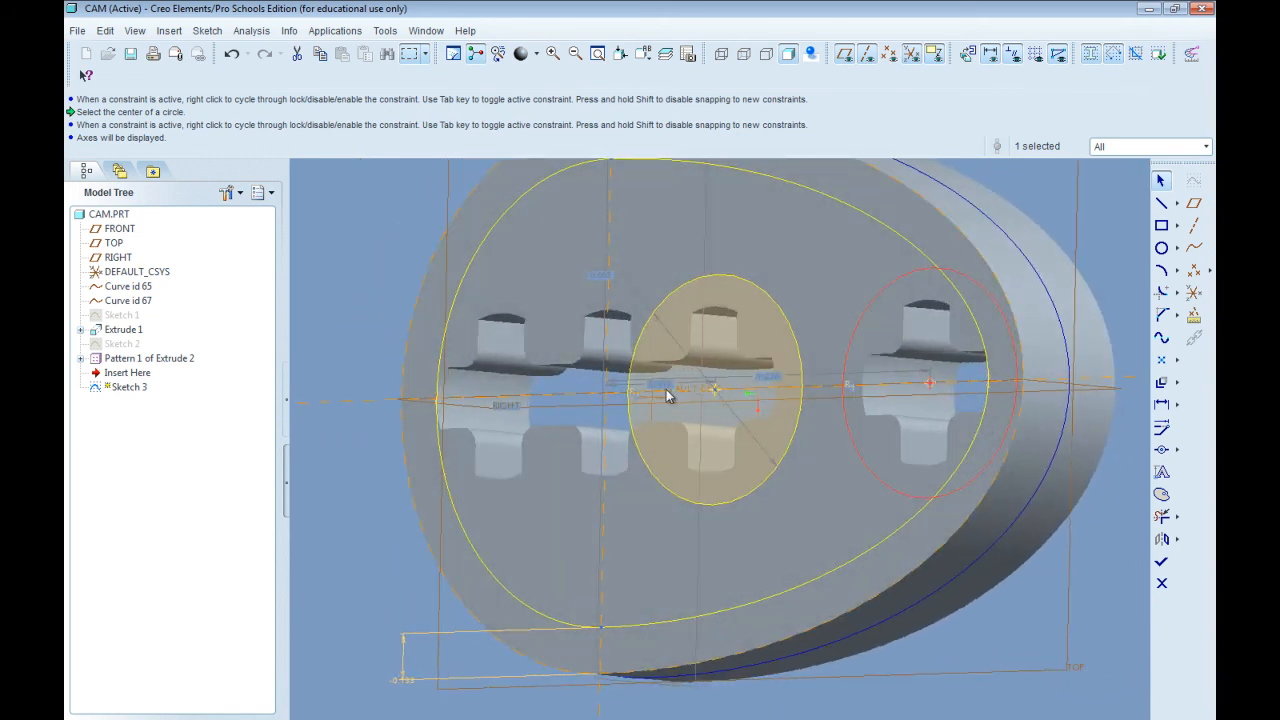
mouse_move(676, 336)
middle_mouse_down()
mouse_move(714, 330)
mouse_move(706, 359)
mouse_move(788, 414)
middle_mouse_up()
Project the upper arc edges of the third and narrow-end cross holes with Use Edge (Single), and delete the projected arcs.
scroll(711, 358, "down", 2)
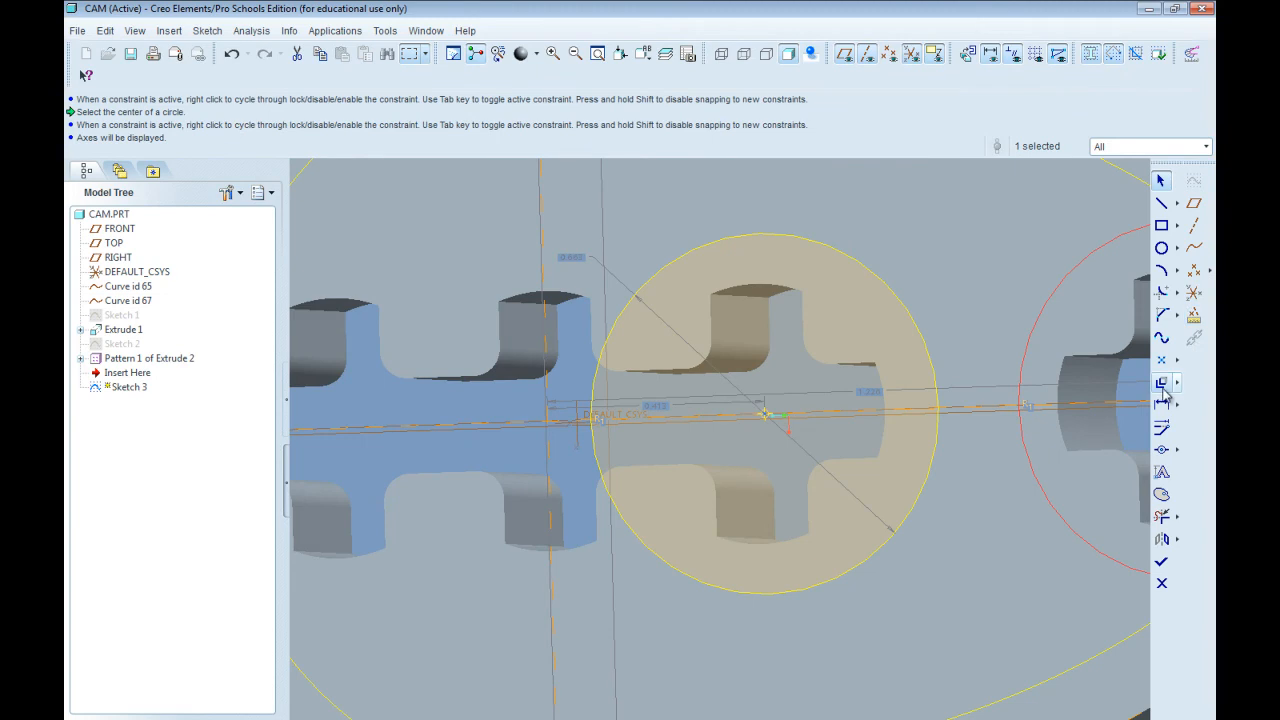
left_click(1178, 384)
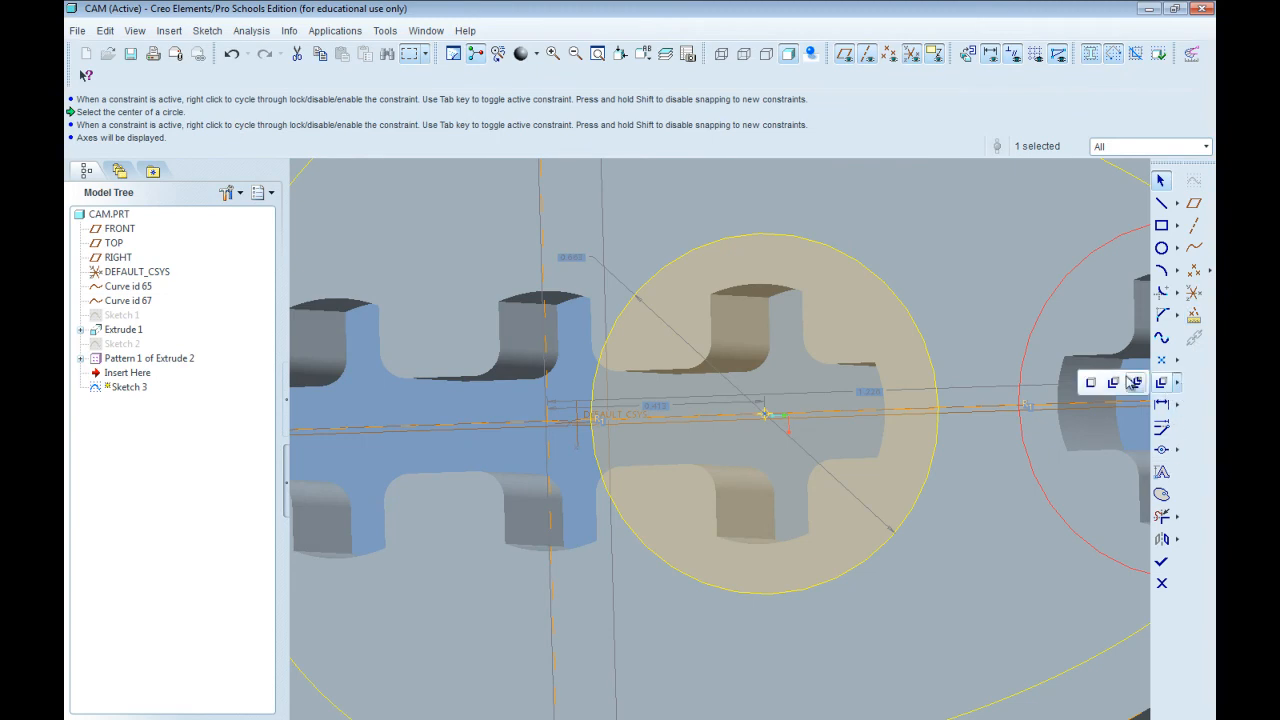
left_click(1092, 385)
left_click(758, 292)
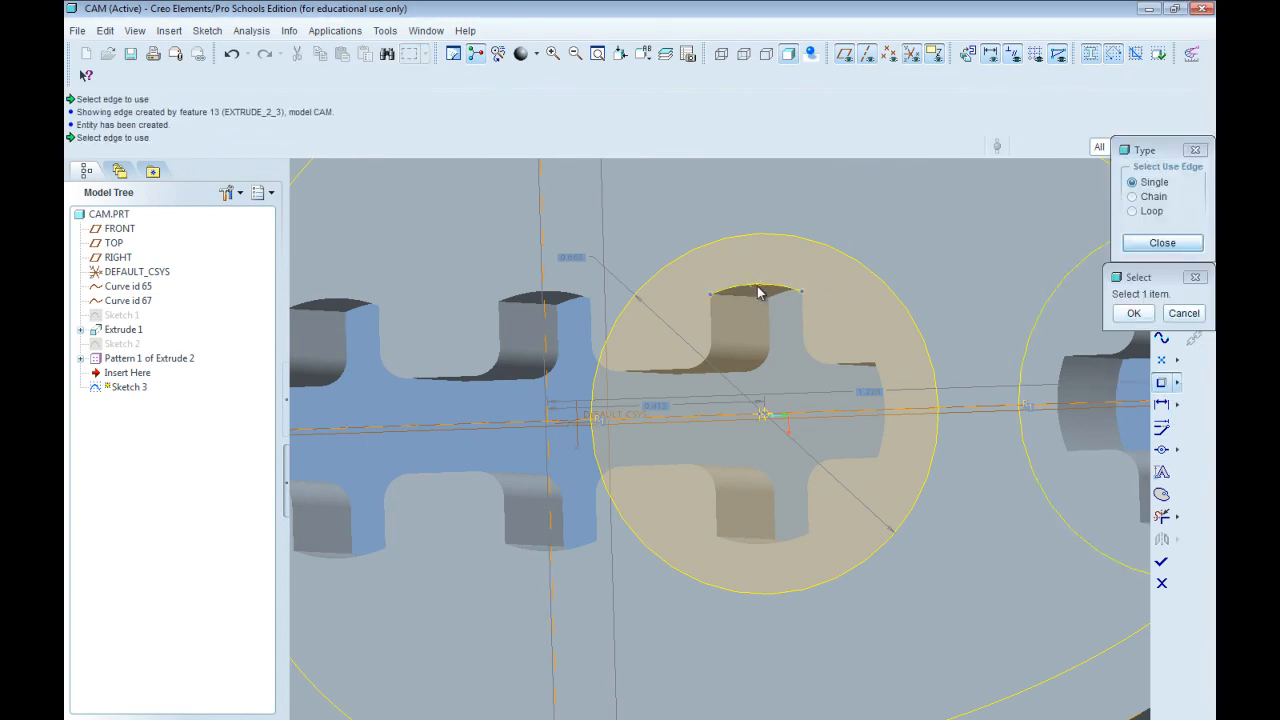
scroll(789, 343, "up", 3)
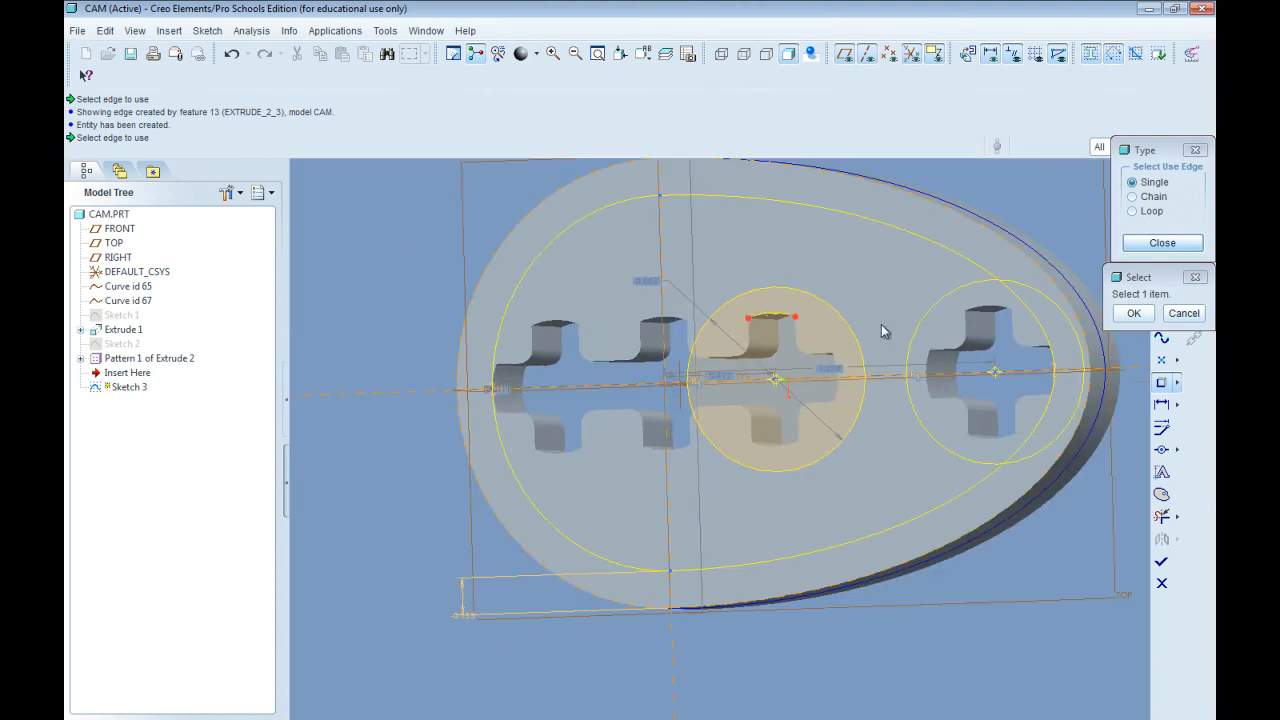
left_click(998, 309)
left_click(1132, 244)
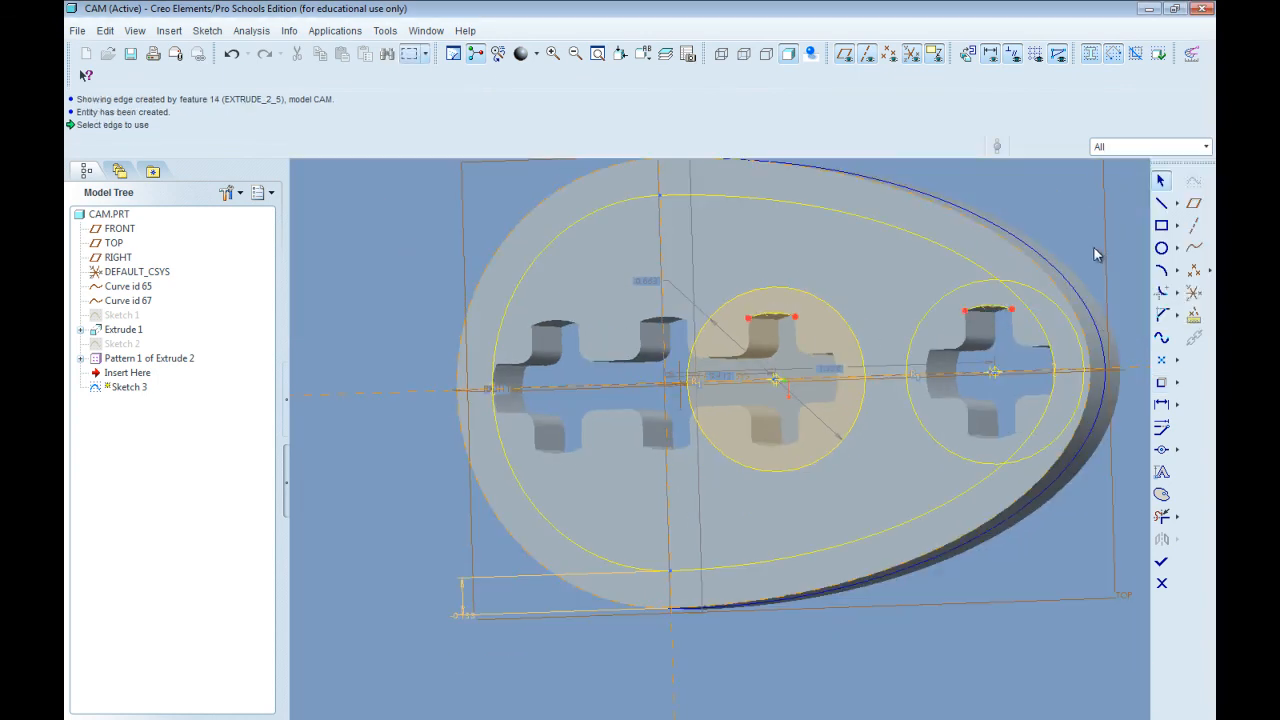
left_click(1001, 310)
key("Delete")
Make the circle centre at the third hole coincident with the hole's centre, removing the conflicting Point On Entity constraint.
scroll(766, 374, "up", 3)
middle_click_drag(895, 321, 816, 440)
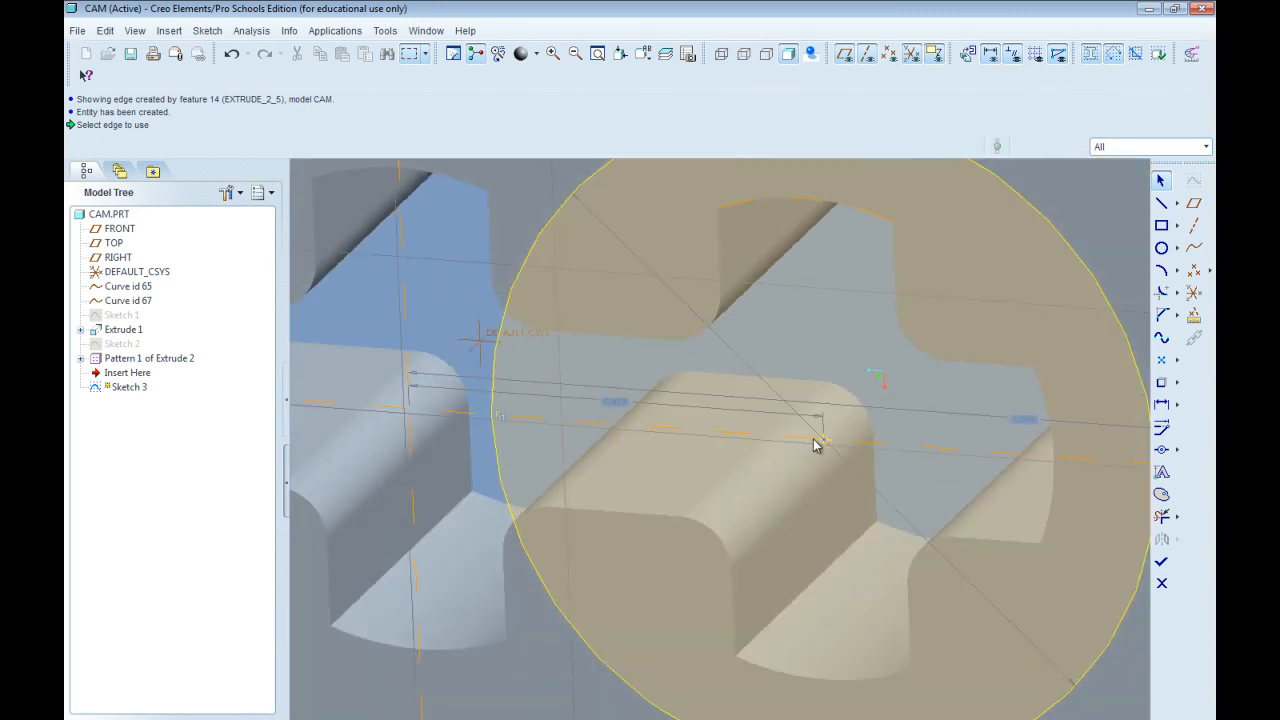
left_click(1161, 449)
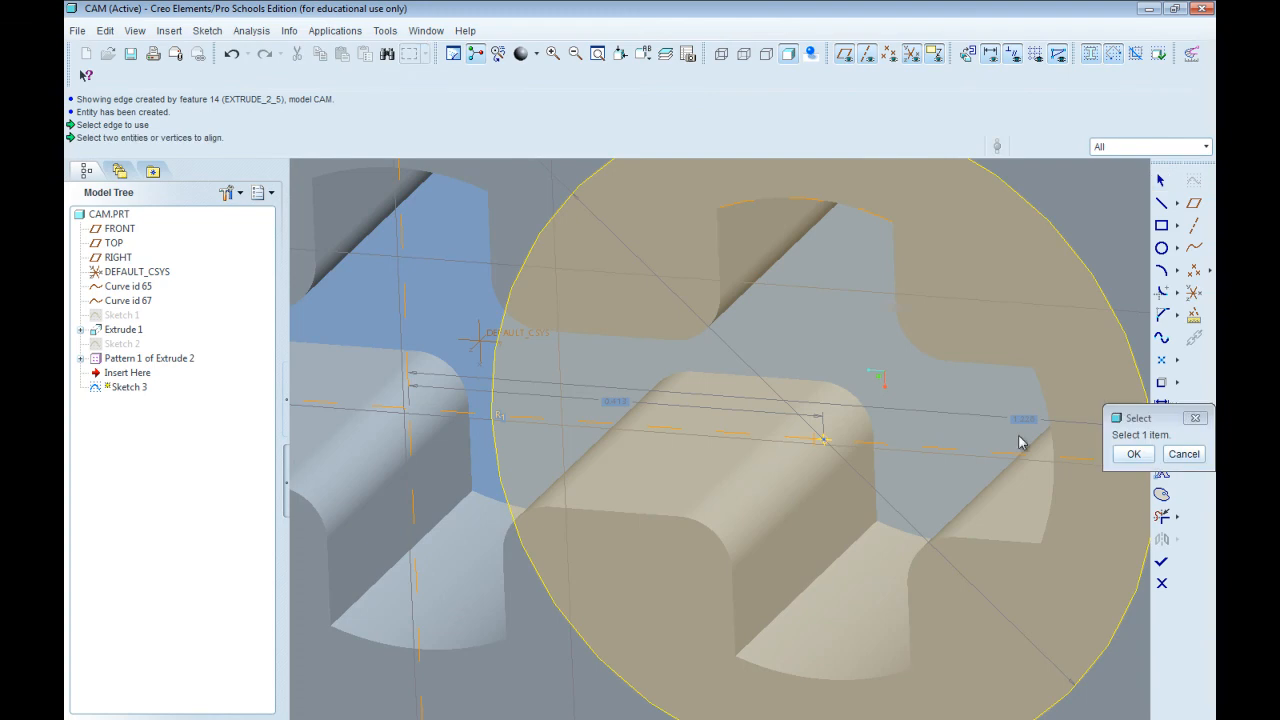
left_click(823, 442)
left_click(817, 441)
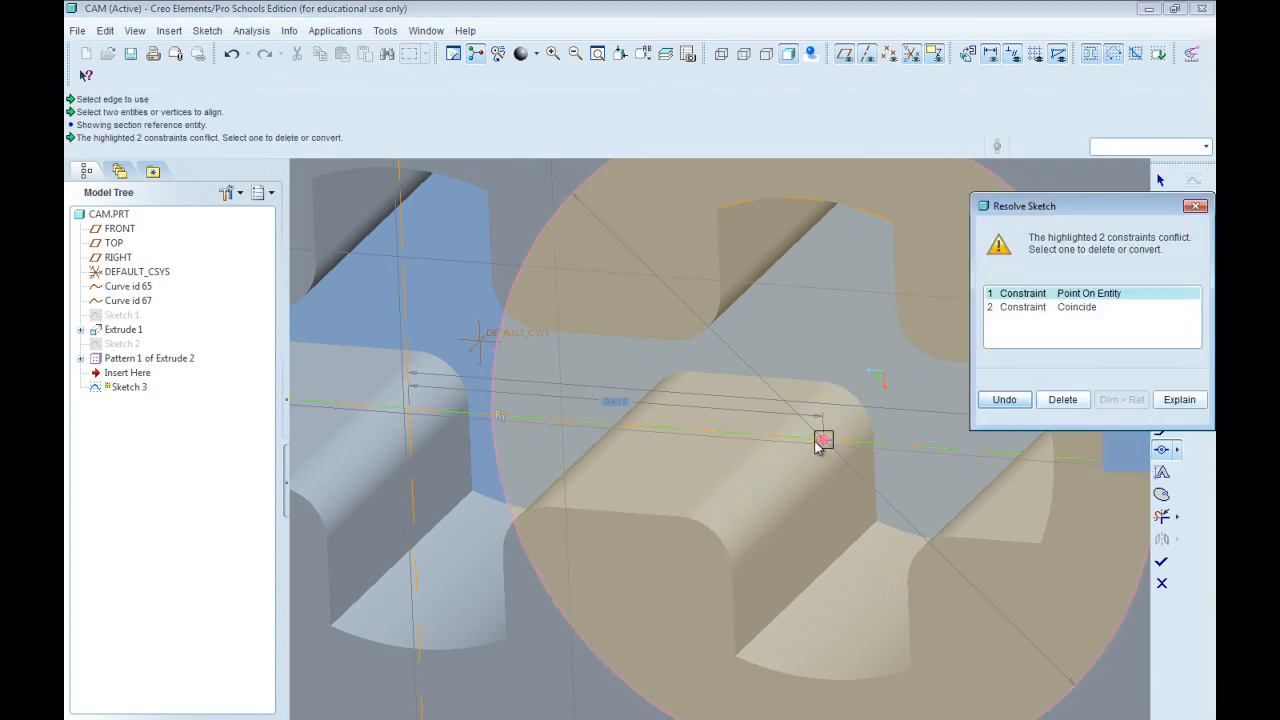
left_click(1066, 309)
left_click(1065, 296)
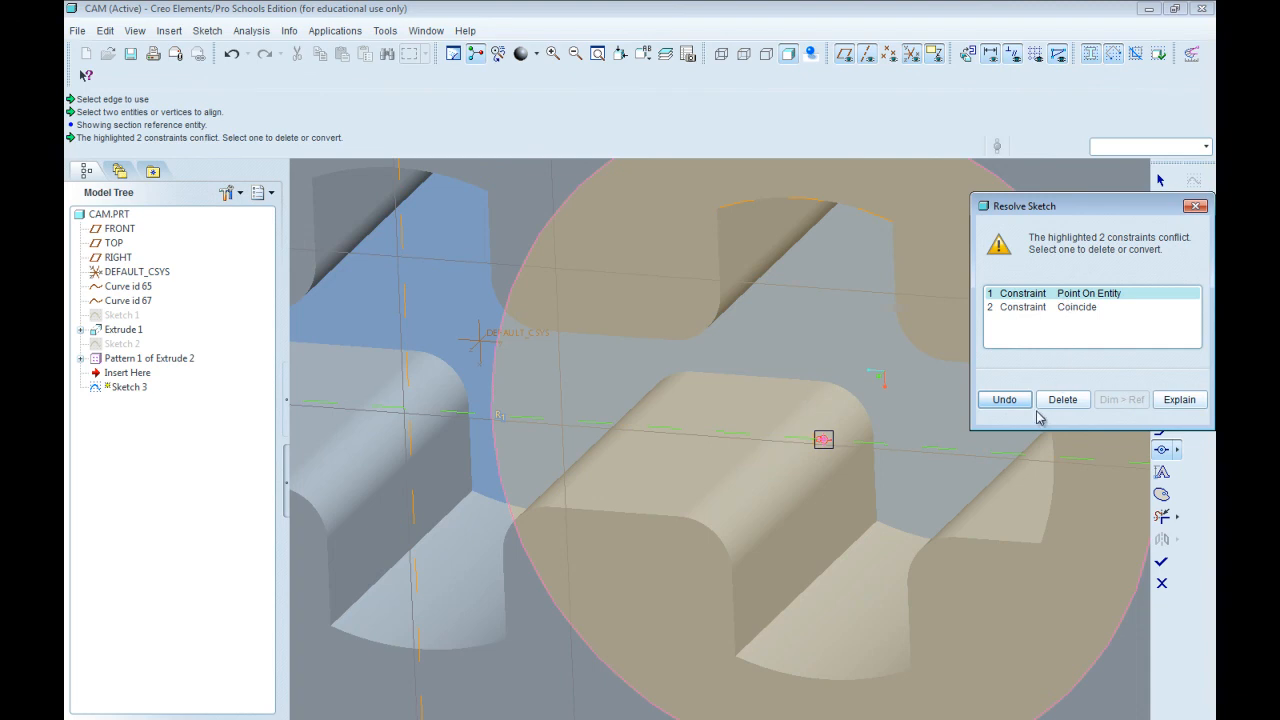
left_click(1066, 401)
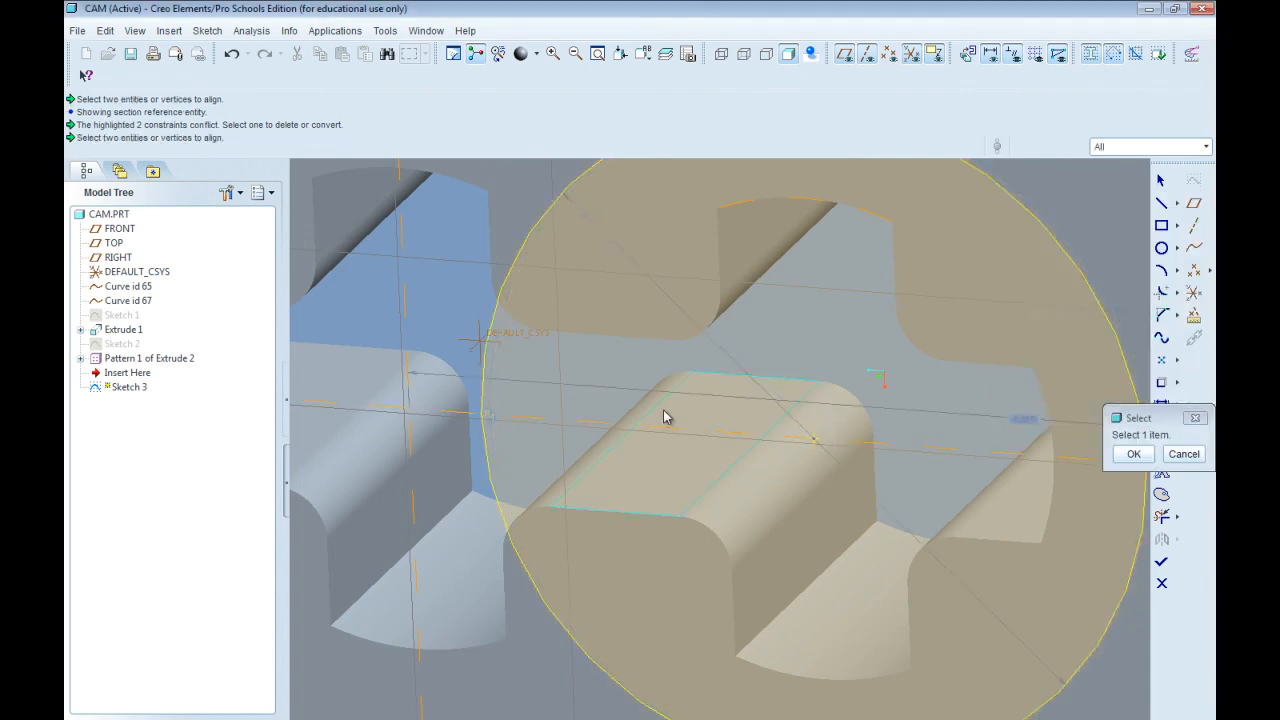
Try to align the narrow-end circle's centre with its hole centre, removing the Coincide constraint to resolve the conflict.
scroll(723, 417, "down", 5)
scroll(986, 437, "up", 8)
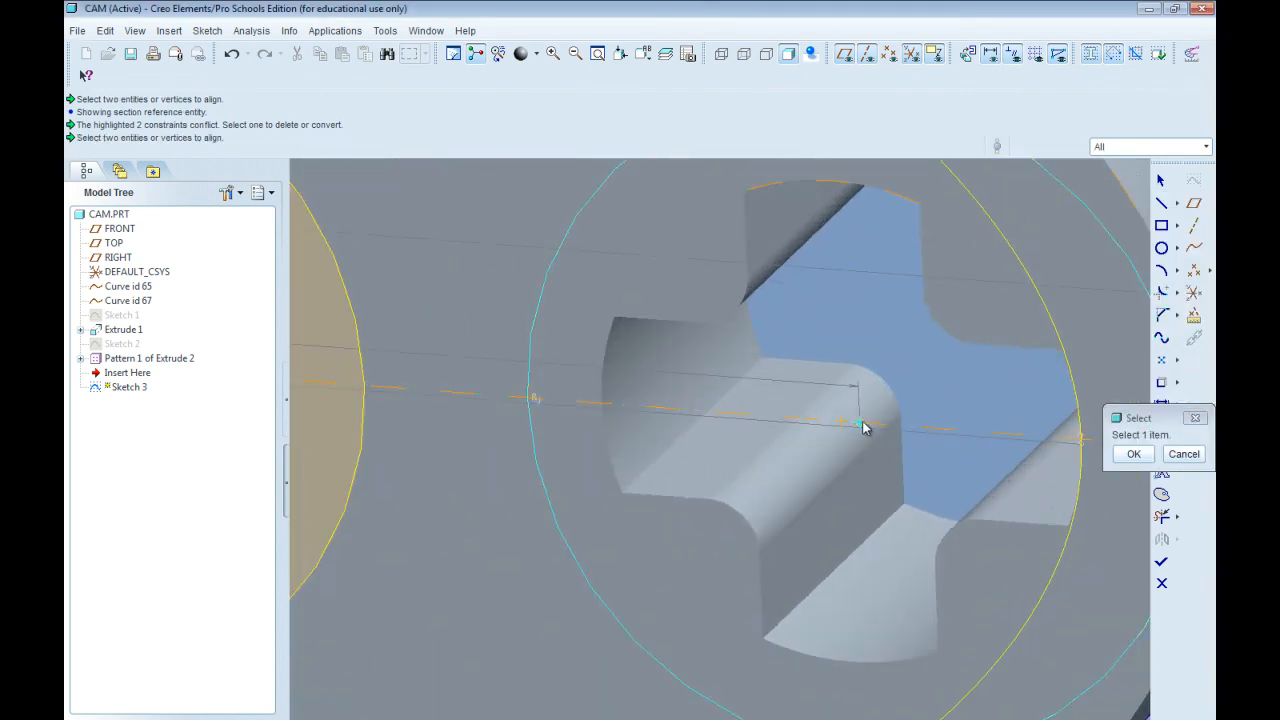
left_click(843, 430)
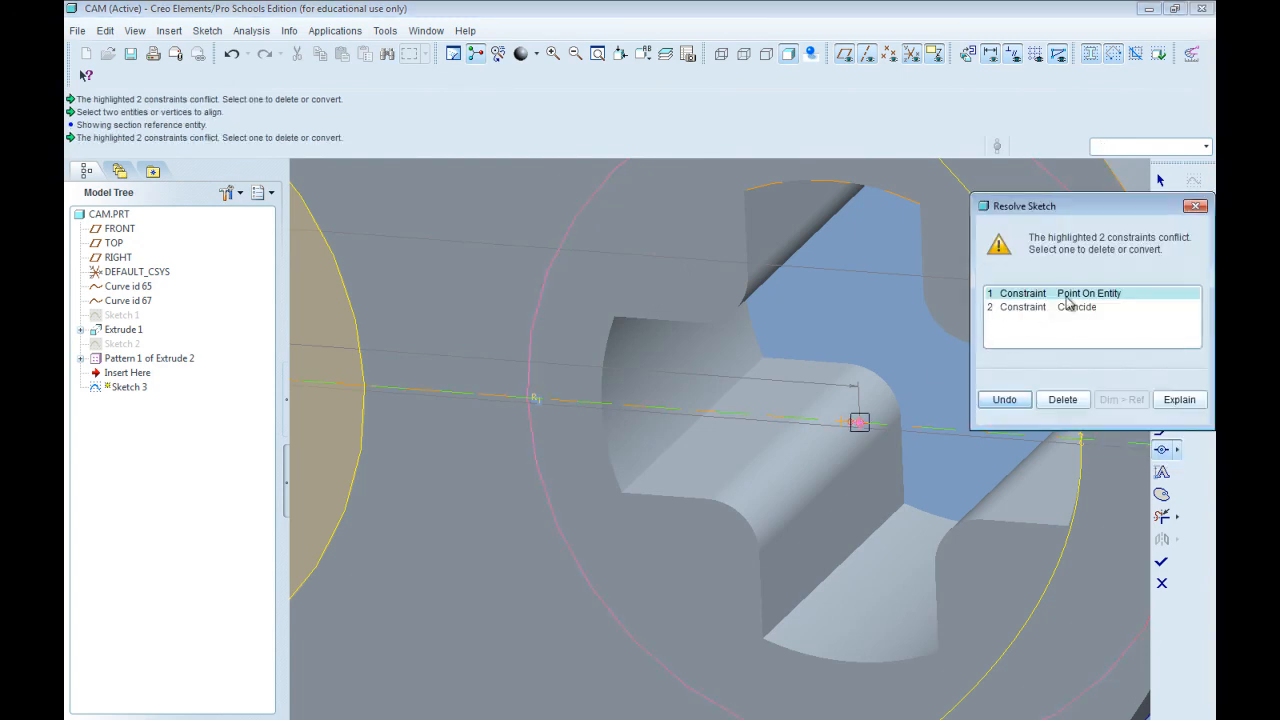
left_click(1074, 307)
left_click(1063, 399)
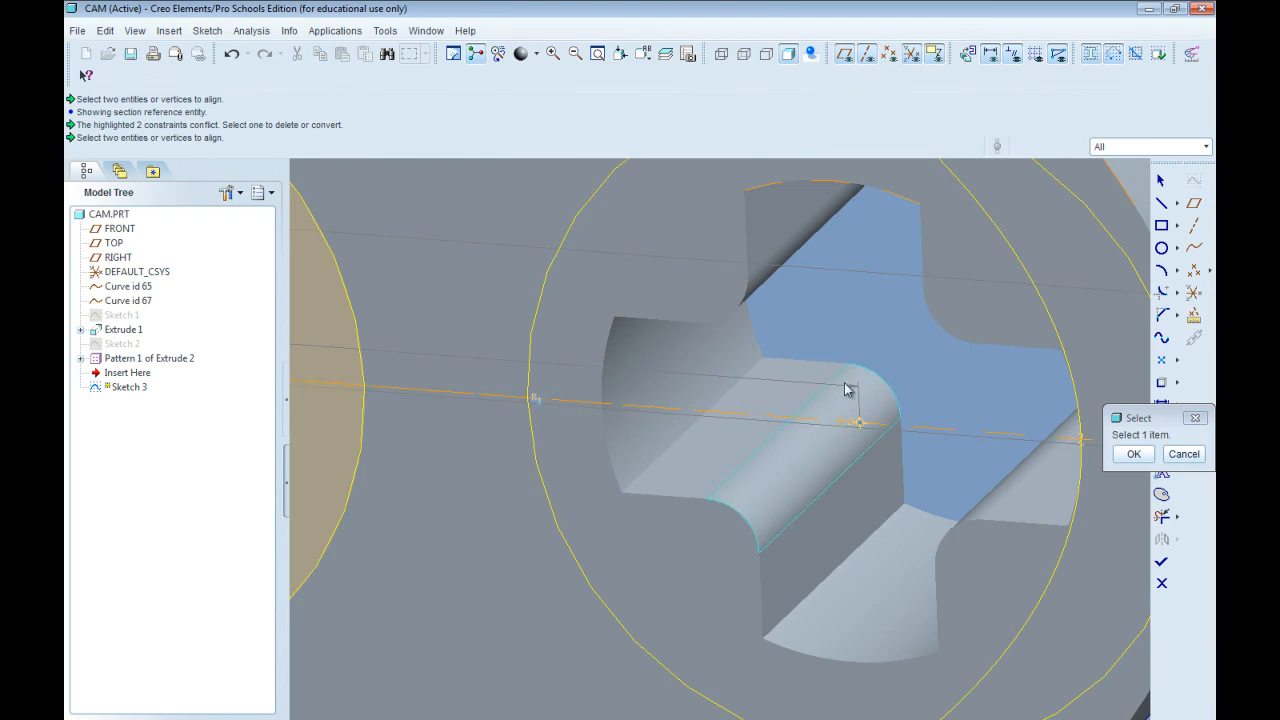
Make the narrow-end circle's centre coincident with its hole centre, remove the conflicting Point On Entity constraint and finish constraining.
scroll(843, 406, "down", 3)
scroll(851, 391, "up", 5)
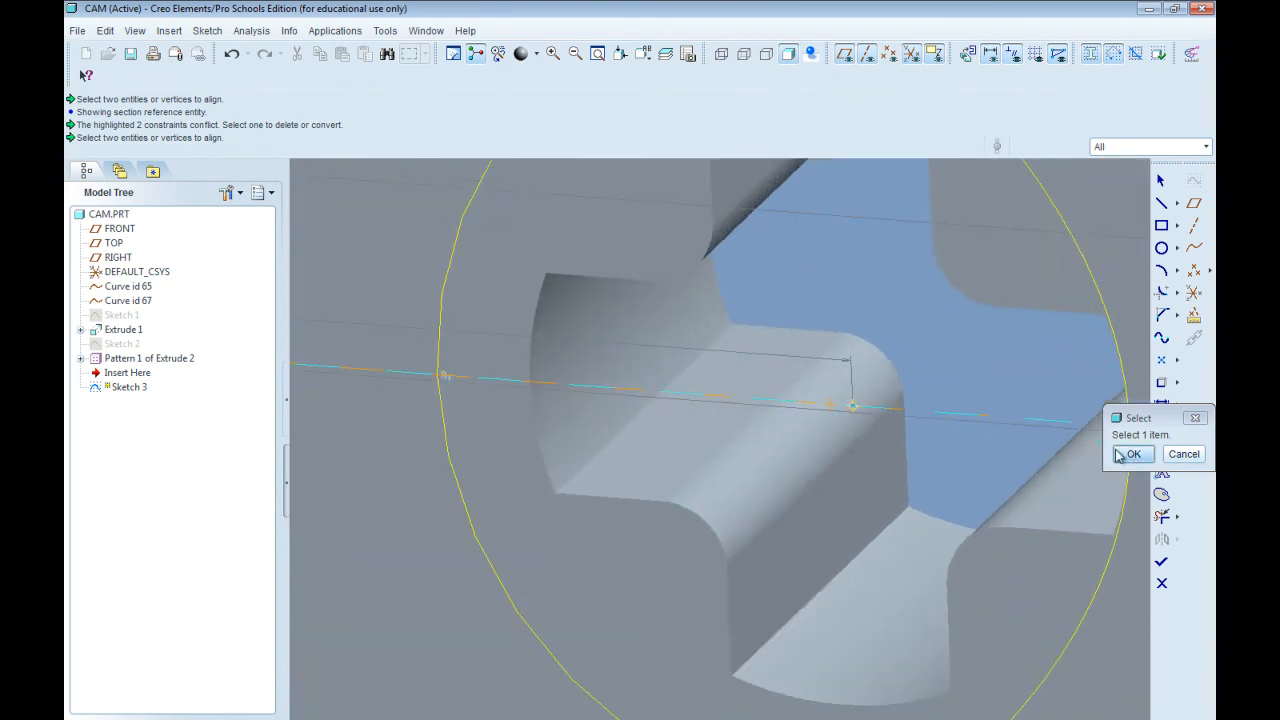
left_click(849, 405)
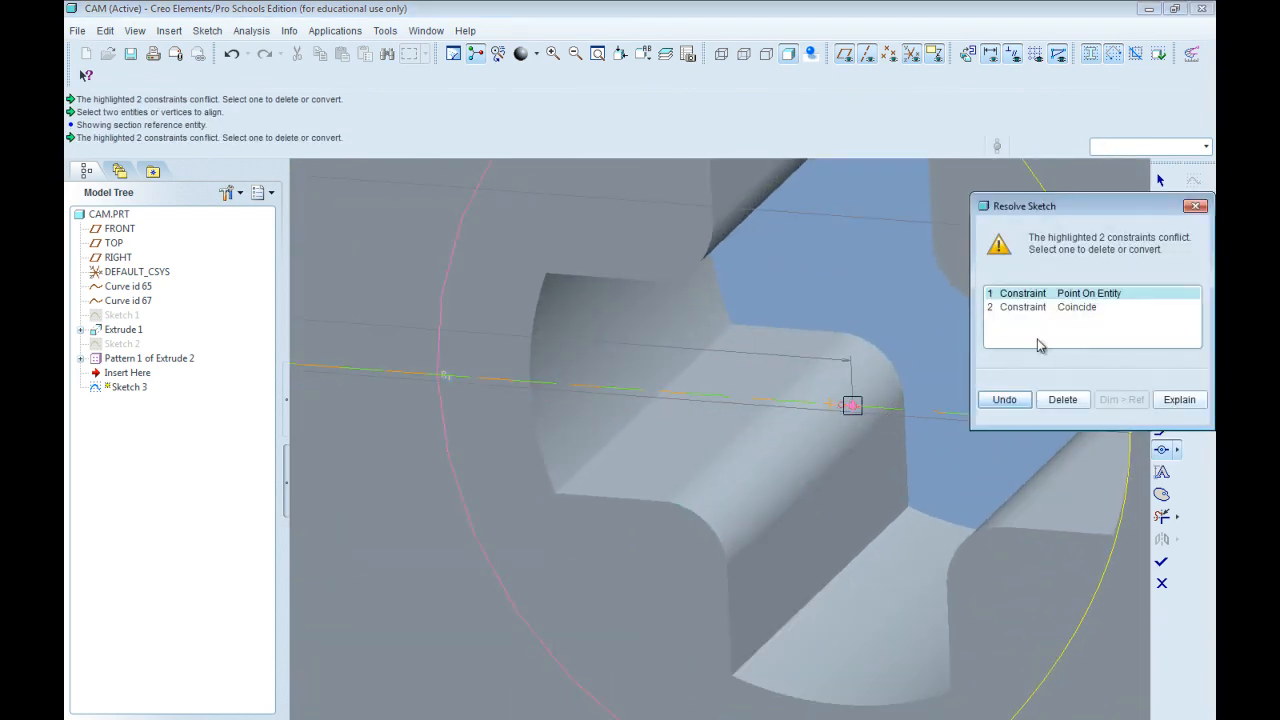
left_click(1072, 312)
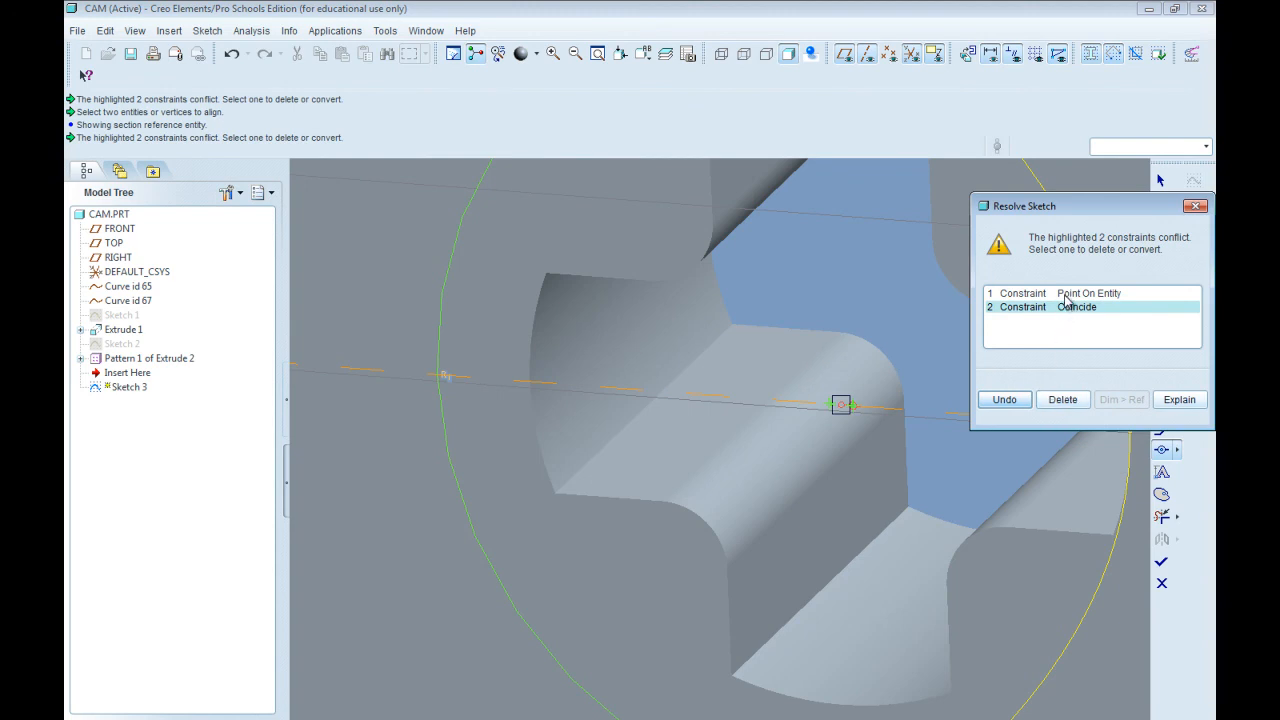
left_click(1068, 295)
left_click(1062, 399)
scroll(834, 366, "down", 5)
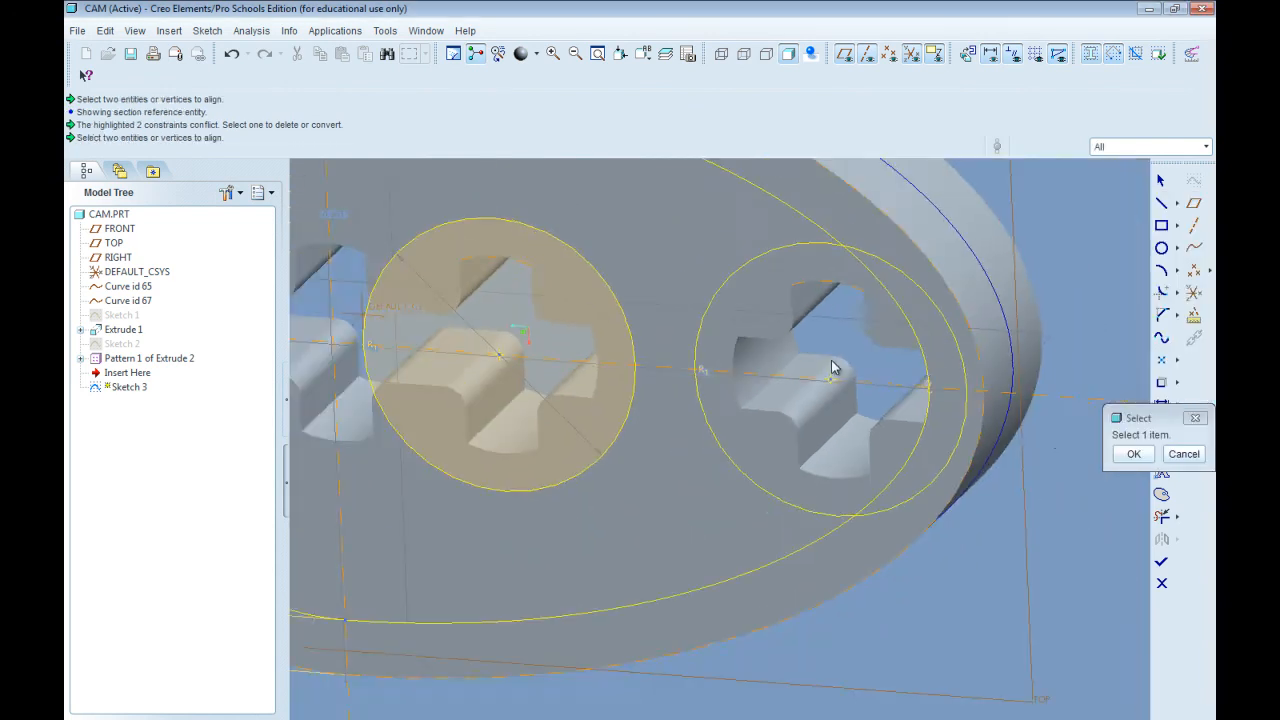
mouse_move(766, 370)
middle_mouse_down()
mouse_move(794, 334)
mouse_move(1008, 251)
middle_mouse_up()
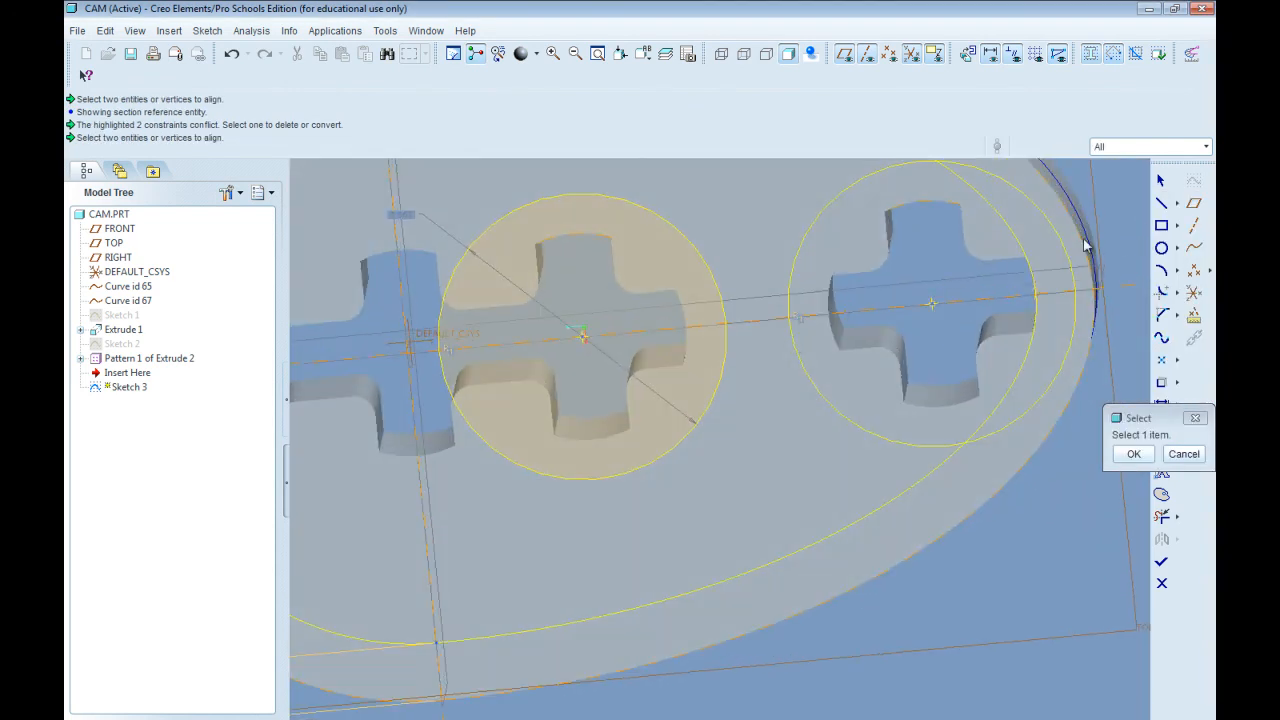
middle_click(963, 250)
Set the diameter of the circle around the third hole to the parameter BD.
scroll(963, 250, "down", 4)
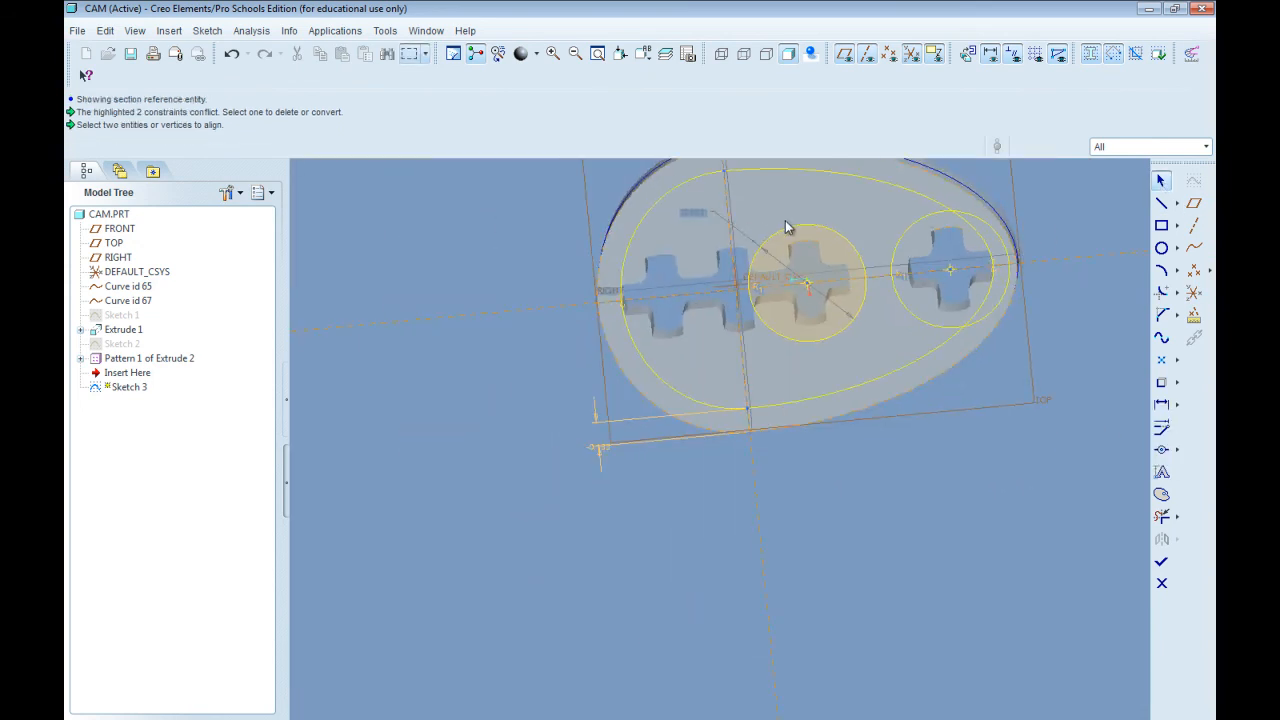
double_click(691, 212)
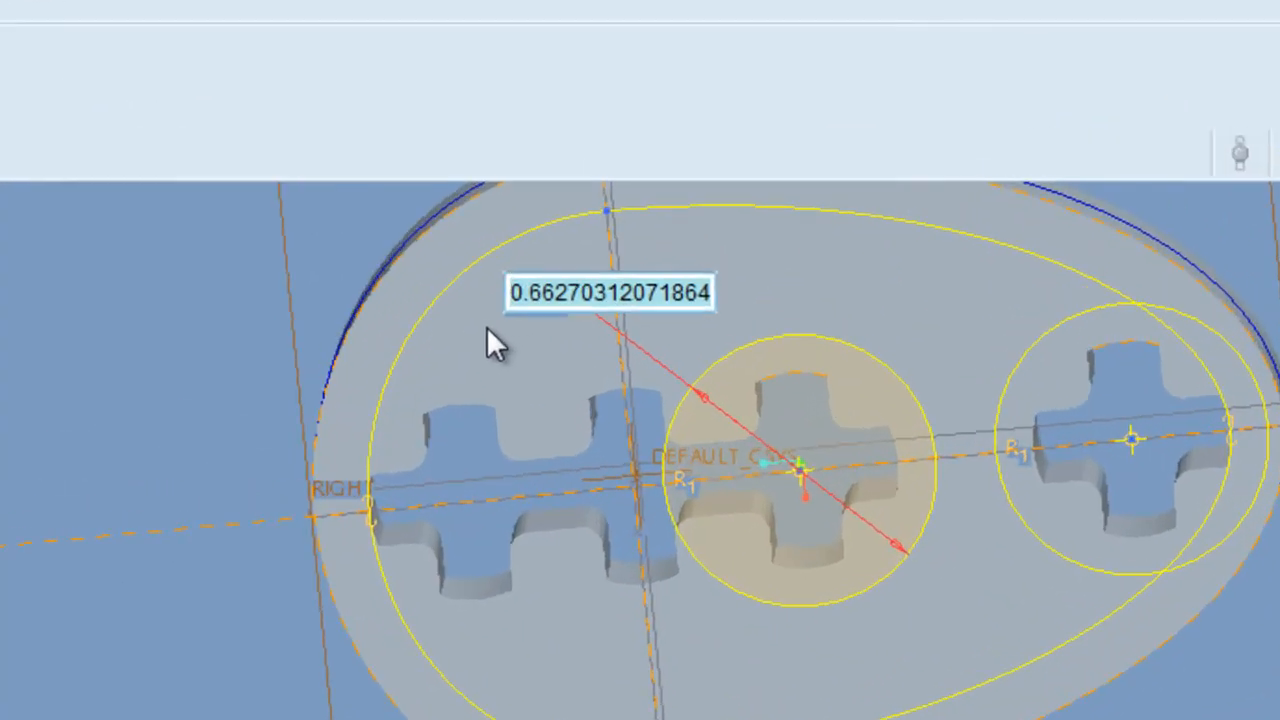
type("BD")
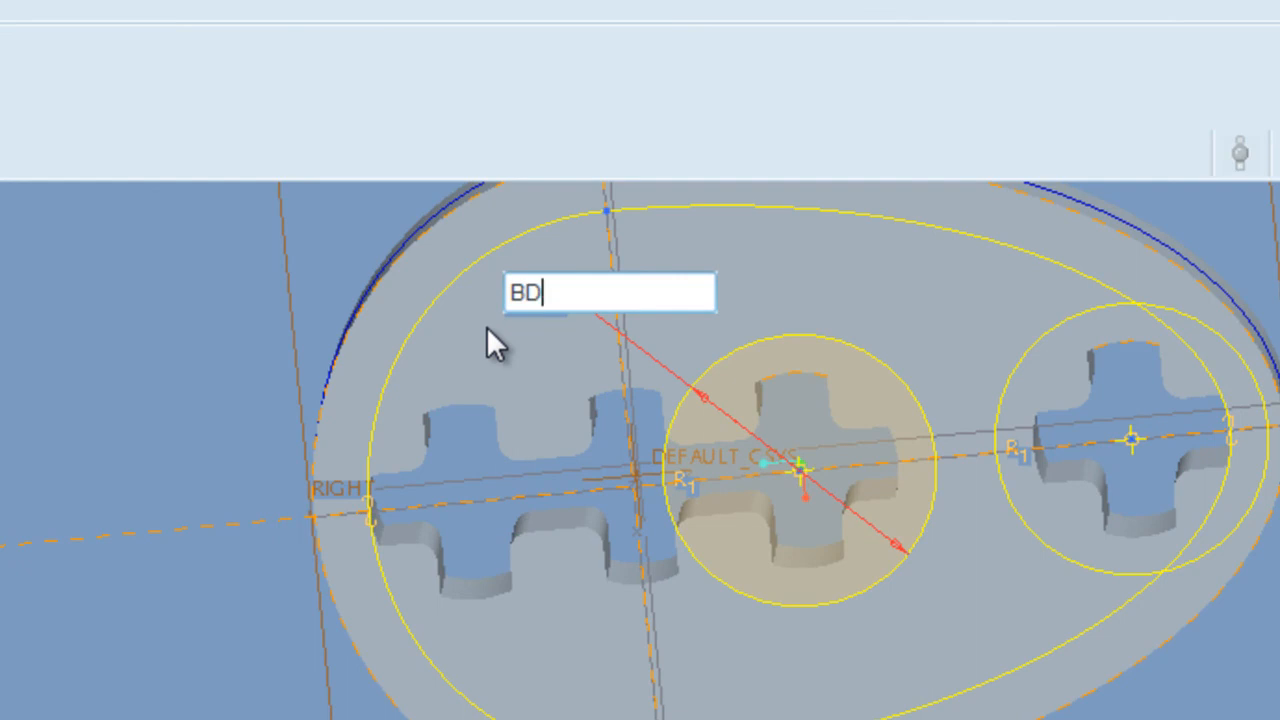
key("Return")
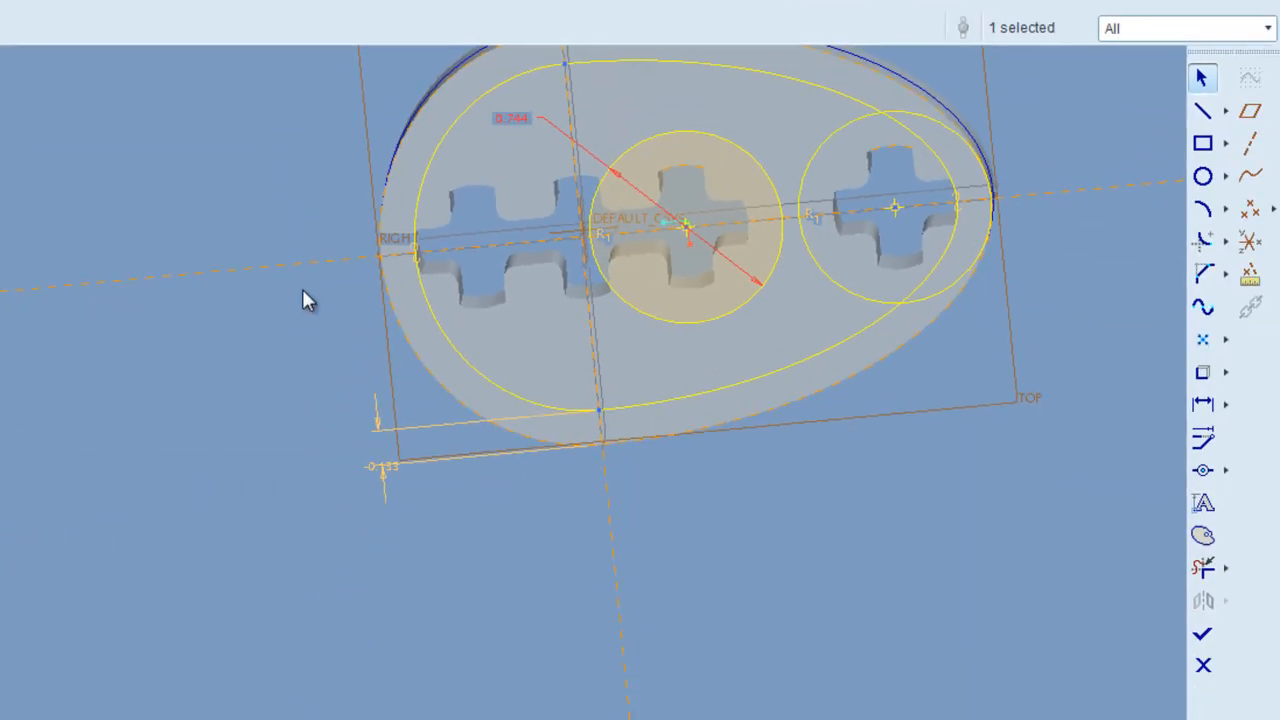
Sketch two parallel lines from the upper and lower tangent points of the third hole's circle to the offset outline at the blunt end.
scroll(617, 222, "down", 2)
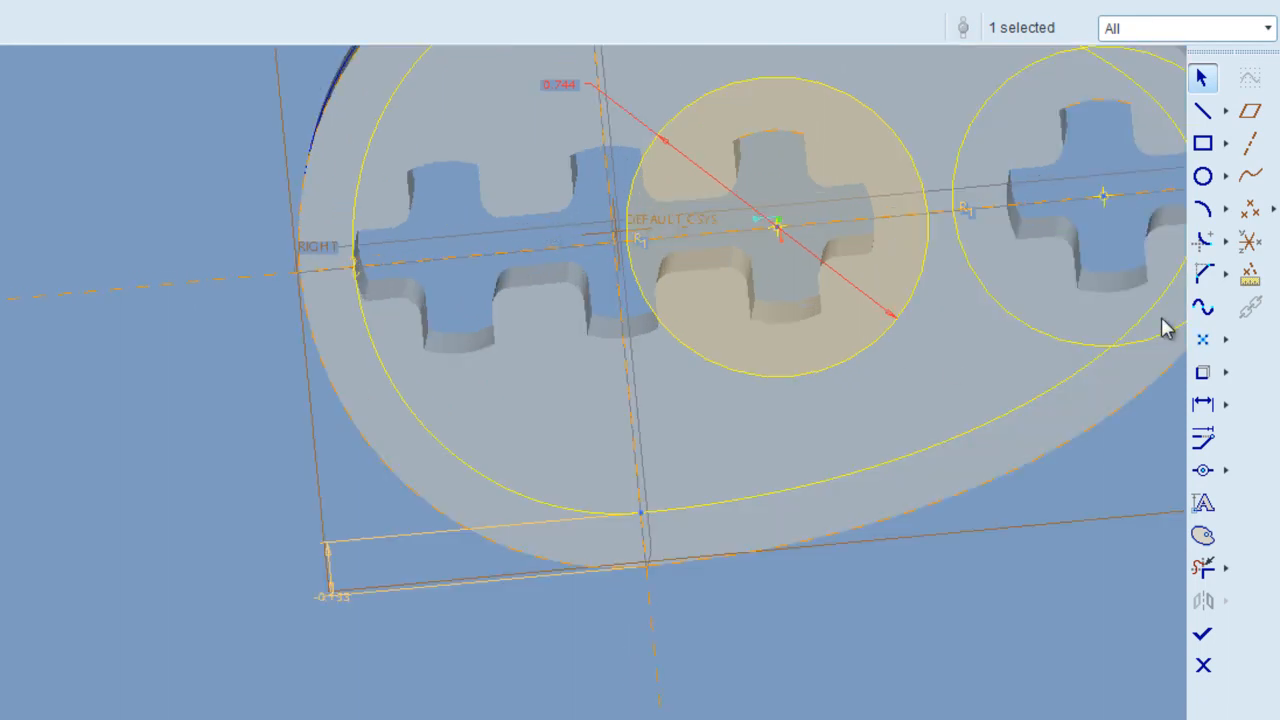
left_click(1203, 111)
scroll(880, 314, "up", 3)
left_click(806, 168)
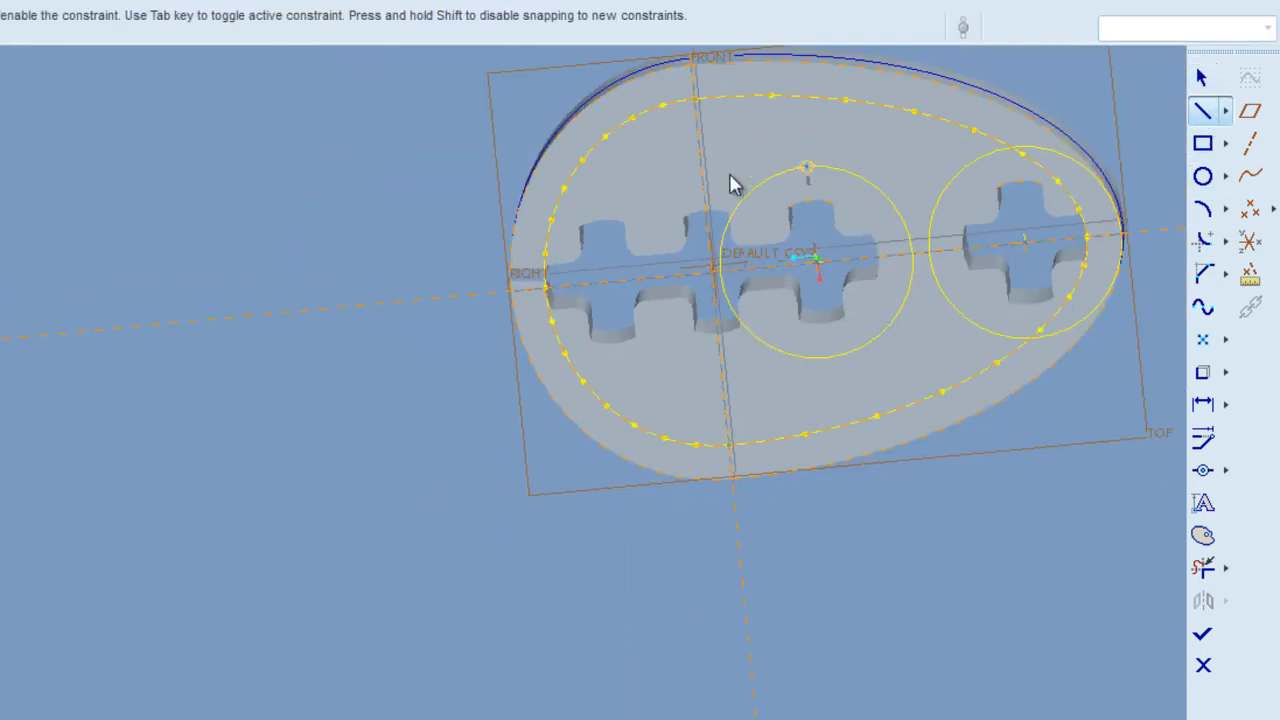
left_click(564, 189)
middle_click(571, 154)
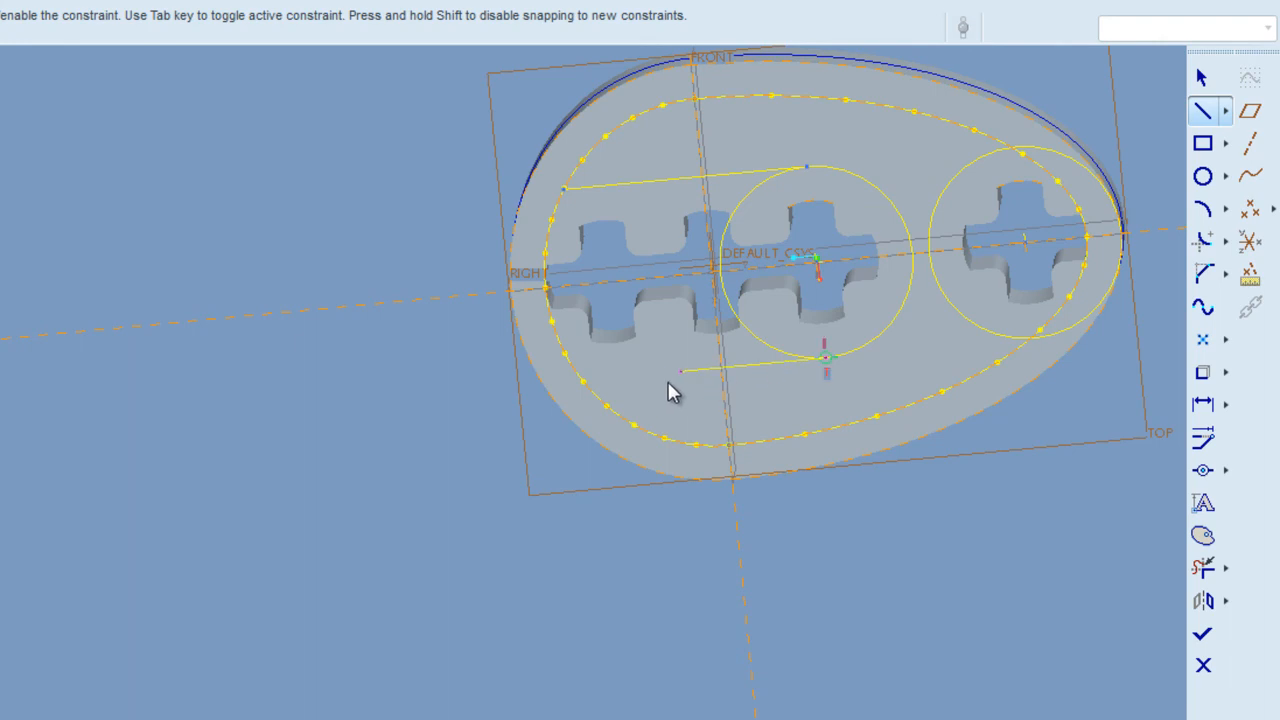
left_click(582, 380)
middle_click(866, 355)
middle_click(869, 287)
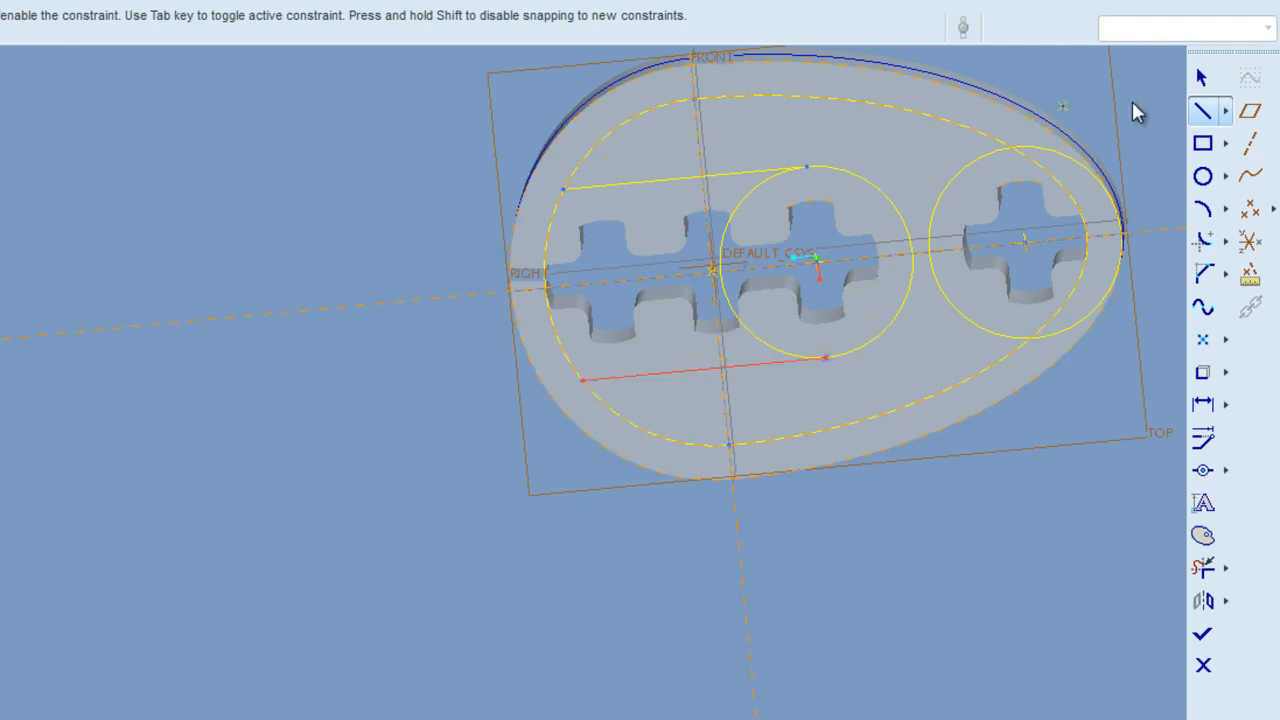
left_click(1201, 78)
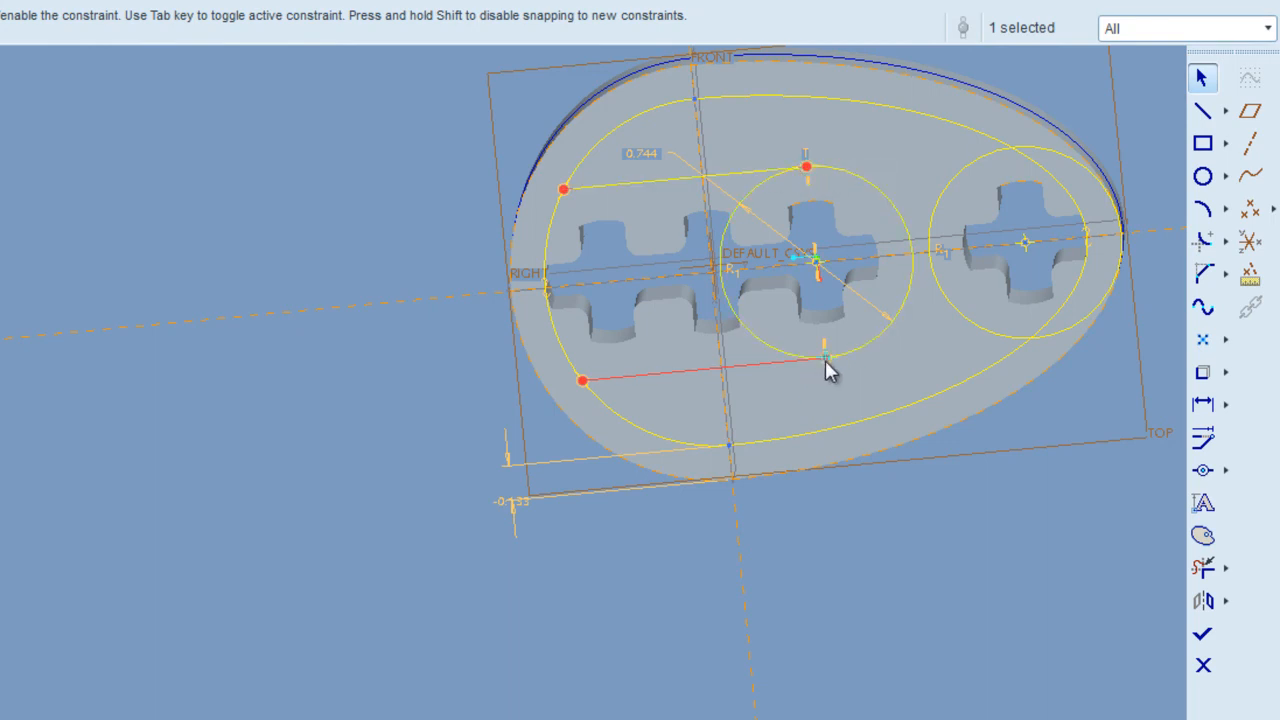
Trim away the inner half of the third hole's circle, the blunt-end outline between the lines, and the overlapping narrow-end segments.
left_click(1204, 572)
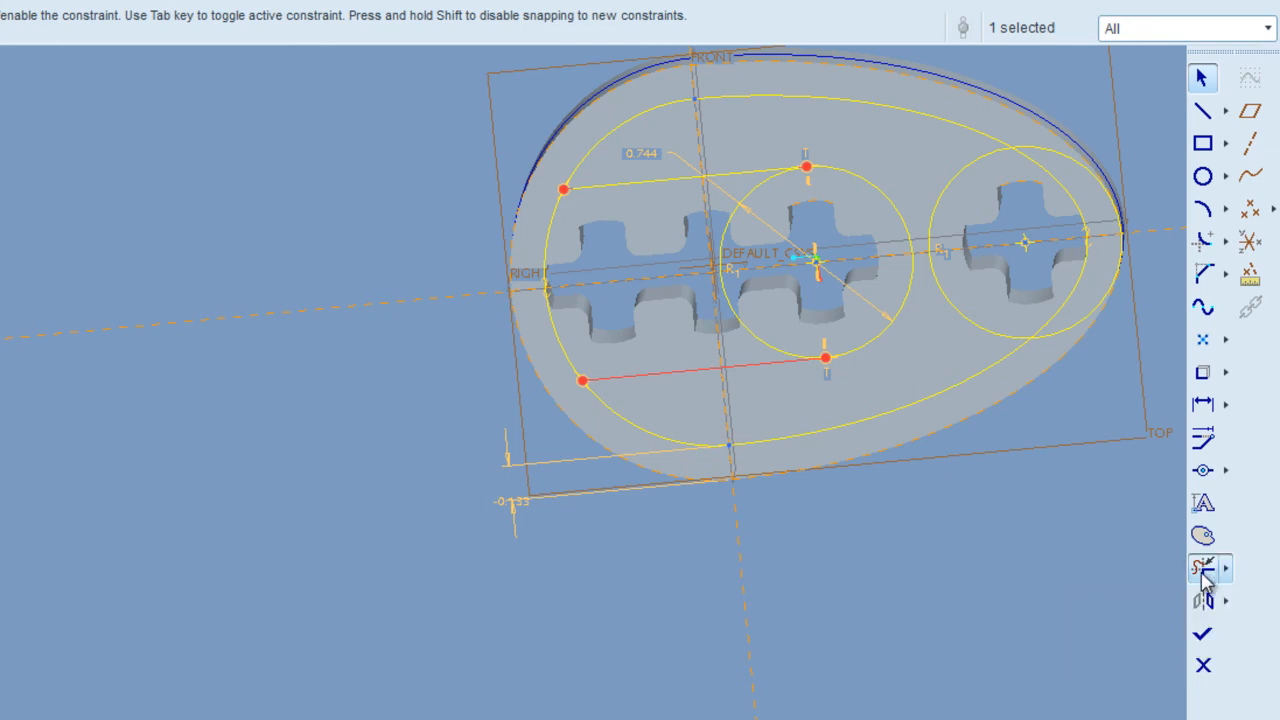
left_click(725, 230)
left_click(557, 233)
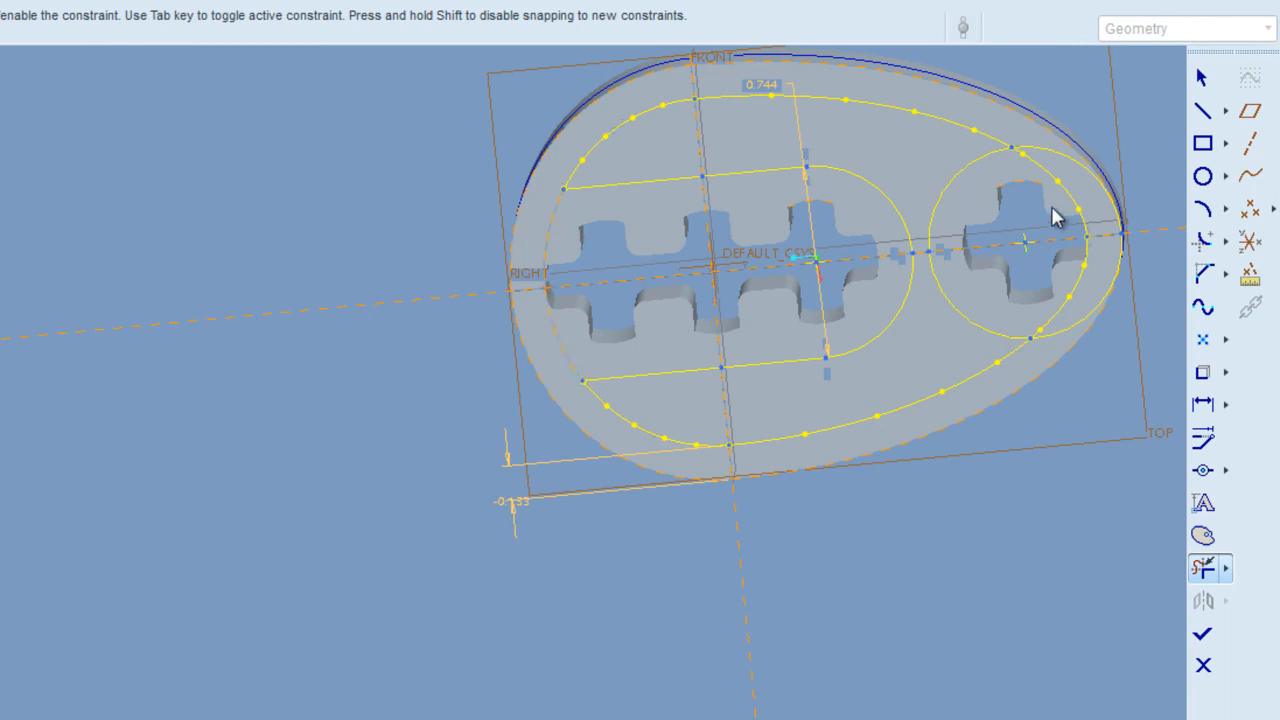
left_click(1117, 290)
left_click(1075, 298)
left_click(1060, 200)
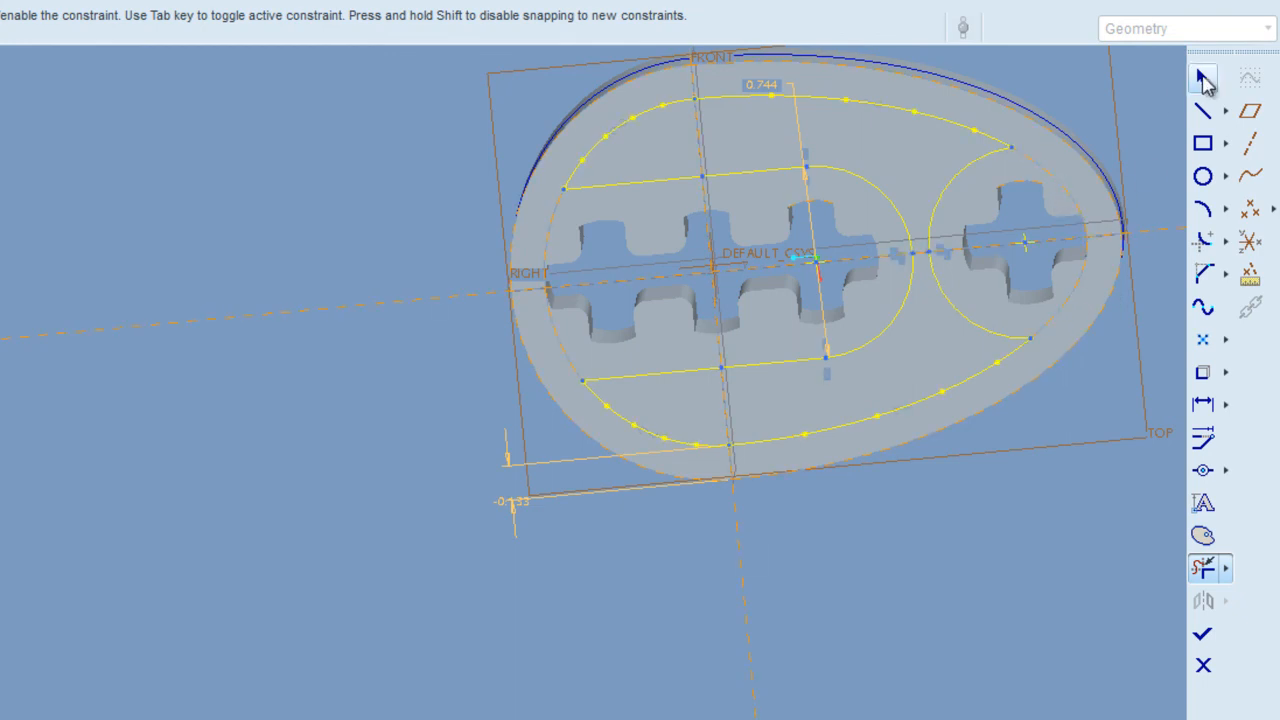
left_click(1203, 80)
Sketch two short horizontal lines bridging the facing arcs between the third and narrow-end holes, one above and one below the centreline.
left_click(1203, 110)
scroll(953, 188, "up", 3)
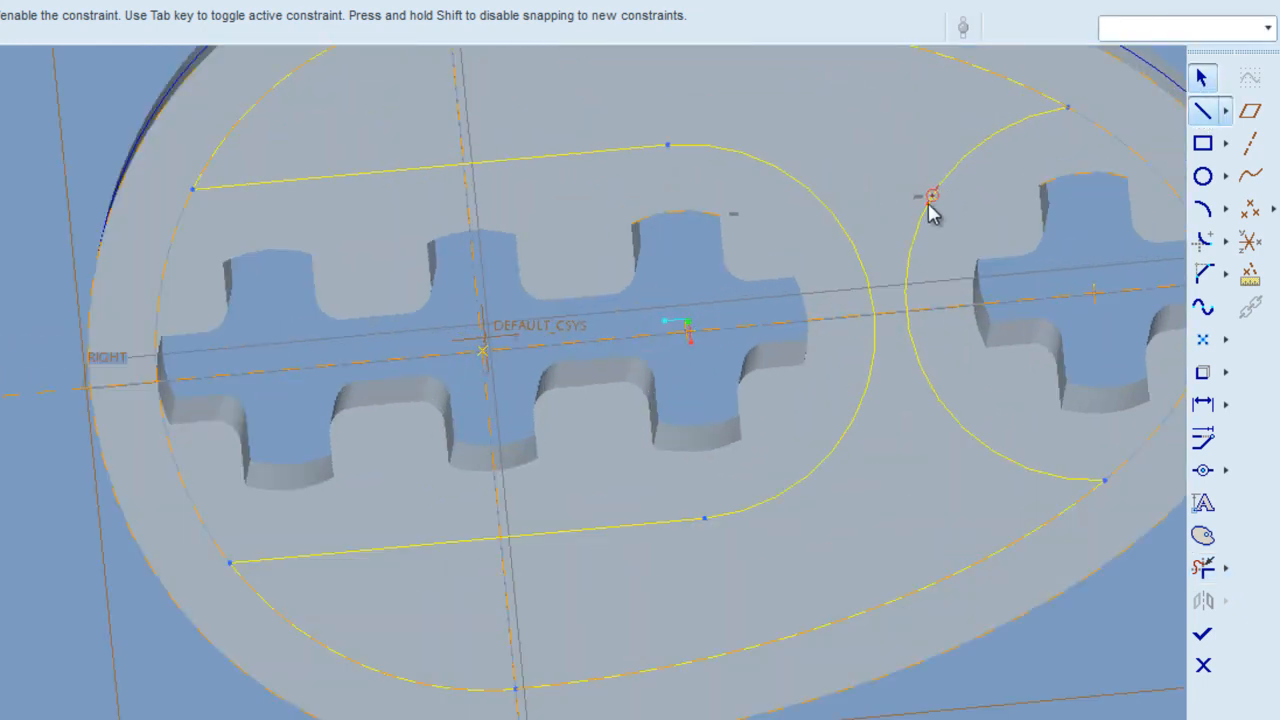
left_click(840, 220)
middle_click(916, 213)
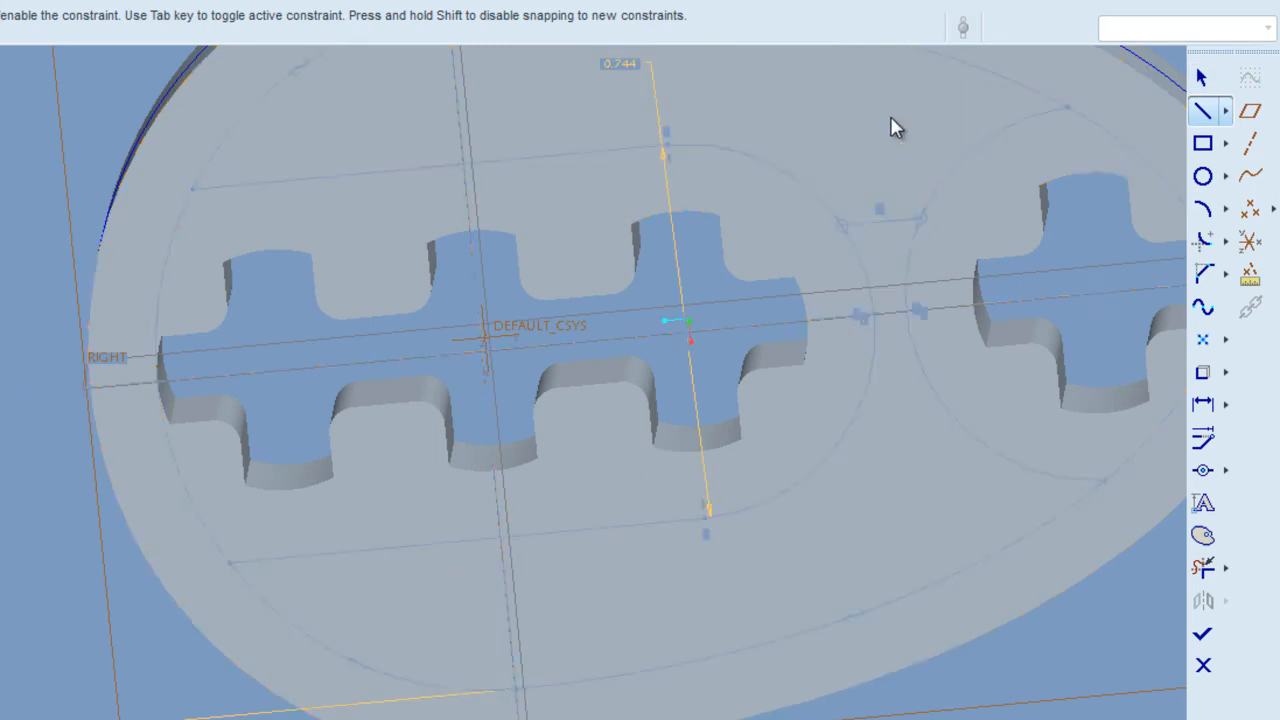
left_click(852, 420)
left_click(947, 411)
left_click(1203, 78)
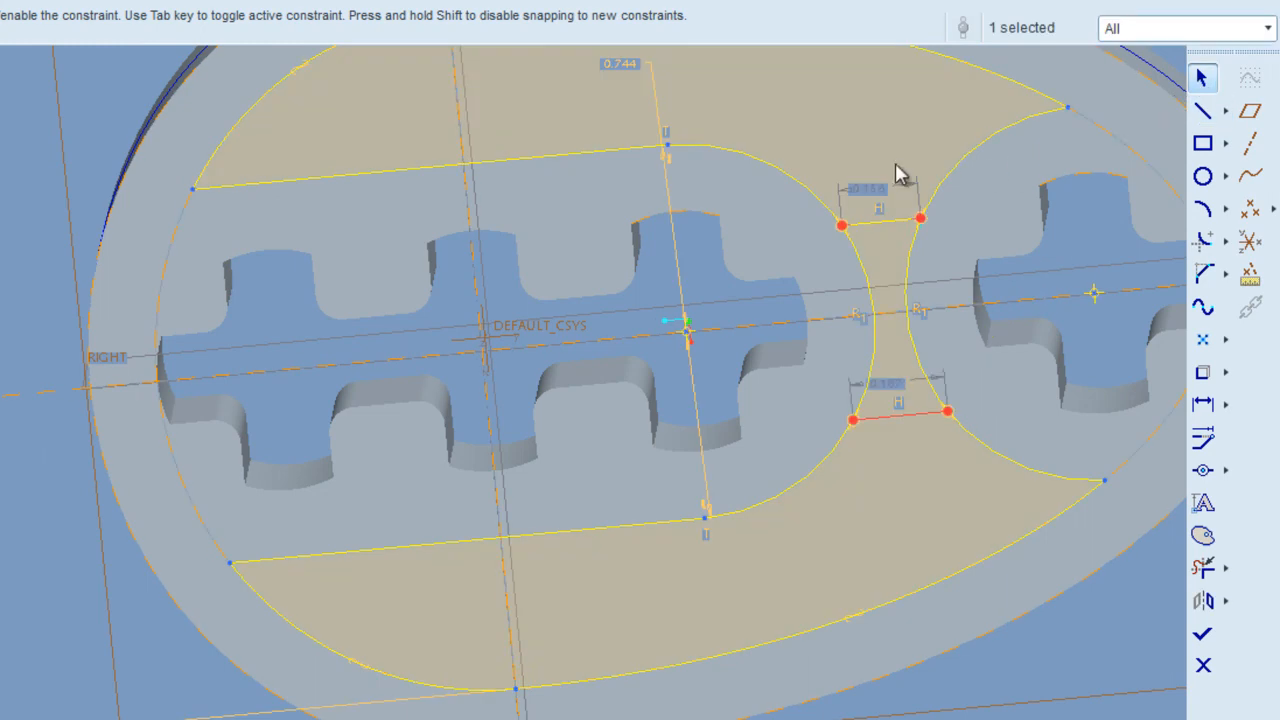
Dimension the vertical distance between the two short bridging lines and set it to 0.3.
left_click(1203, 403)
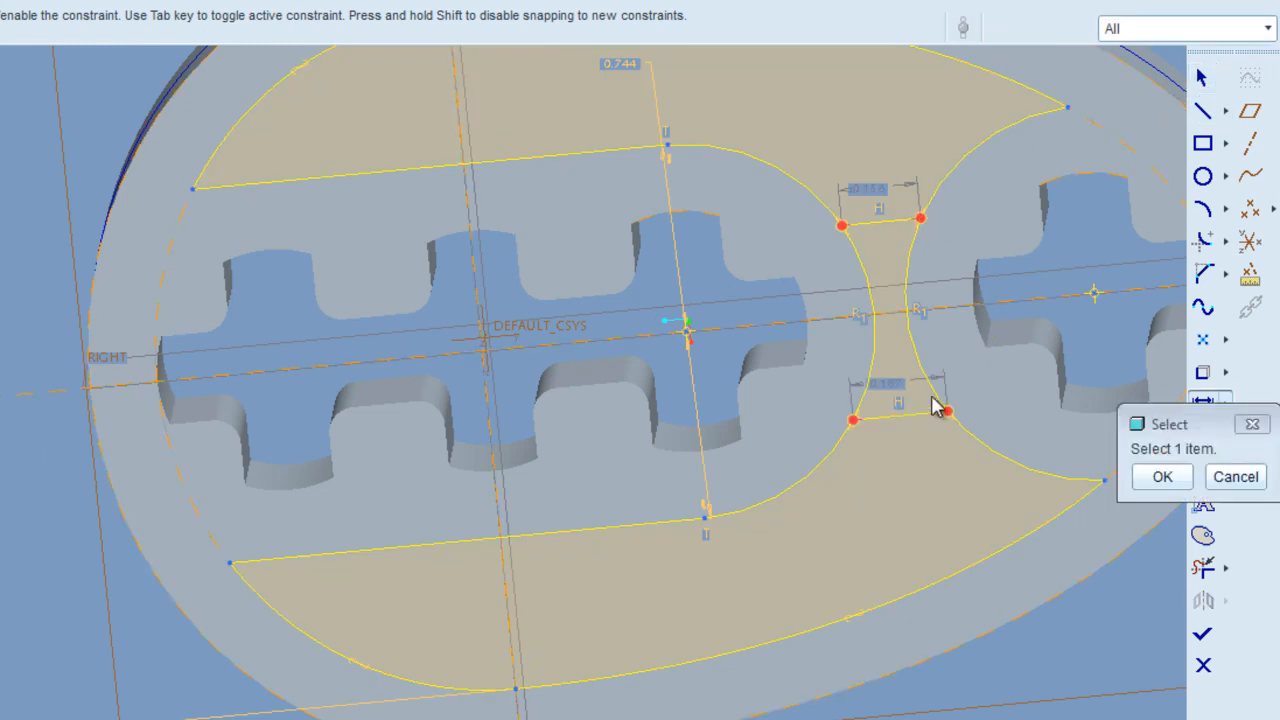
left_click(906, 414)
left_click(888, 222)
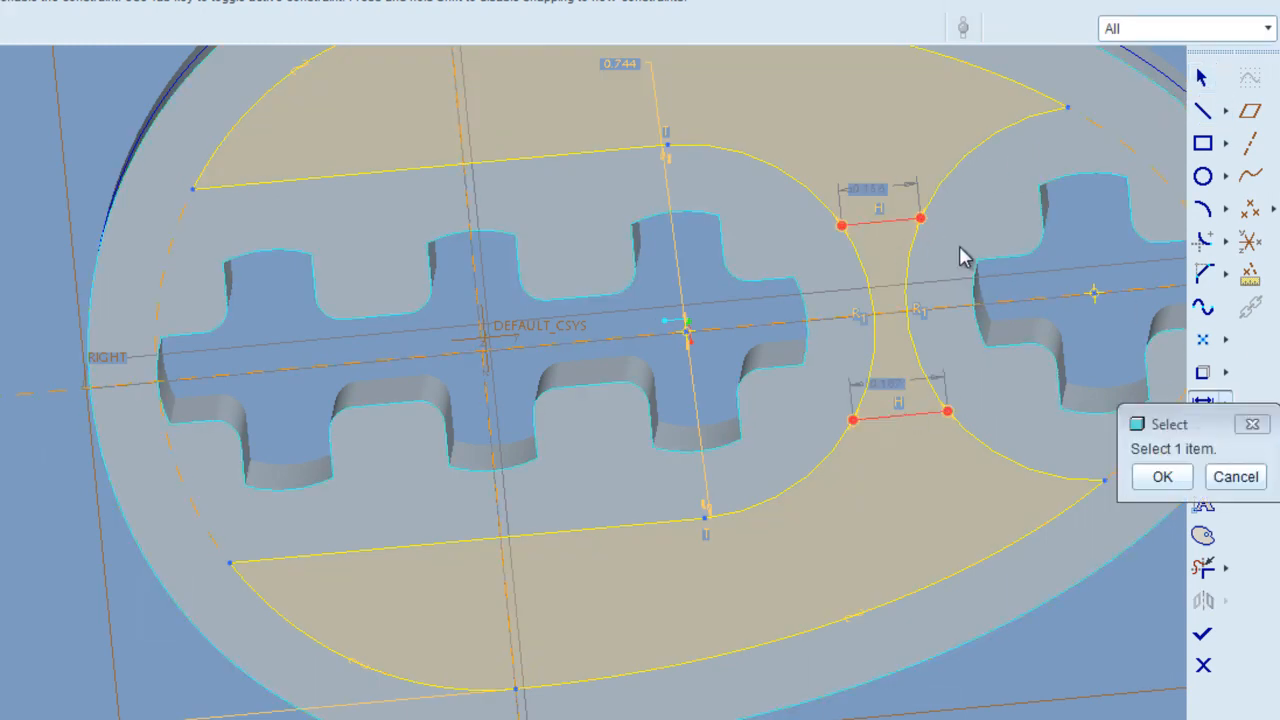
middle_click(960, 236)
type("0.3")
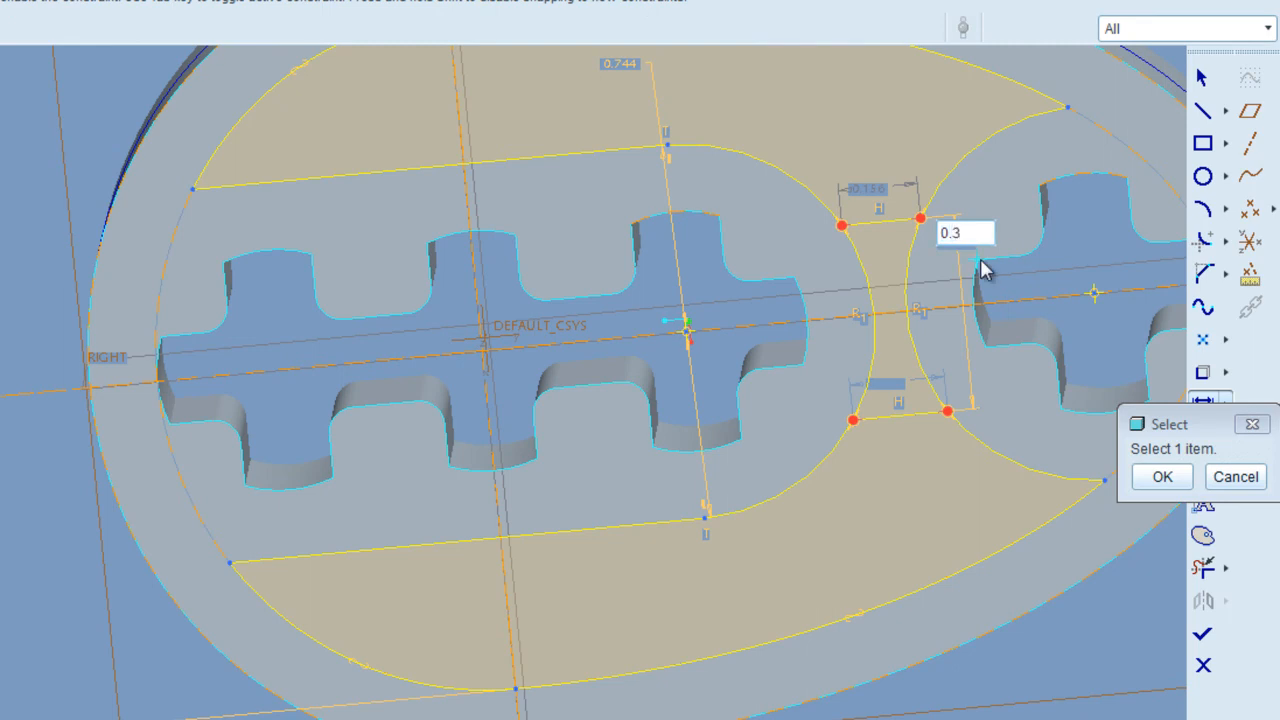
key("Return")
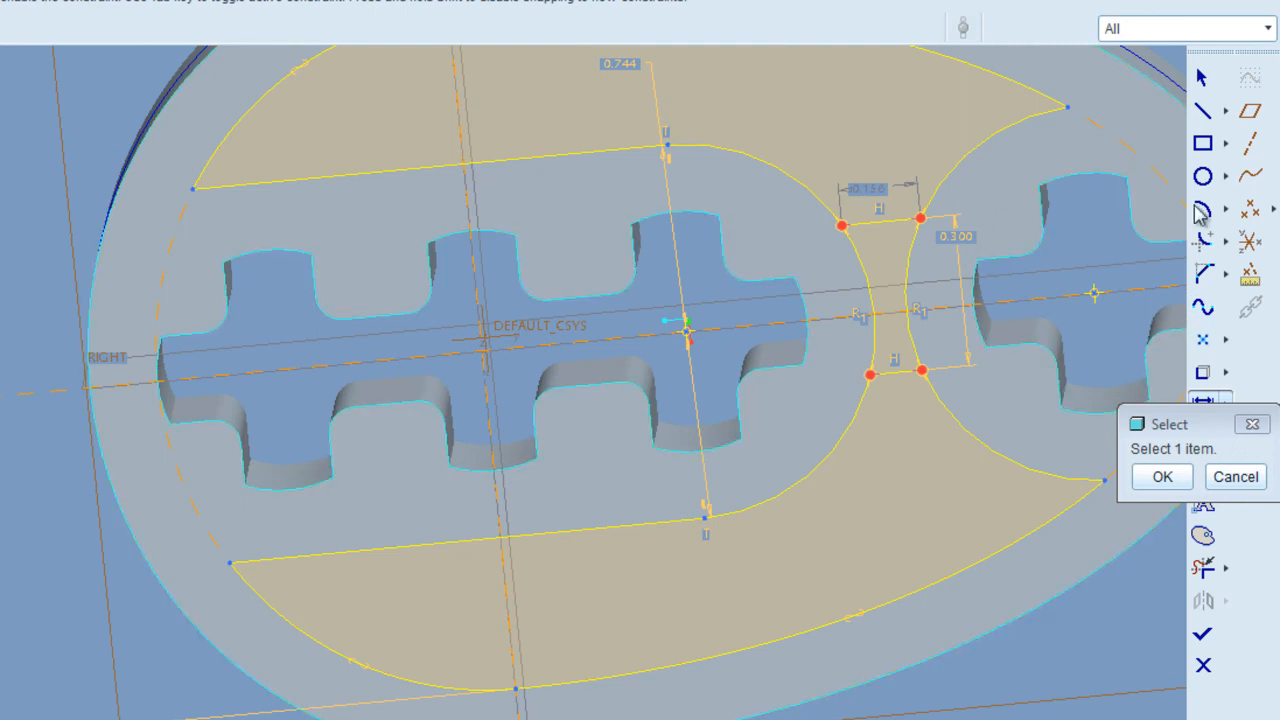
left_click(1166, 479)
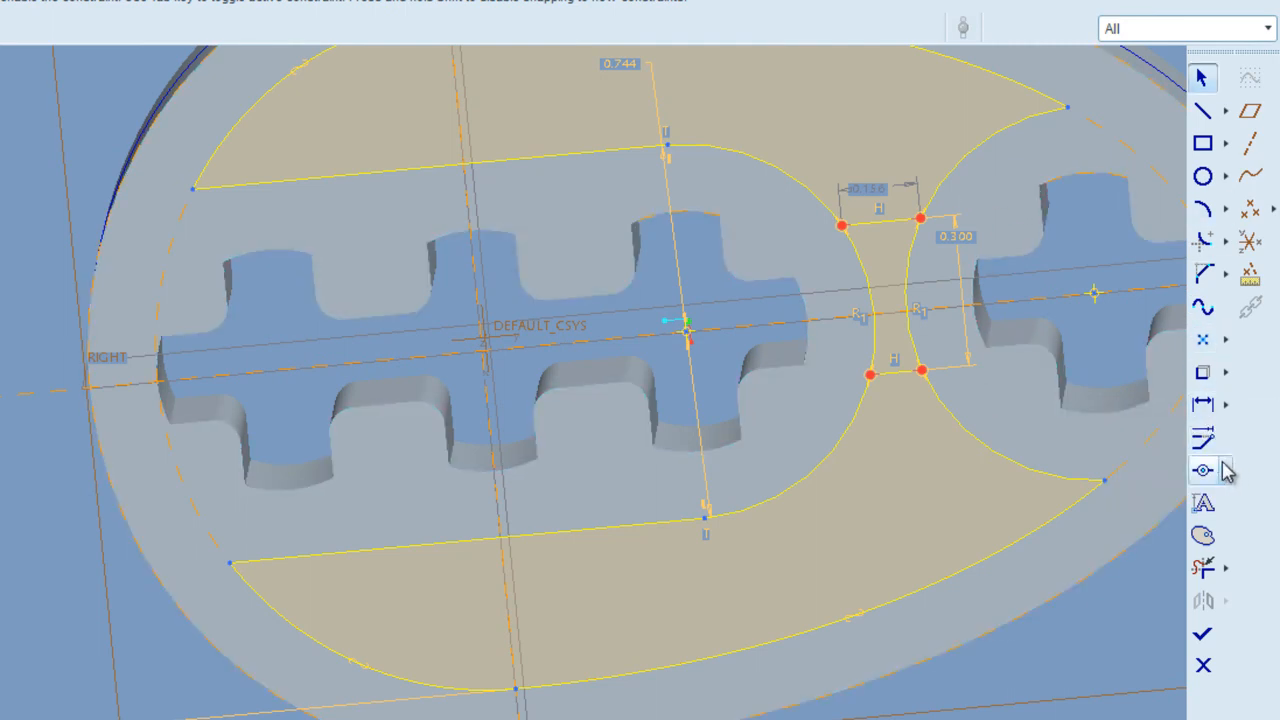
Constrain the two short bridging lines between the third and narrow-end holes to equal length.
left_click(1226, 470)
left_click(1133, 535)
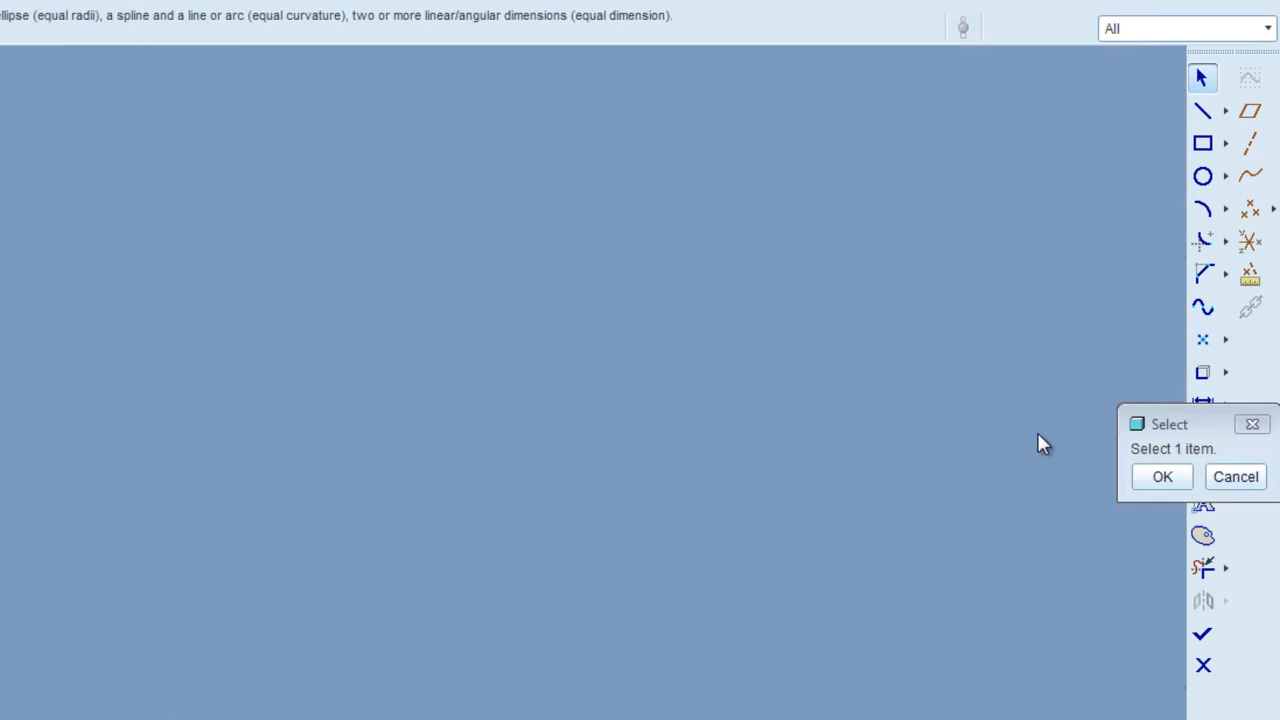
left_click(896, 372)
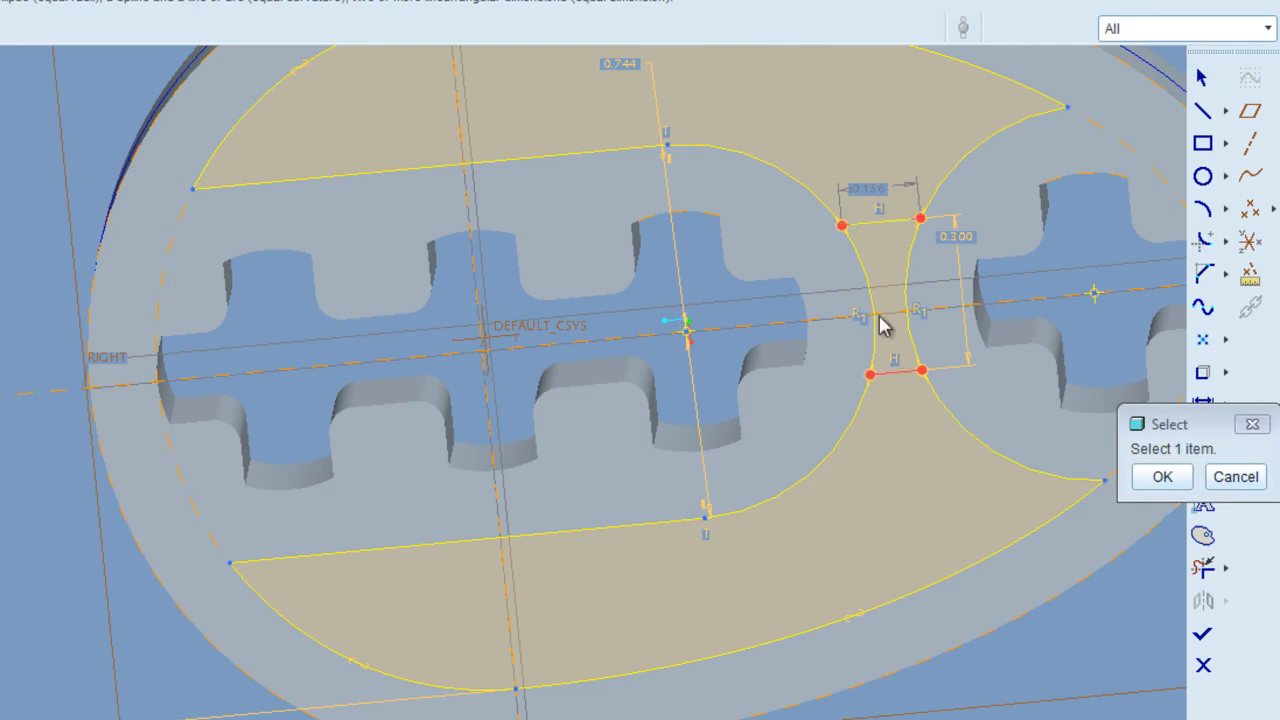
left_click(880, 230)
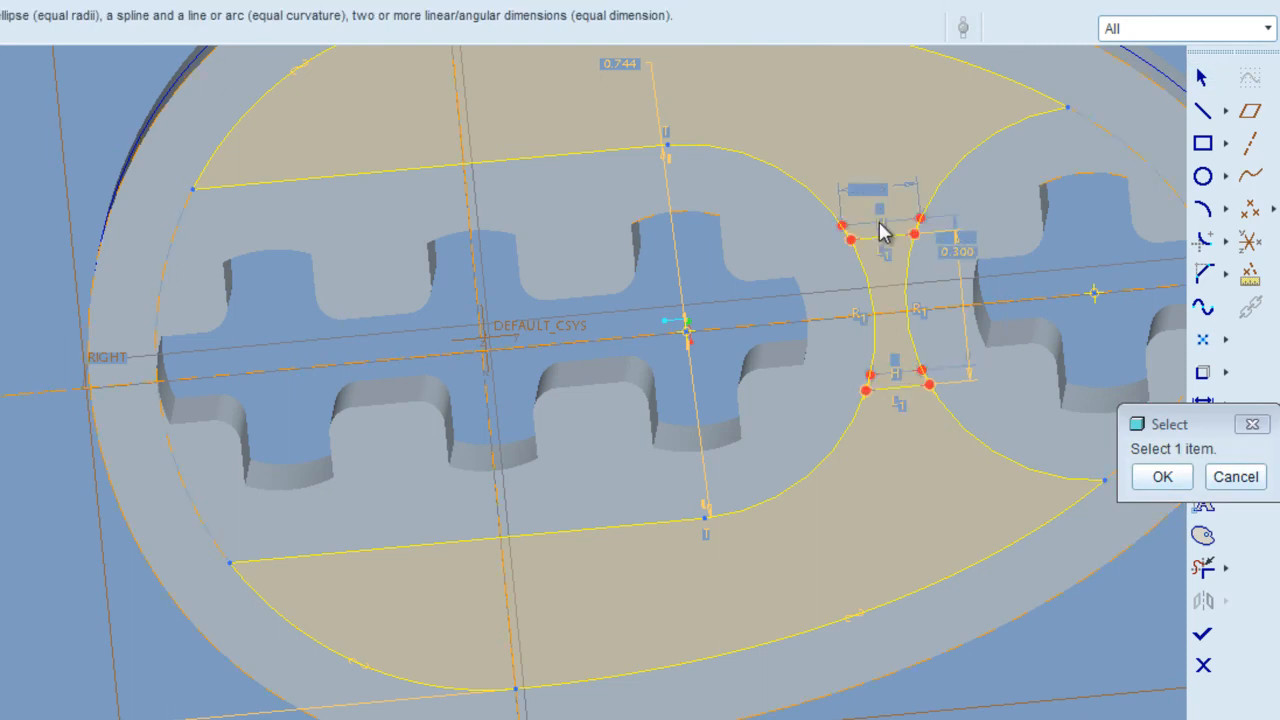
scroll(890, 290, "down", 3)
scroll(925, 298, "up", 5)
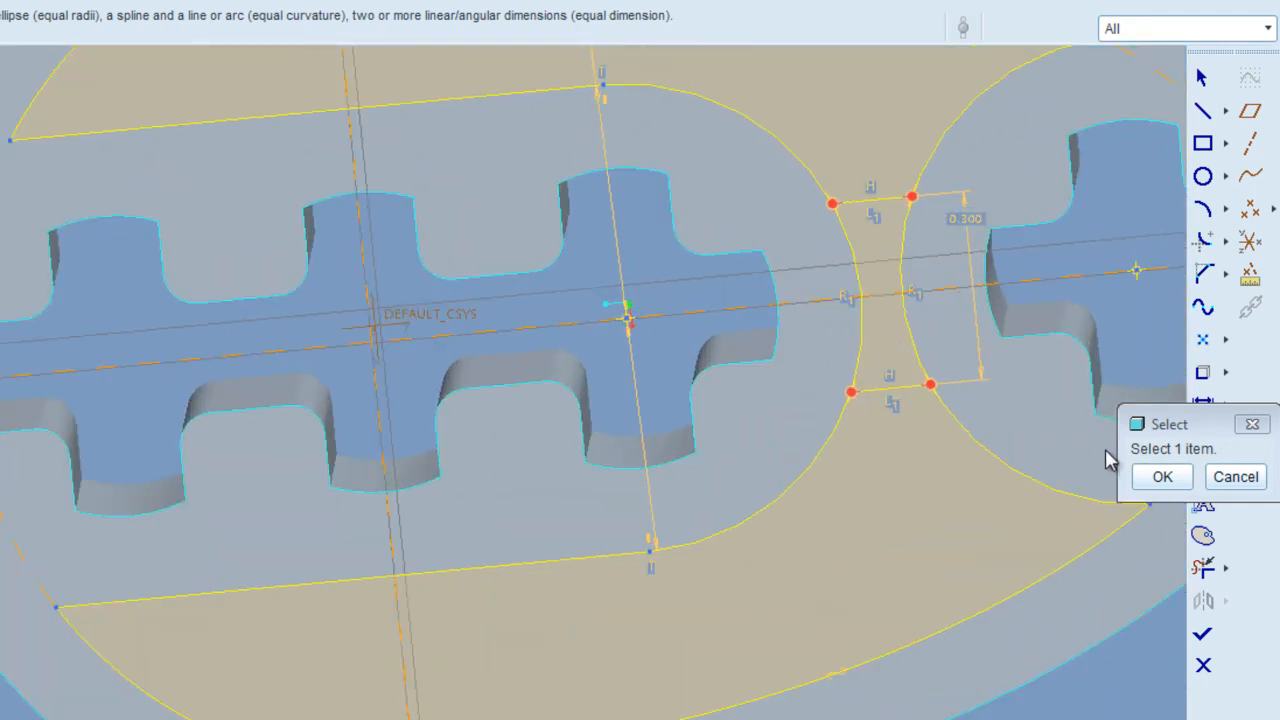
left_click(1160, 478)
Trim away the two arc segments between the bridging lines to leave separate upper and lower pocket outlines.
left_click(1203, 568)
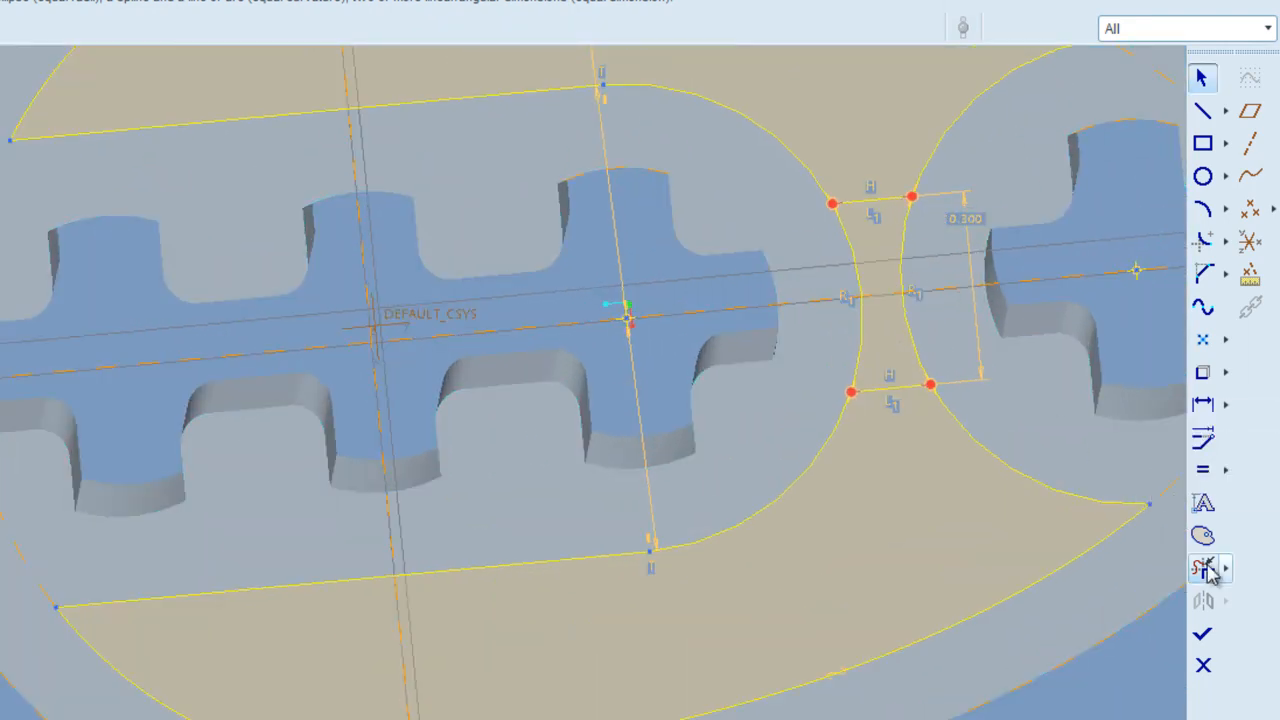
left_click(864, 320)
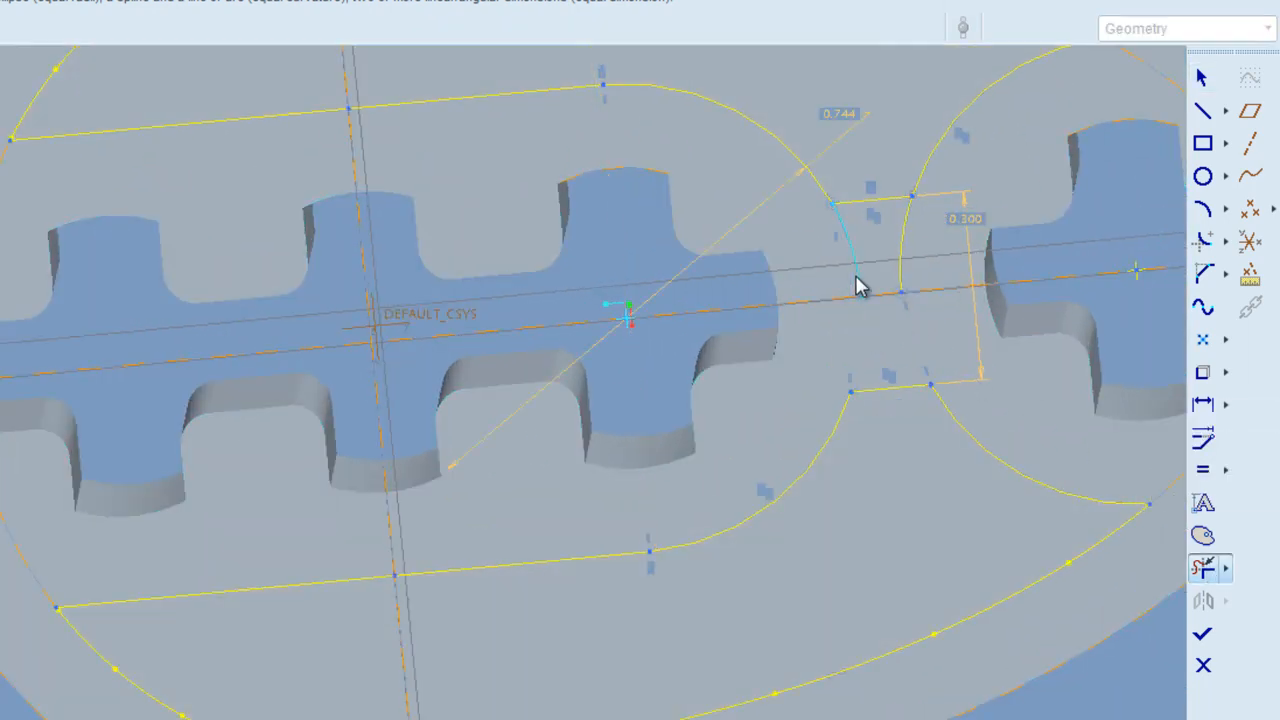
scroll(890, 285, "down", 3)
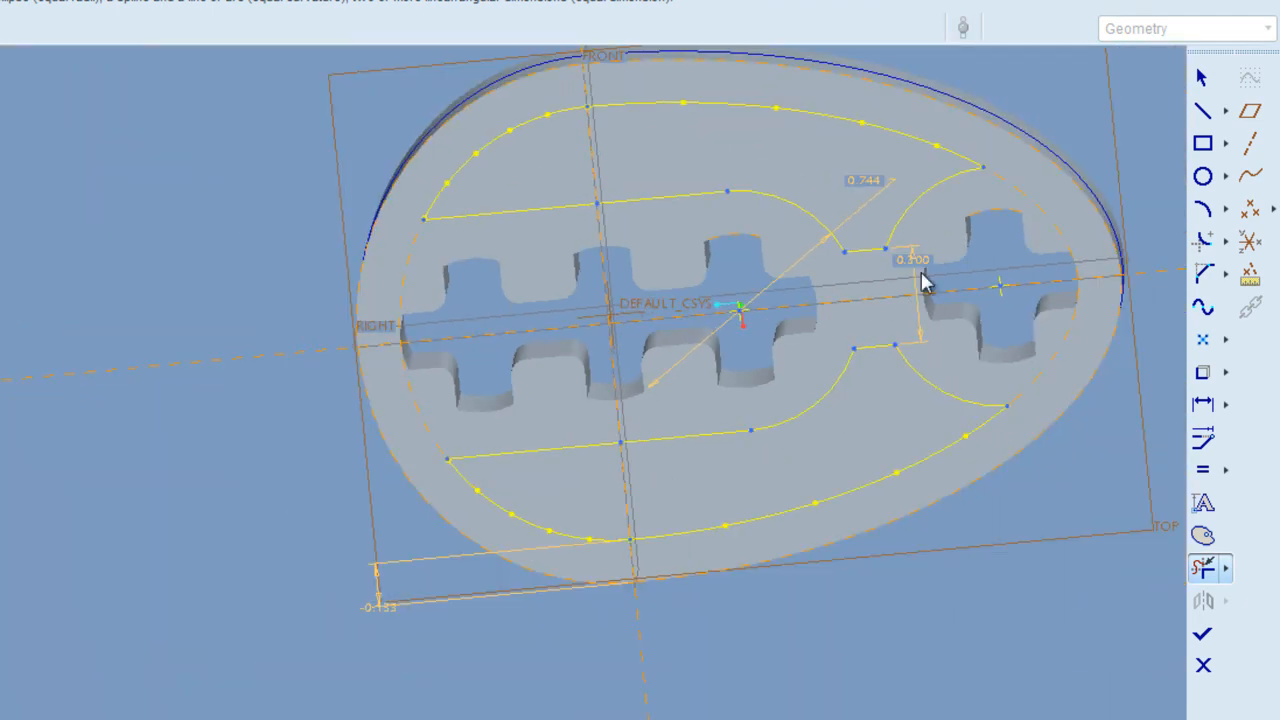
left_click(1202, 78)
Check the two closed pocket outlines and finish the sketch.
mouse_move(950, 287)
middle_mouse_down()
mouse_move(951, 243)
mouse_move(829, 229)
mouse_move(846, 269)
middle_mouse_up()
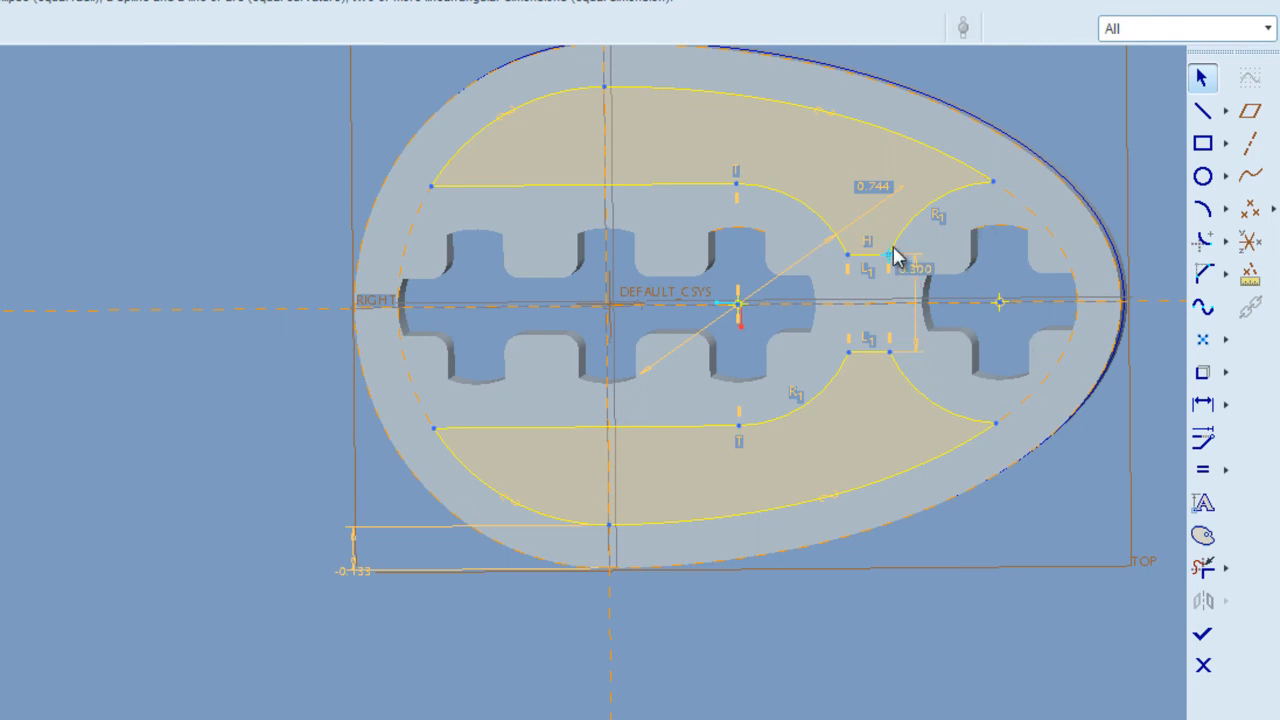
scroll(913, 252, "down", 2)
scroll(934, 260, "up", 3)
scroll(939, 254, "down", 2)
scroll(1002, 225, "up", 2)
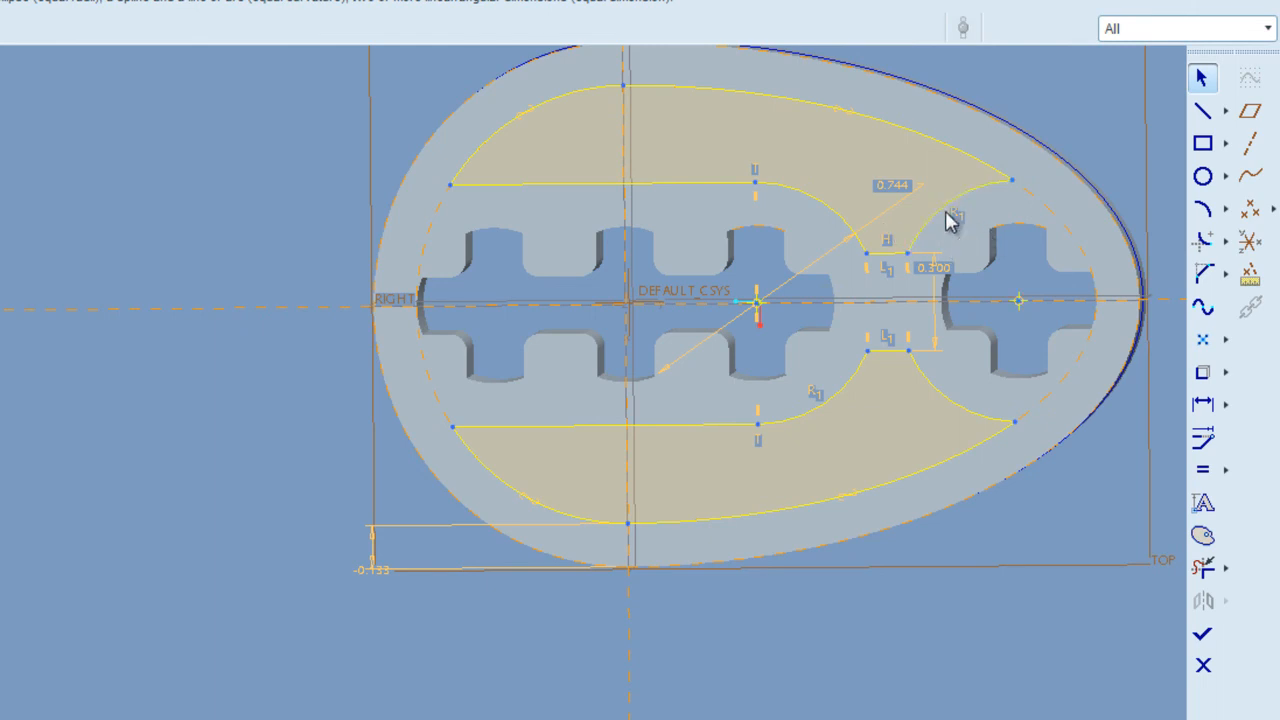
scroll(890, 282, "up", 3)
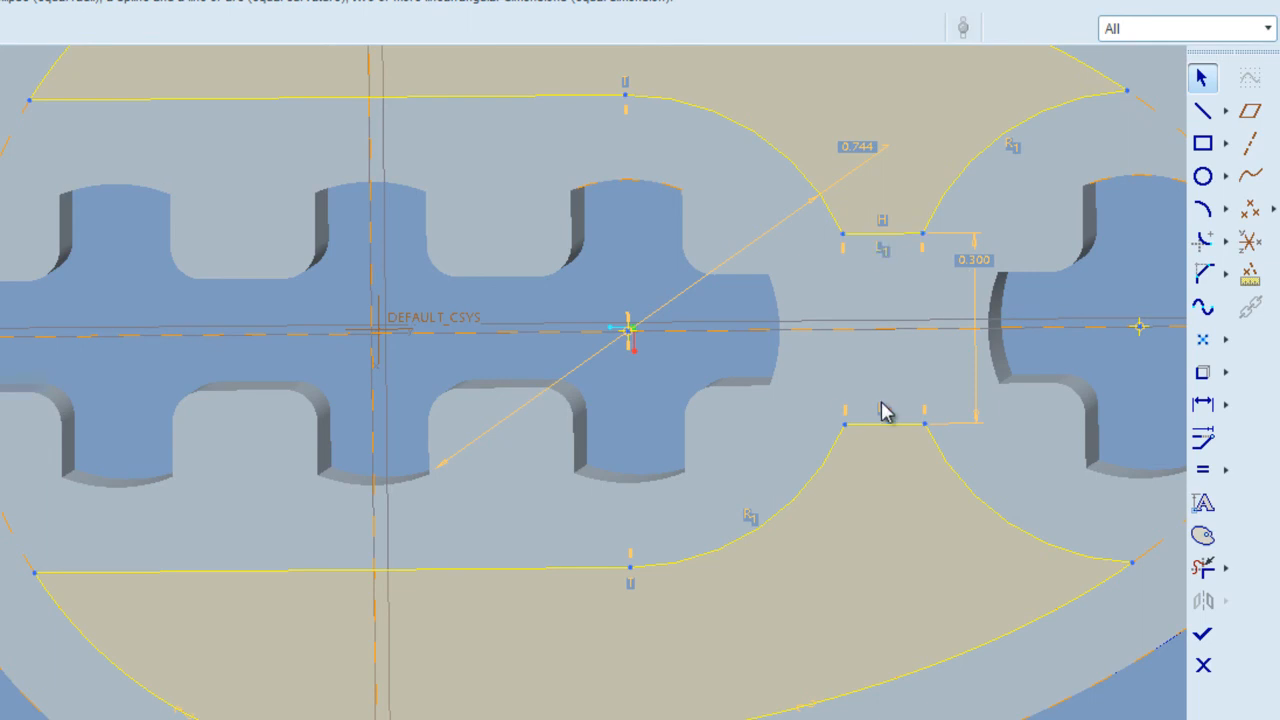
scroll(918, 428, "down", 3)
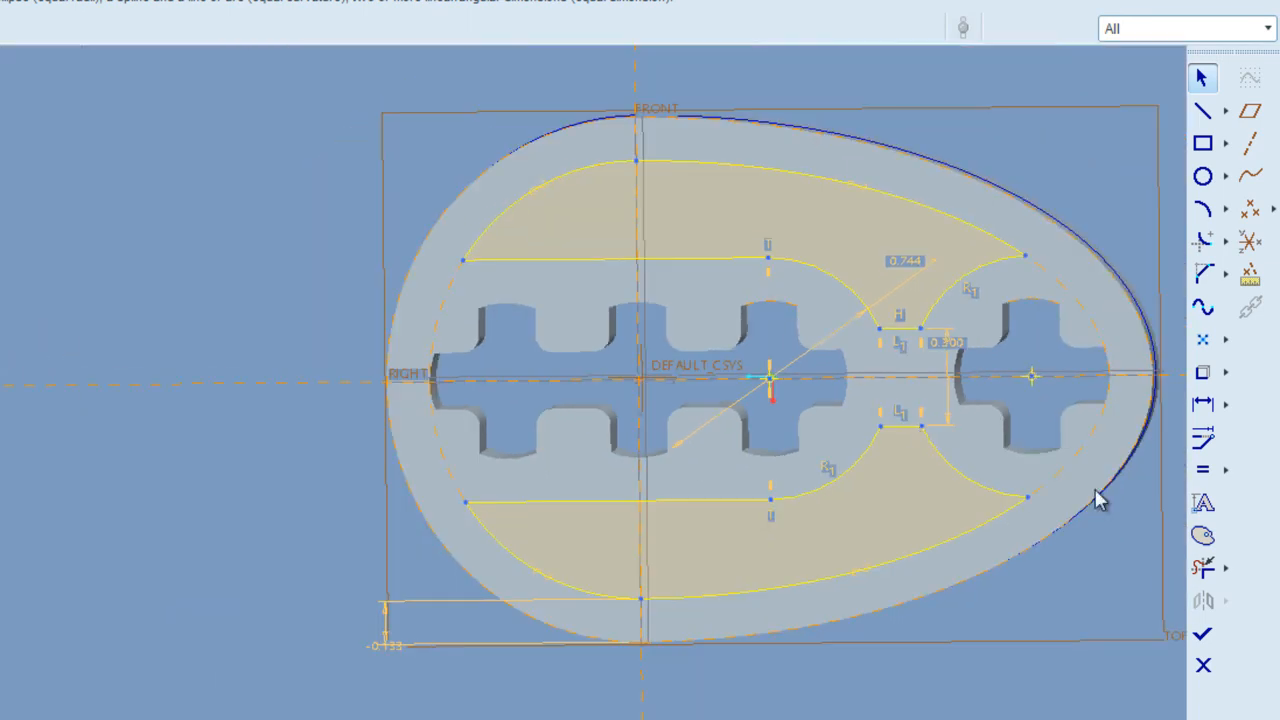
left_click(1203, 634)
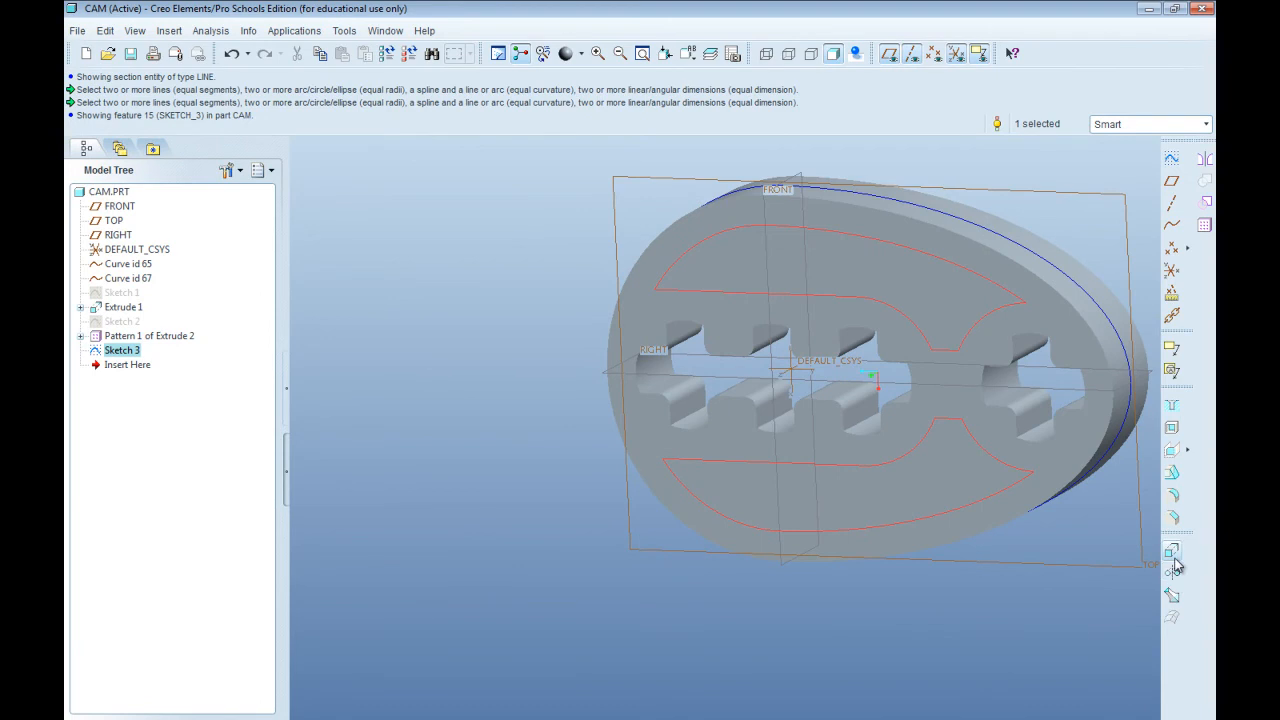
Start an extrusion of the pocket sketch, reversing its direction into the cam and making it remove material.
left_click(1173, 556)
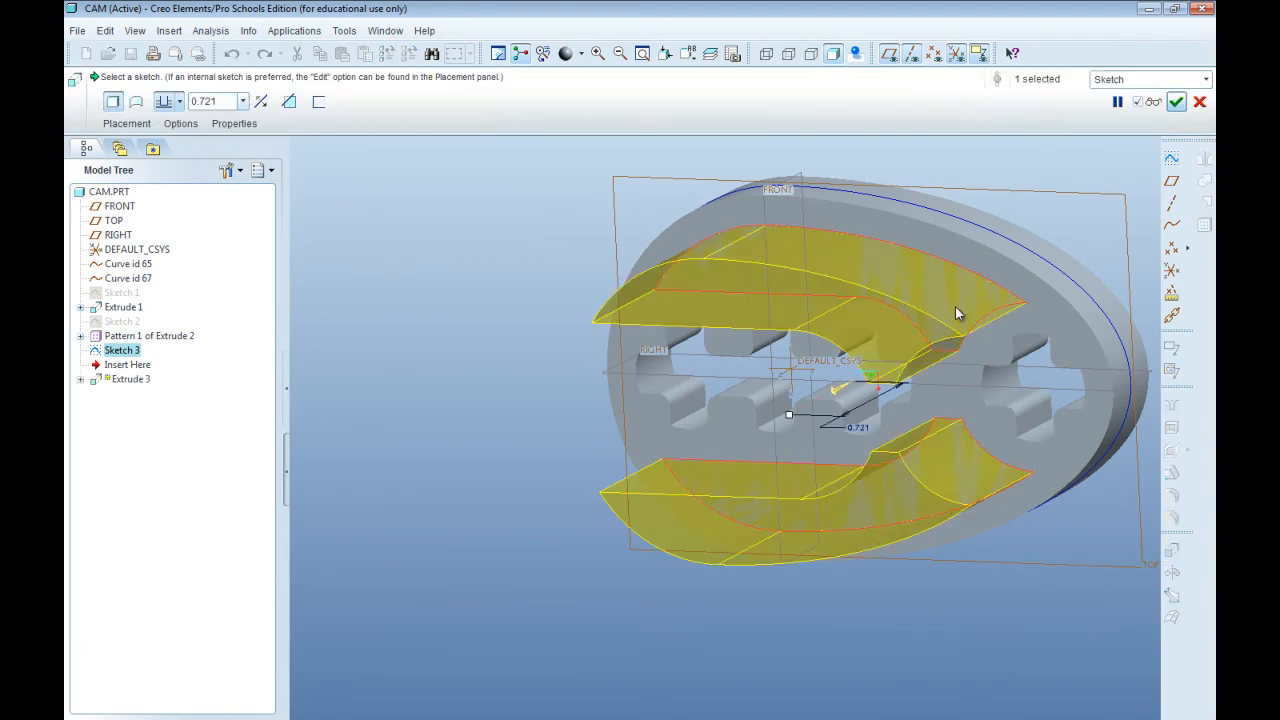
left_click(263, 104)
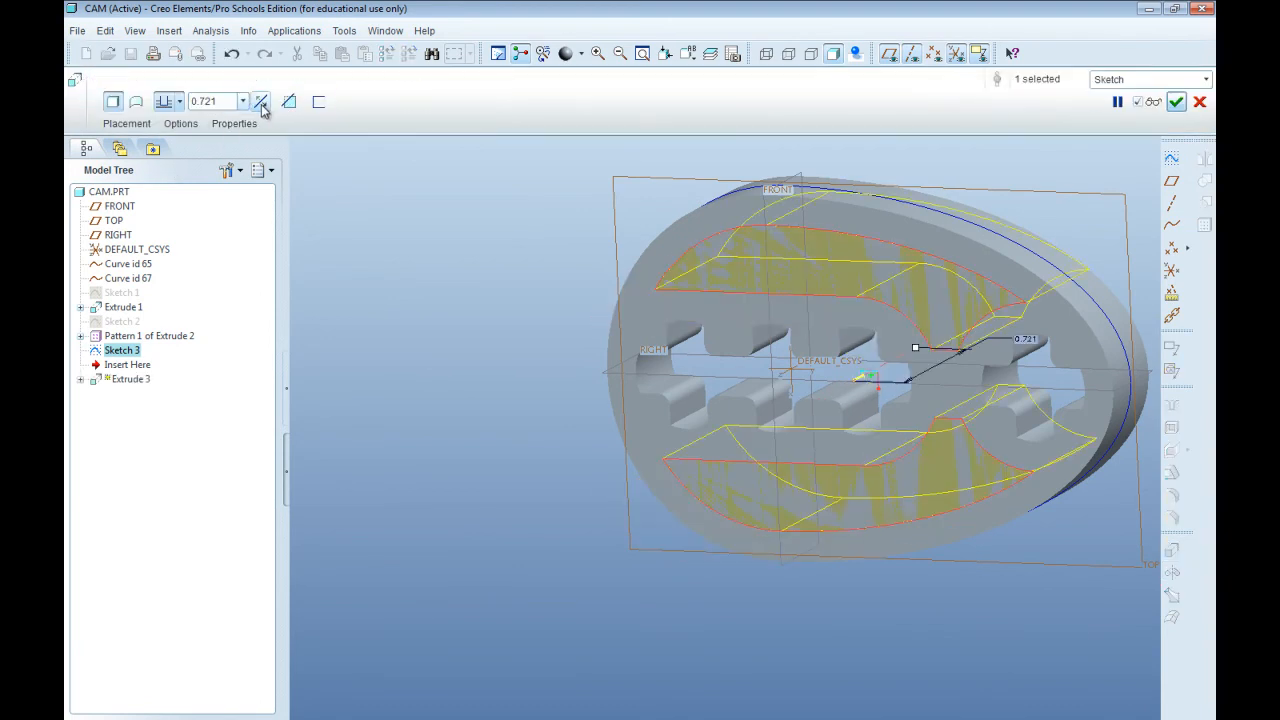
left_click(288, 101)
middle_click_drag(971, 260, 1076, 410)
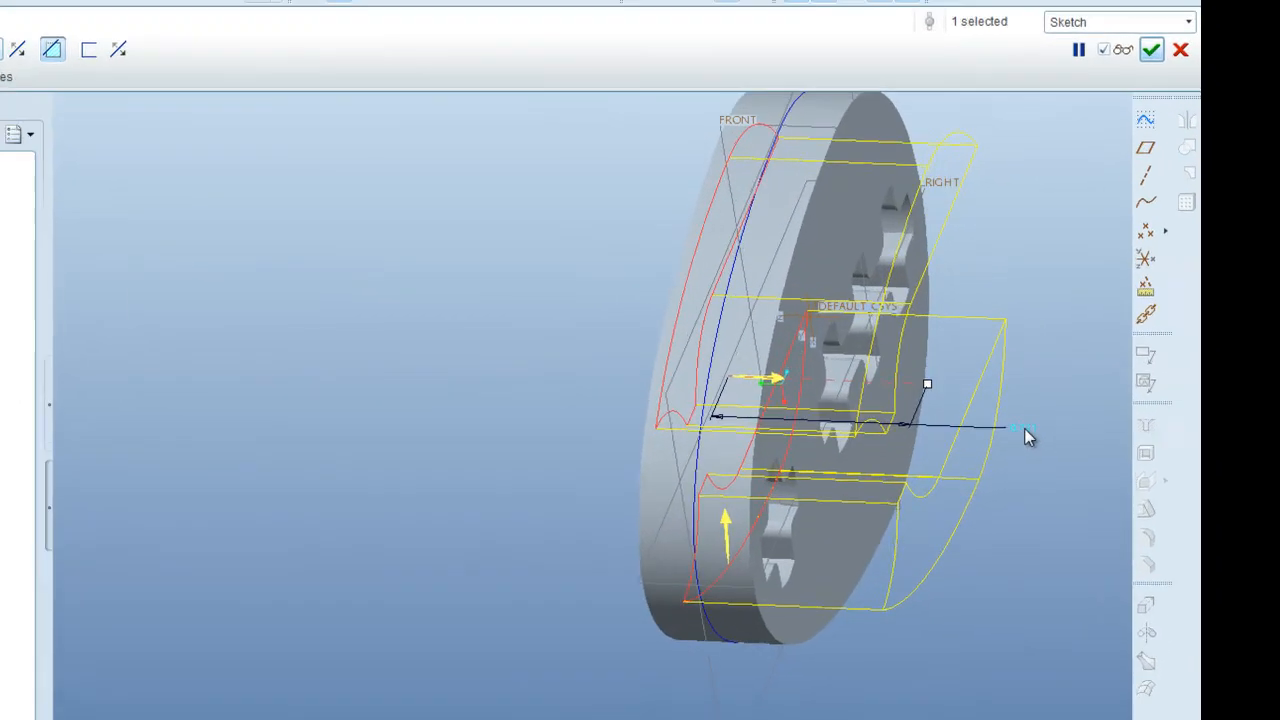
Try to set the pocket cut depth to (LU/2 - 0.2065)/2 and complete the extrusion.
double_click(1074, 407)
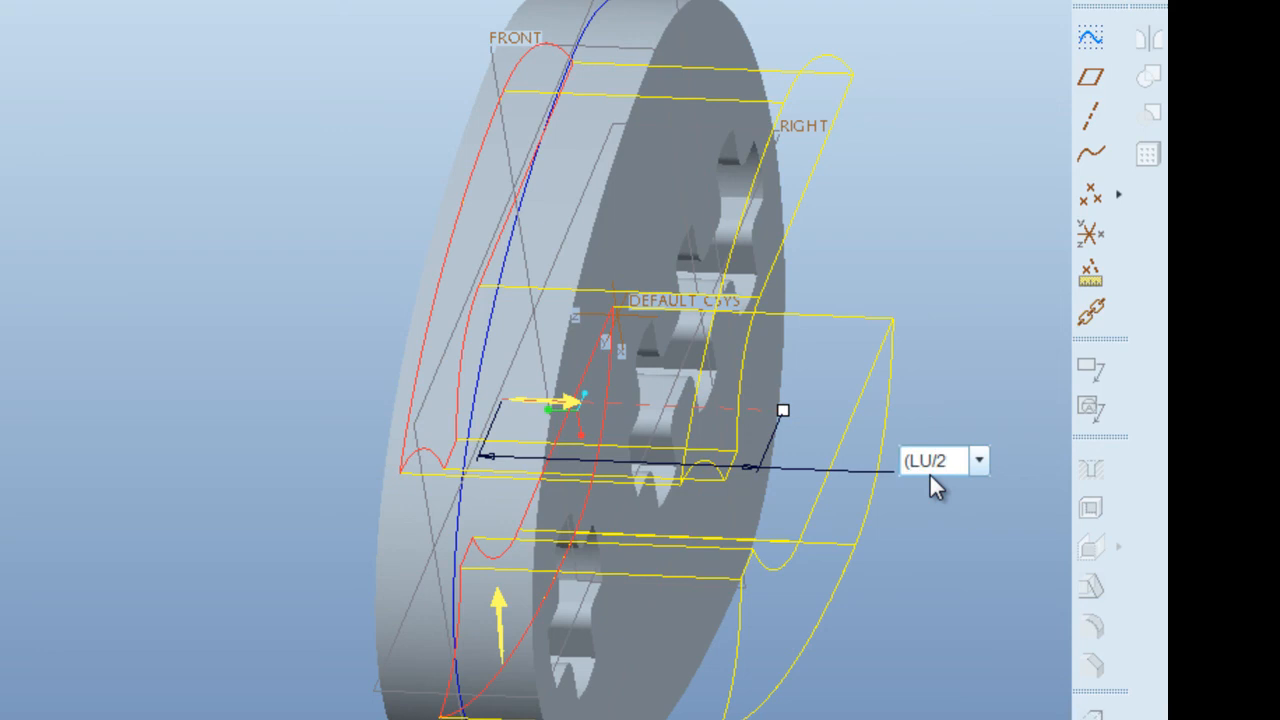
type("- 0.2065")
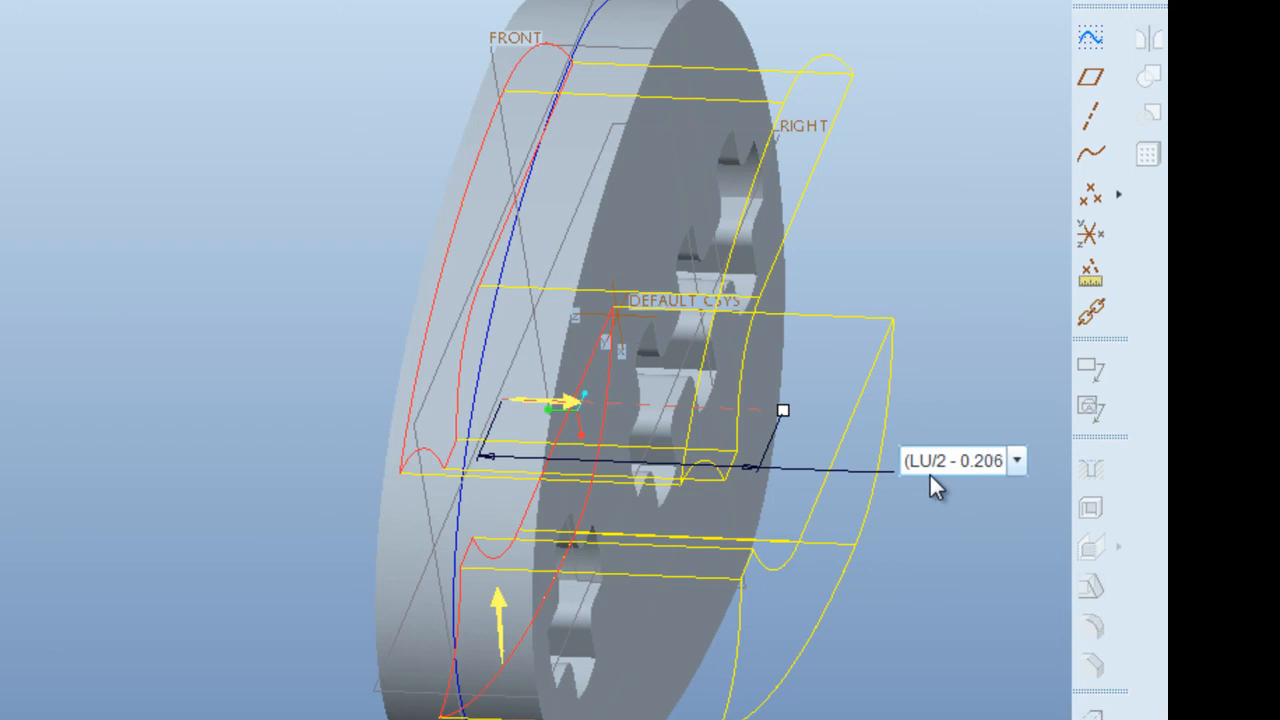
type(")/2")
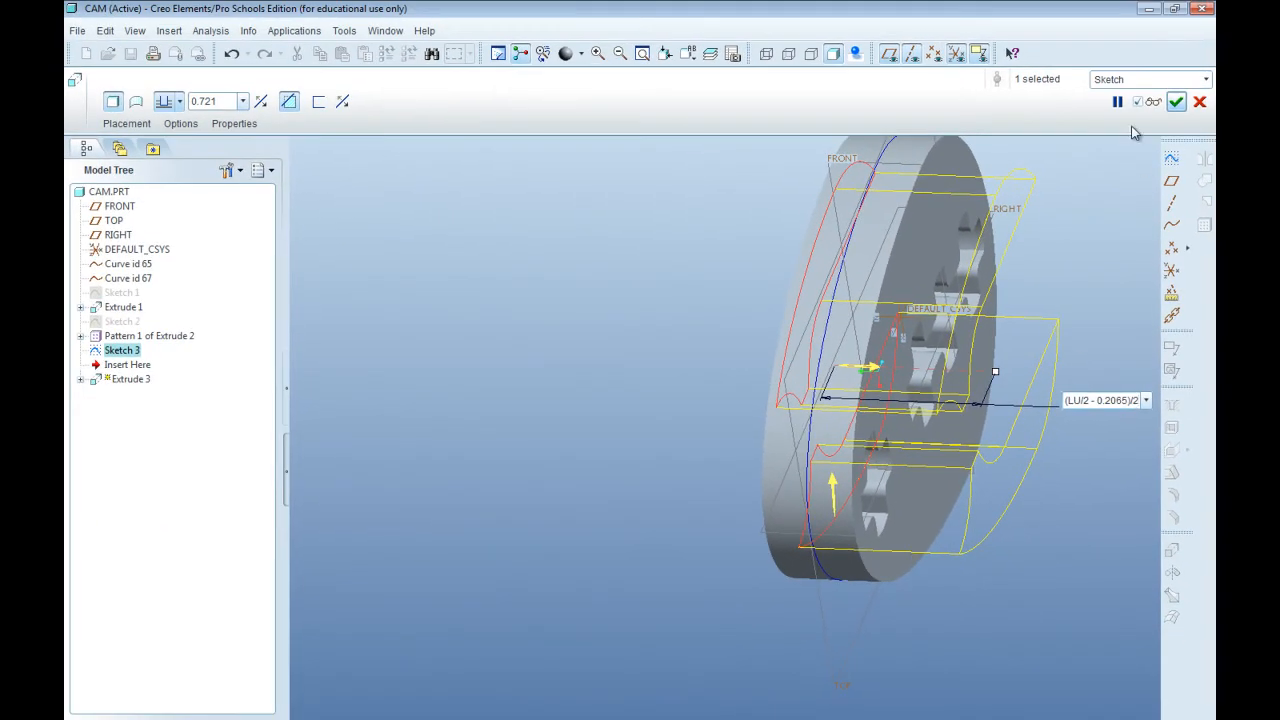
left_click(1176, 101)
middle_click_drag(931, 337, 679, 289)
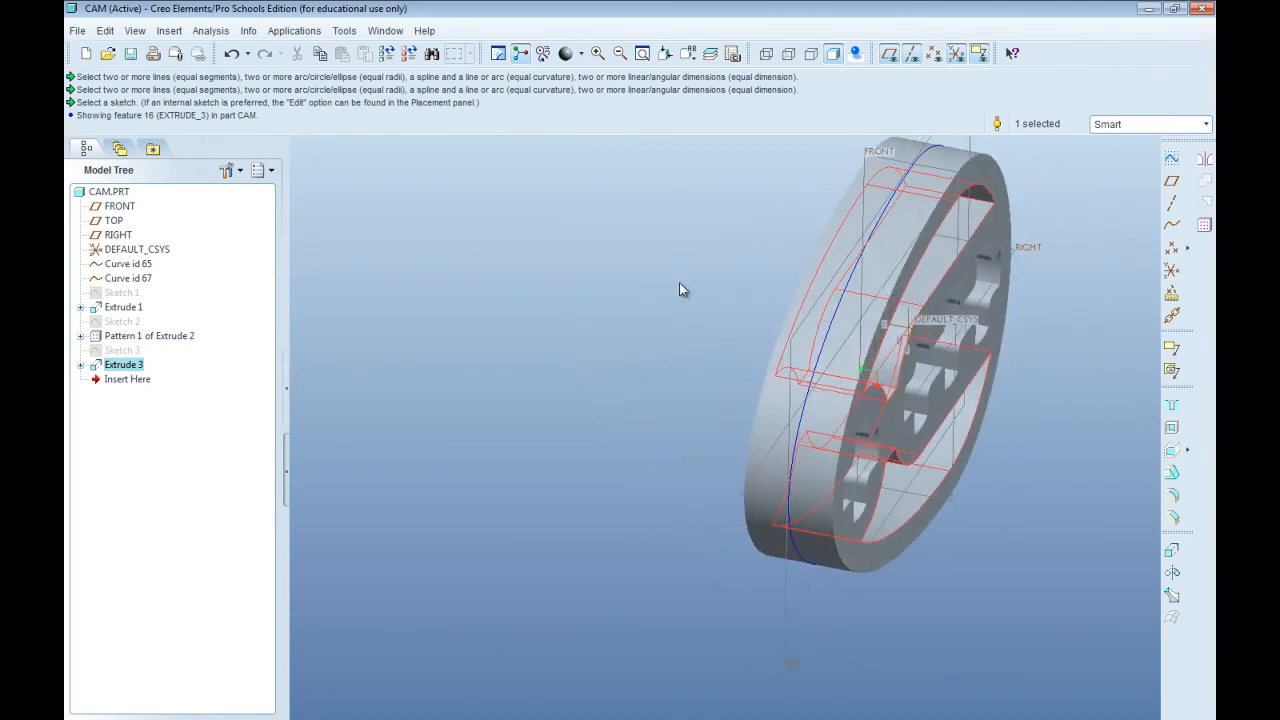
Redefine the pocket cut extrusion with a depth of (LU/2 - 0.2065)/2.
right_click(118, 366)
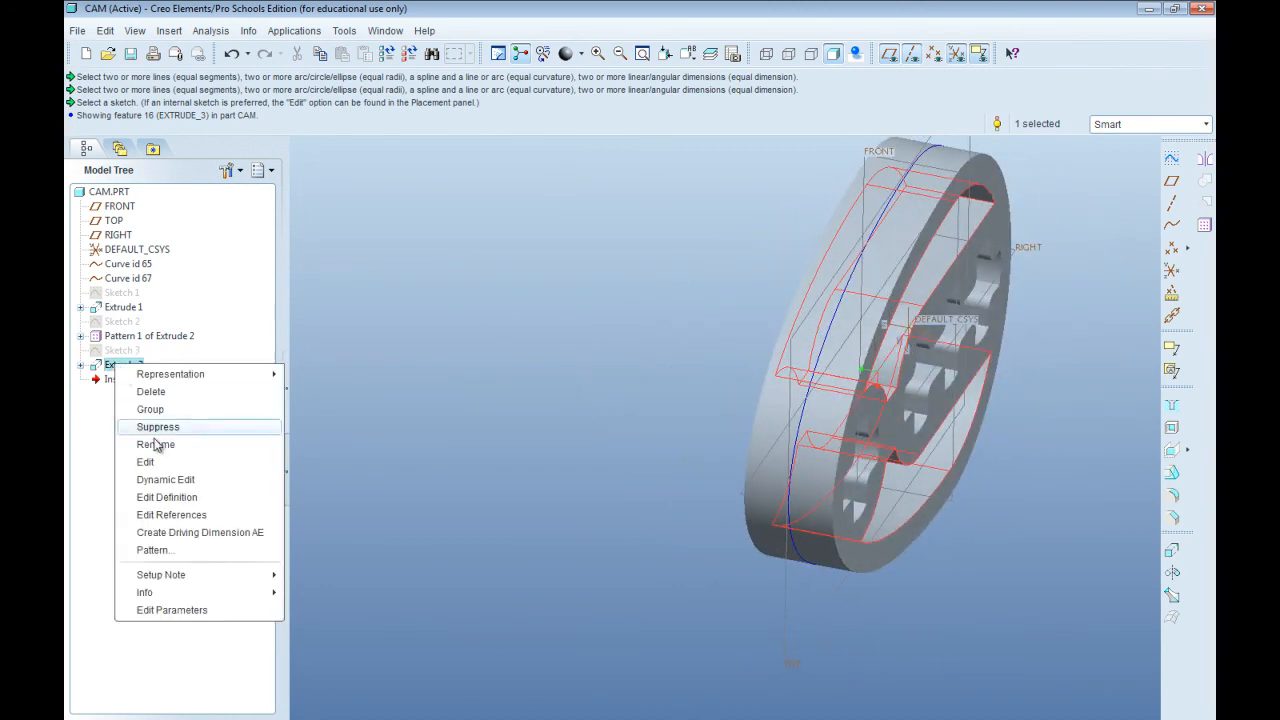
left_click(130, 494)
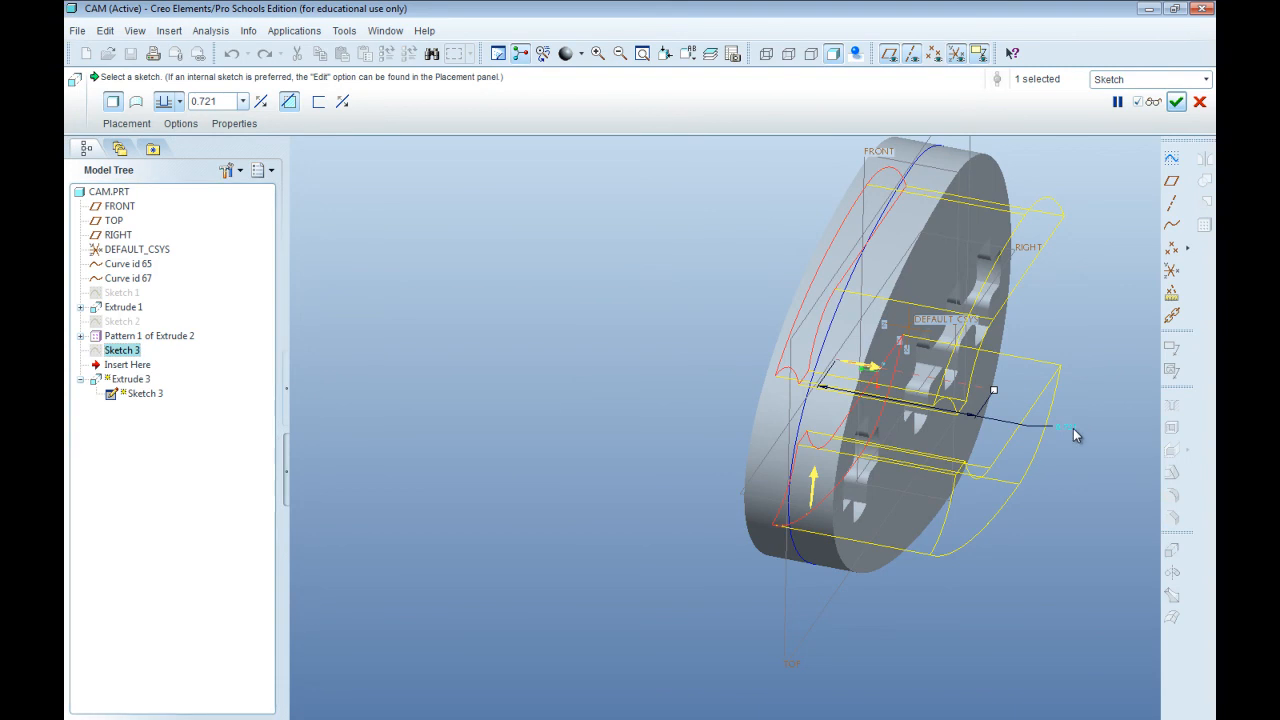
double_click(1068, 427)
key("BackSpace")
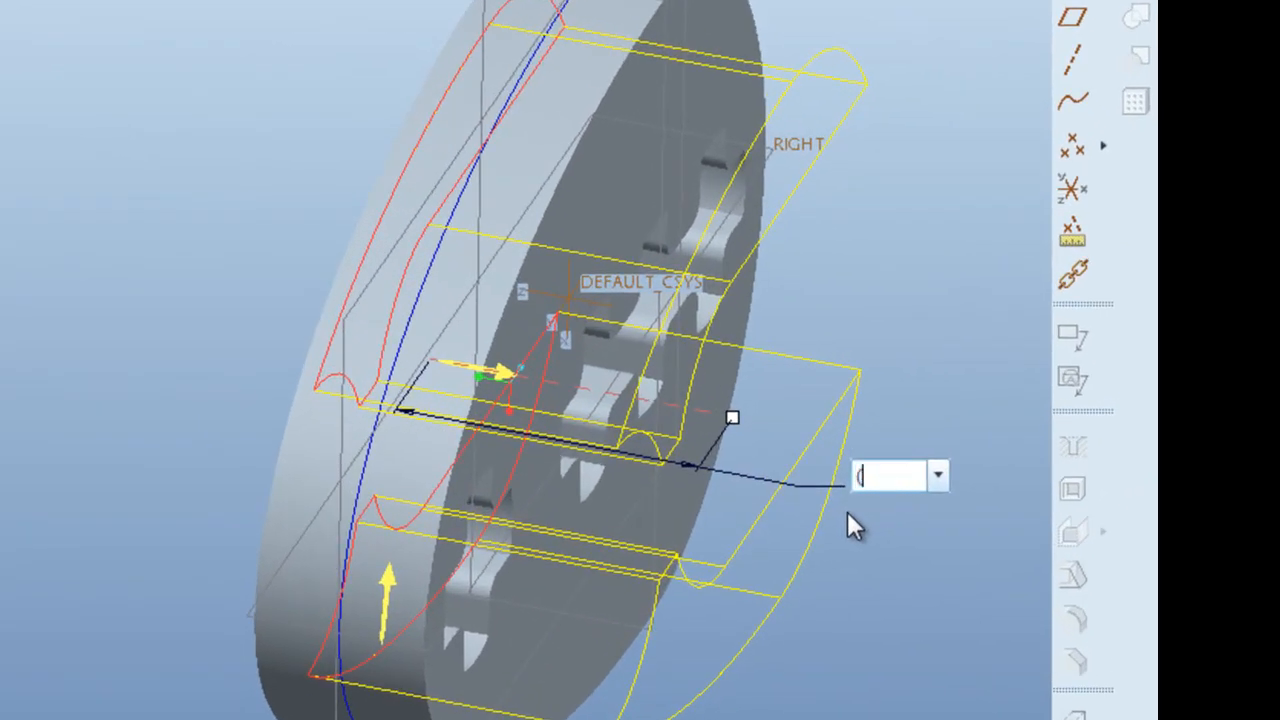
type("(LU/2 - 0.")
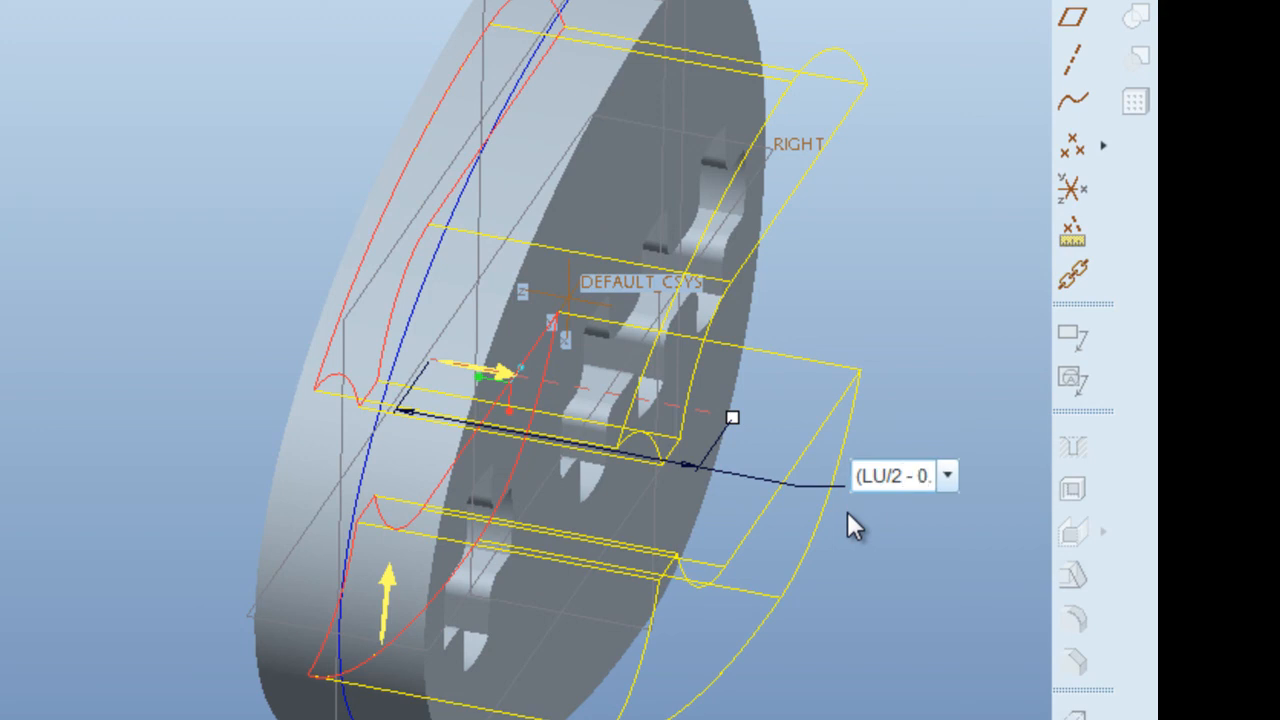
type("02")
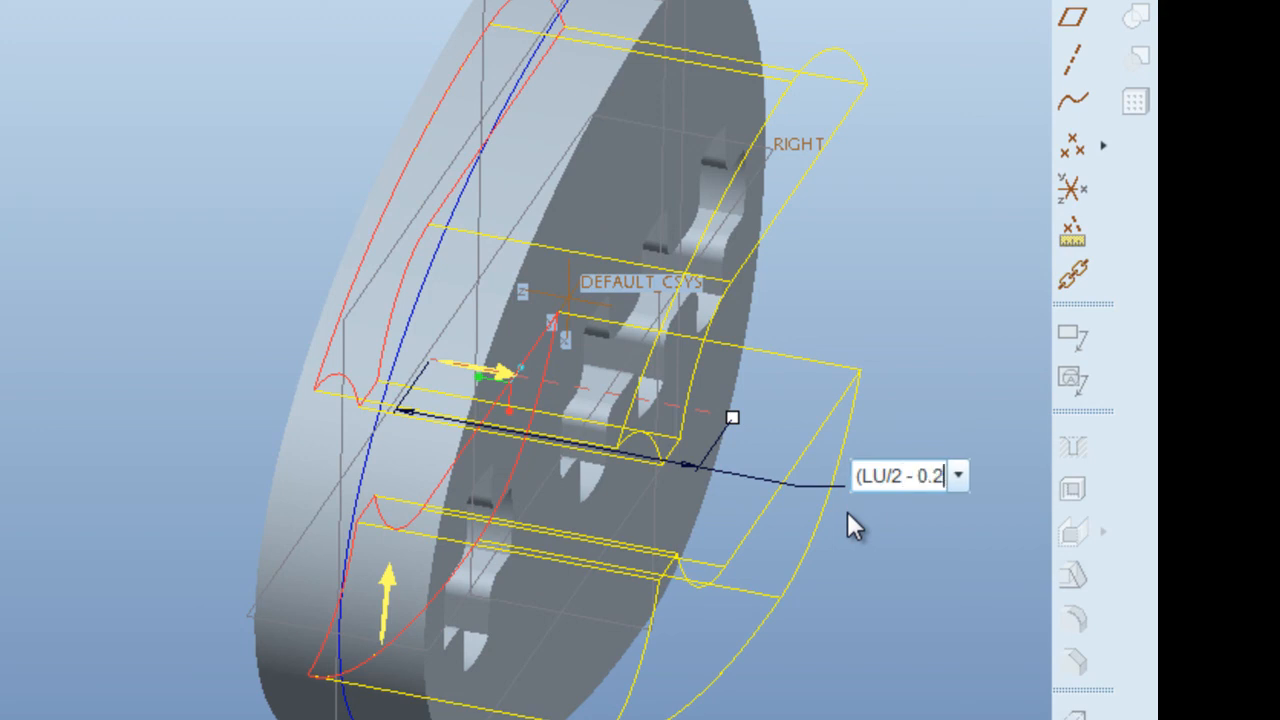
type("065)/2")
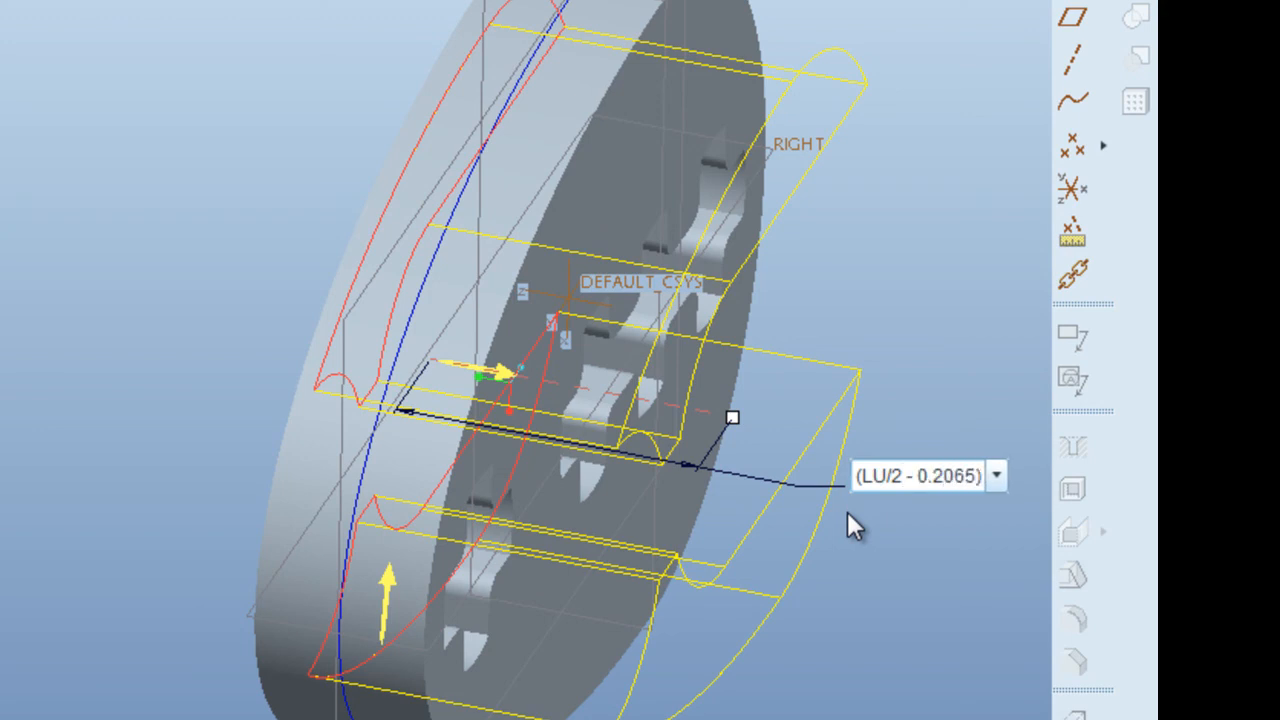
key("Return")
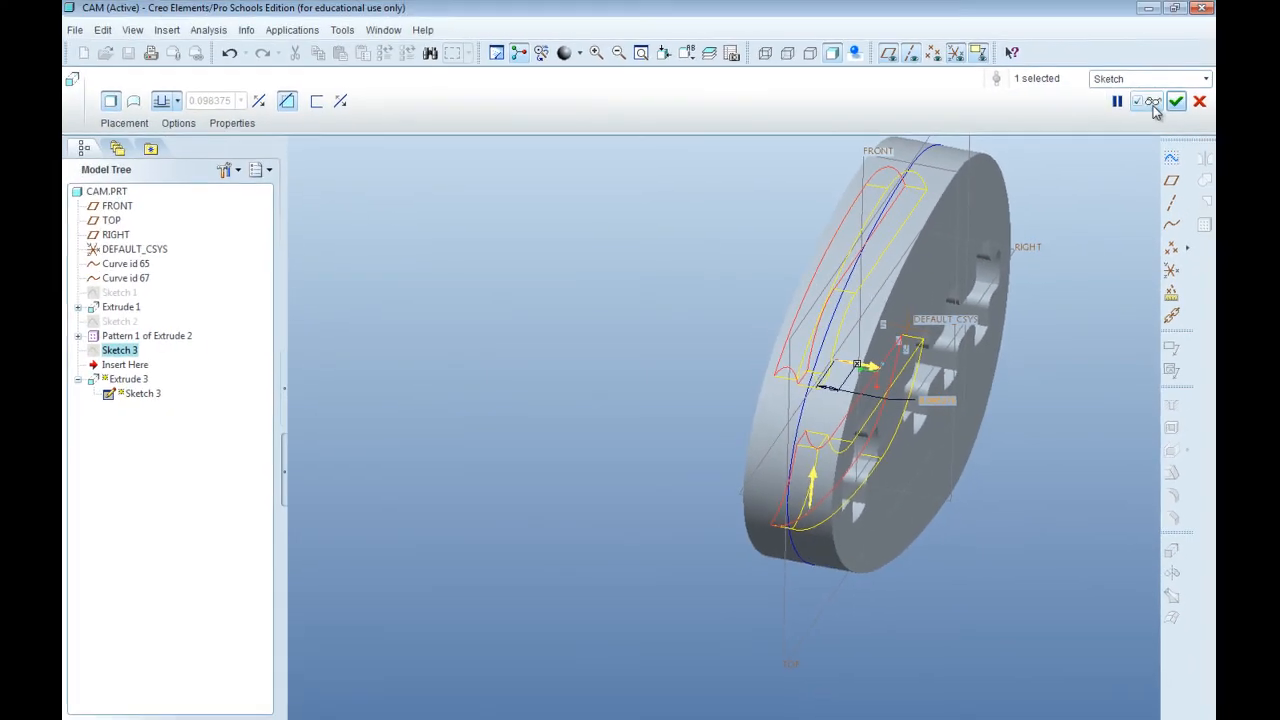
left_click(1176, 103)
Mirror the pocket cut extrusion about the TOP datum plane to cut matching pockets into the cam's opposite face.
middle_click_drag(737, 280, 836, 264)
left_click(915, 394)
middle_click_drag(915, 394, 875, 371)
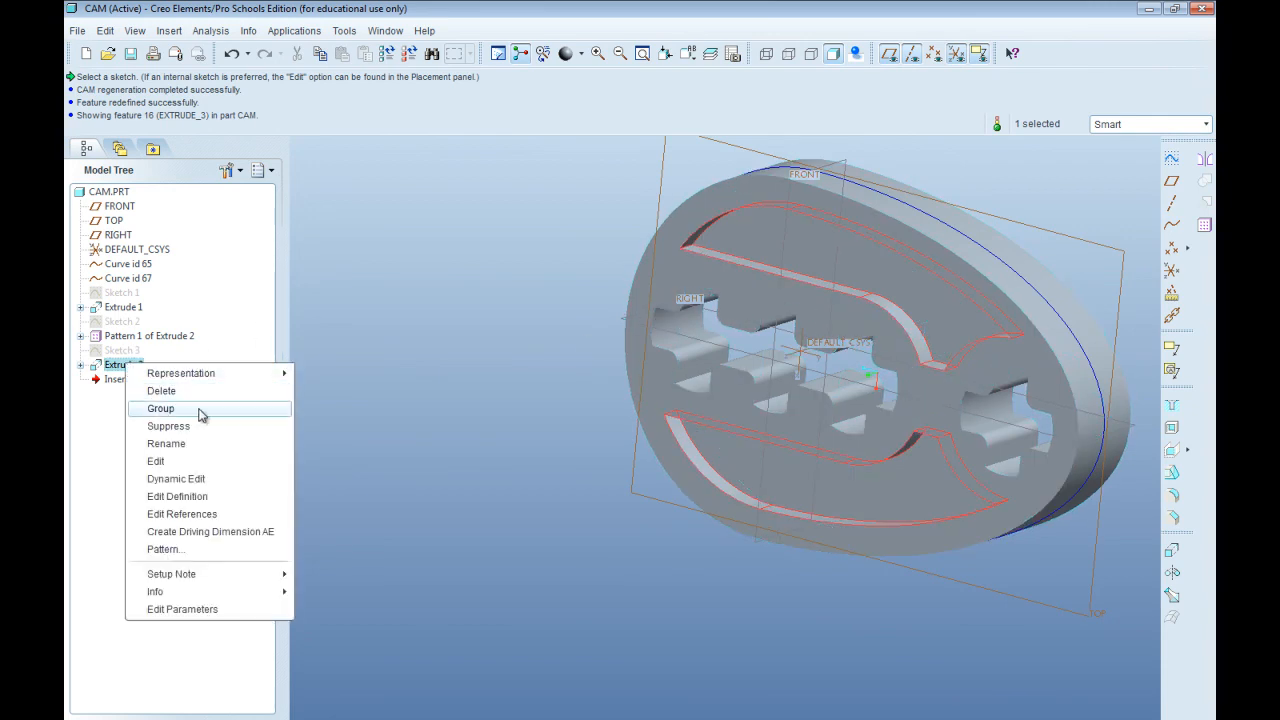
left_click(425, 418)
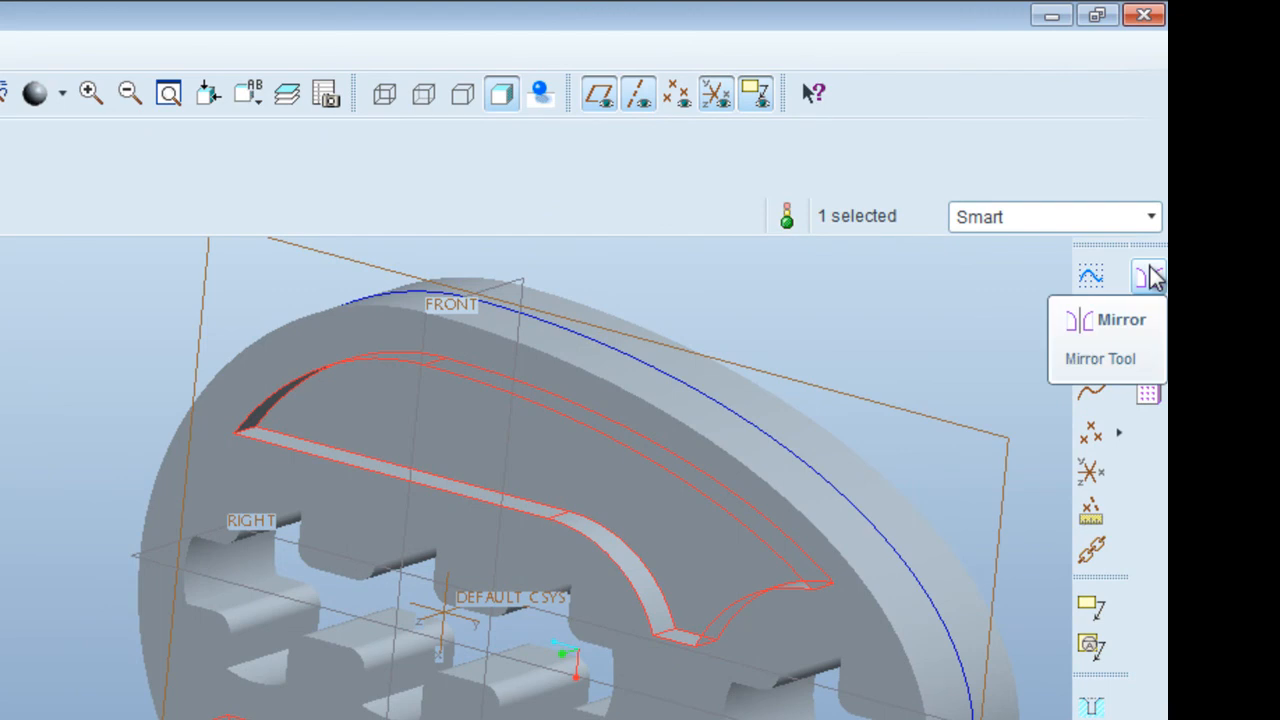
left_click(1150, 278)
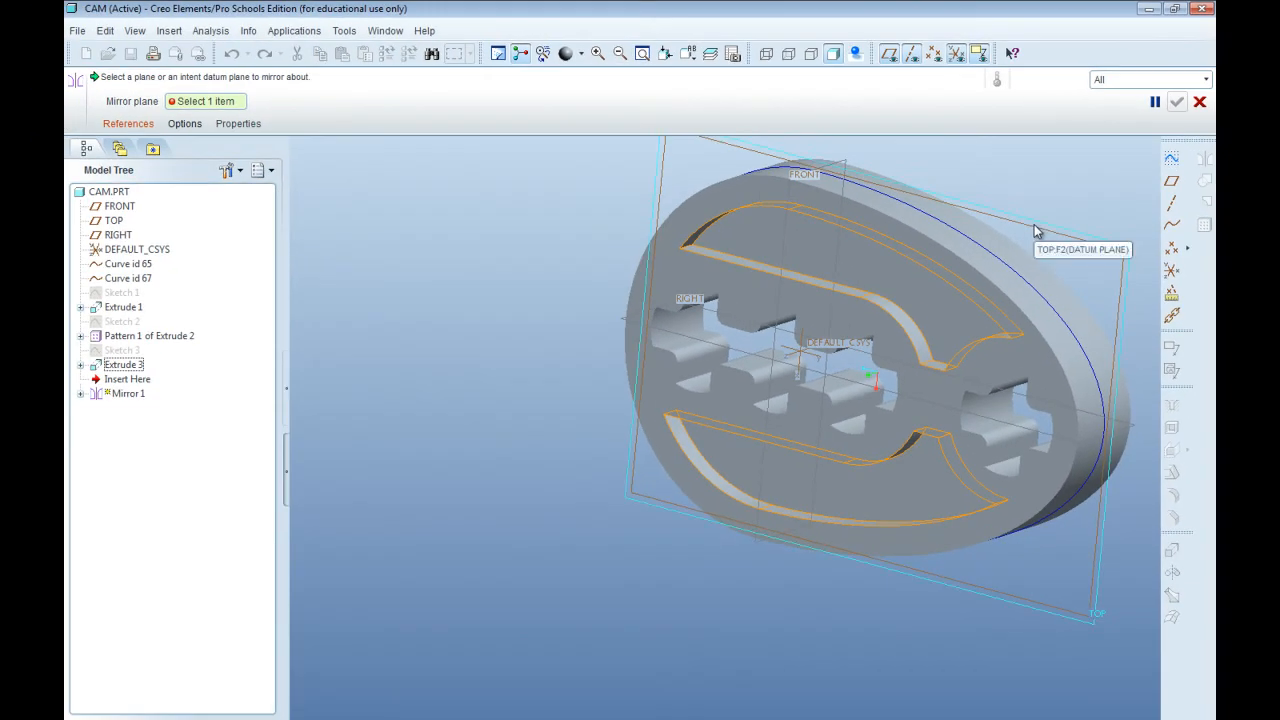
left_click(1036, 231)
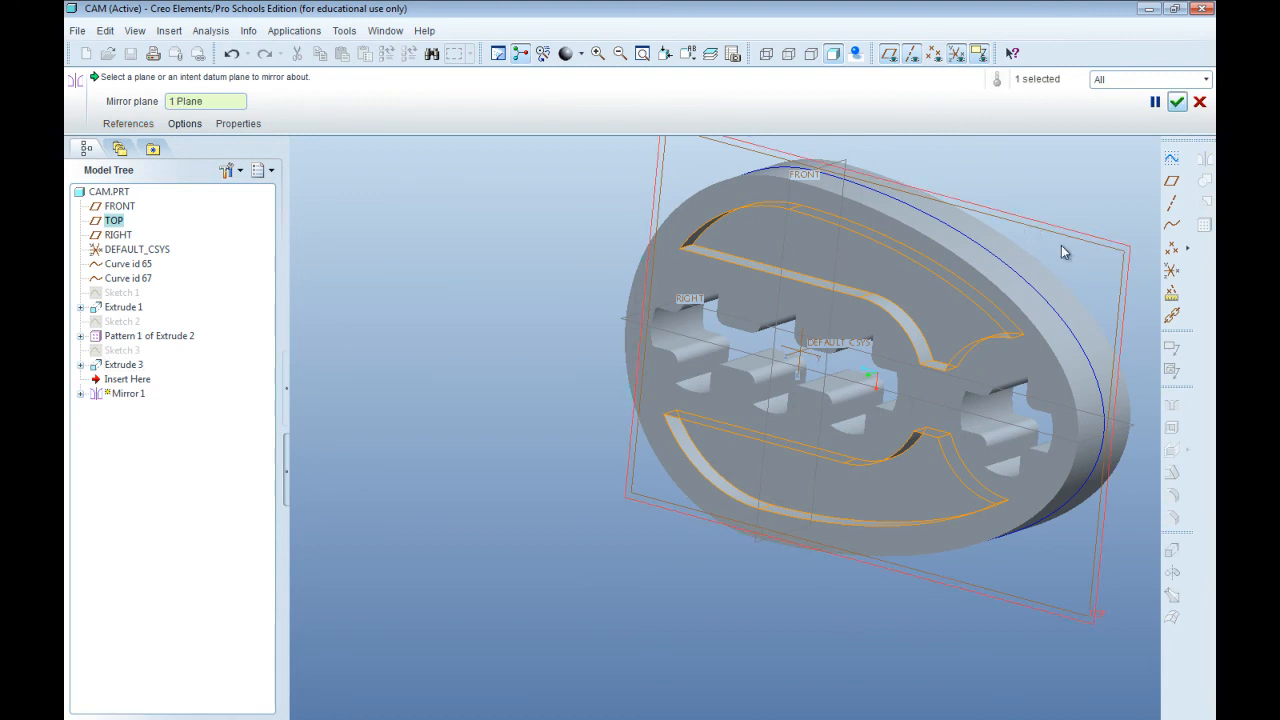
middle_click_drag(1051, 214, 1015, 235)
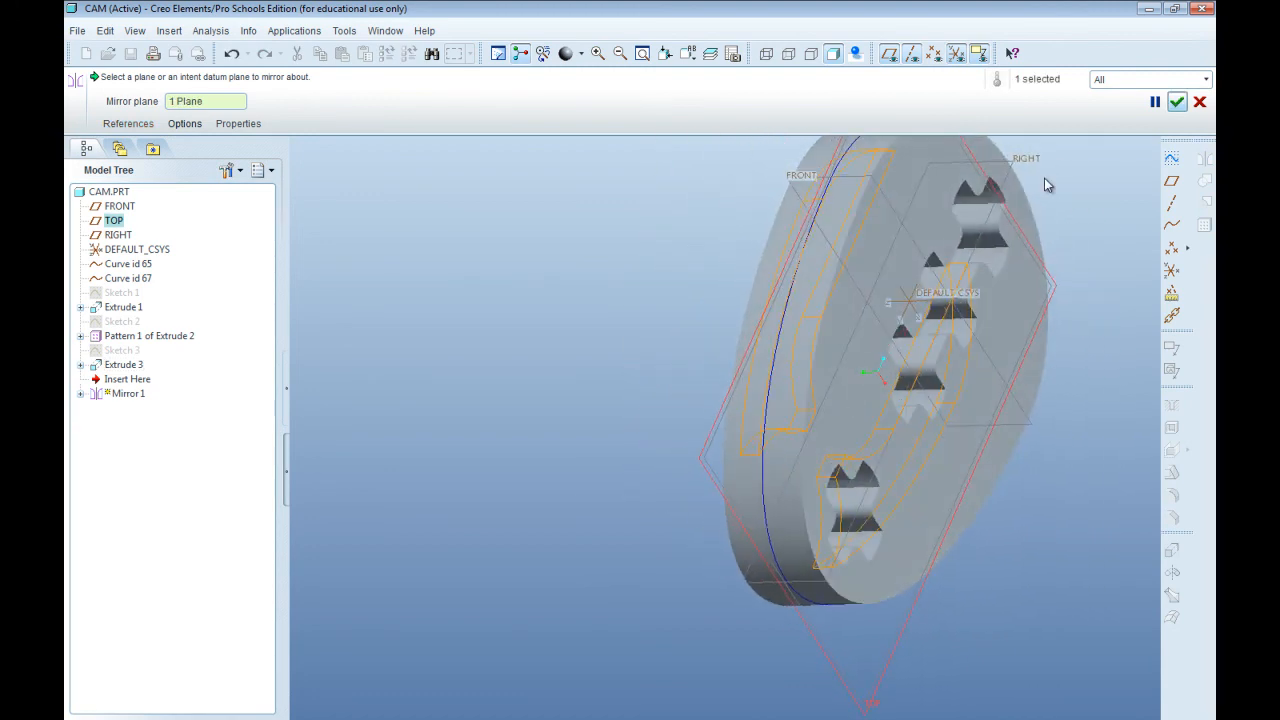
left_click(1177, 102)
scroll(800, 366, "down", 2)
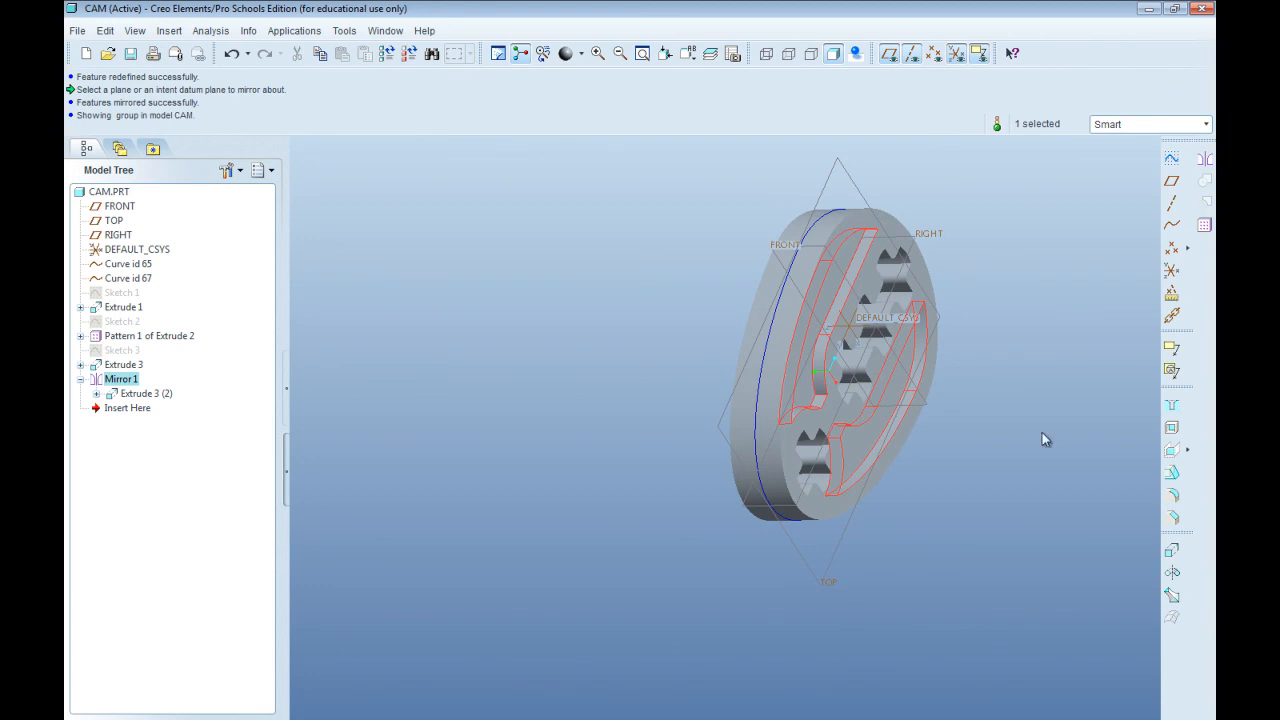
Return the model to its default orientation and save it as CAM.PRT in the LEGO Parts folder inside Pro LEGO.
key("ctrl+d")
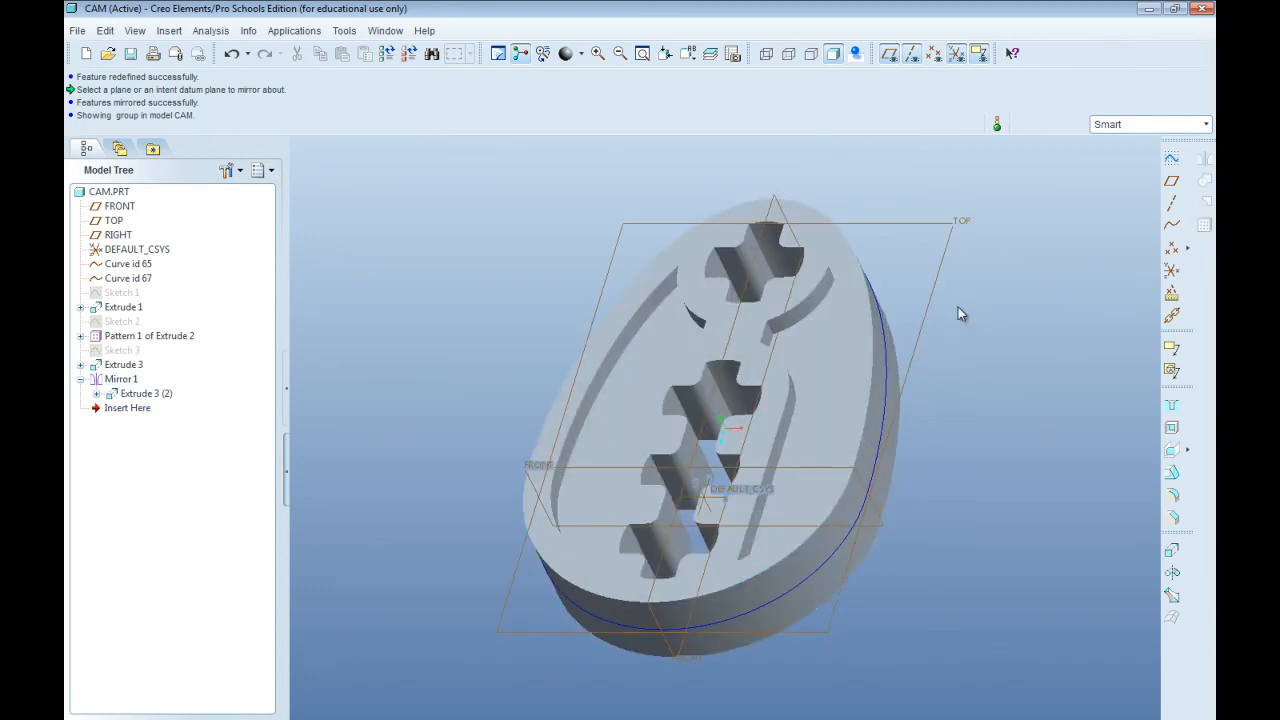
mouse_move(838, 183)
middle_mouse_down()
mouse_move(900, 220)
mouse_move(841, 225)
mouse_move(885, 320)
mouse_move(855, 322)
mouse_move(931, 297)
mouse_move(868, 274)
mouse_move(806, 297)
mouse_move(760, 274)
mouse_move(681, 322)
mouse_move(900, 315)
mouse_move(945, 290)
mouse_move(914, 283)
mouse_move(928, 265)
middle_mouse_up()
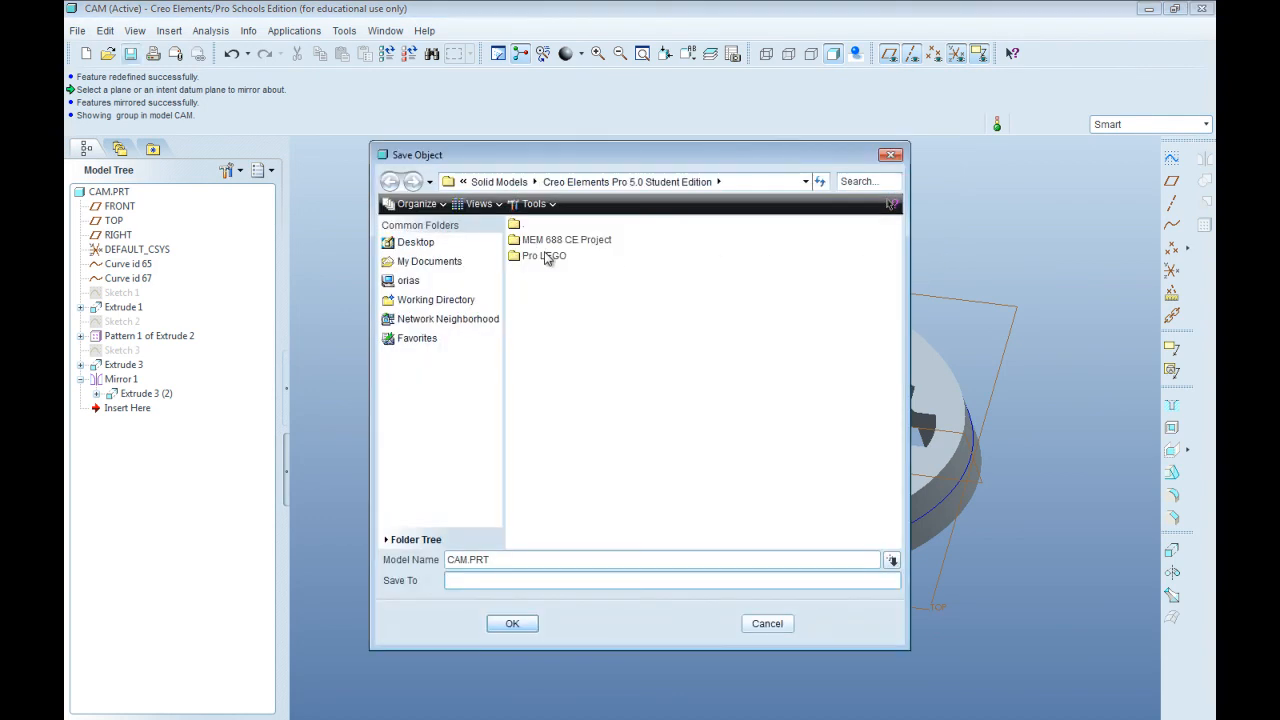
double_click(543, 257)
double_click(535, 241)
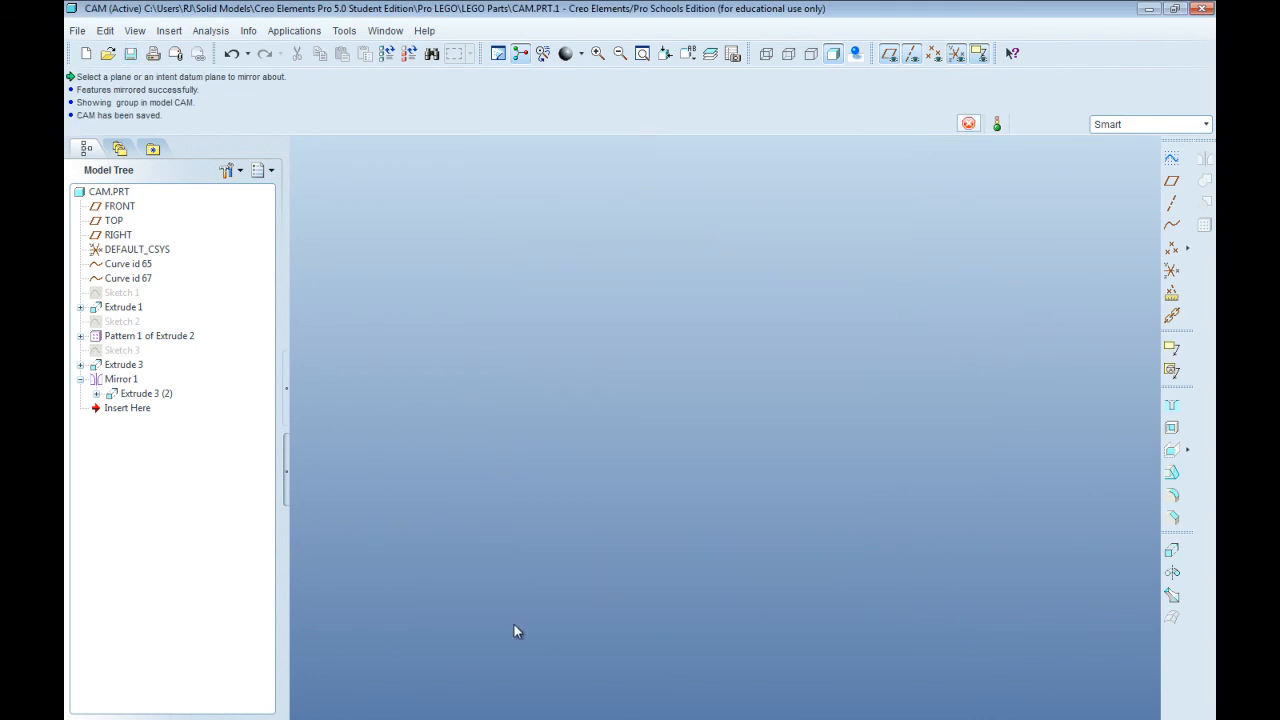
left_click(512, 624)
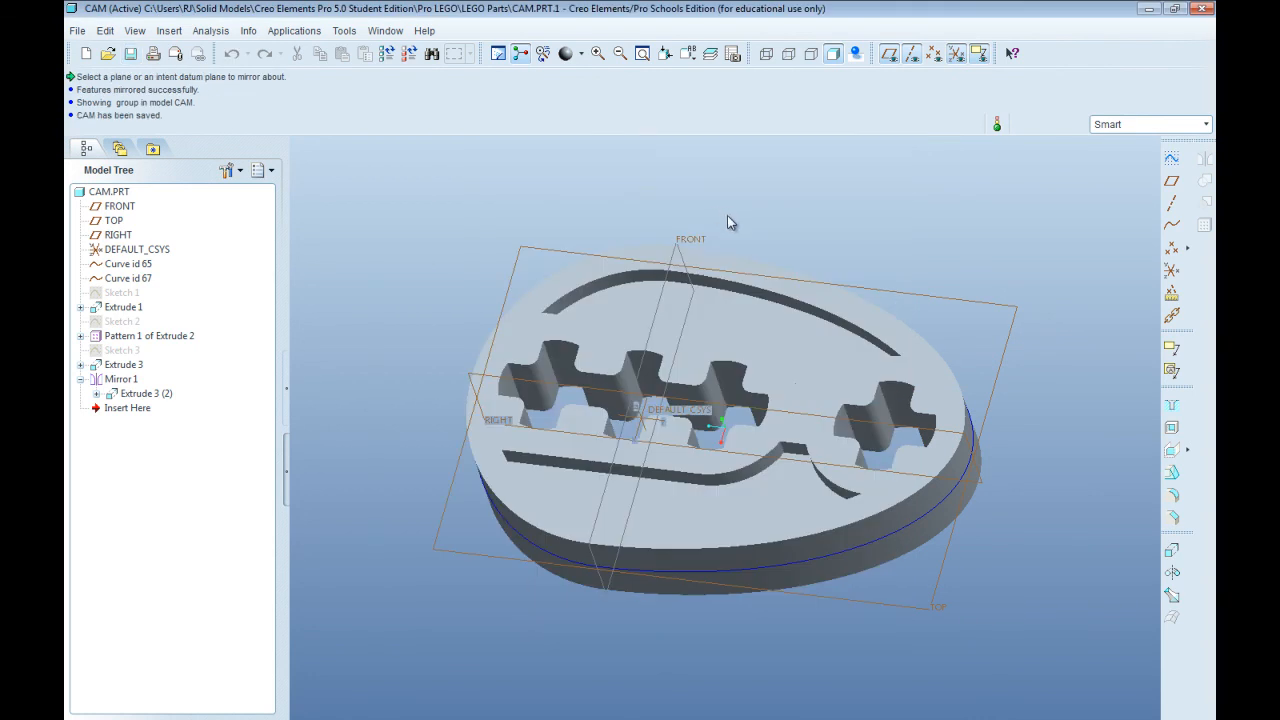
middle_click_drag(729, 217, 965, 236)
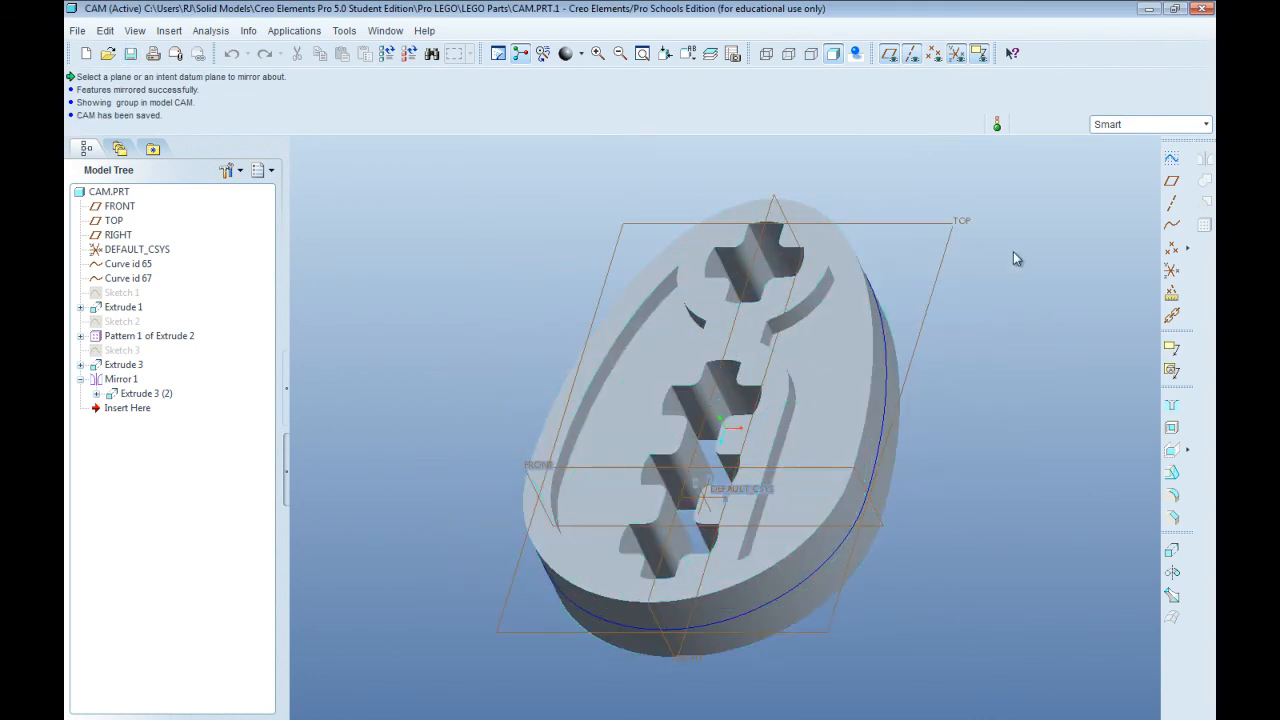